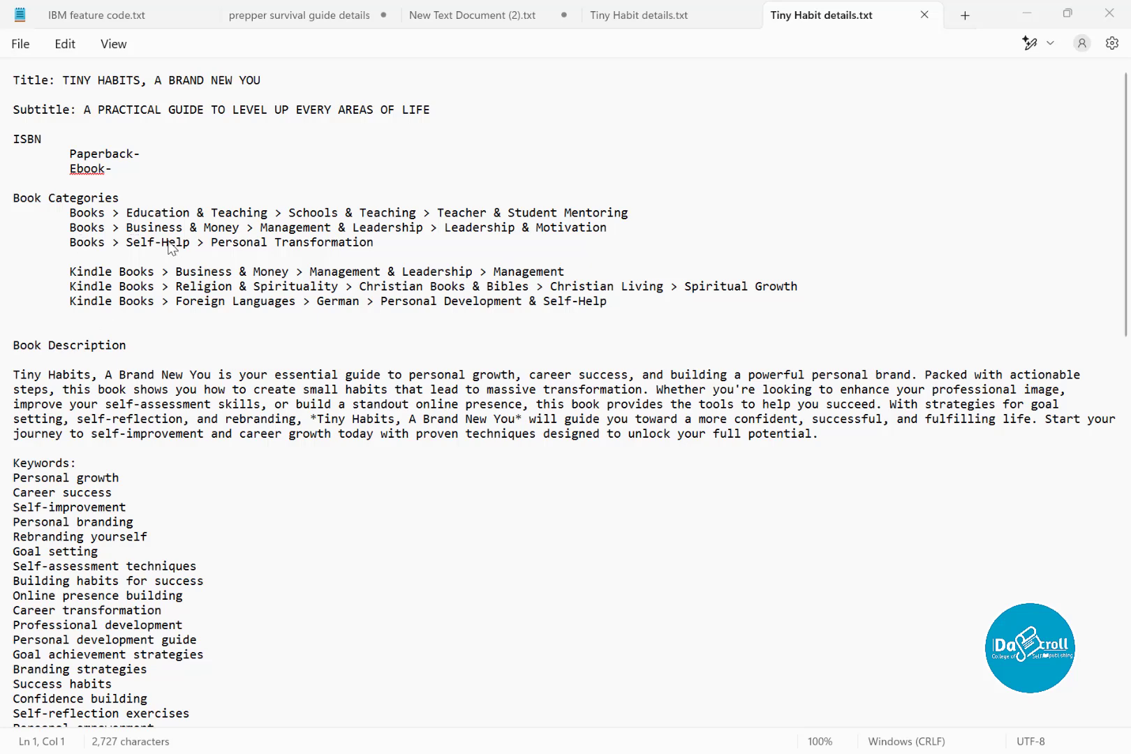
# Step: Examine the prepared book details in Tiny Habit details.txt, from the title and categories through the description and keywords
pyautogui.scroll(-1, 157, 381)
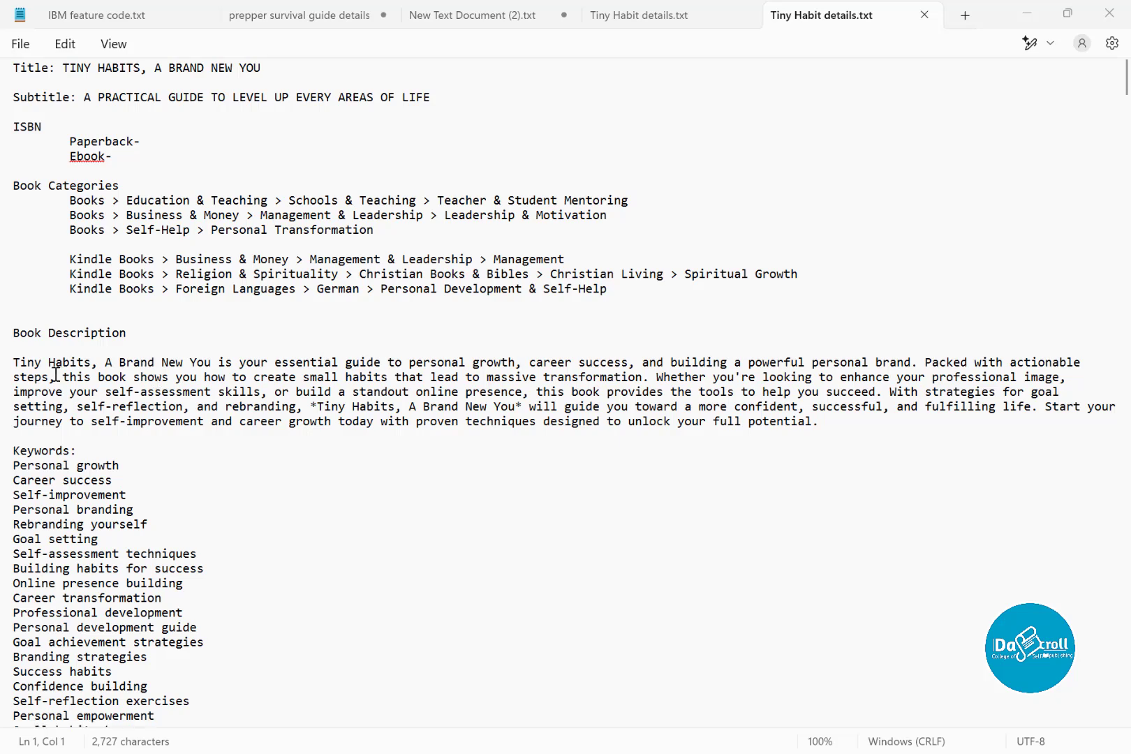
pyautogui.scroll(-2, 157, 381)
pyautogui.scroll(-3, 62, 388)
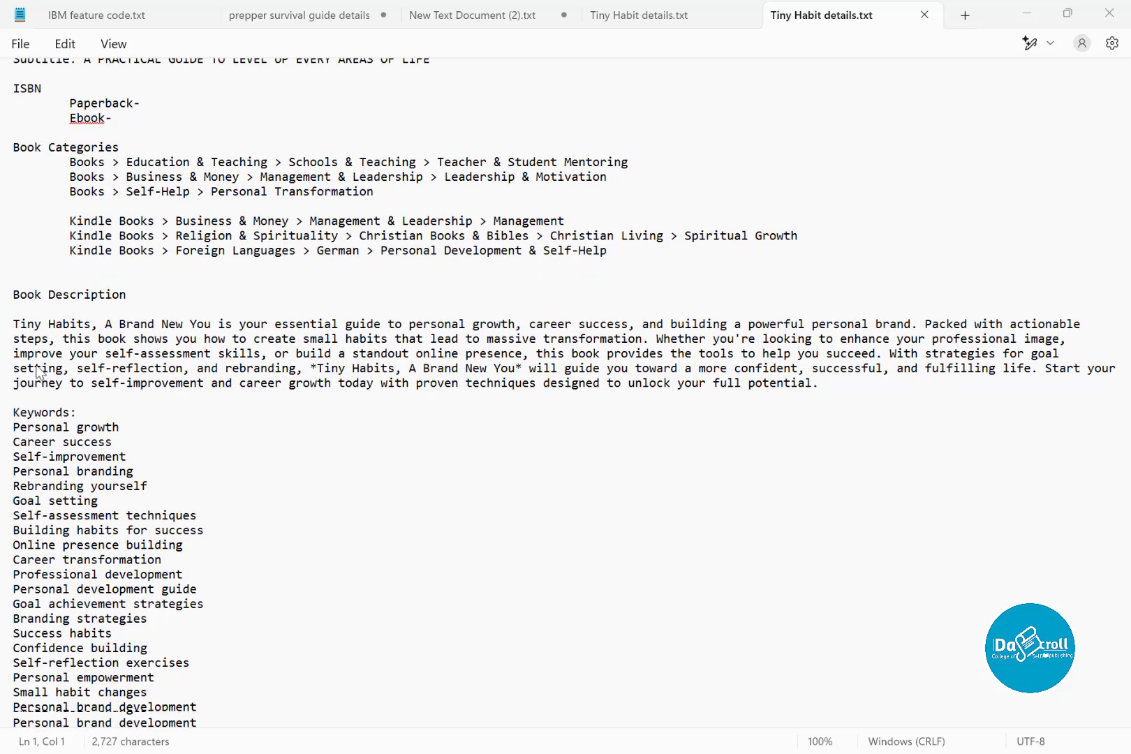
pyautogui.scroll(-4, 70, 346)
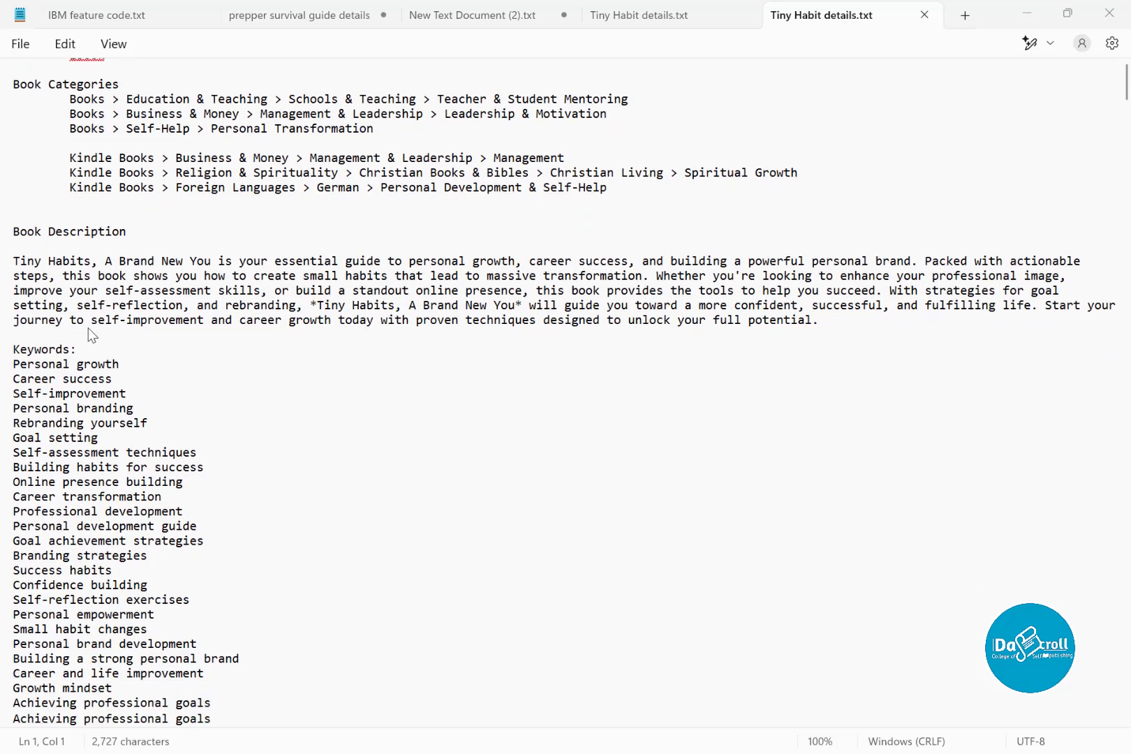
pyautogui.scroll(-1, 99, 476)
pyautogui.scroll(-4, 100, 476)
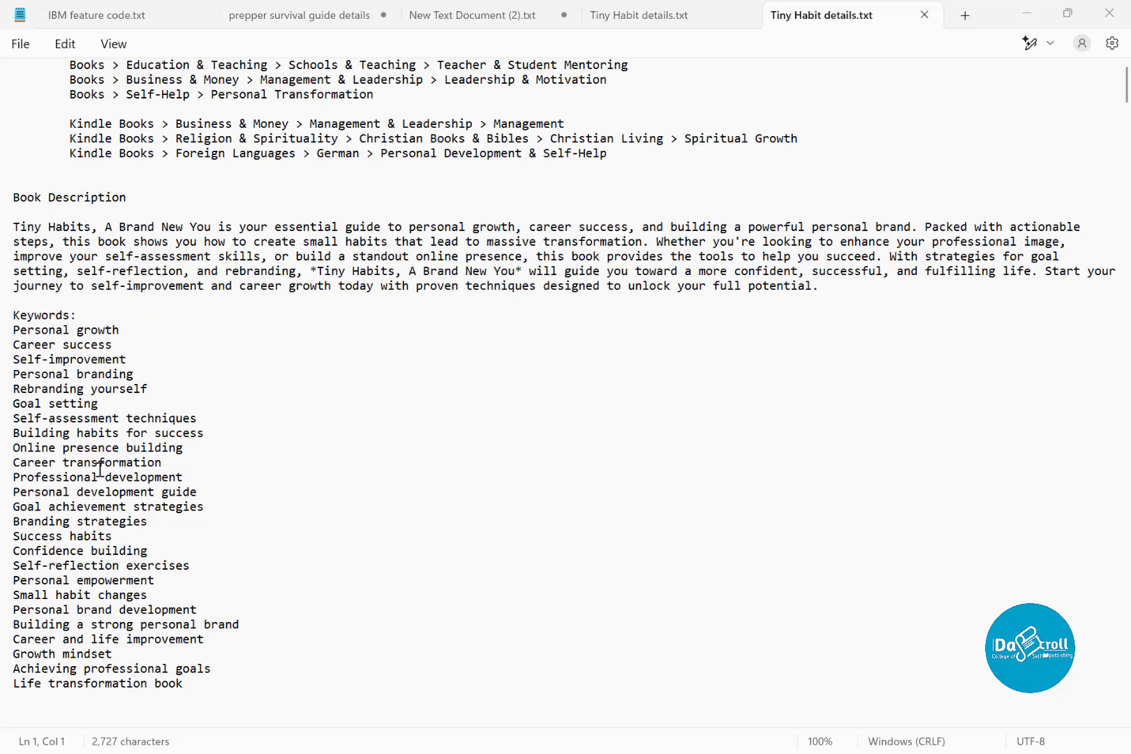
pyautogui.scroll(-4, 100, 470)
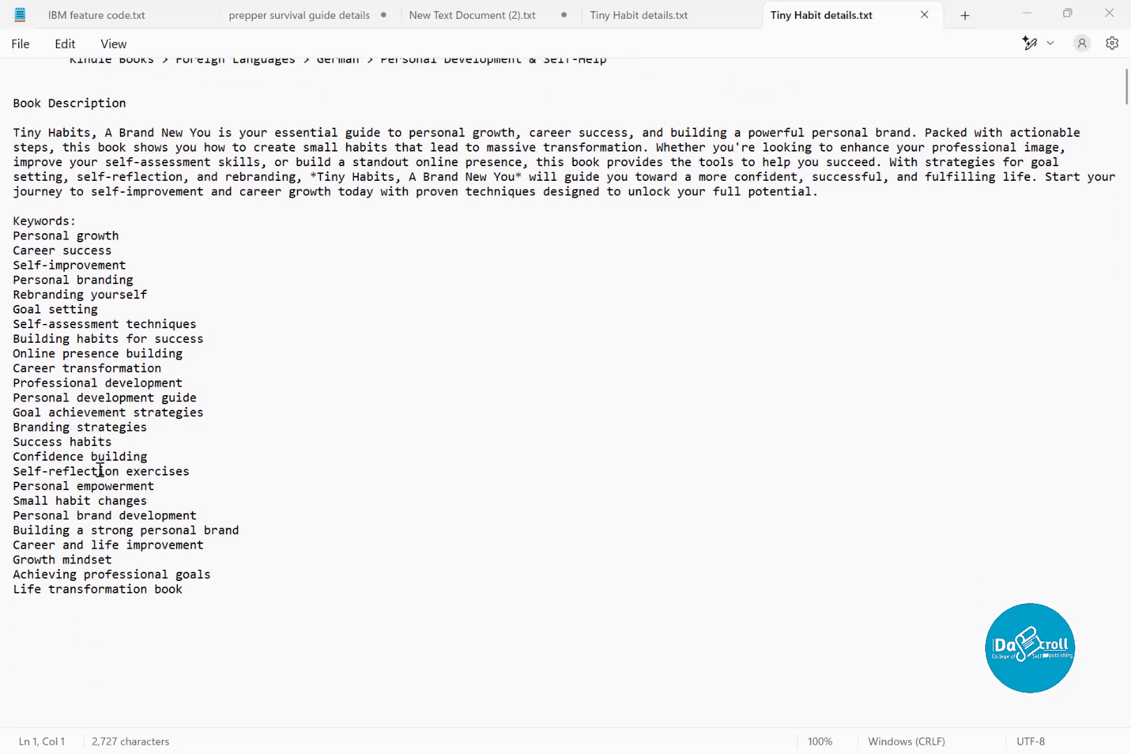
pyautogui.scroll(-5, 98, 463)
pyautogui.scroll(-1, 185, 442)
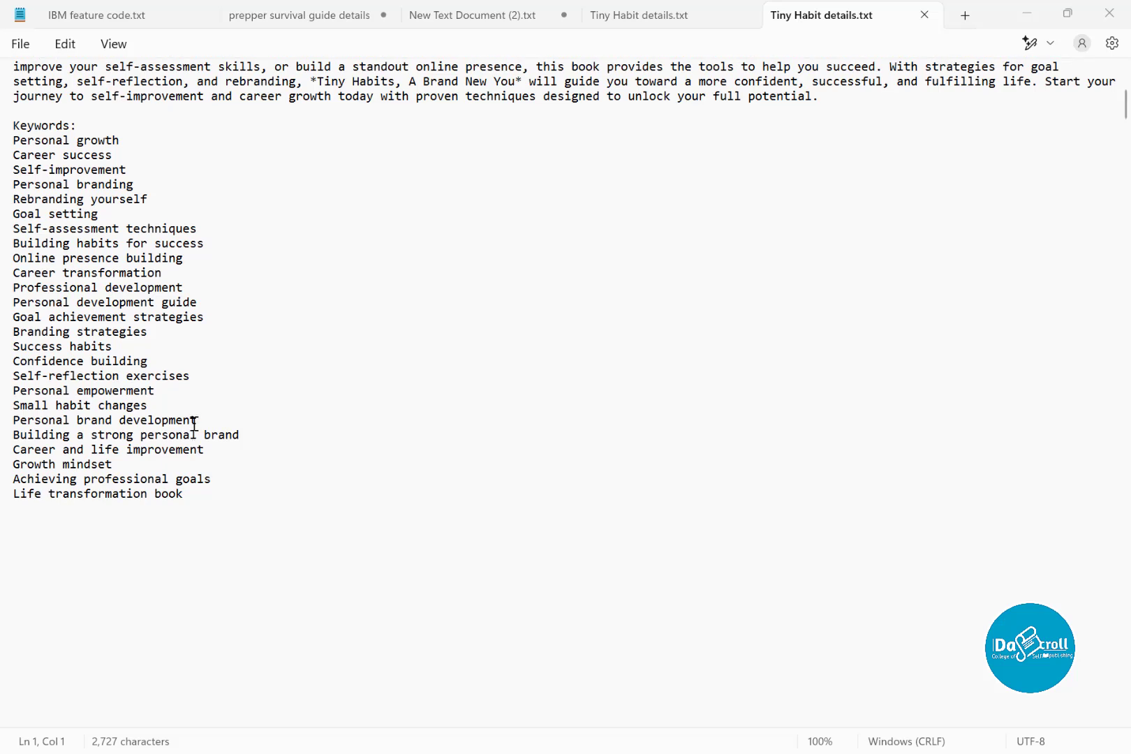
pyautogui.scroll(10, 463, 349)
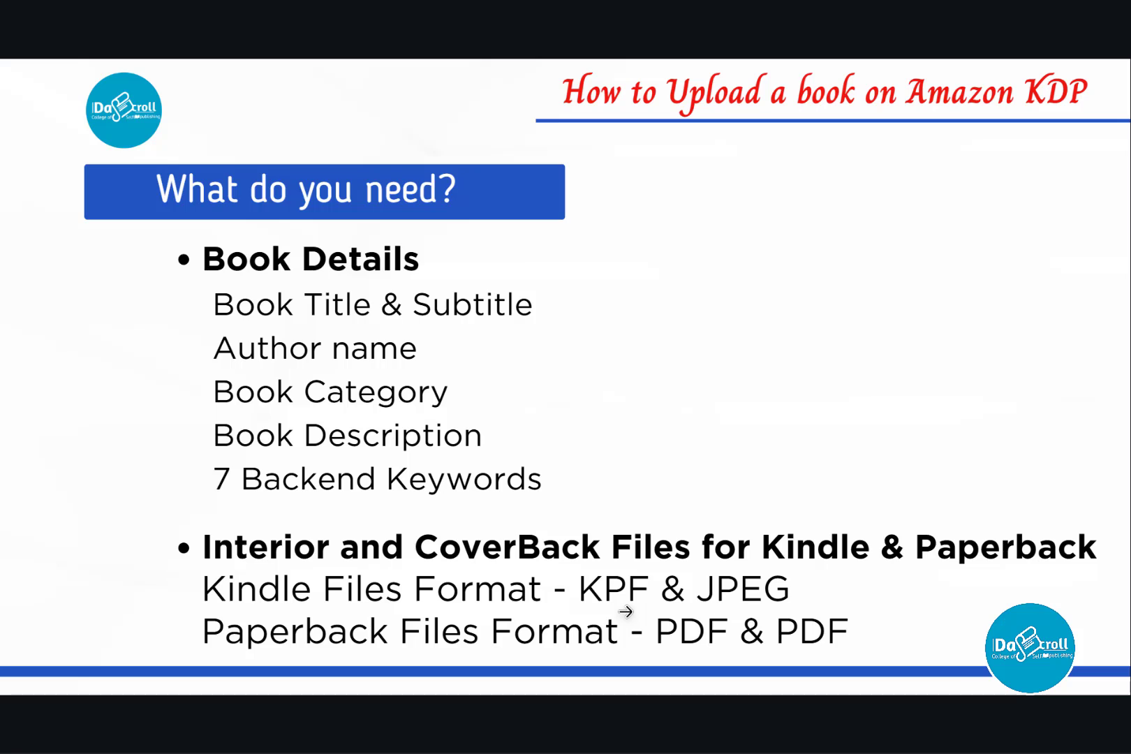
pyautogui.click(625, 611)
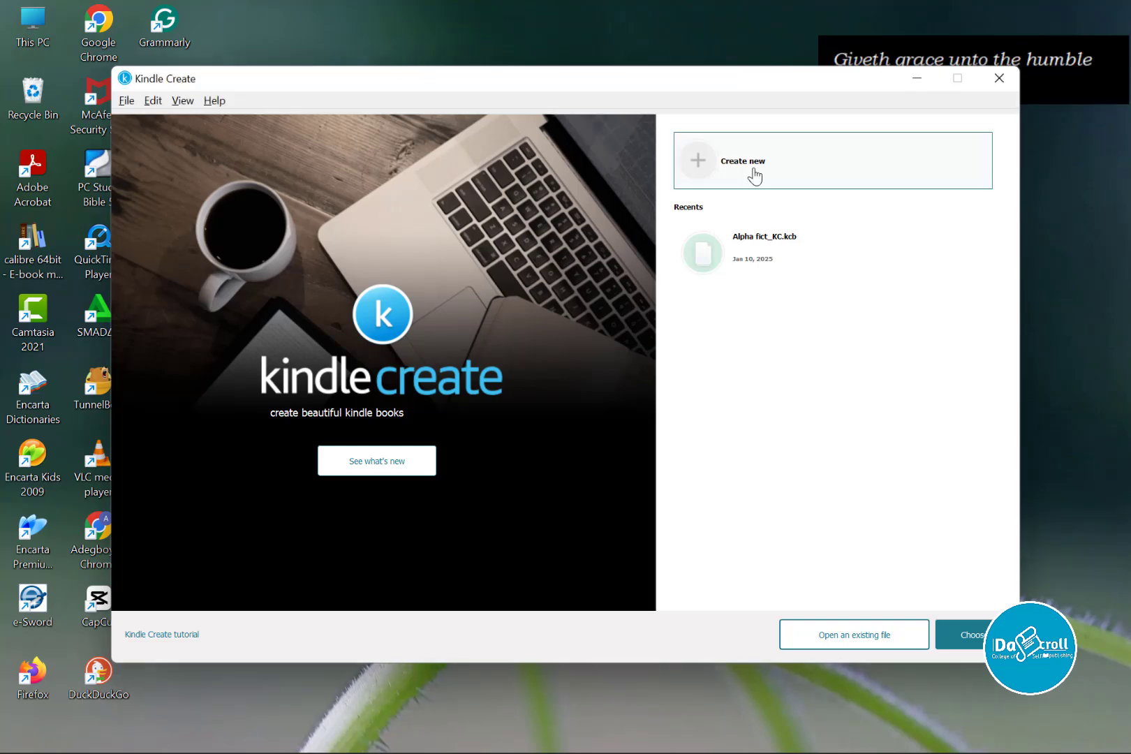
# Step: Create a new reflowable project by importing "Tiny Habits, a Brand New You.docx" and start the automatic chapter title setup
pyautogui.click(754, 177)
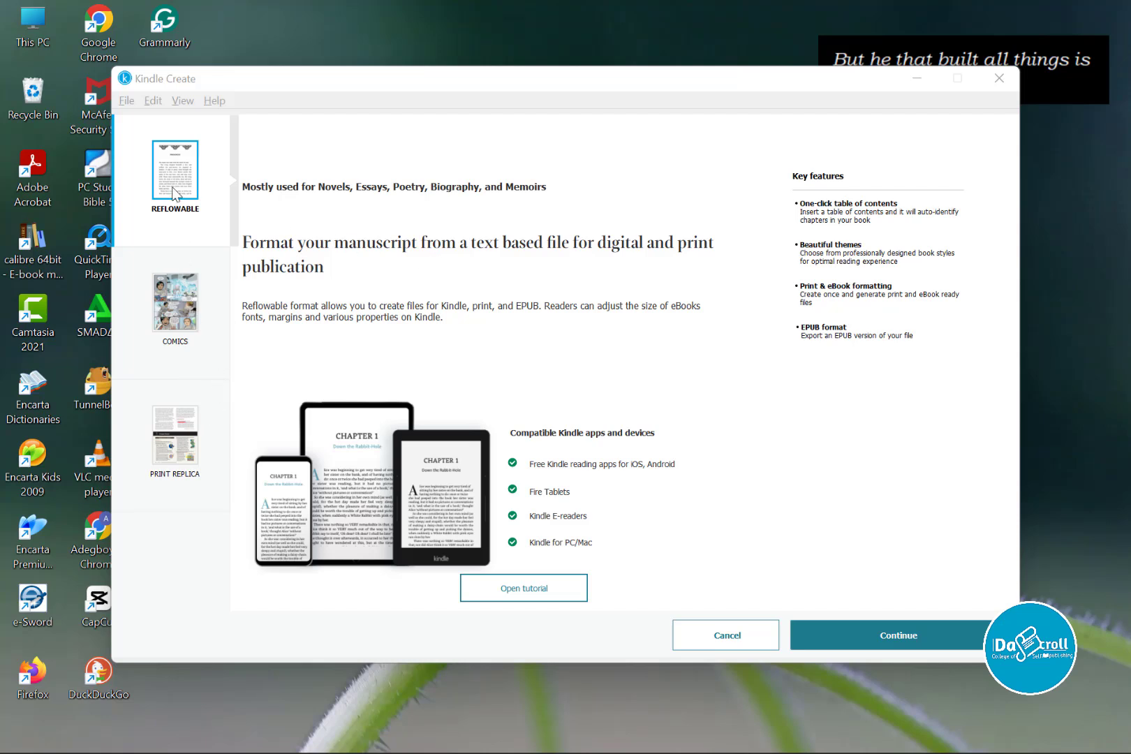
pyautogui.click(891, 639)
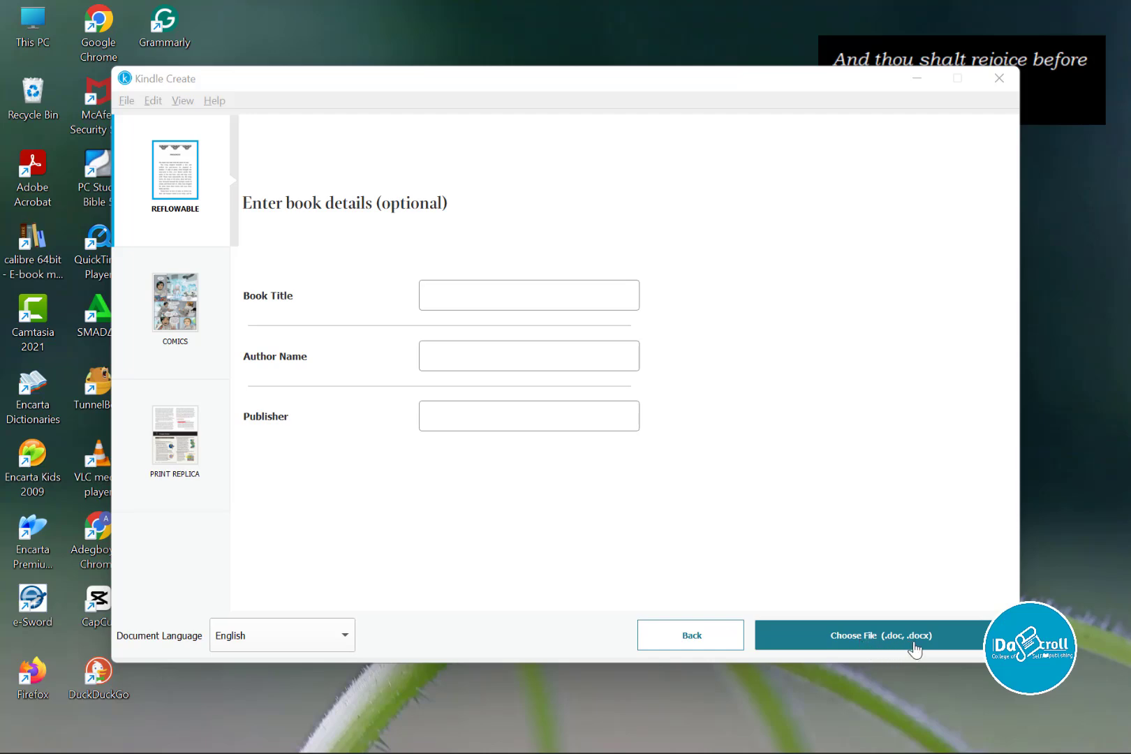
pyautogui.click(878, 639)
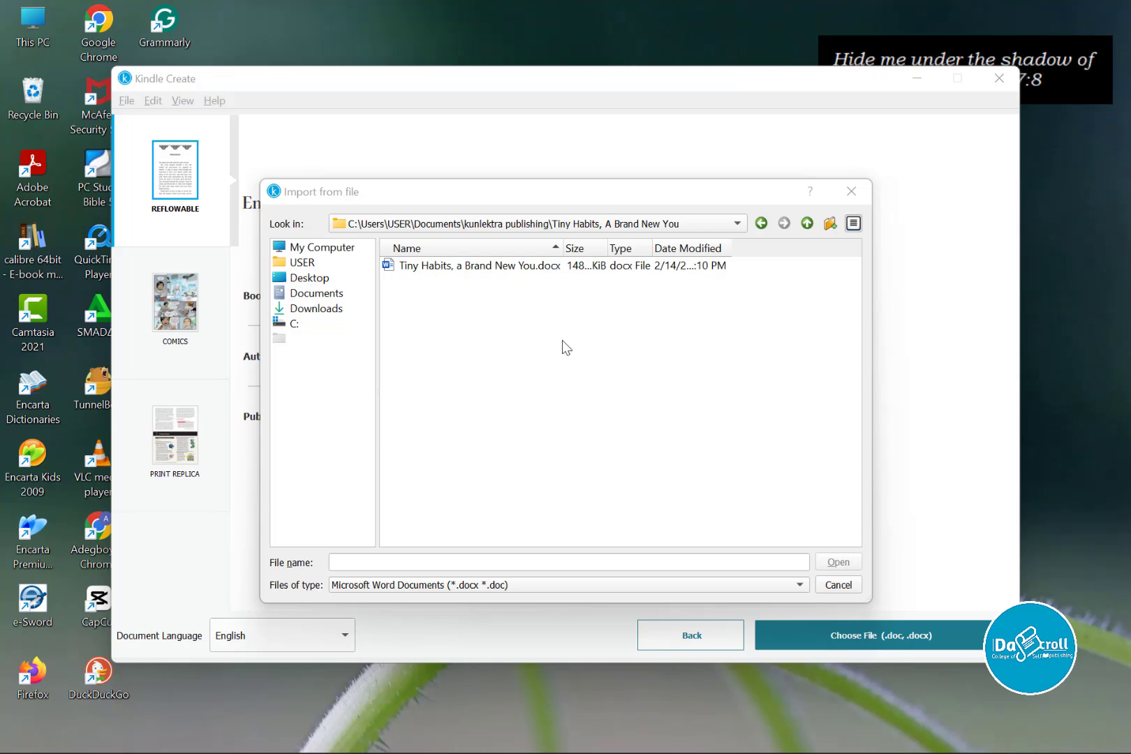
pyautogui.click(476, 267)
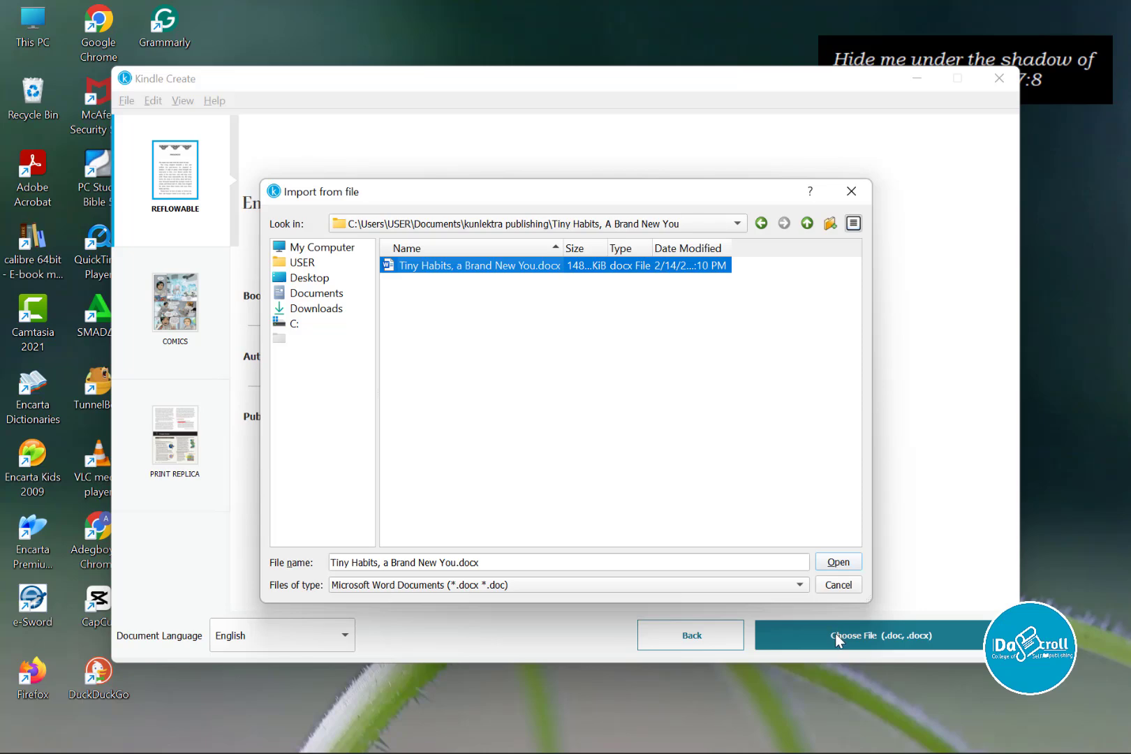
pyautogui.click(837, 562)
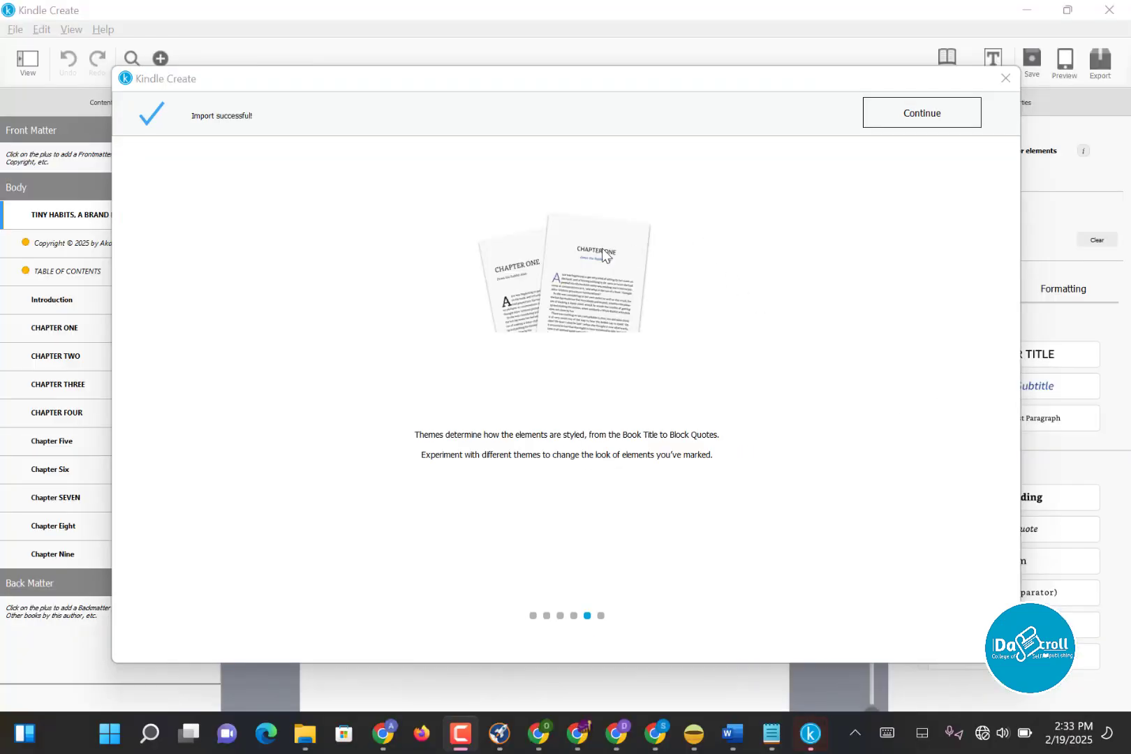
pyautogui.click(927, 120)
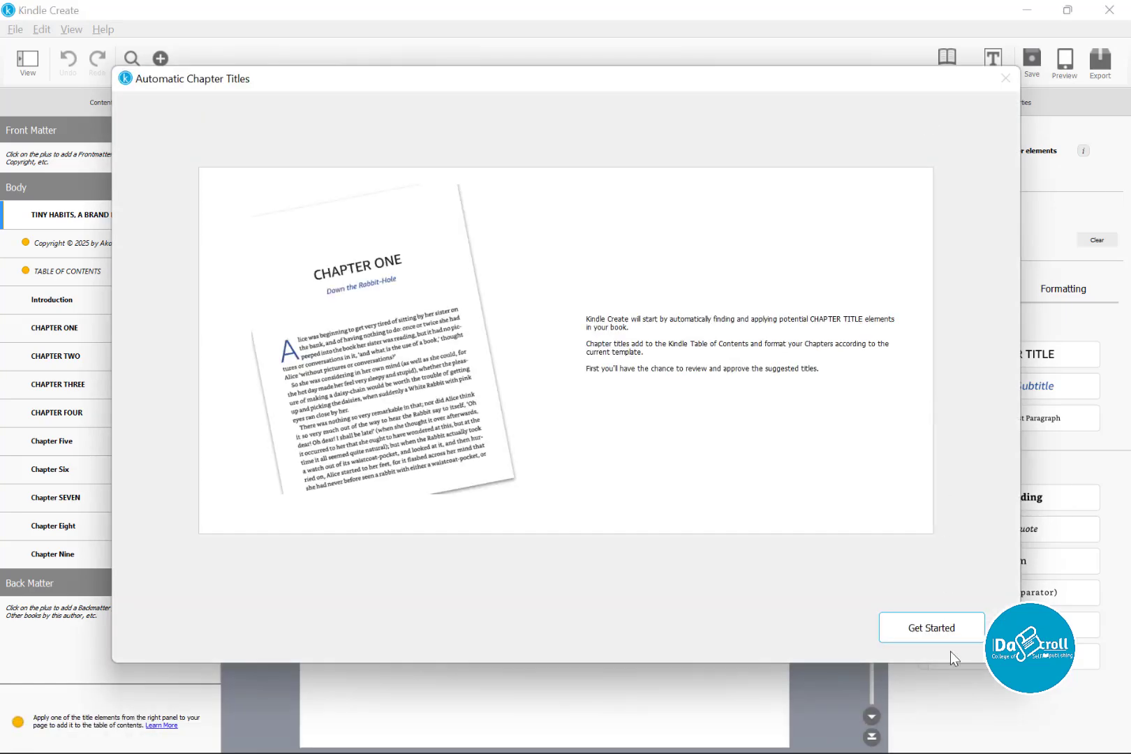
pyautogui.click(947, 638)
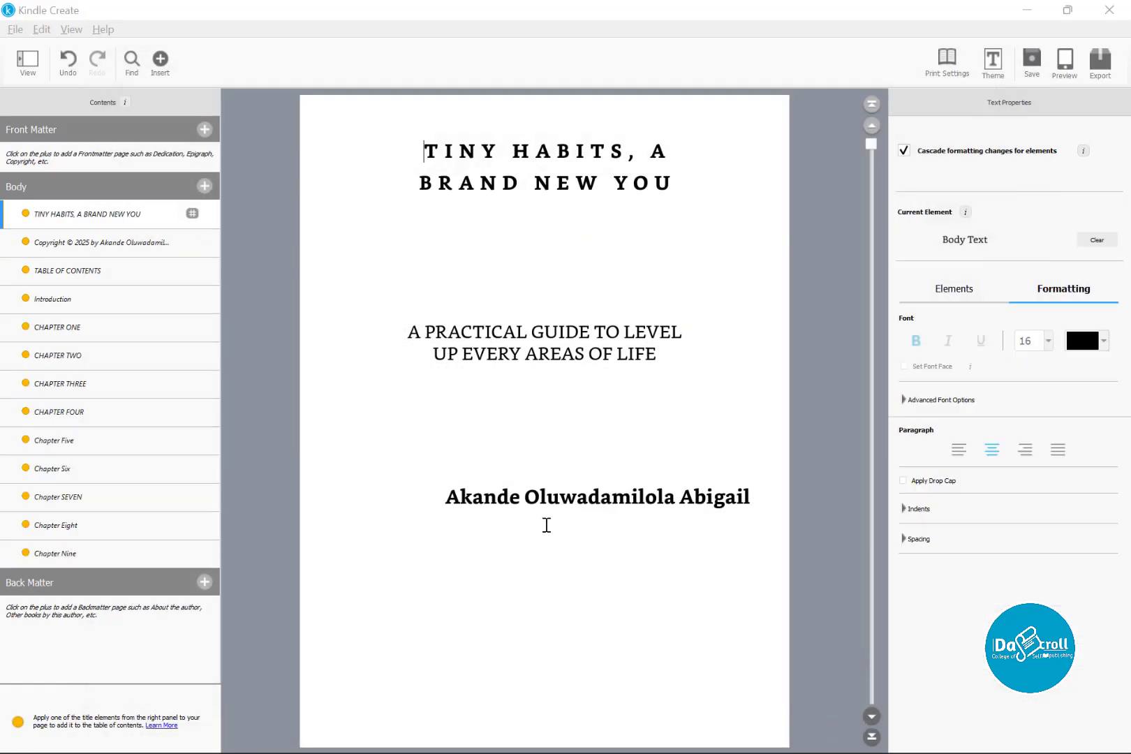
# Step: Insert six line breaks before the author's name on the title page
pyautogui.click(434, 496)
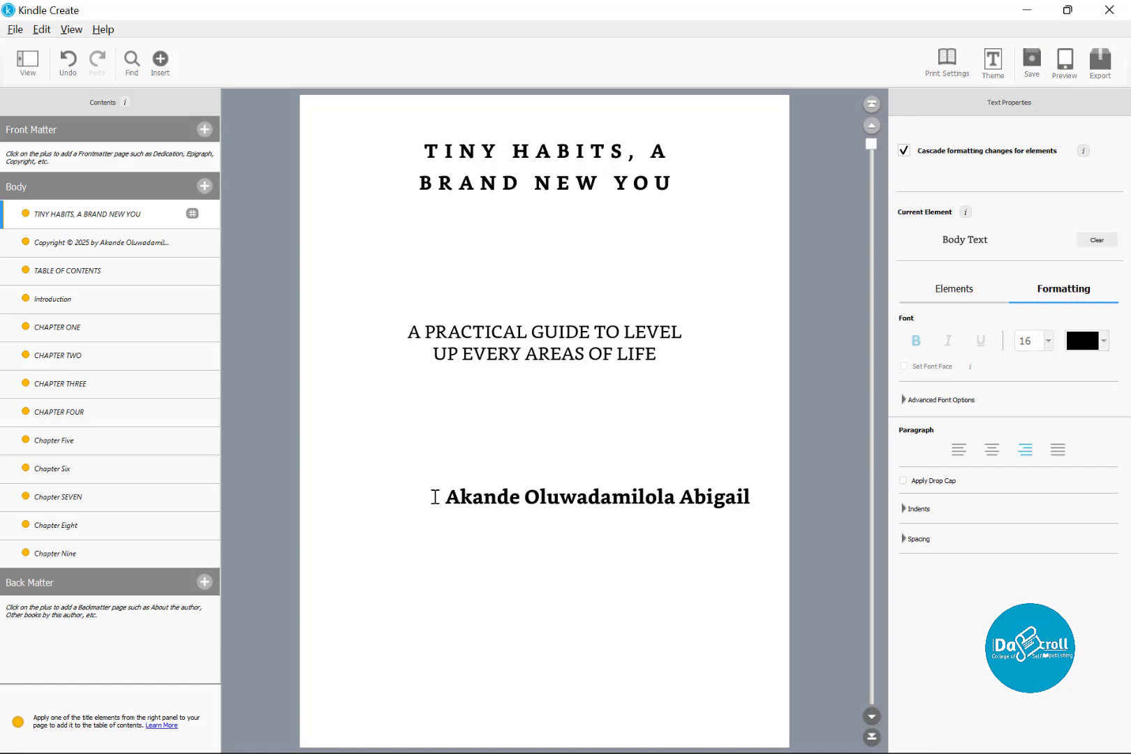
pyautogui.press('Return')
pyautogui.press('Return')
pyautogui.press('Return')
pyautogui.press('Return')
pyautogui.press('Return')
pyautogui.press('Return')
# Step: Look through the imported pages from the copyright page to Chapter One, expanding the paragraph spacing settings along the way
pyautogui.scroll(-5, 552, 561)
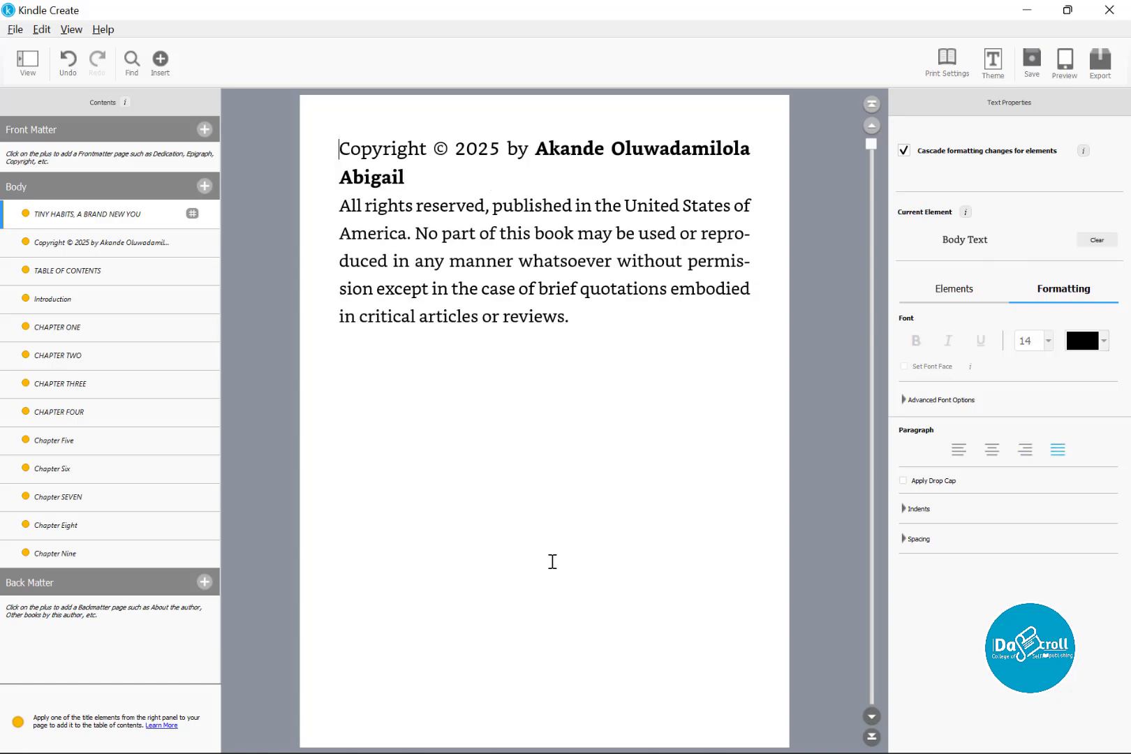
pyautogui.scroll(-2, 552, 561)
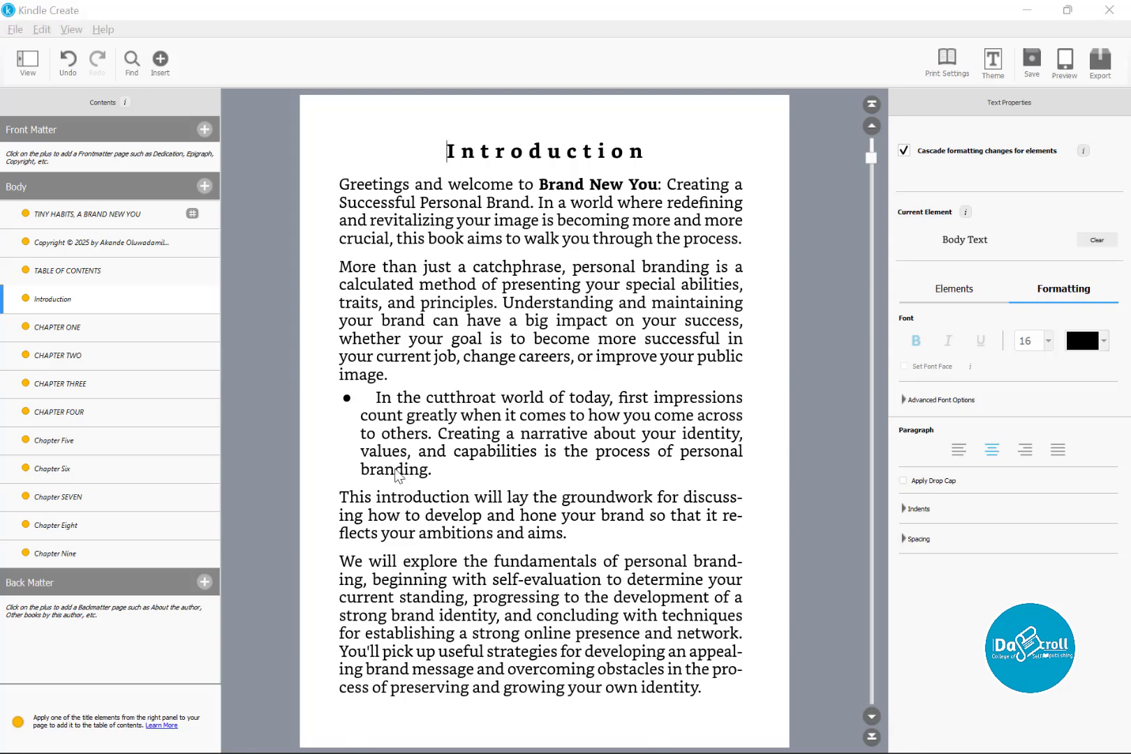
pyautogui.click(904, 539)
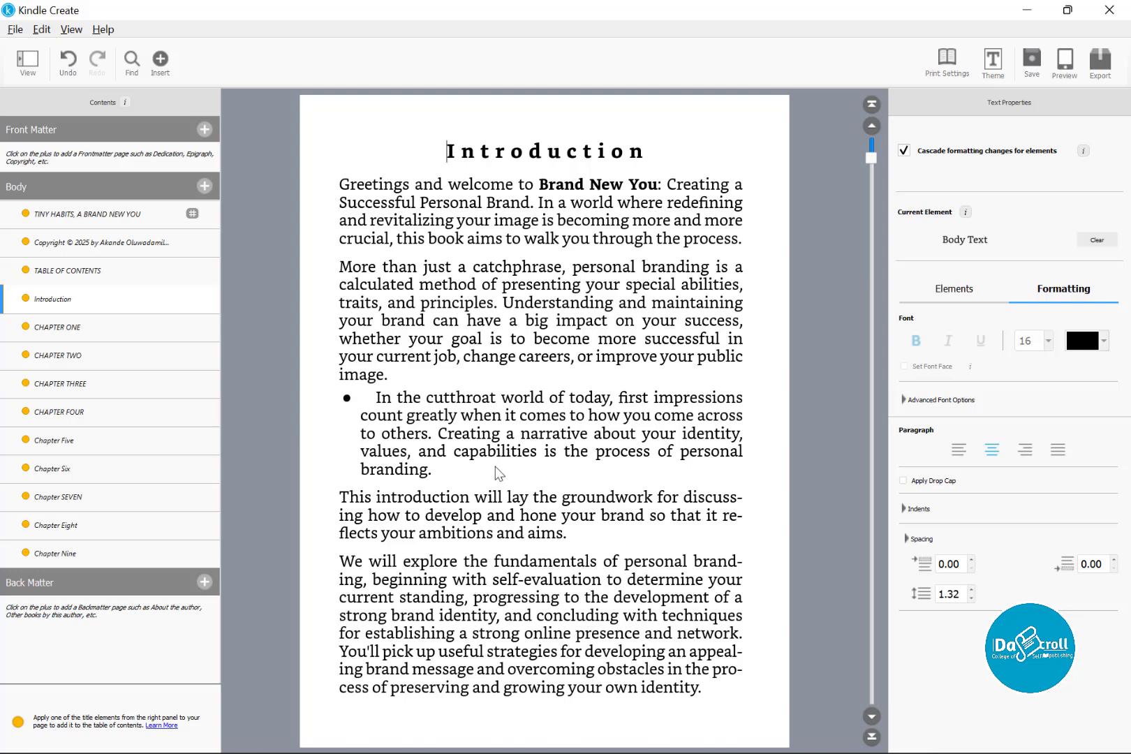
pyautogui.scroll(-2, 528, 414)
pyautogui.scroll(-4, 528, 415)
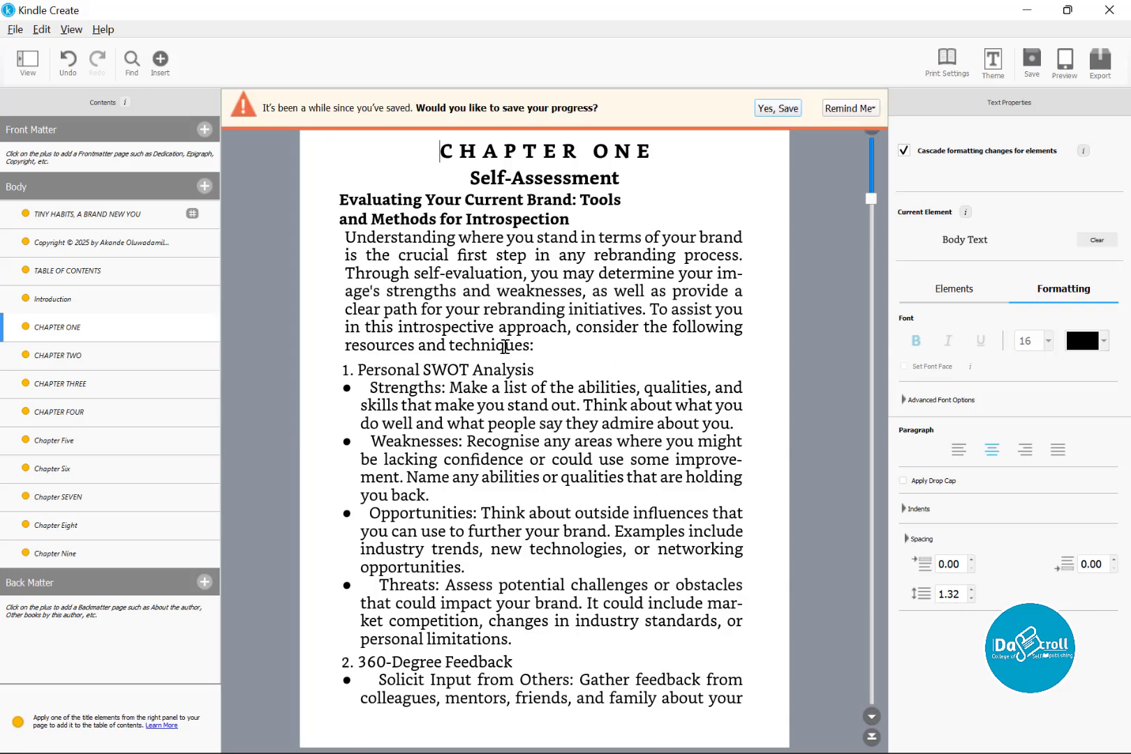
# Step: Dismiss the reminder's save dialog and export the book in KPF format only, into the "Tiny Habits, A Brand New You" folder
pyautogui.click(771, 108)
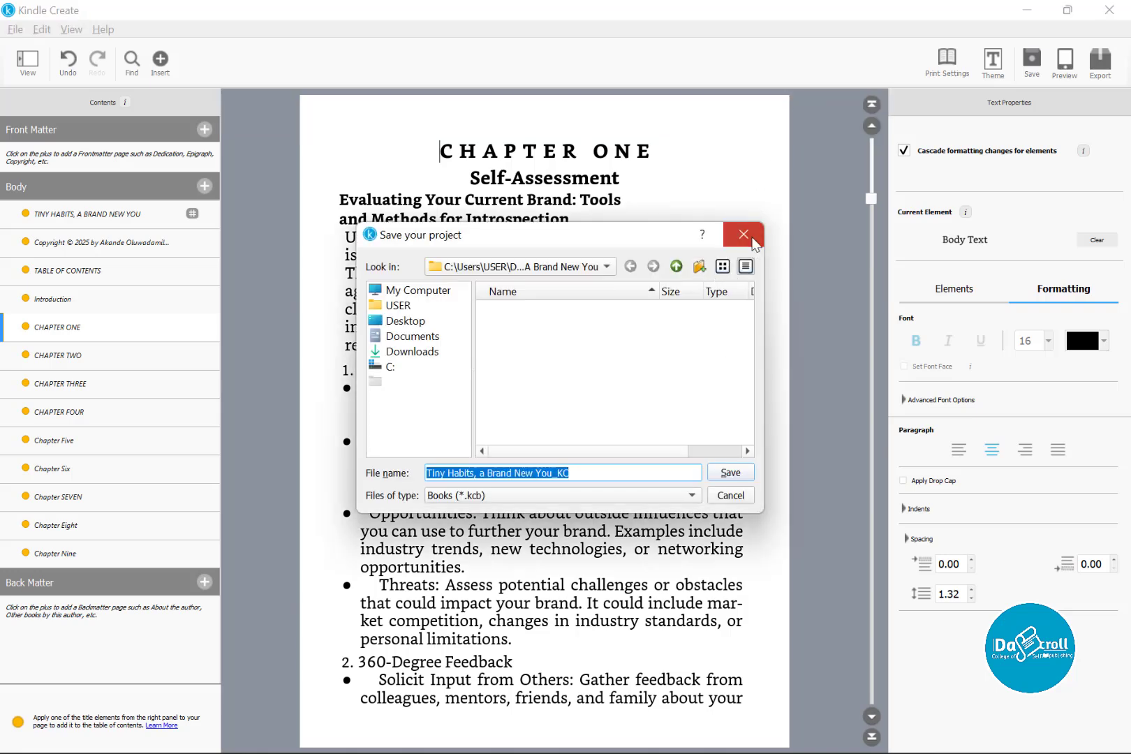
pyautogui.click(752, 235)
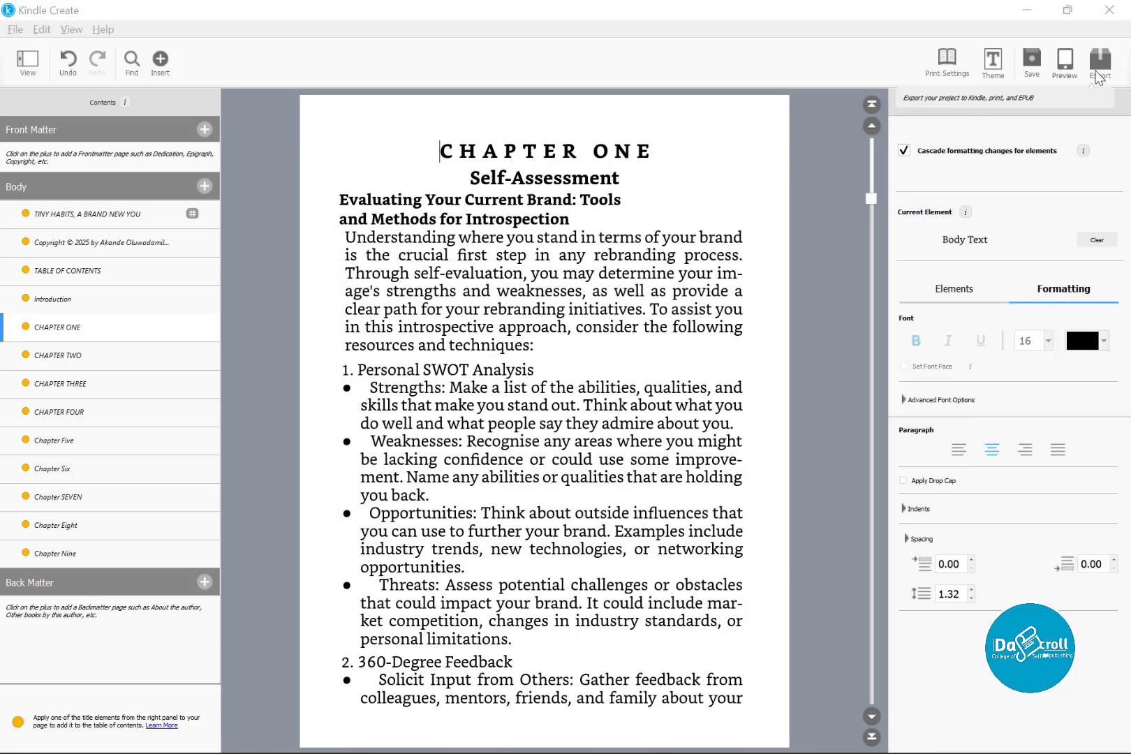
pyautogui.click(1097, 72)
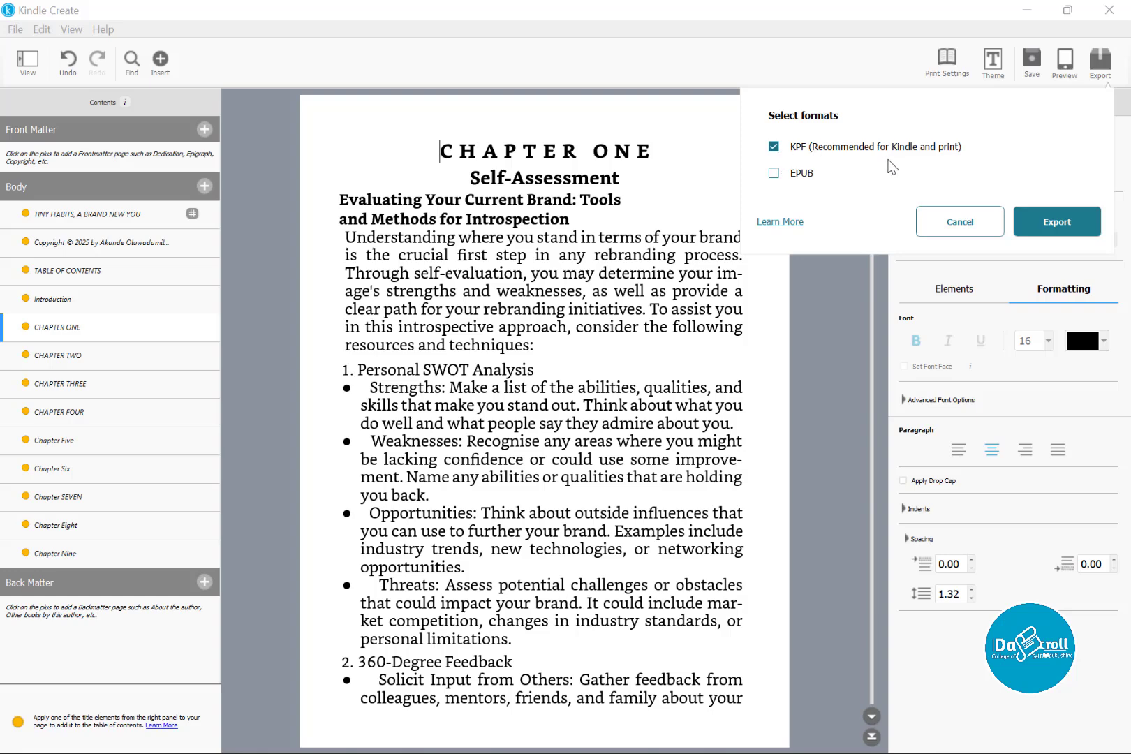
pyautogui.click(776, 174)
pyautogui.click(775, 174)
pyautogui.click(1051, 223)
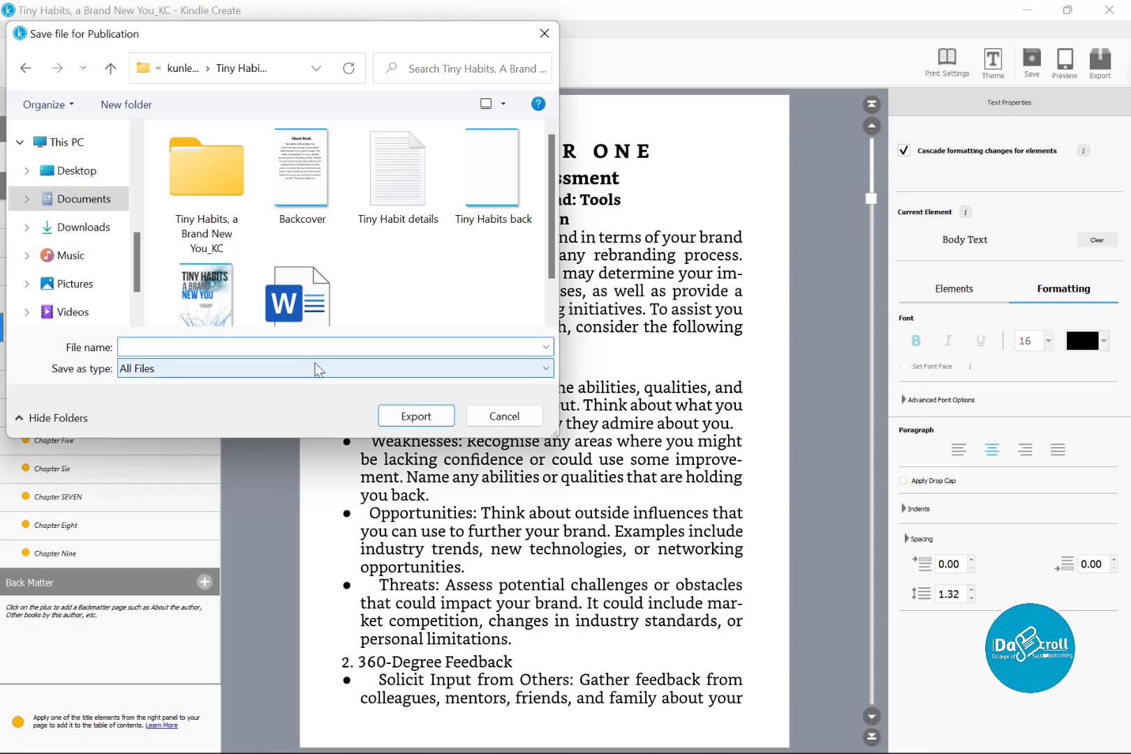
pyautogui.press('Escape')
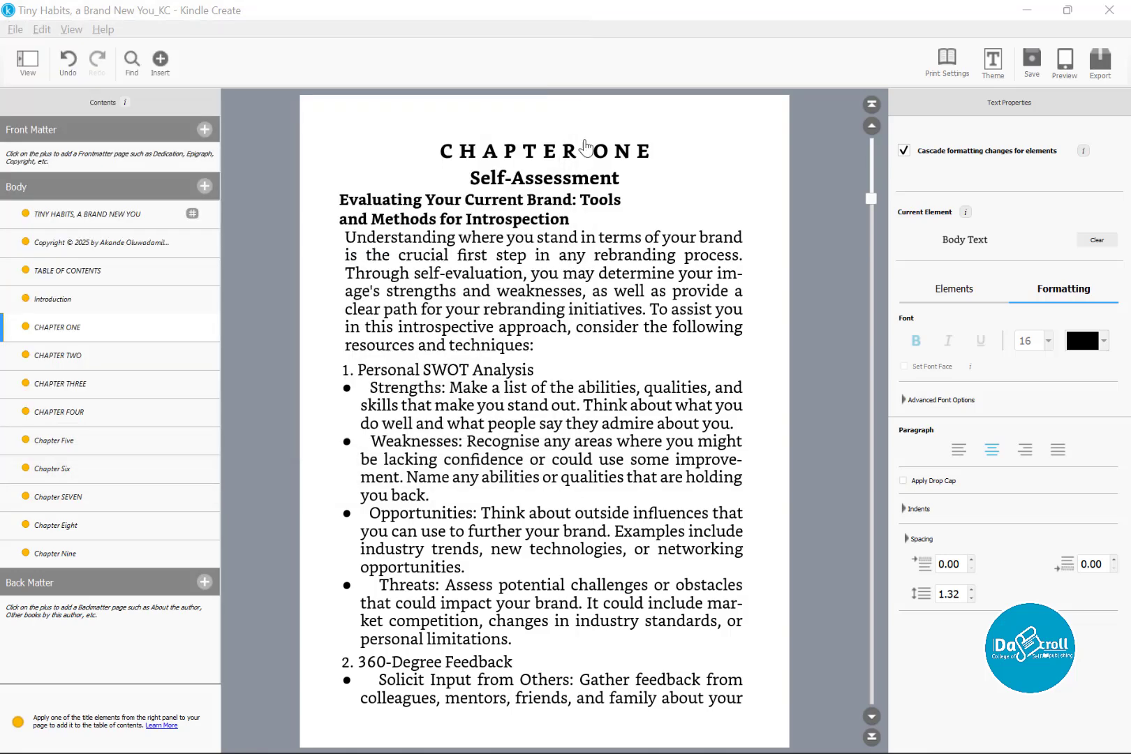
# Step: Close Kindle Create and open the exported KPF folder in File Explorer
pyautogui.click(1107, 16)
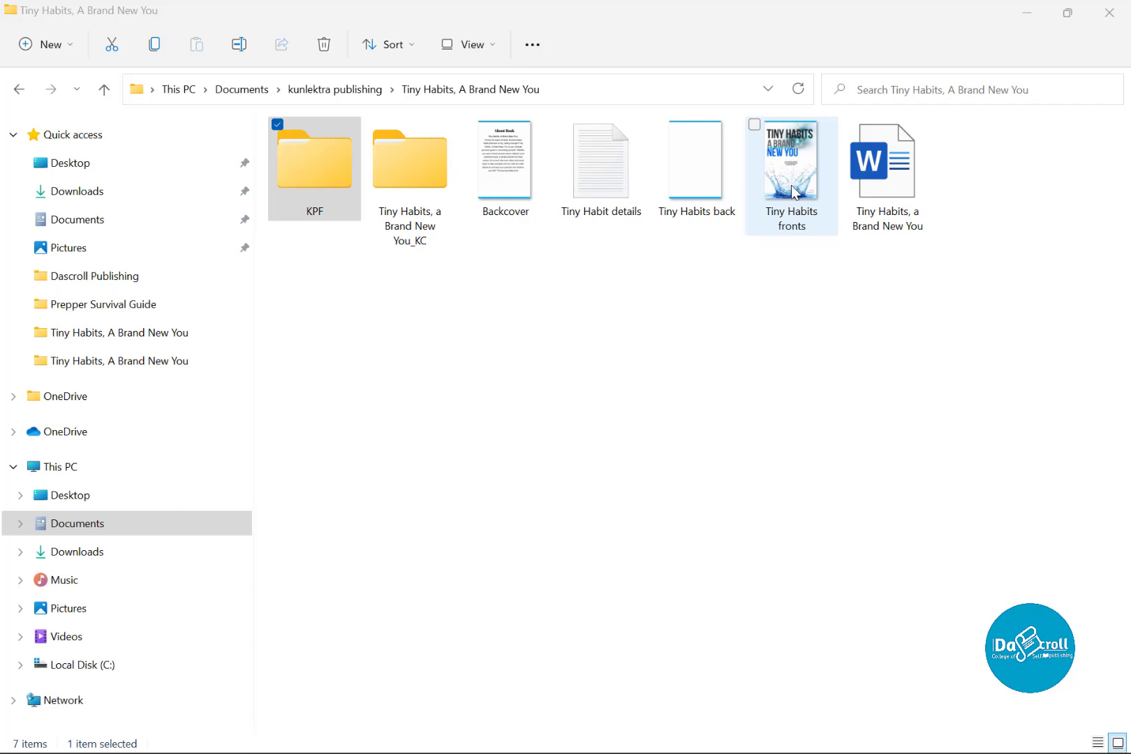
pyautogui.doubleClick(336, 209)
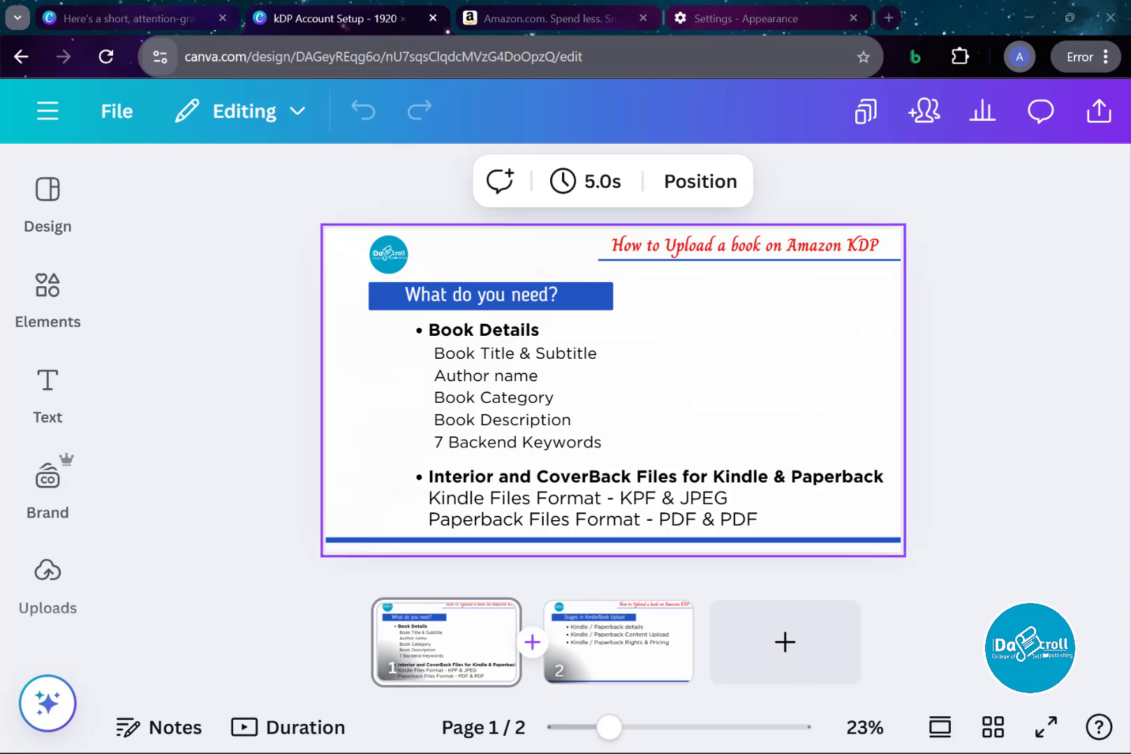
# Step: Switch to Word and publish the manuscript as the PDF "Tiny Habits, a Brand New You" in its book folder under "kunlektra publishing"
pyautogui.click(800, 738)
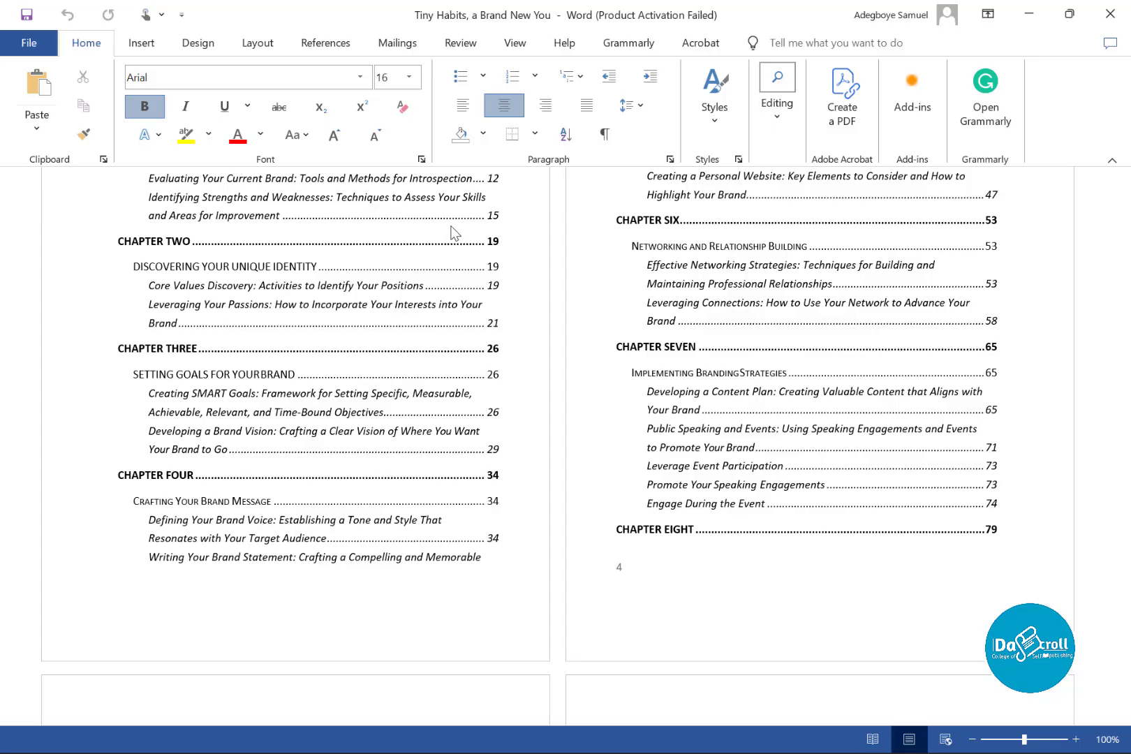
pyautogui.click(28, 43)
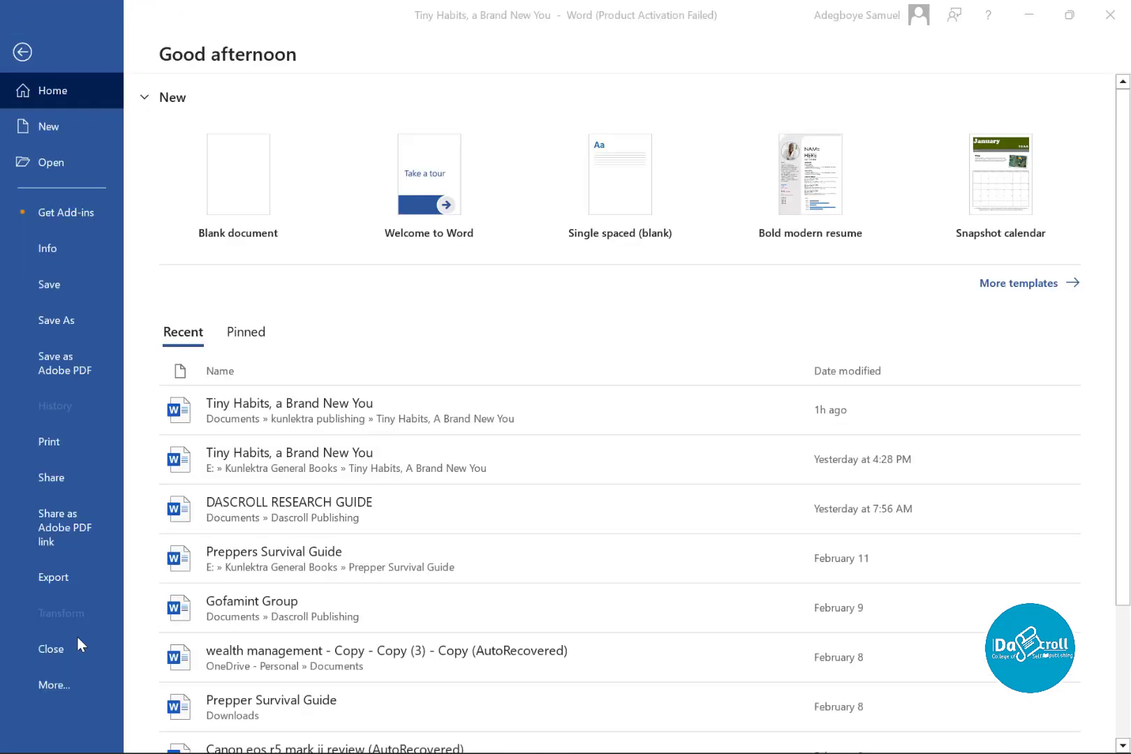
pyautogui.click(67, 576)
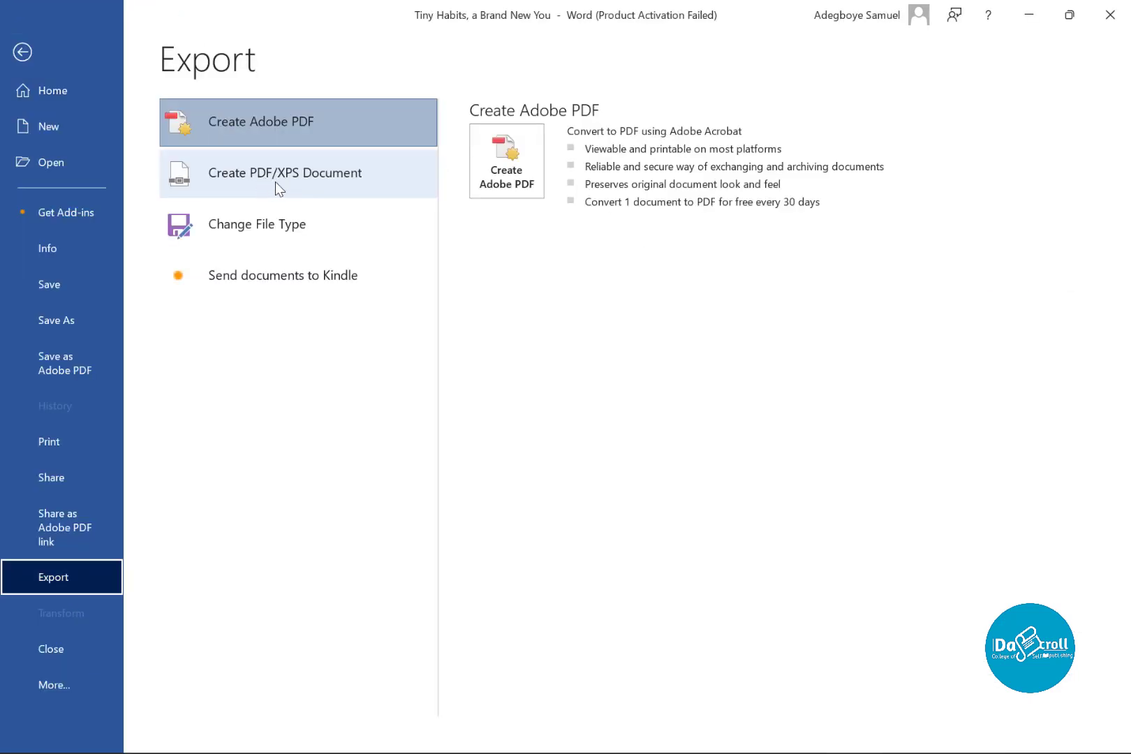
pyautogui.click(276, 180)
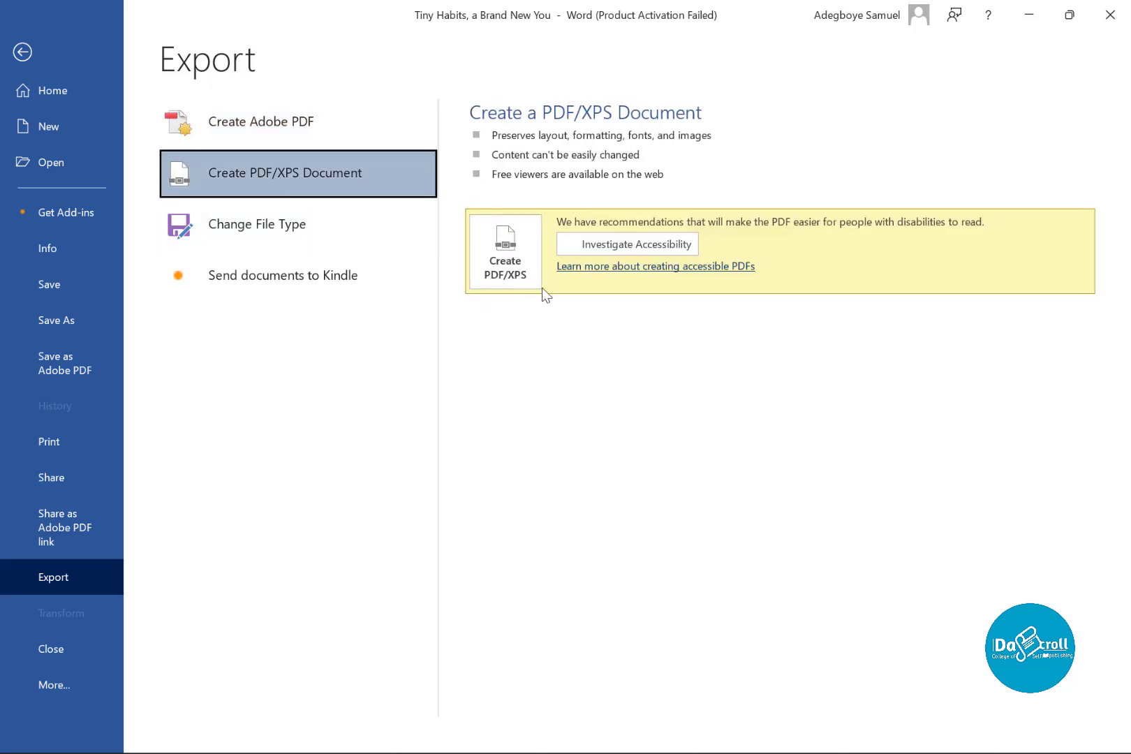
pyautogui.click(507, 262)
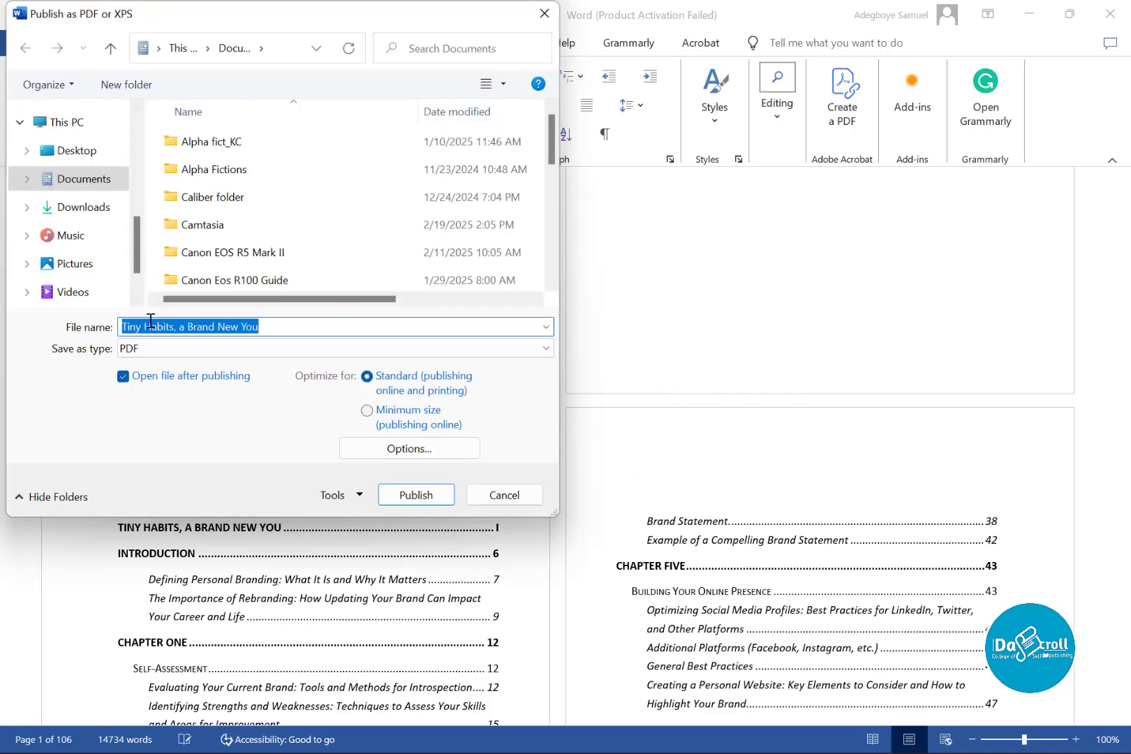
pyautogui.scroll(-2, 285, 222)
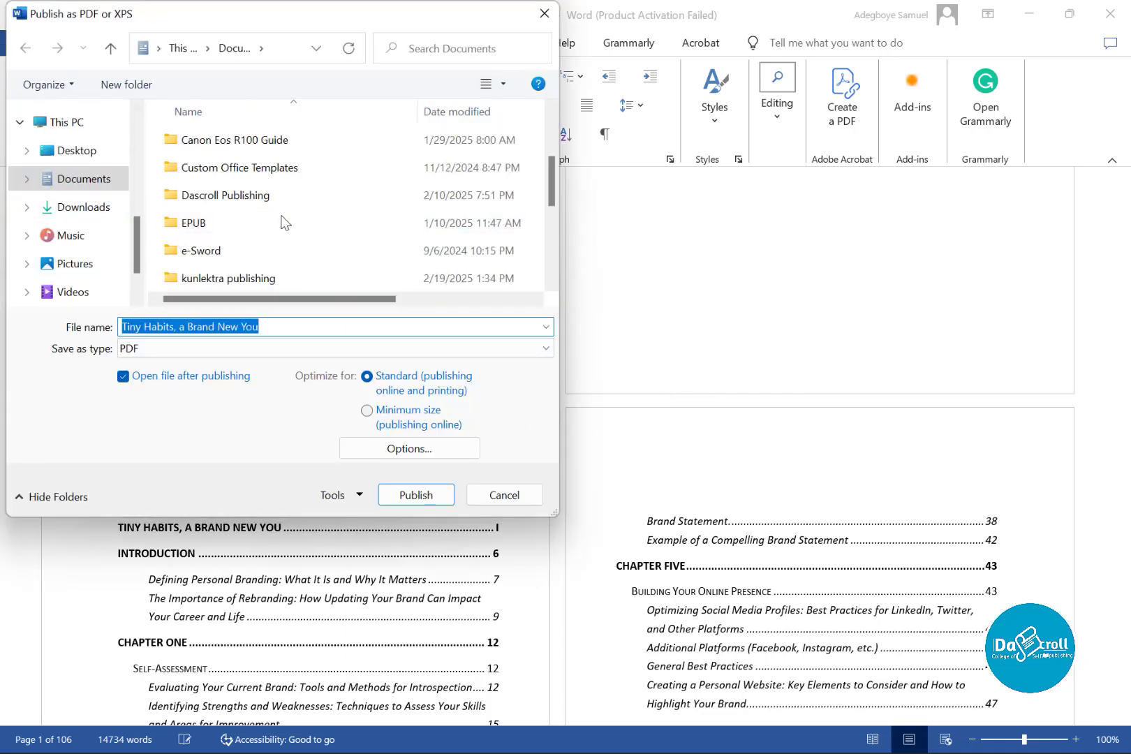
pyautogui.click(256, 273)
pyautogui.doubleClick(256, 272)
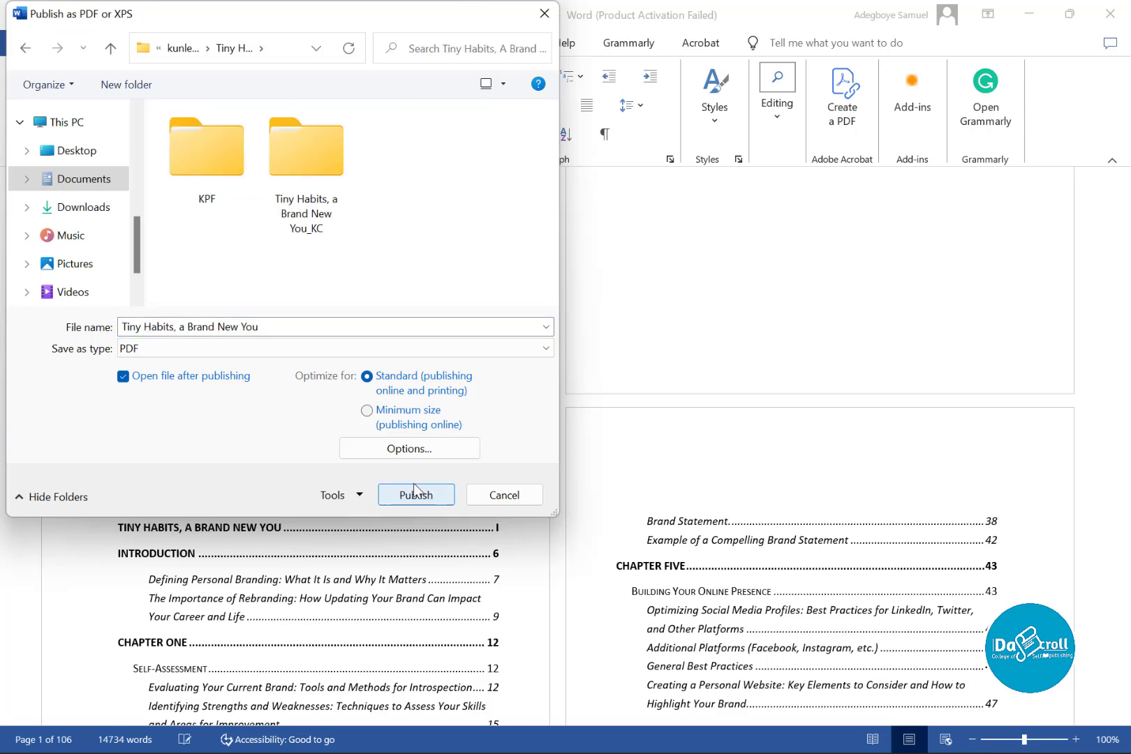
pyautogui.click(415, 493)
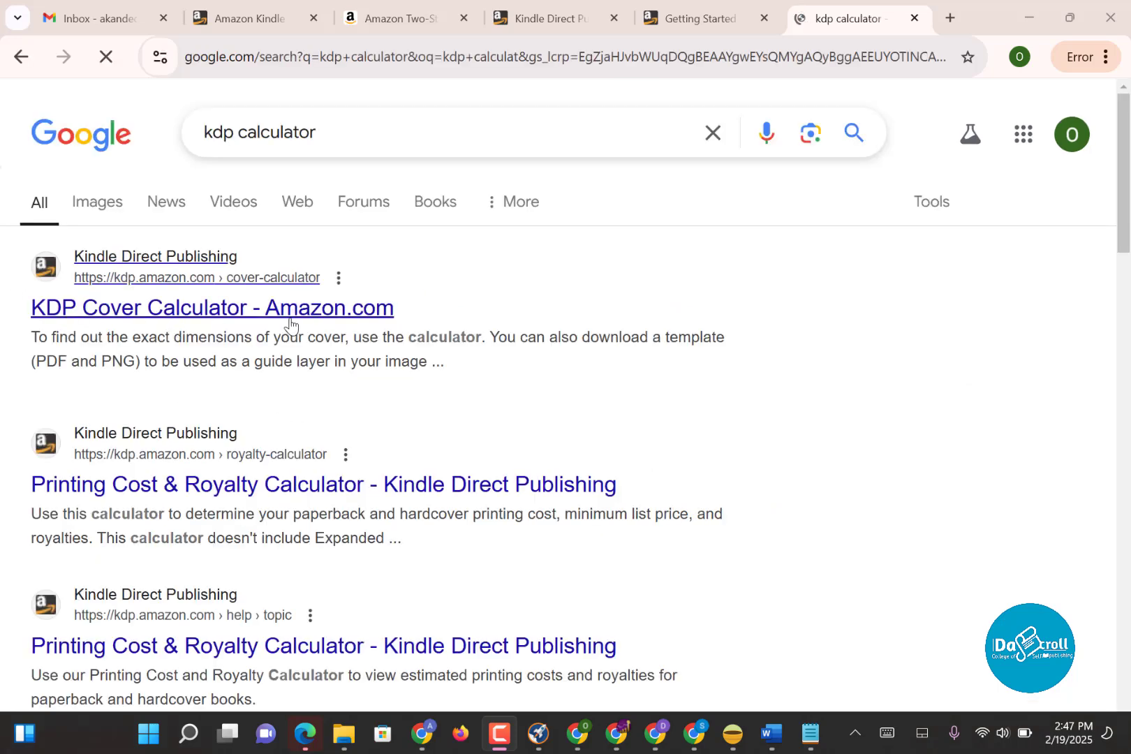
# Step: Open the KDP Cover Calculator from the search results and set the binding type to Paperback
pyautogui.click(189, 322)
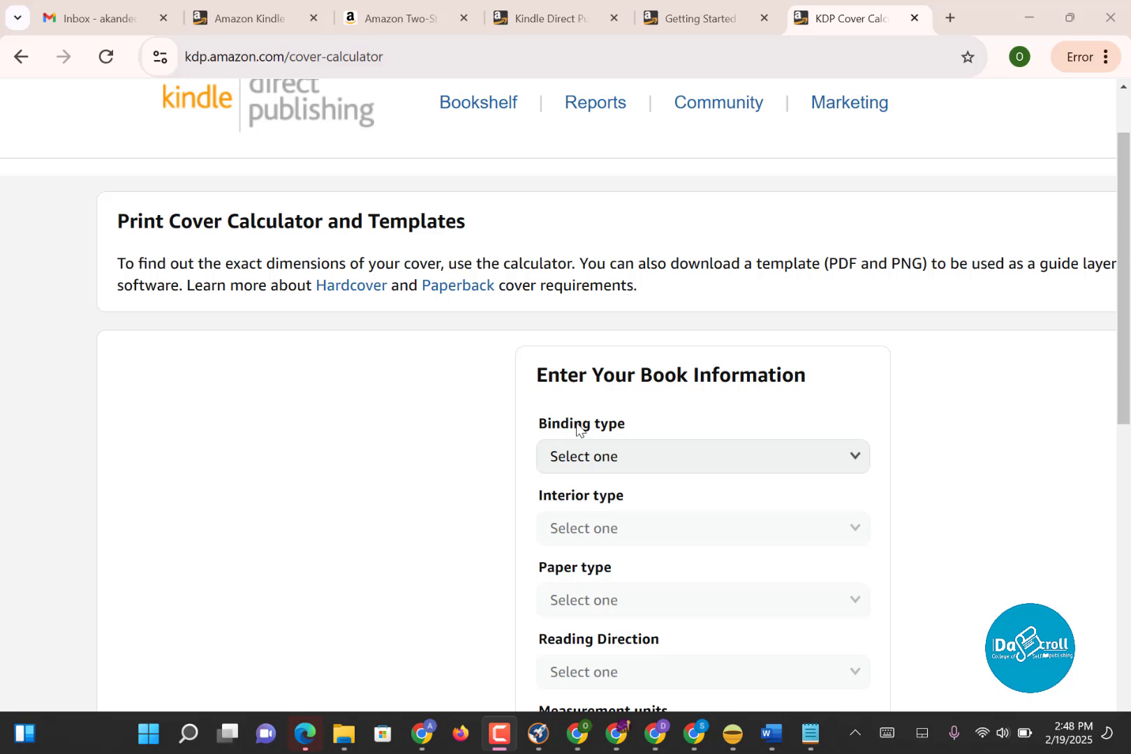
pyautogui.scroll(-2, 651, 480)
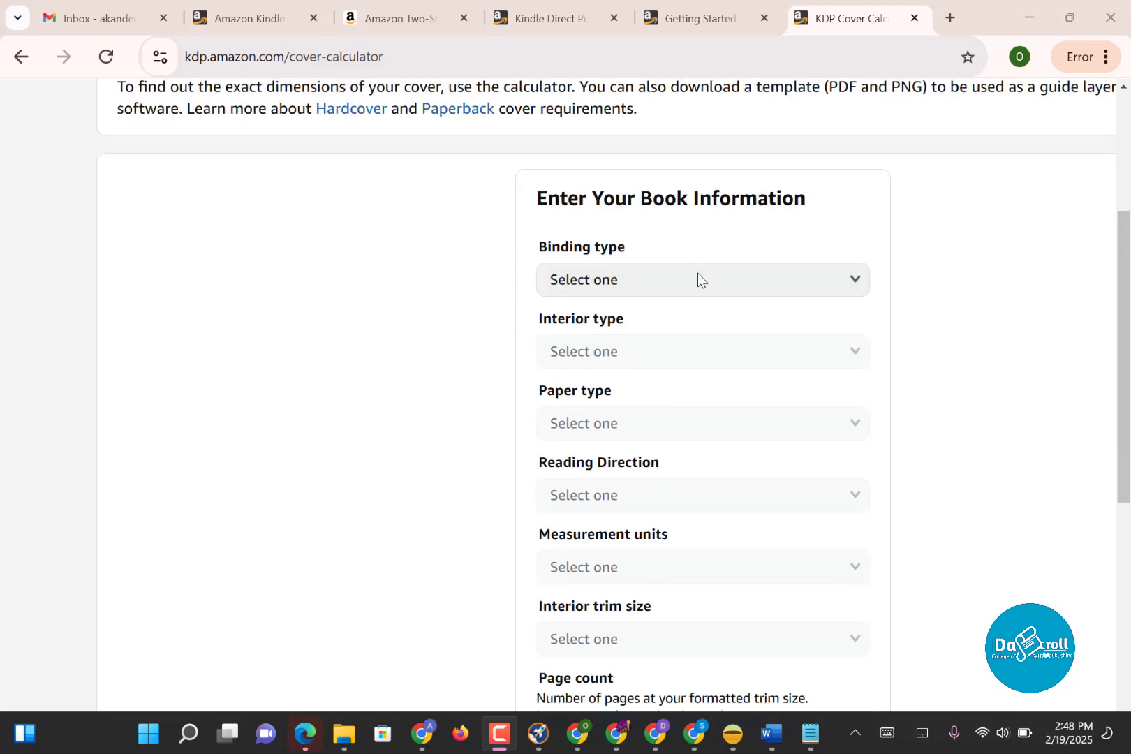
pyautogui.click(706, 293)
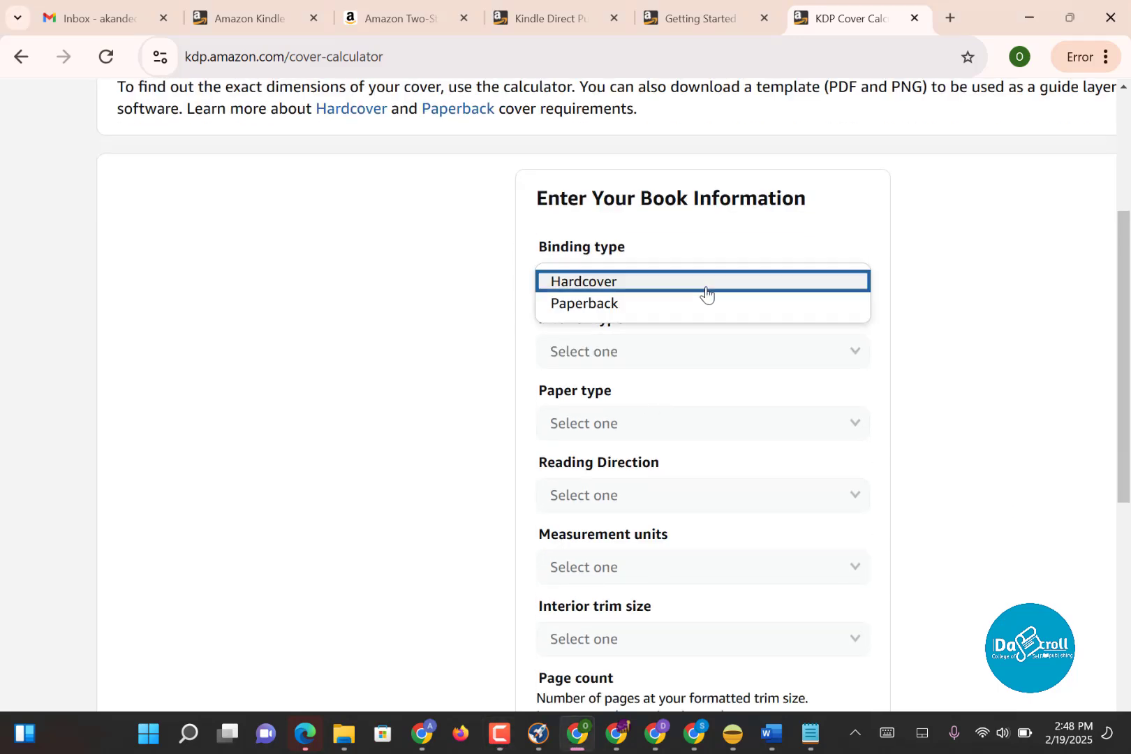
pyautogui.click(623, 304)
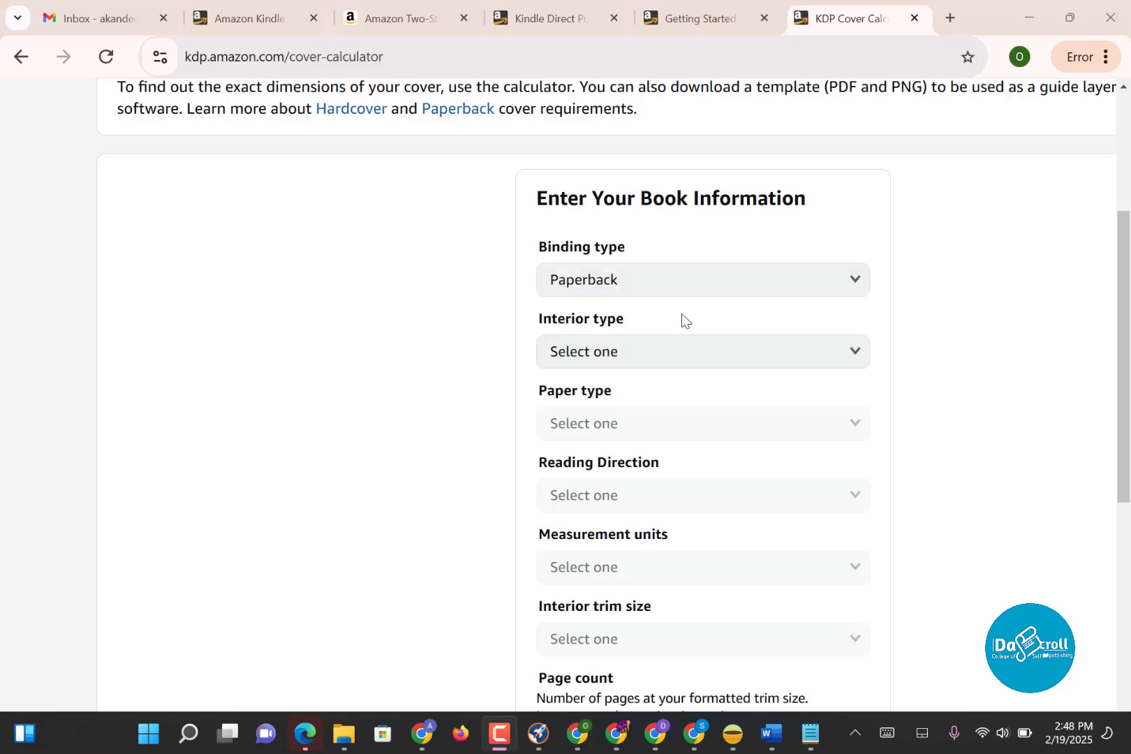
# Step: Set the interior type to Black & white, the paper type to White paper and the reading direction to Left to Right
pyautogui.click(663, 354)
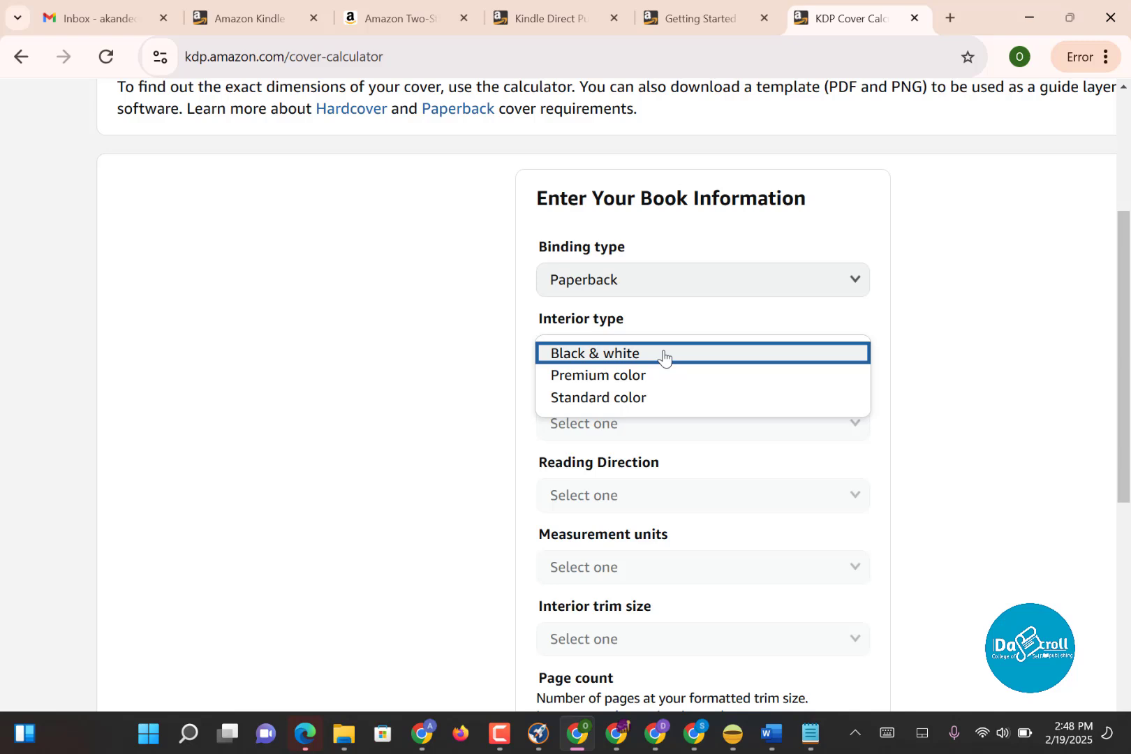
pyautogui.click(663, 354)
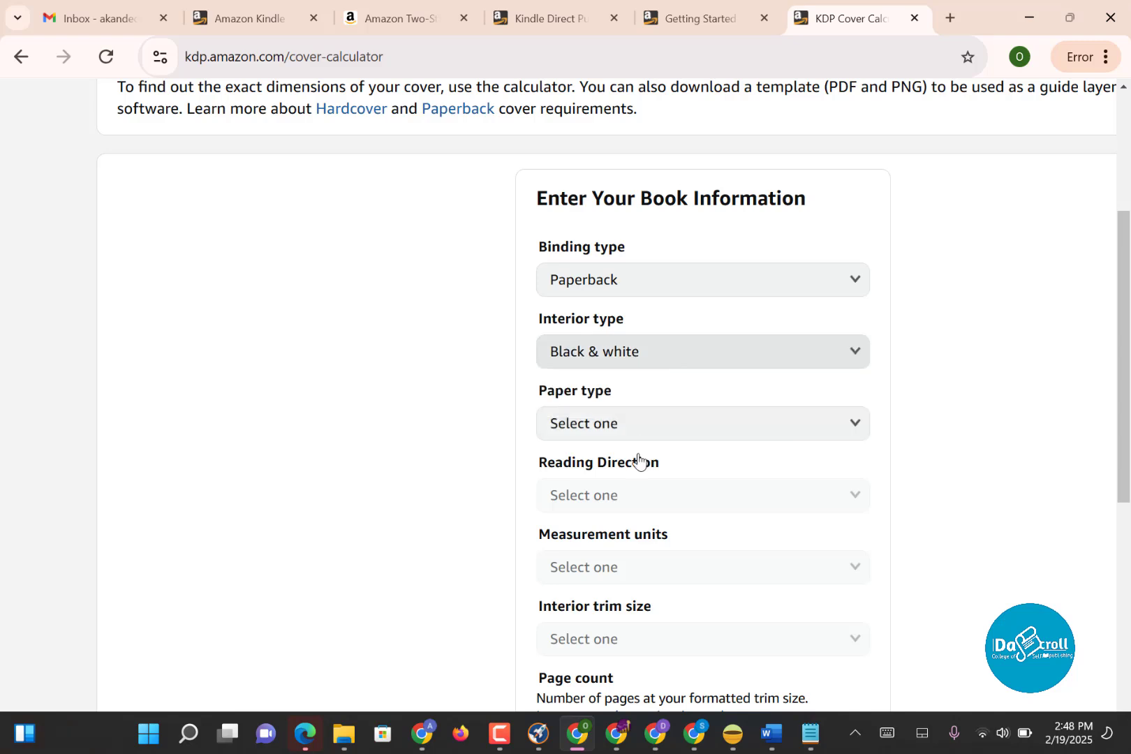
pyautogui.click(629, 426)
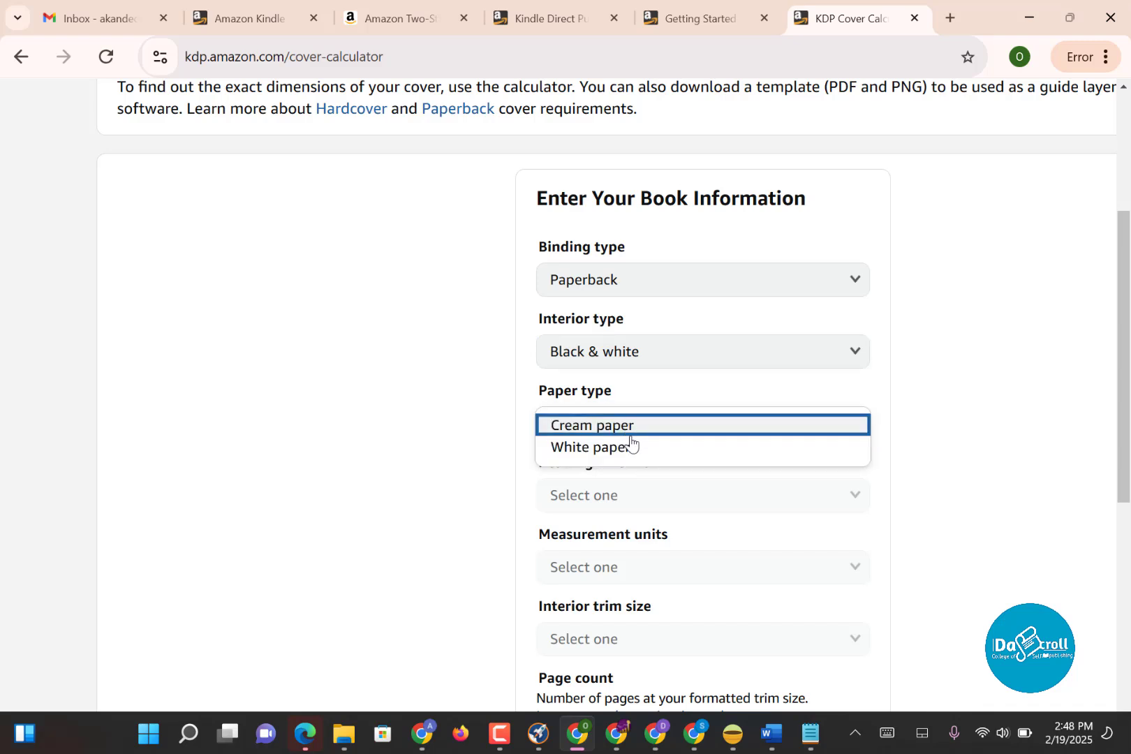
pyautogui.click(635, 449)
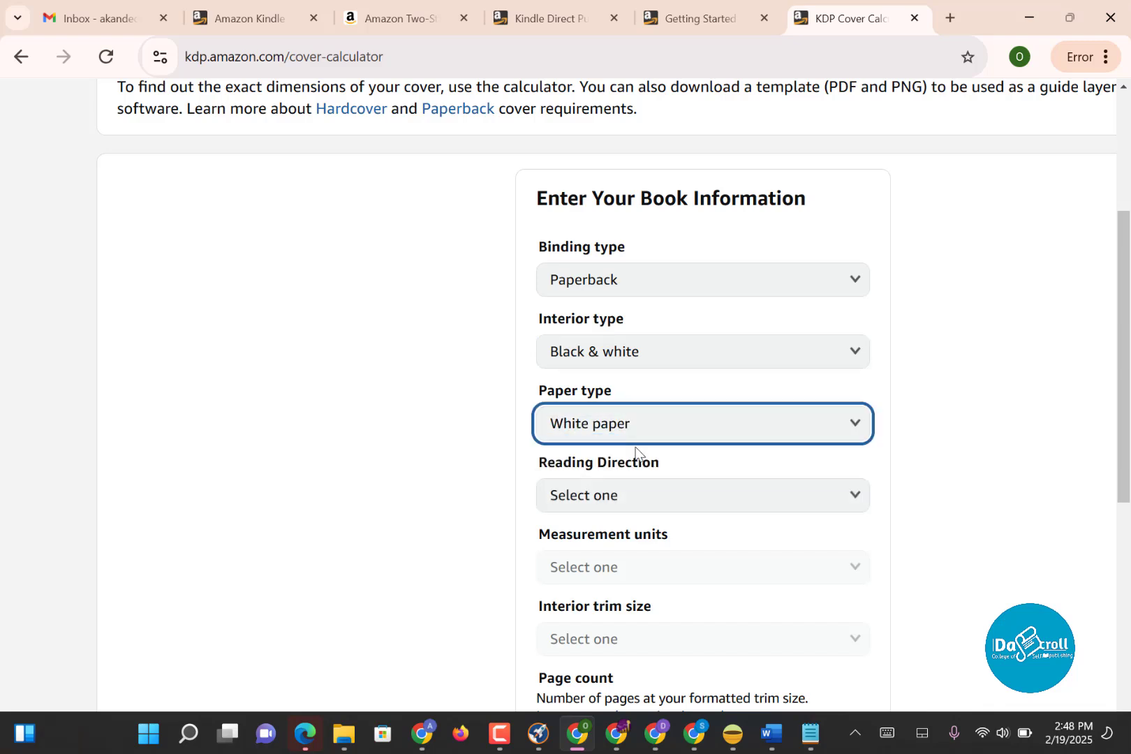
pyautogui.click(622, 502)
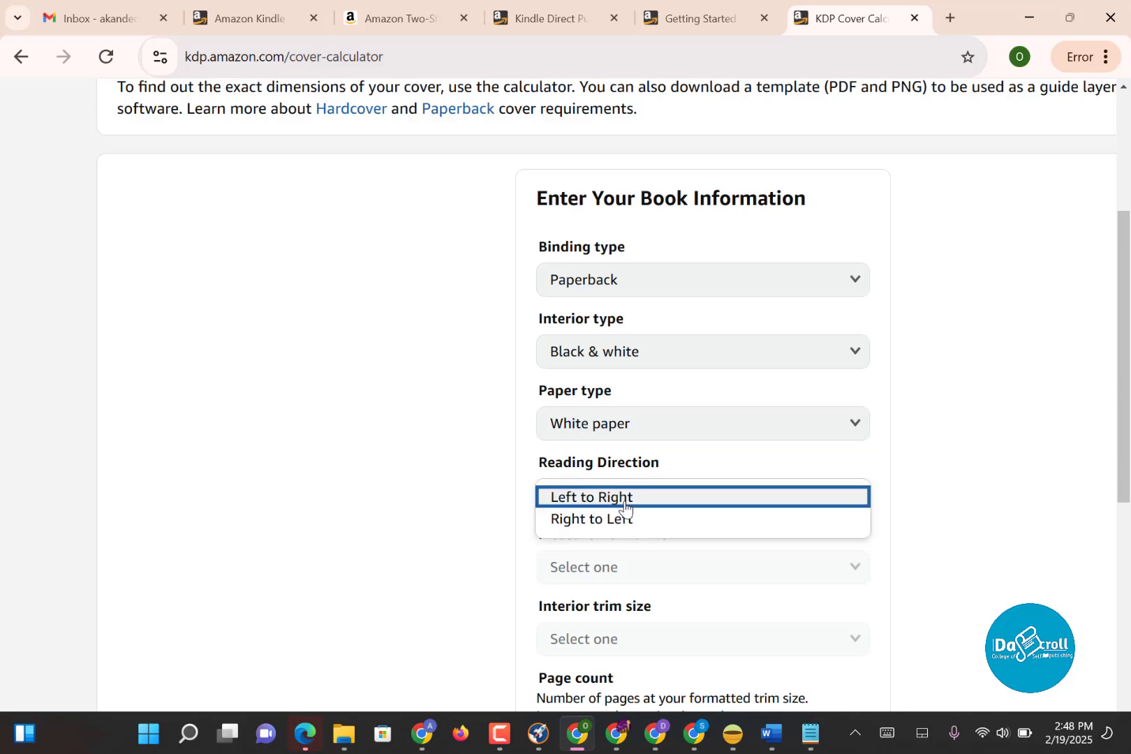
pyautogui.click(613, 497)
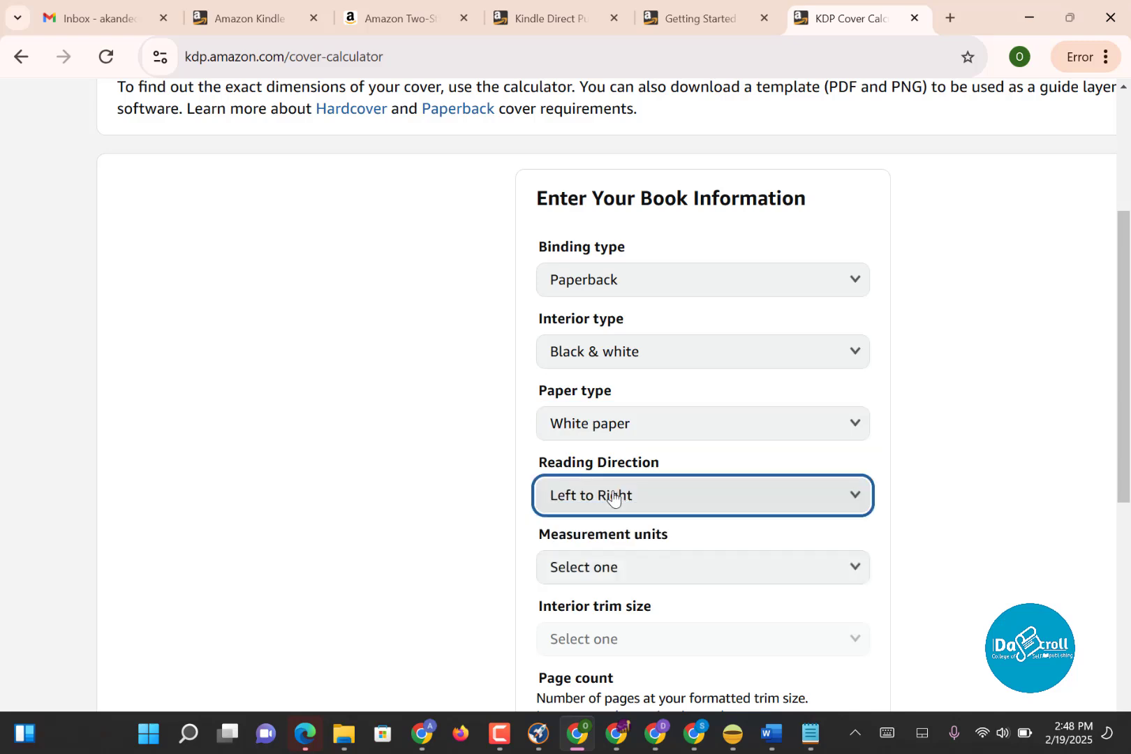
# Step: Set the measurement units to Inches and the interior trim size to 6 x 9 in
pyautogui.scroll(-1, 636, 465)
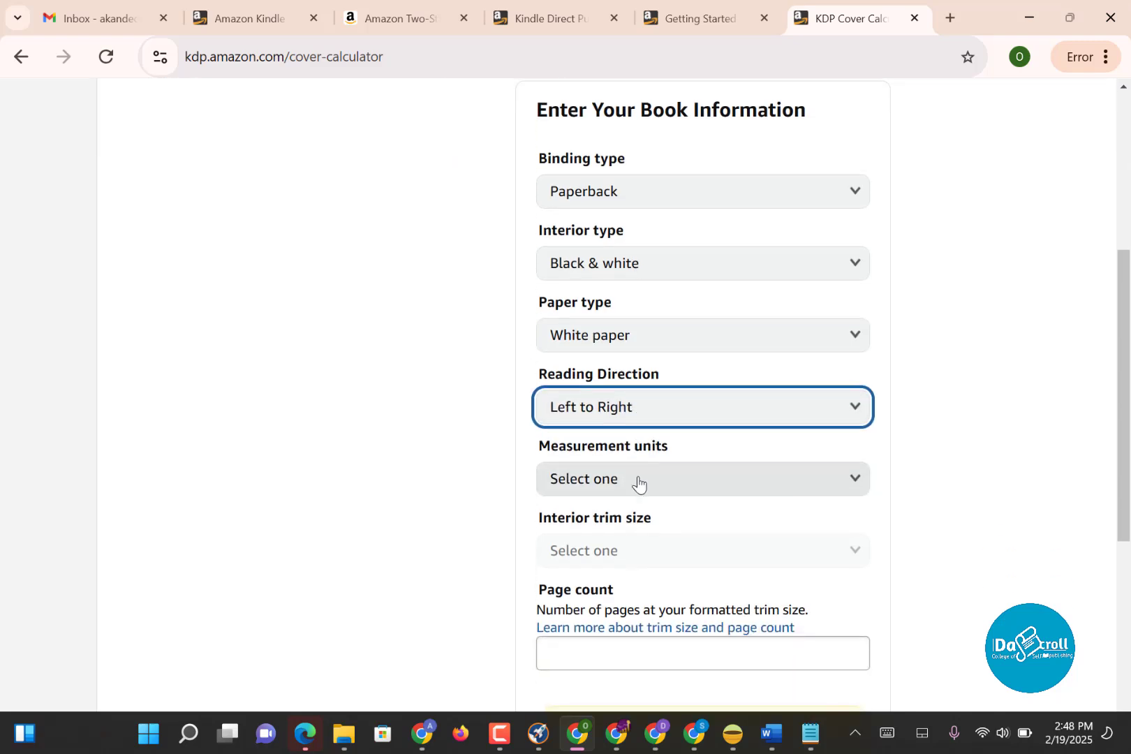
pyautogui.click(638, 479)
pyautogui.scroll(-1, 641, 480)
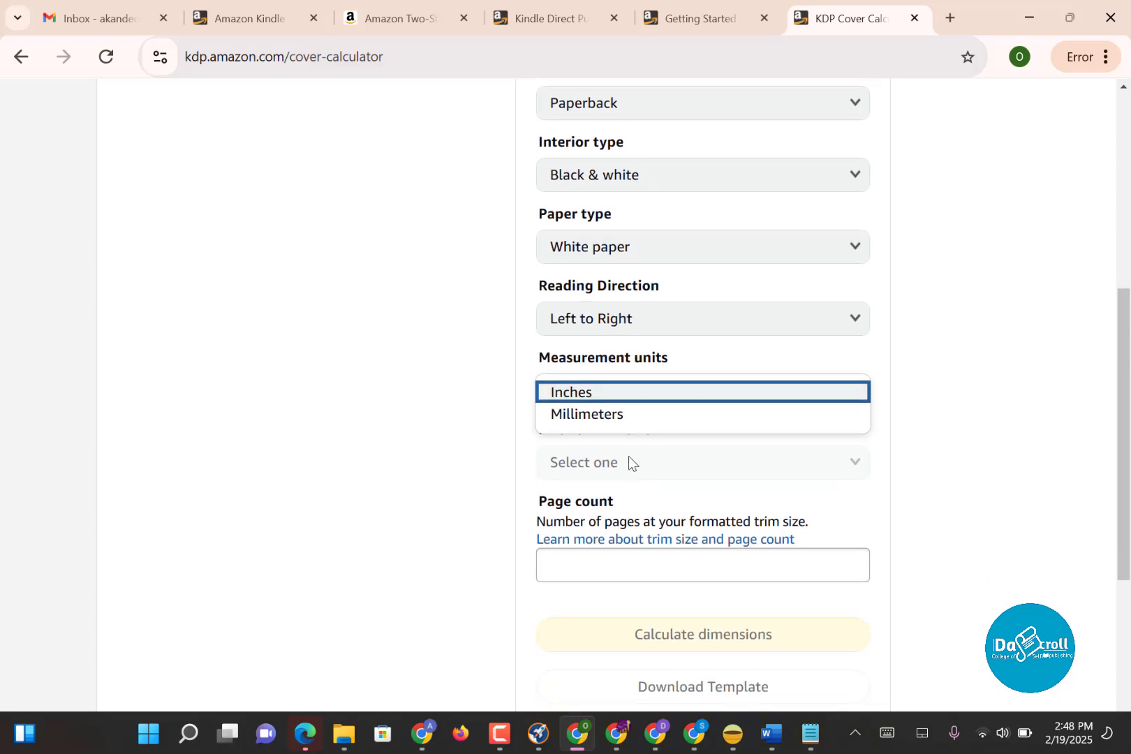
pyautogui.click(609, 393)
pyautogui.scroll(-2, 619, 336)
pyautogui.scroll(2, 615, 338)
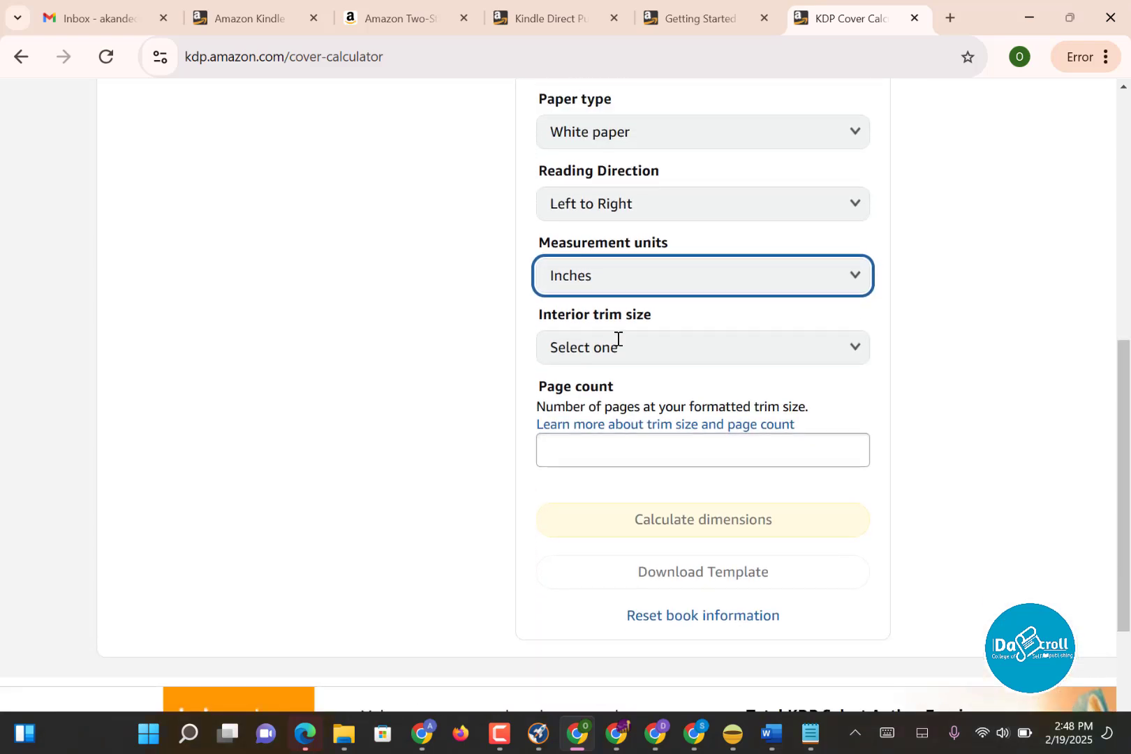
pyautogui.scroll(-1, 684, 479)
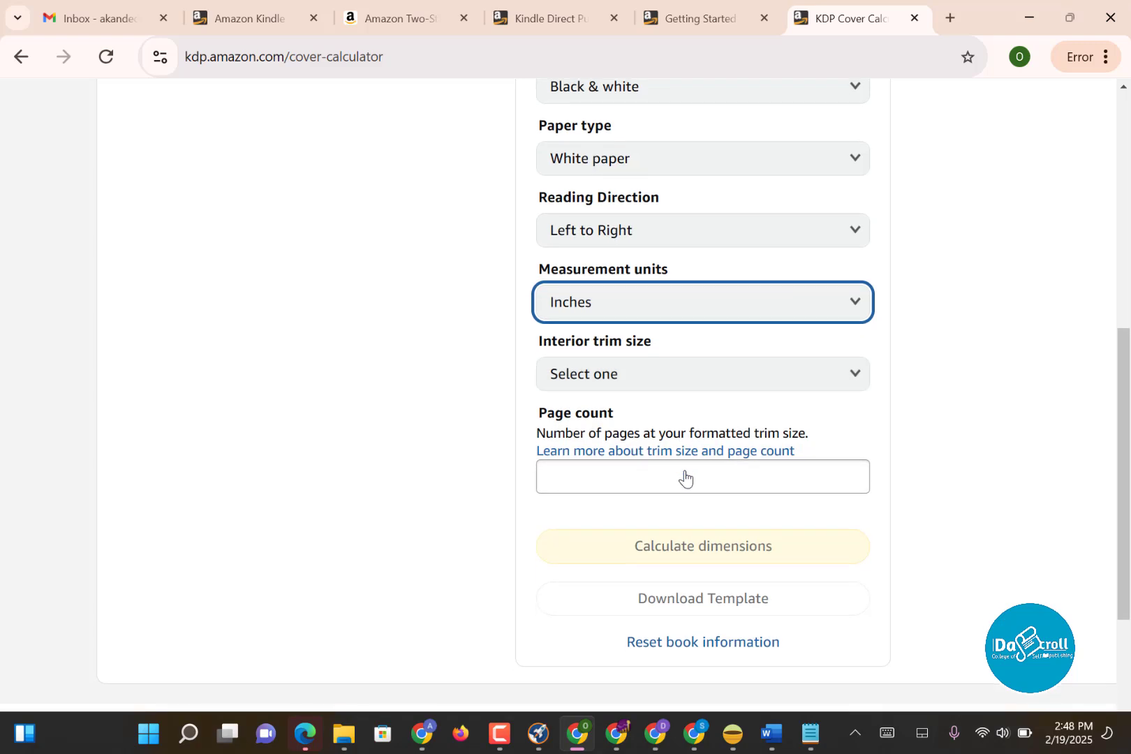
pyautogui.click(656, 378)
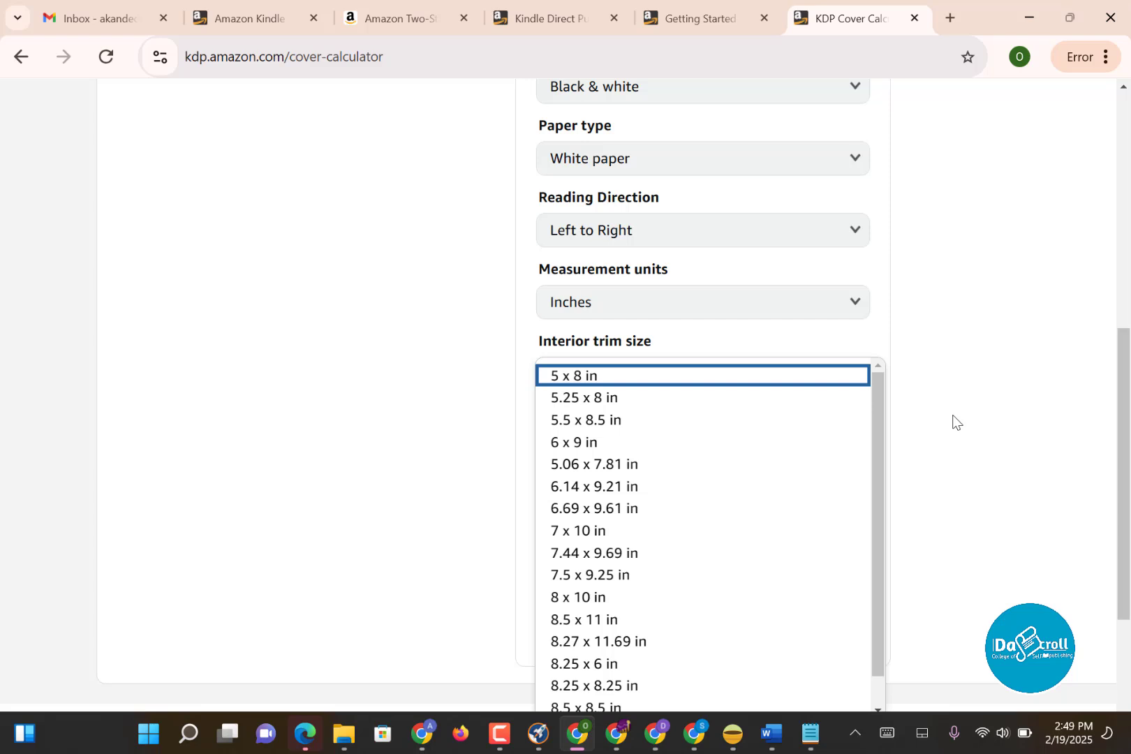
pyautogui.scroll(-3, 955, 421)
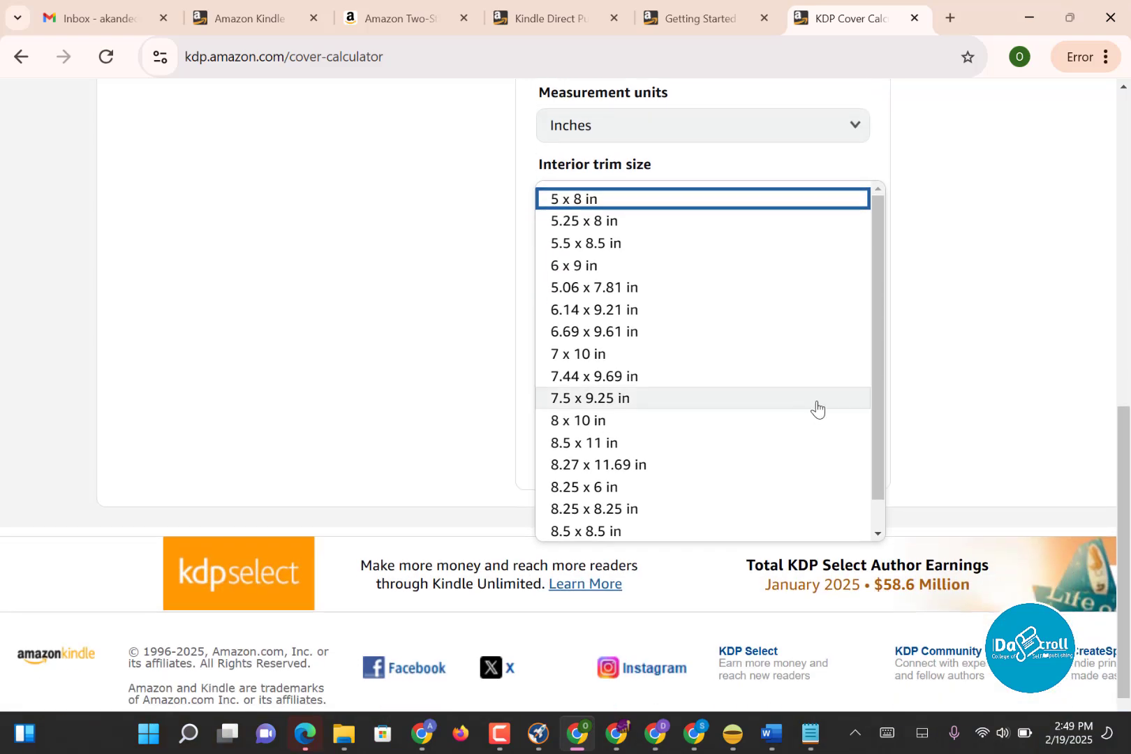
pyautogui.scroll(-1, 701, 404)
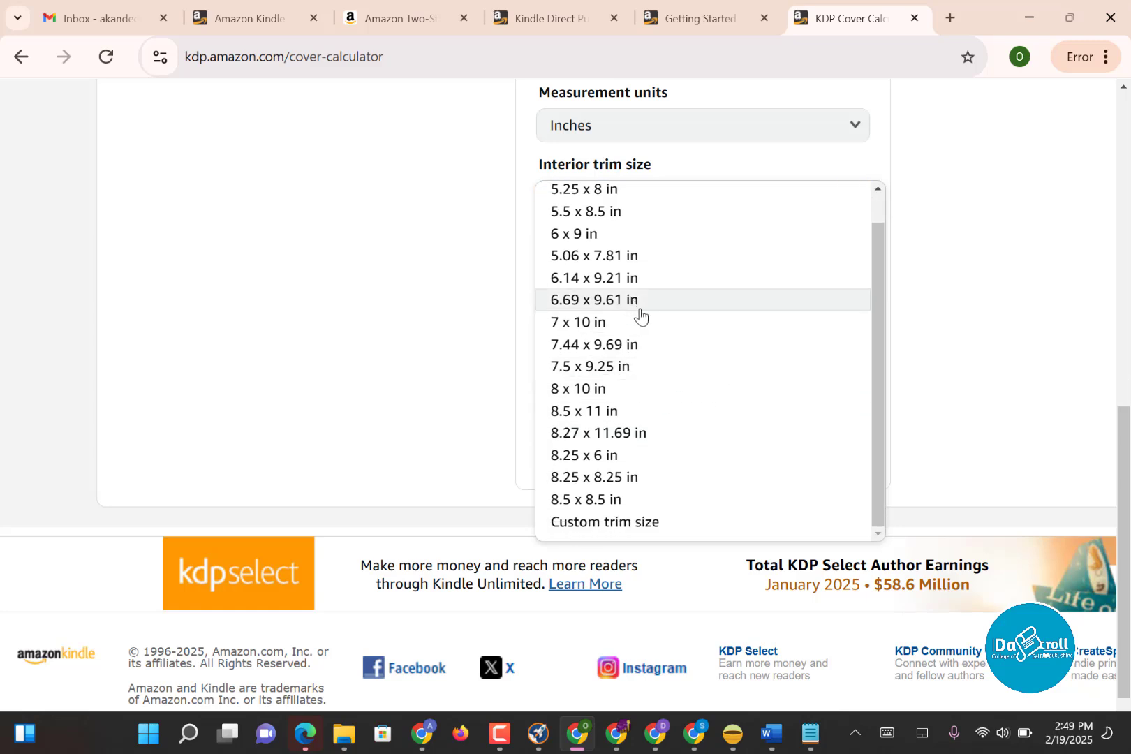
pyautogui.scroll(1, 657, 364)
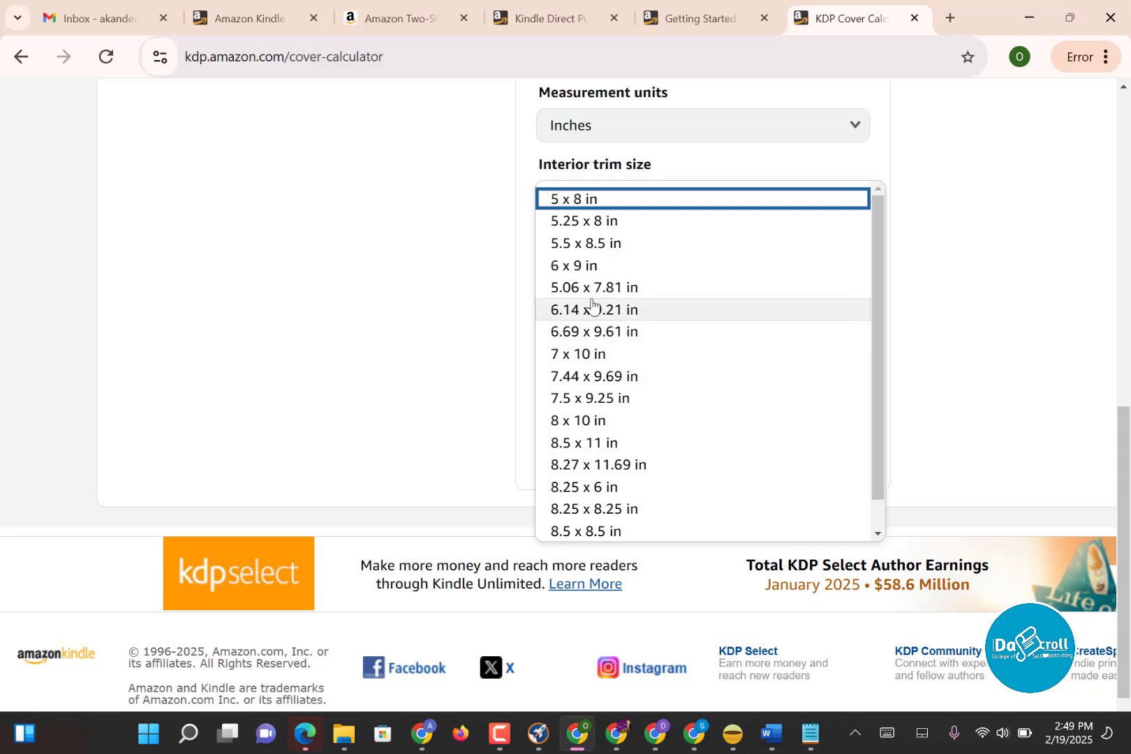
pyautogui.click(583, 266)
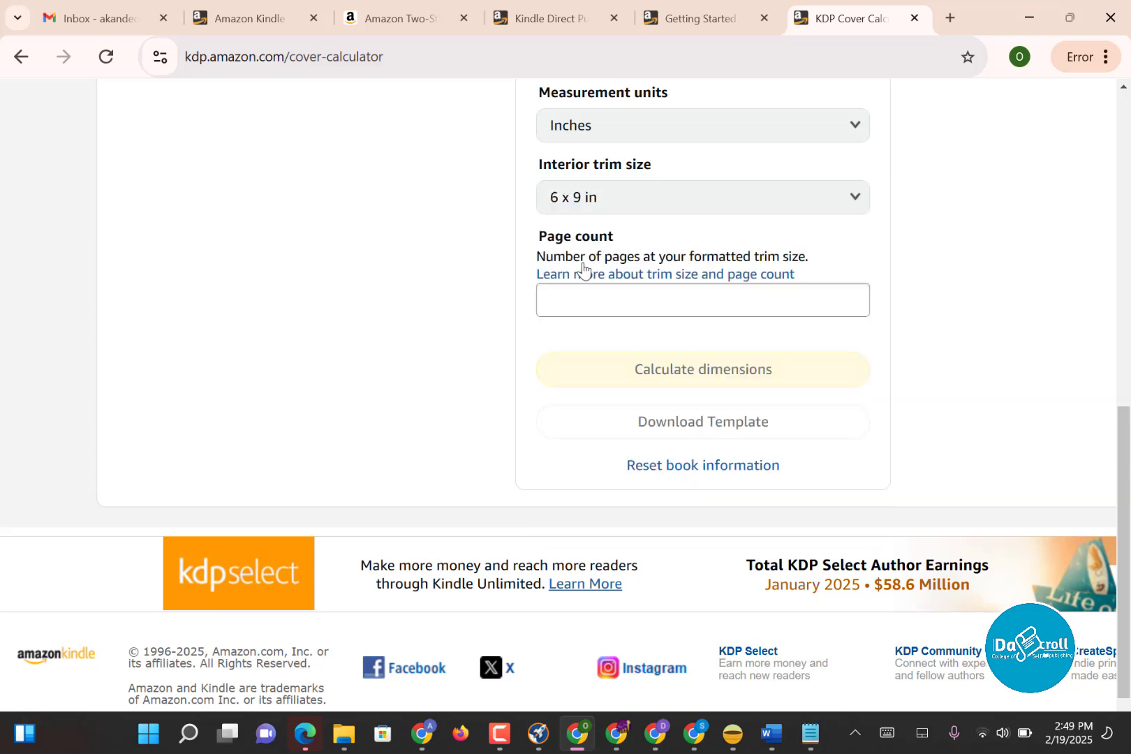
# Step: Enter a page count of 106 and calculate the cover dimensions
pyautogui.click(635, 306)
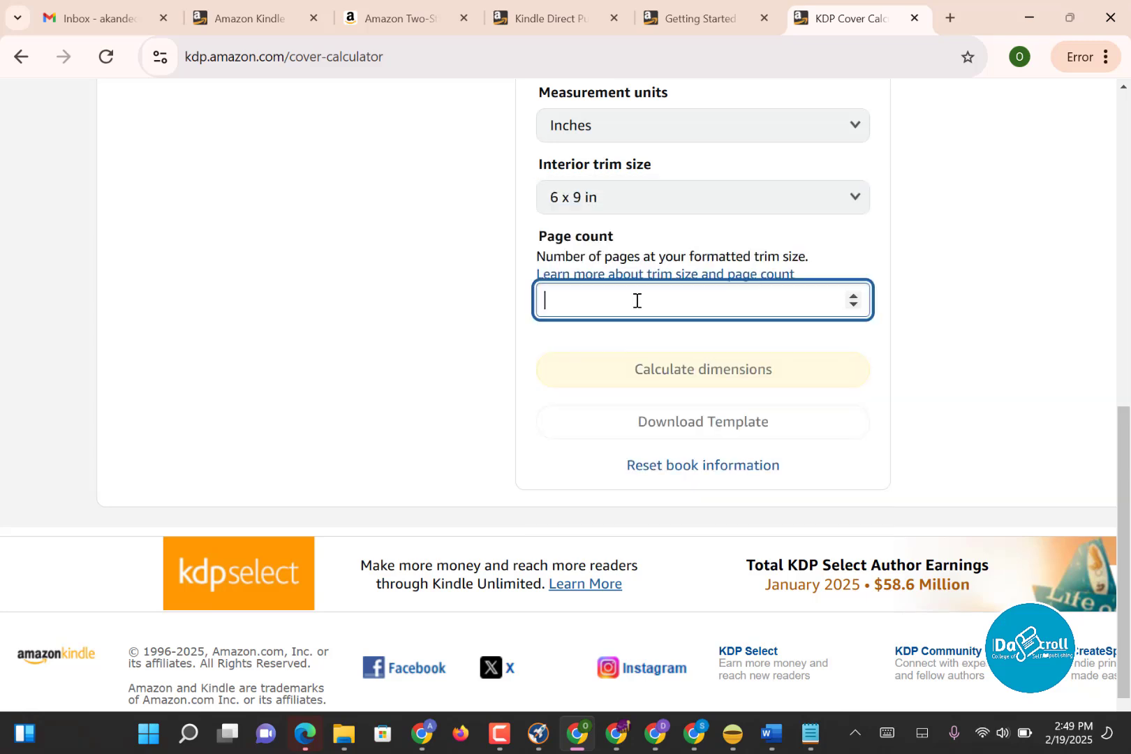
pyautogui.write('106')
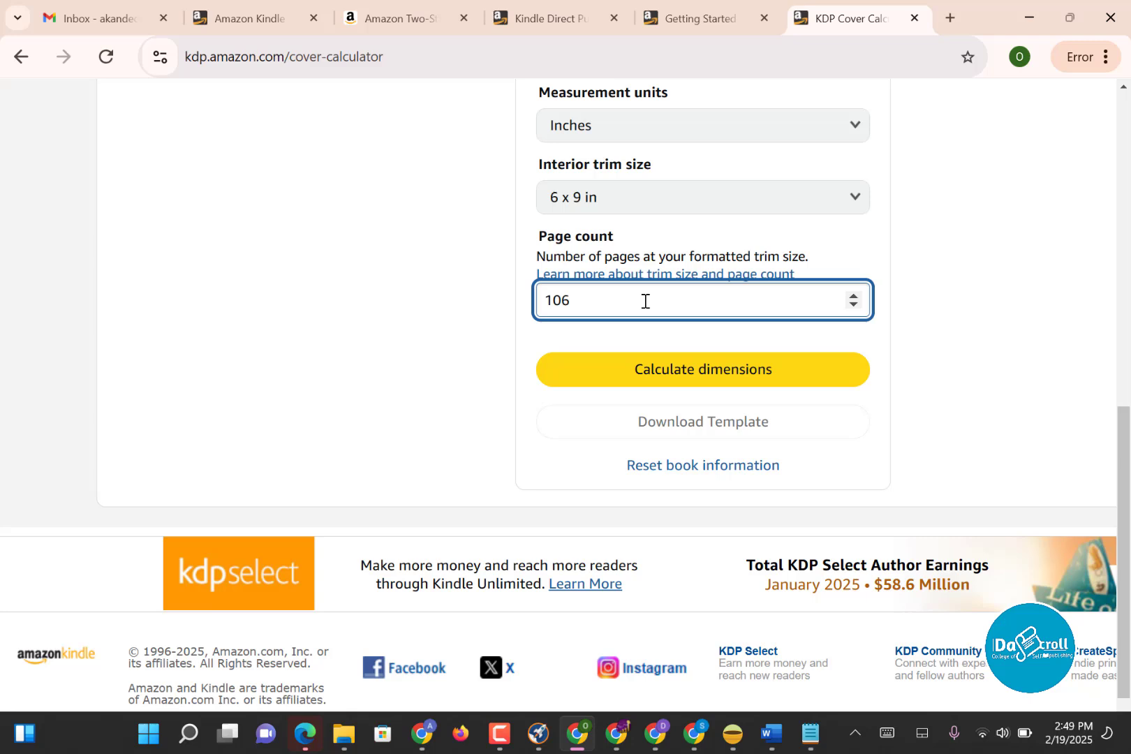
pyautogui.click(676, 369)
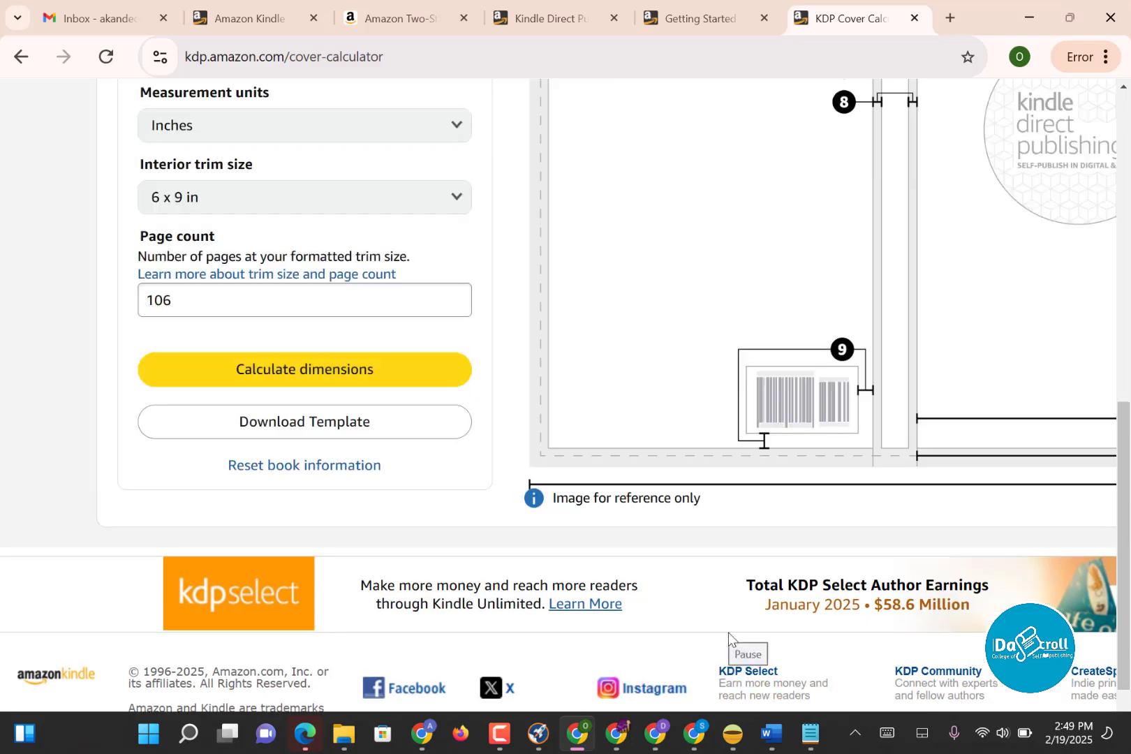
# Step: Review the calculated cover dimensions and download the paperback cover template into the "Tiny Habits, A Brand New You" folder
pyautogui.scroll(6, 727, 628)
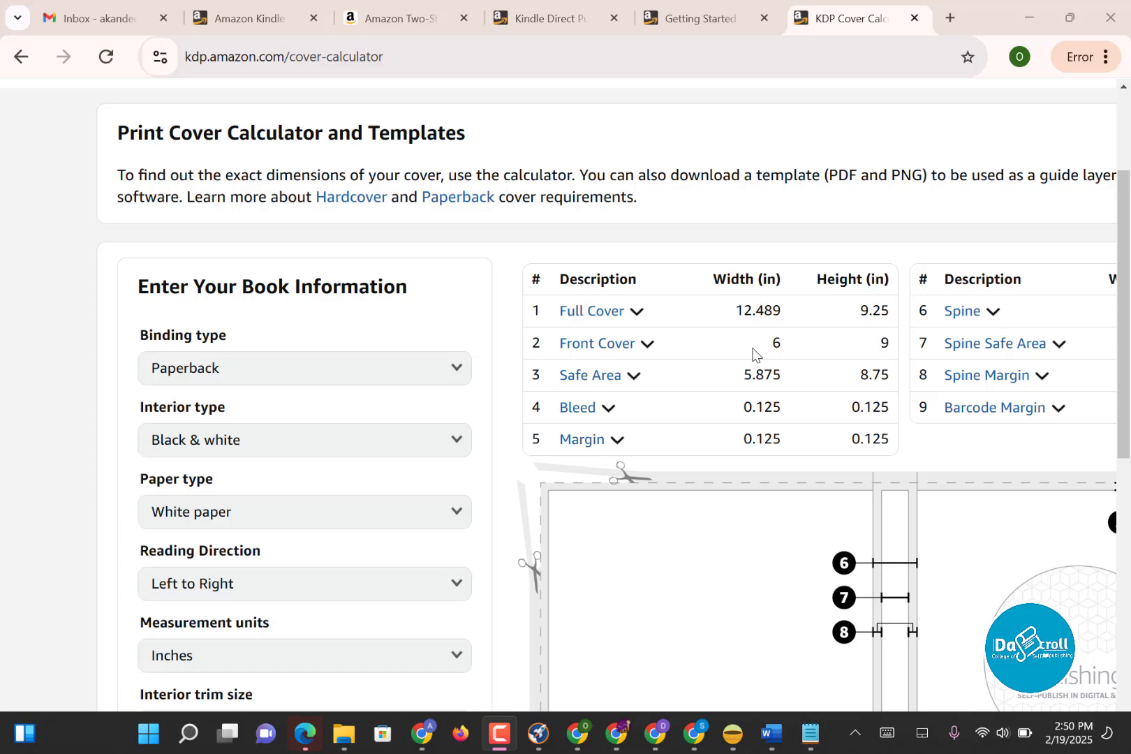
pyautogui.scroll(-1, 752, 352)
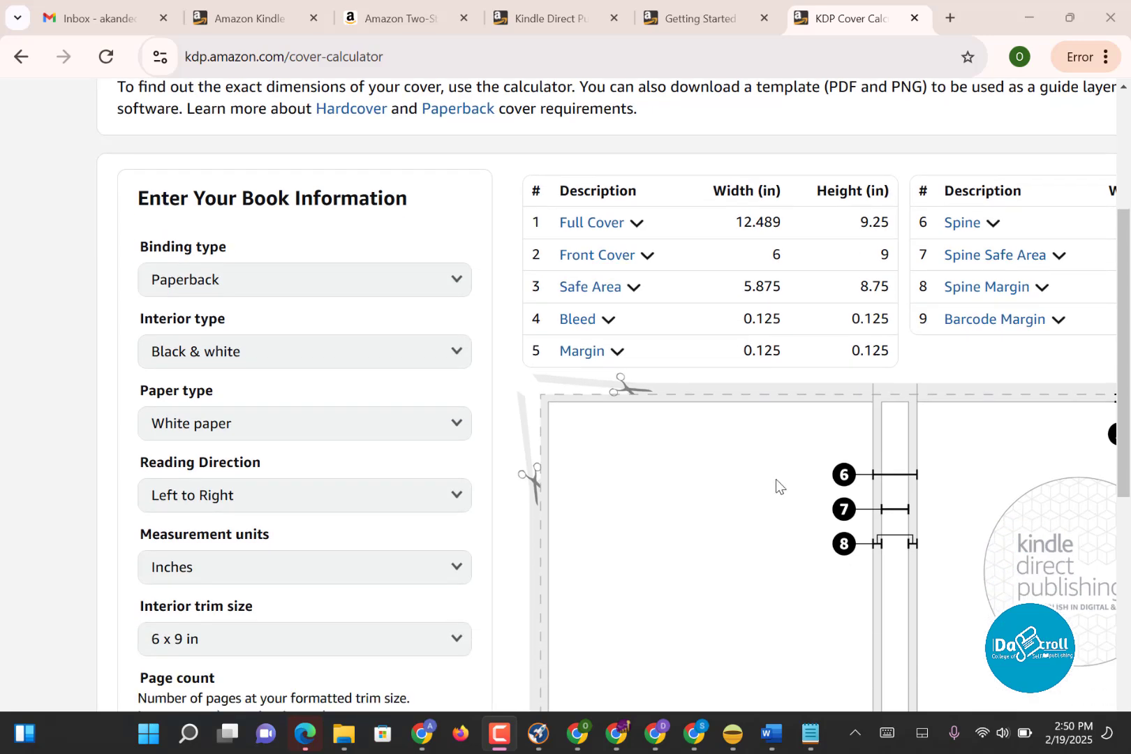
pyautogui.scroll(-5, 743, 628)
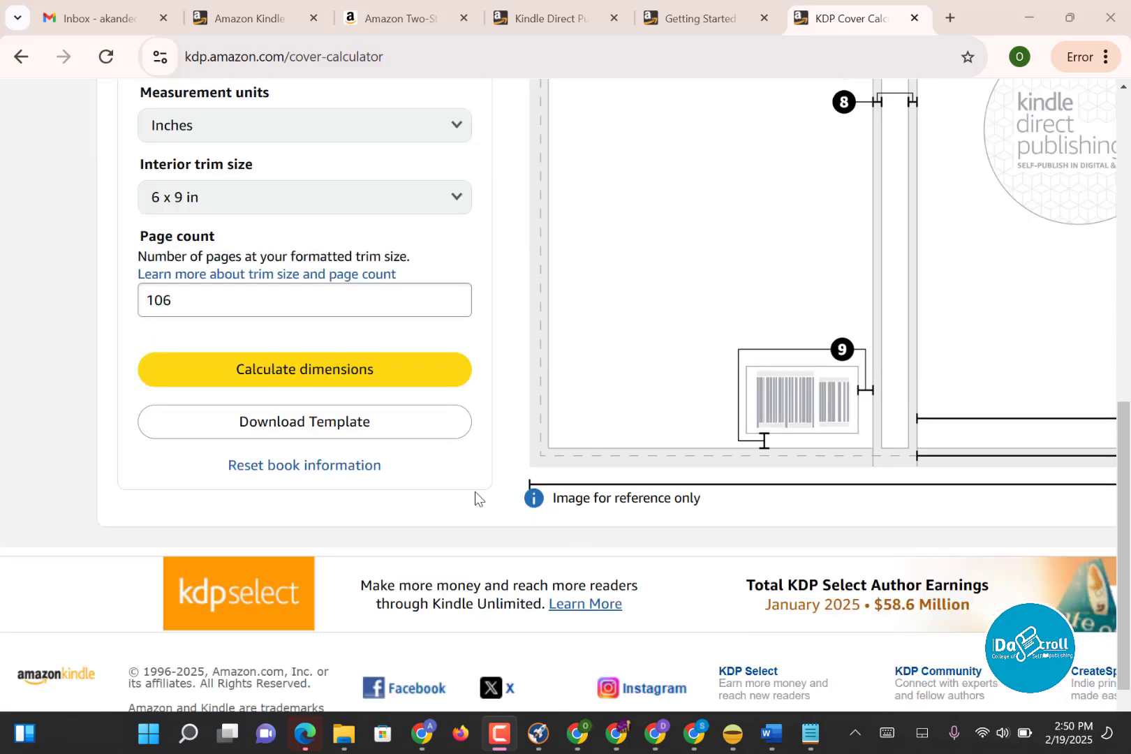
pyautogui.click(307, 434)
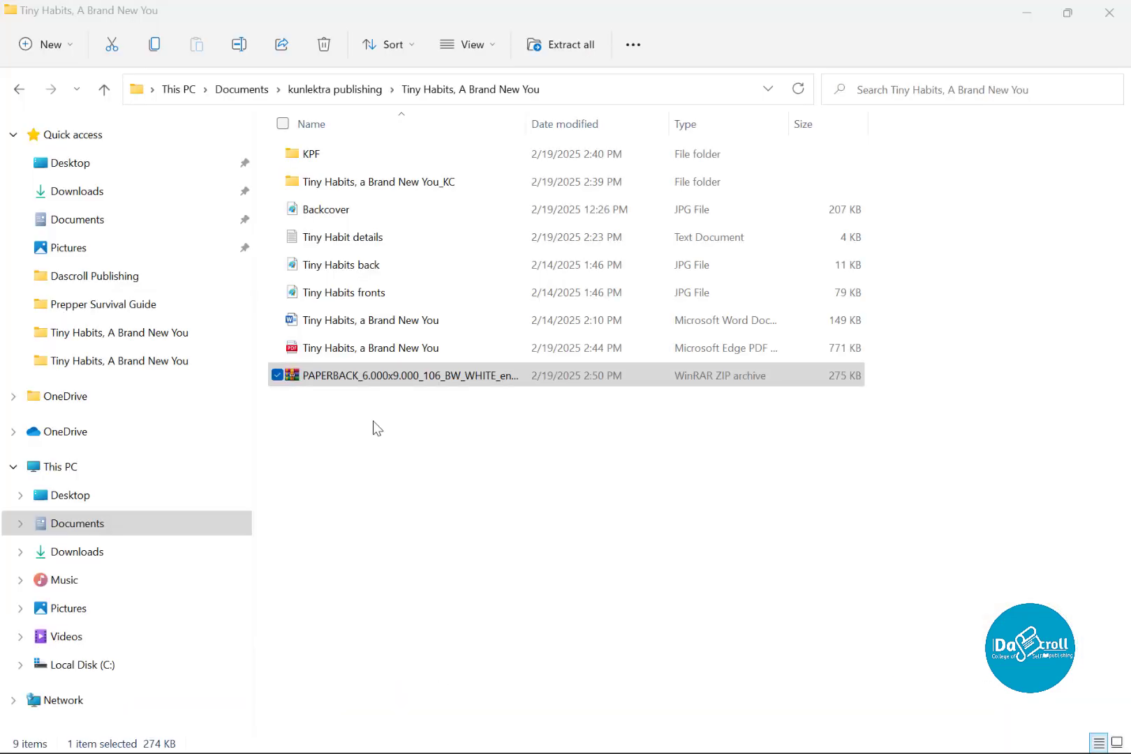
# Step: Open the downloaded template archive in WinRAR, past the licence reminder, and start extracting its PNG template
pyautogui.doubleClick(377, 379)
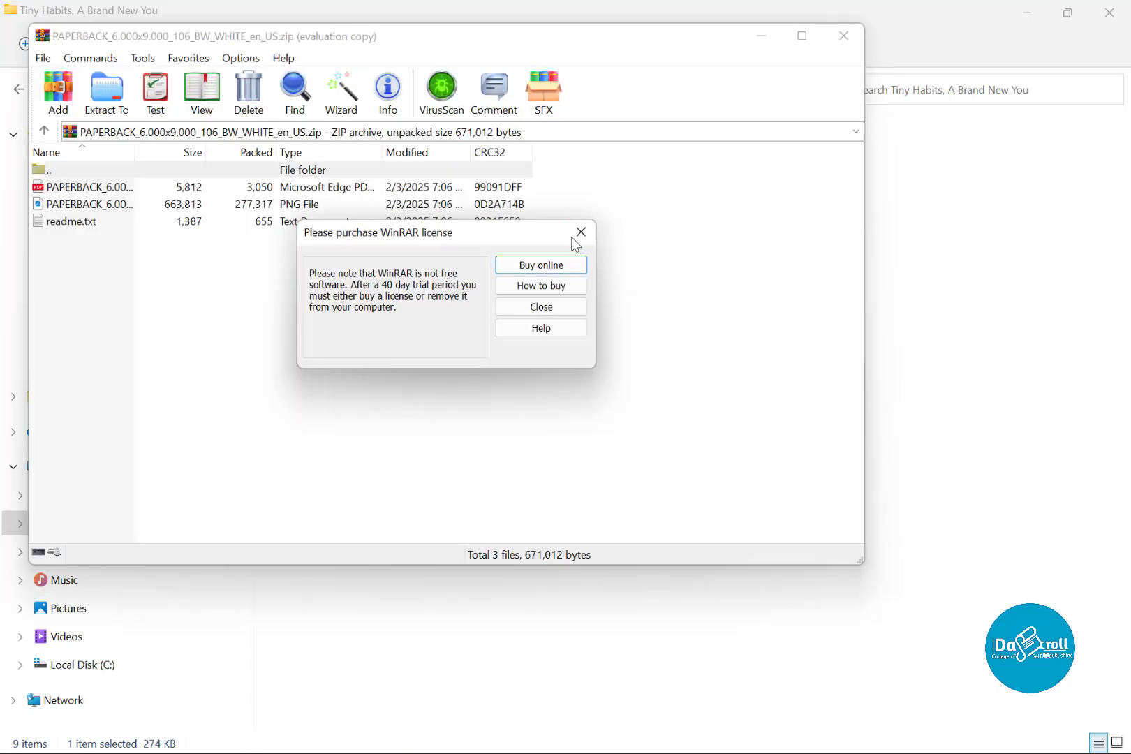
pyautogui.click(579, 230)
pyautogui.click(112, 204)
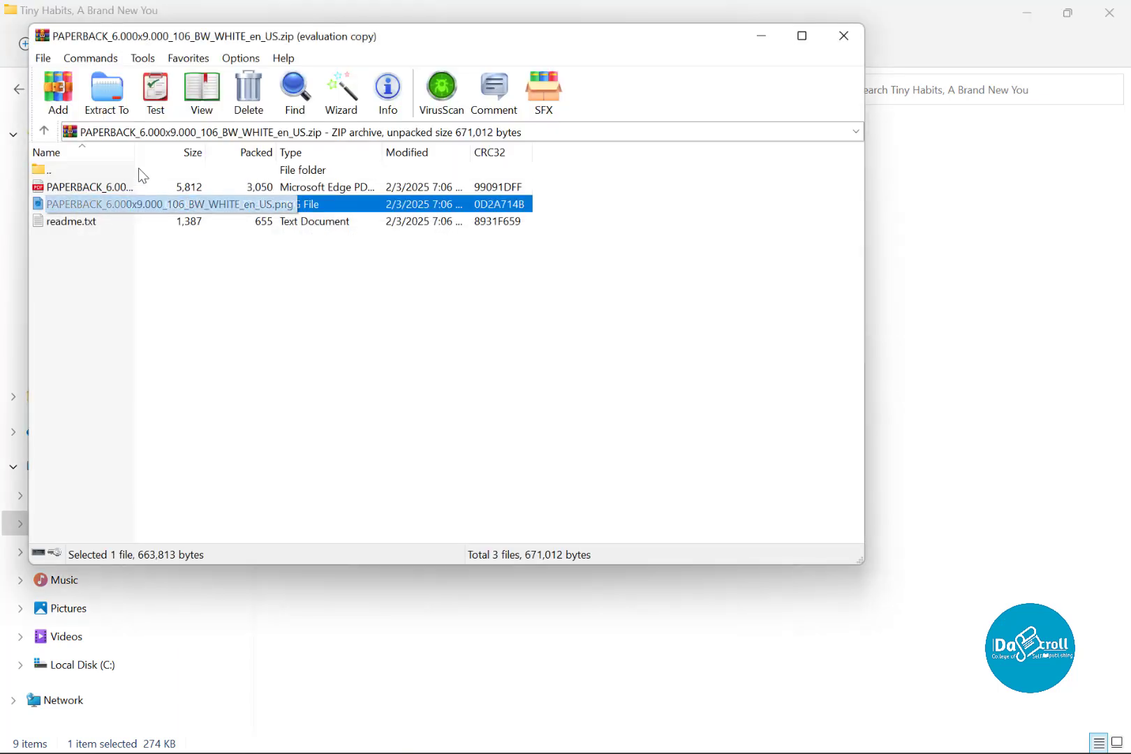
pyautogui.click(121, 108)
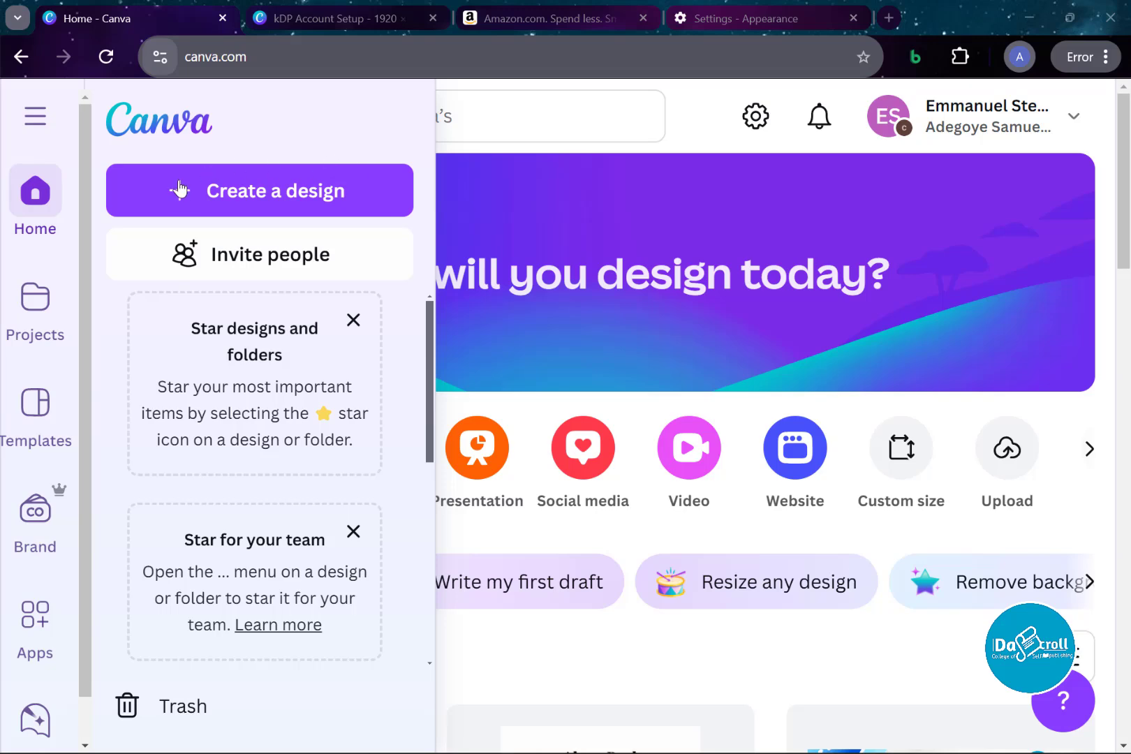
# Step: In Canva, start a custom-size design with inches as the unit and make the width ready for entry
pyautogui.click(284, 198)
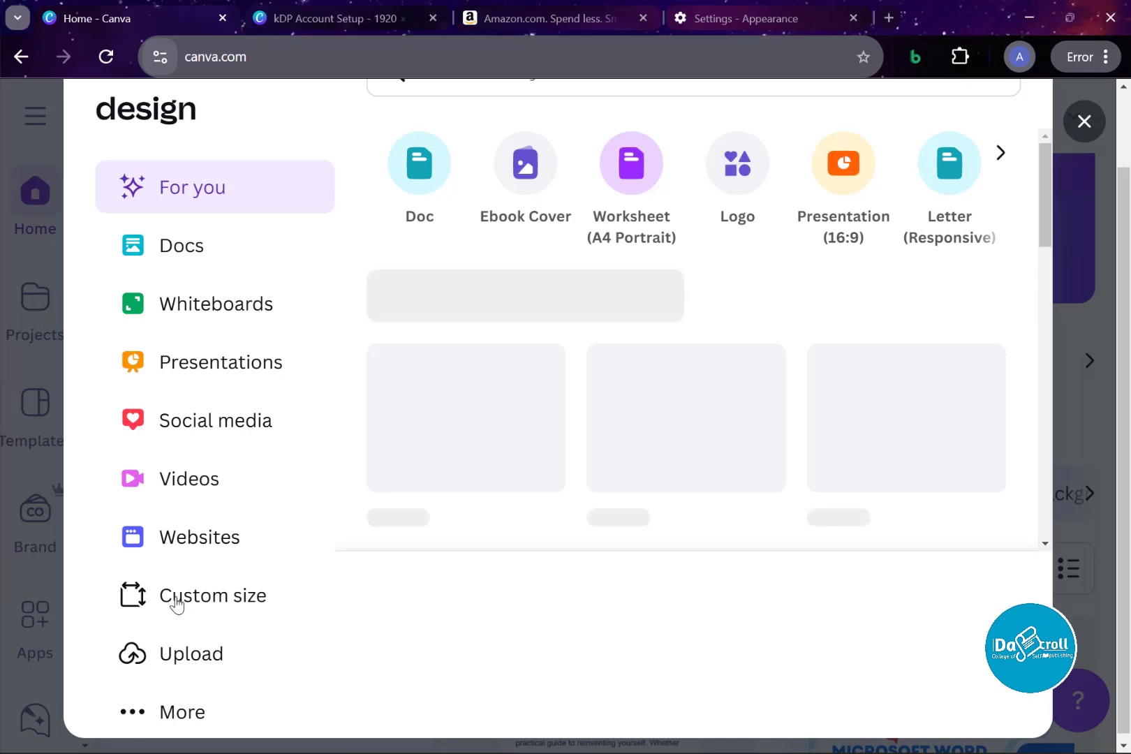
pyautogui.click(225, 604)
pyautogui.click(872, 204)
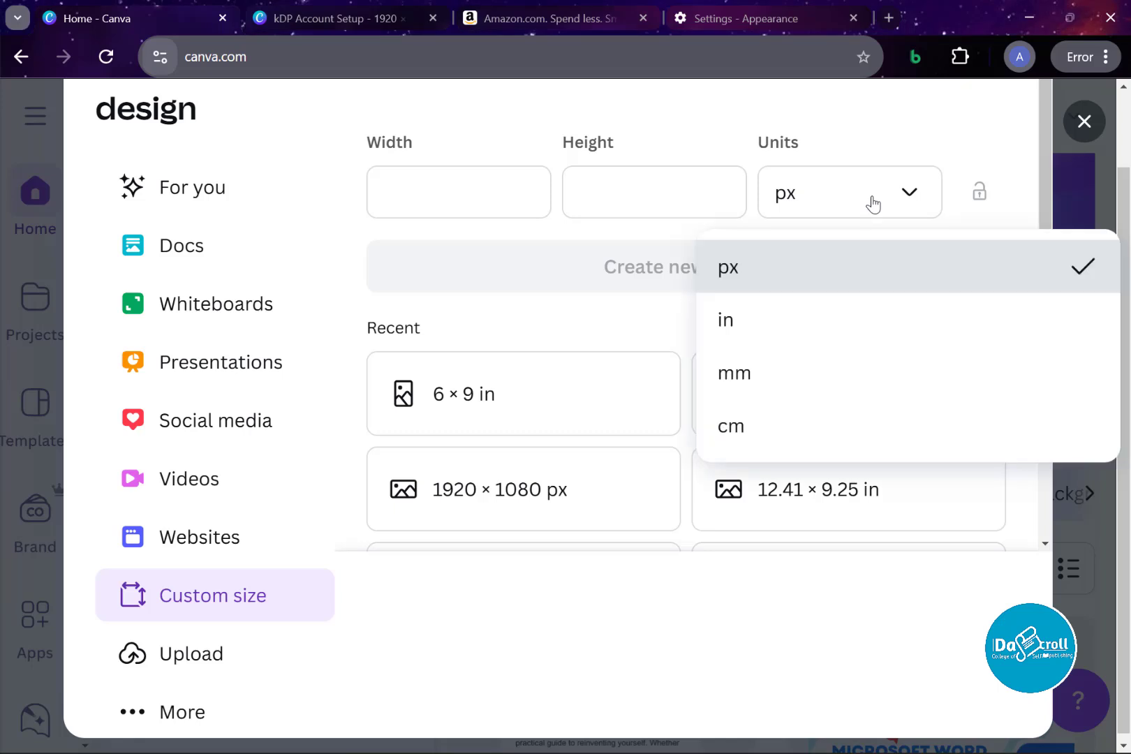
pyautogui.click(816, 326)
pyautogui.click(451, 207)
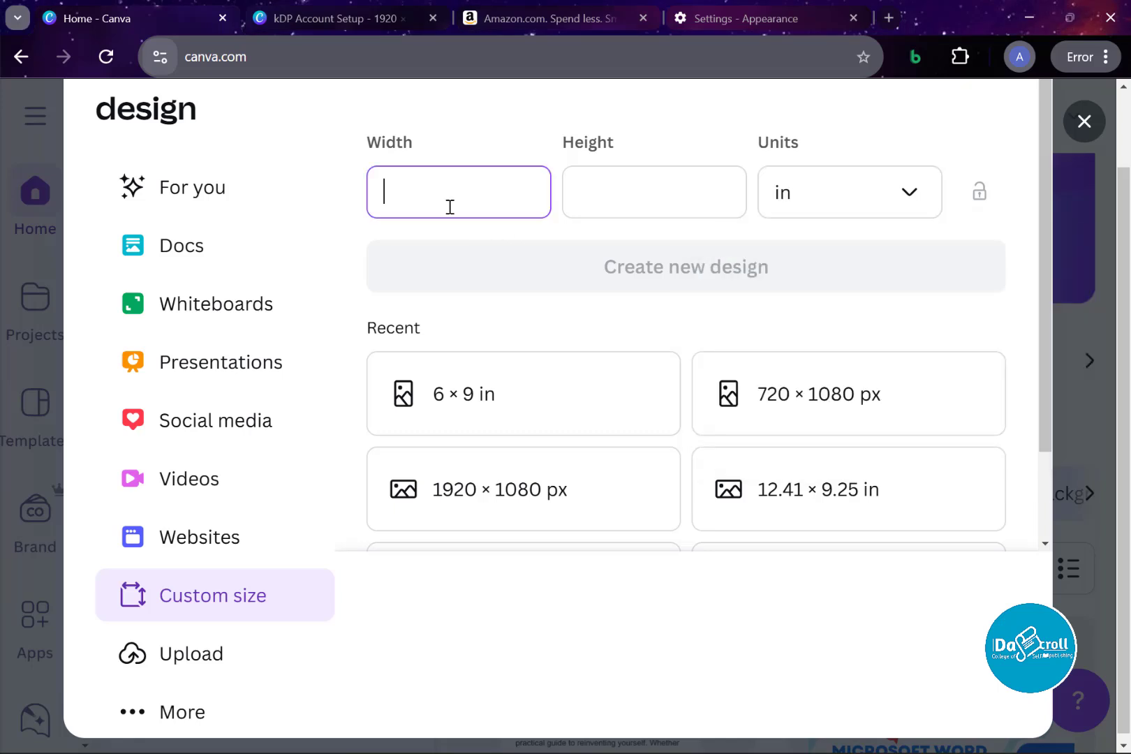
# Step: Check the full cover's width and height in the KDP Cover Calculator and return to Canva's custom-size form
pyautogui.moveTo(690, 740)
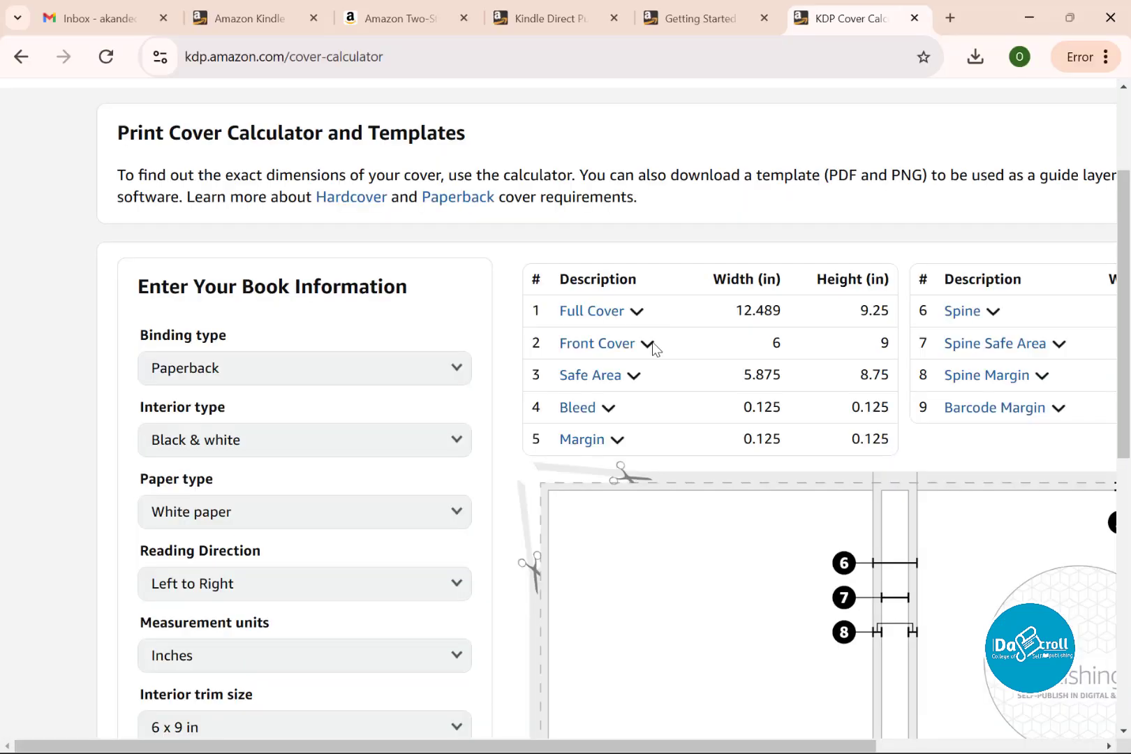
pyautogui.click(578, 733)
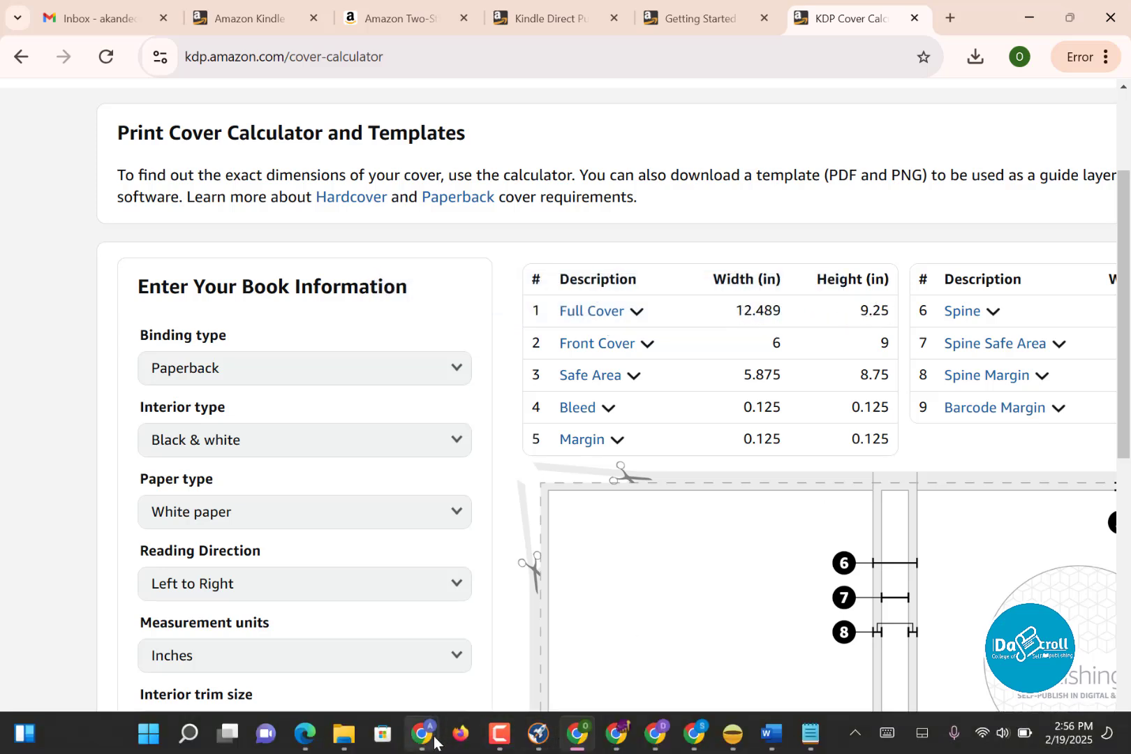
pyautogui.moveTo(558, 729)
pyautogui.click(572, 683)
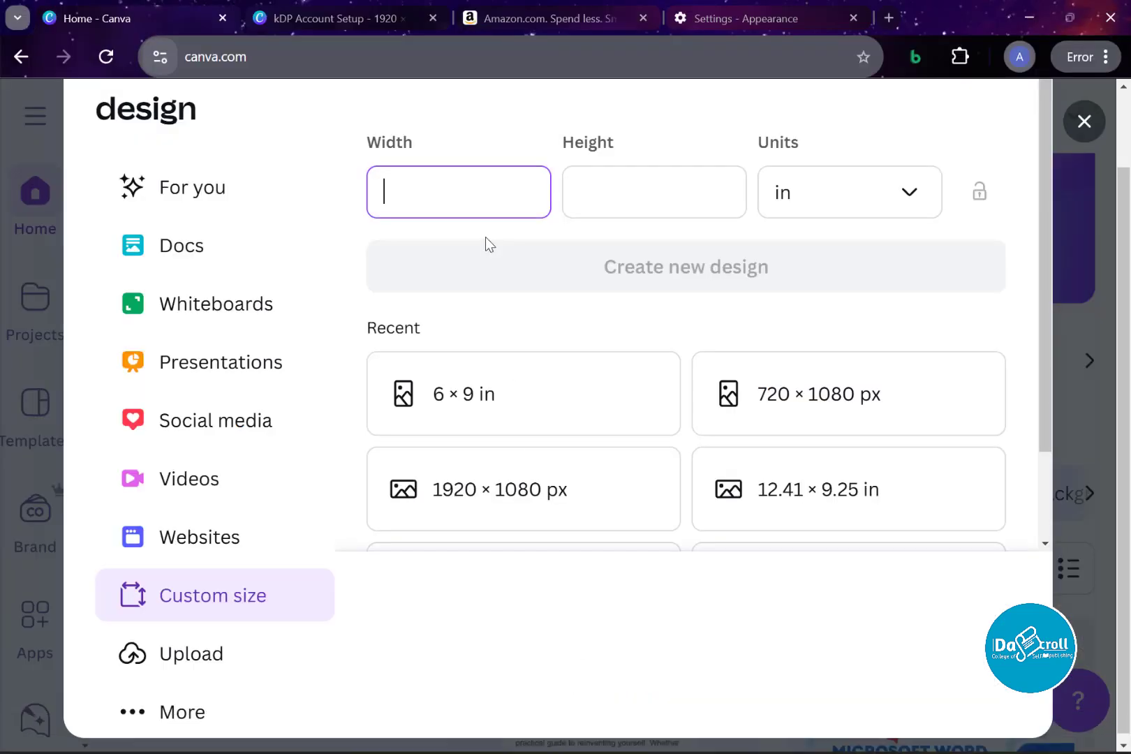
# Step: Create a new custom-size design 12.489 in wide and 9.25 in high
pyautogui.write('12.489')
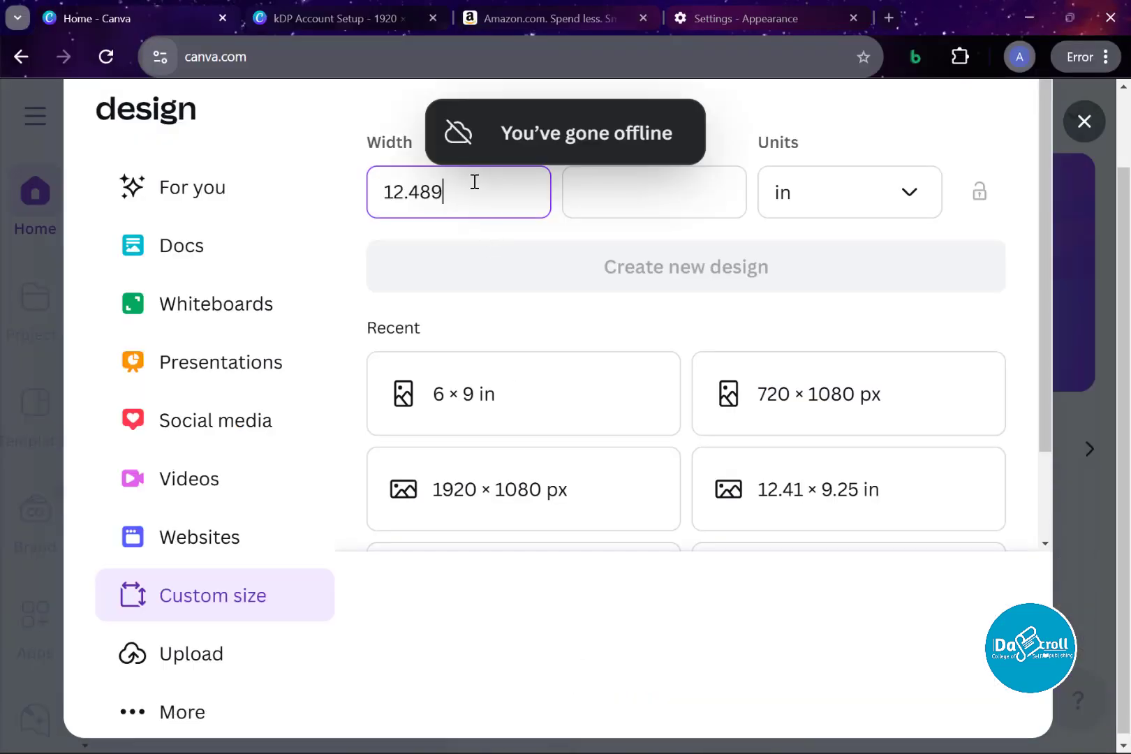
pyautogui.click(666, 191)
pyautogui.write('9.')
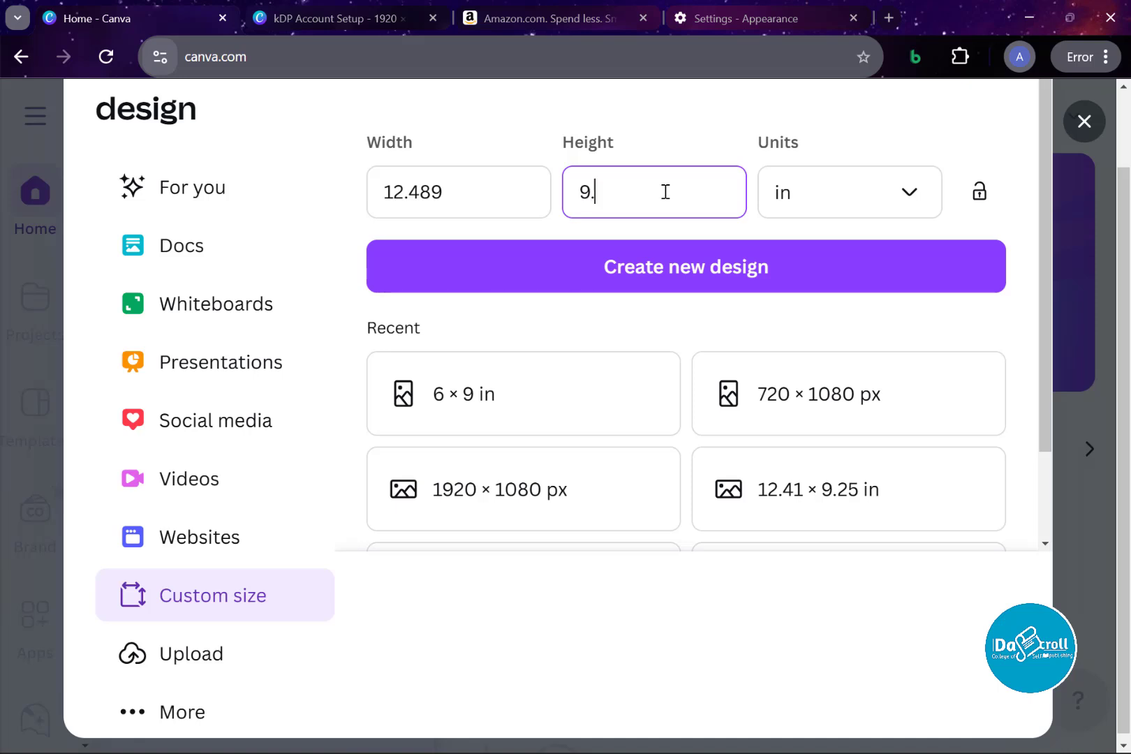
pyautogui.write('25')
pyautogui.click(619, 270)
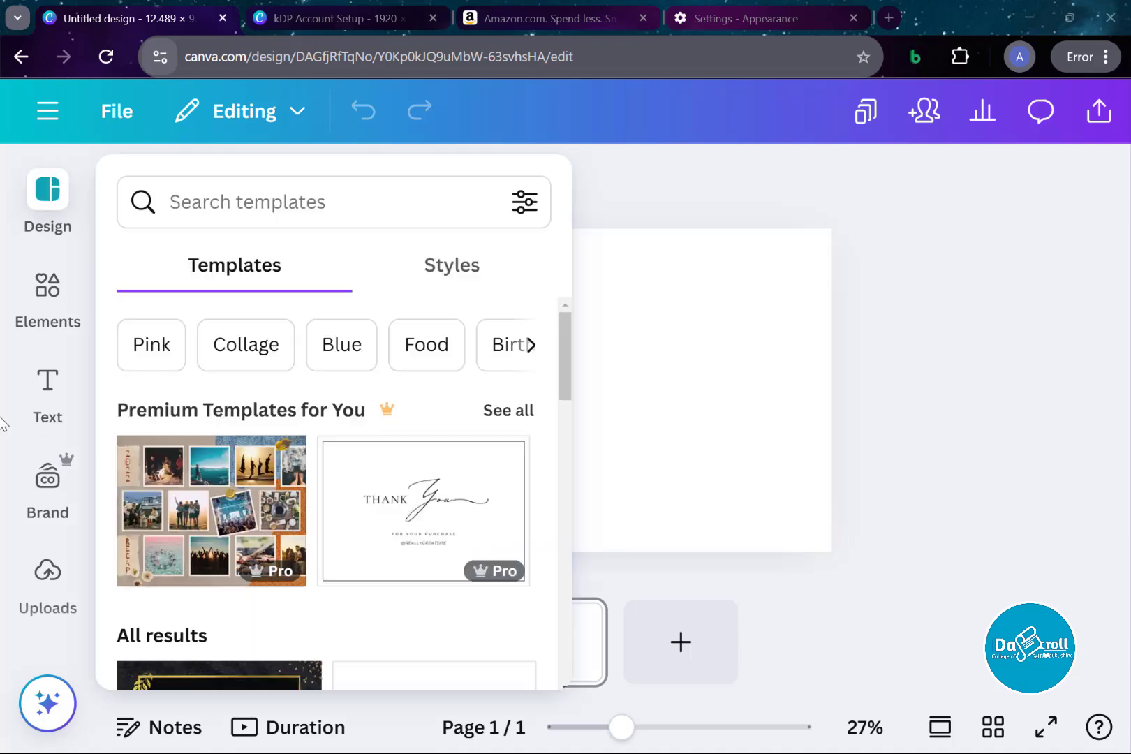
# Step: Upload the paperback template and the Tiny Habits front and back cover images from the Tiny Habits folder
pyautogui.click(46, 580)
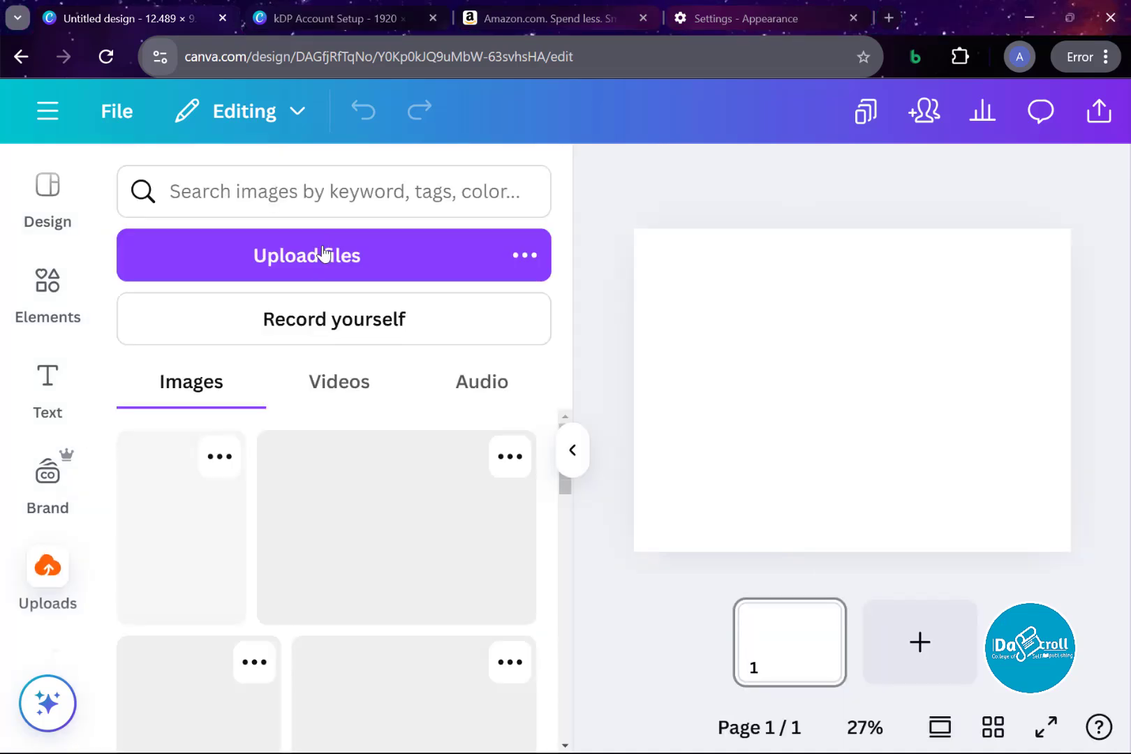
pyautogui.click(324, 252)
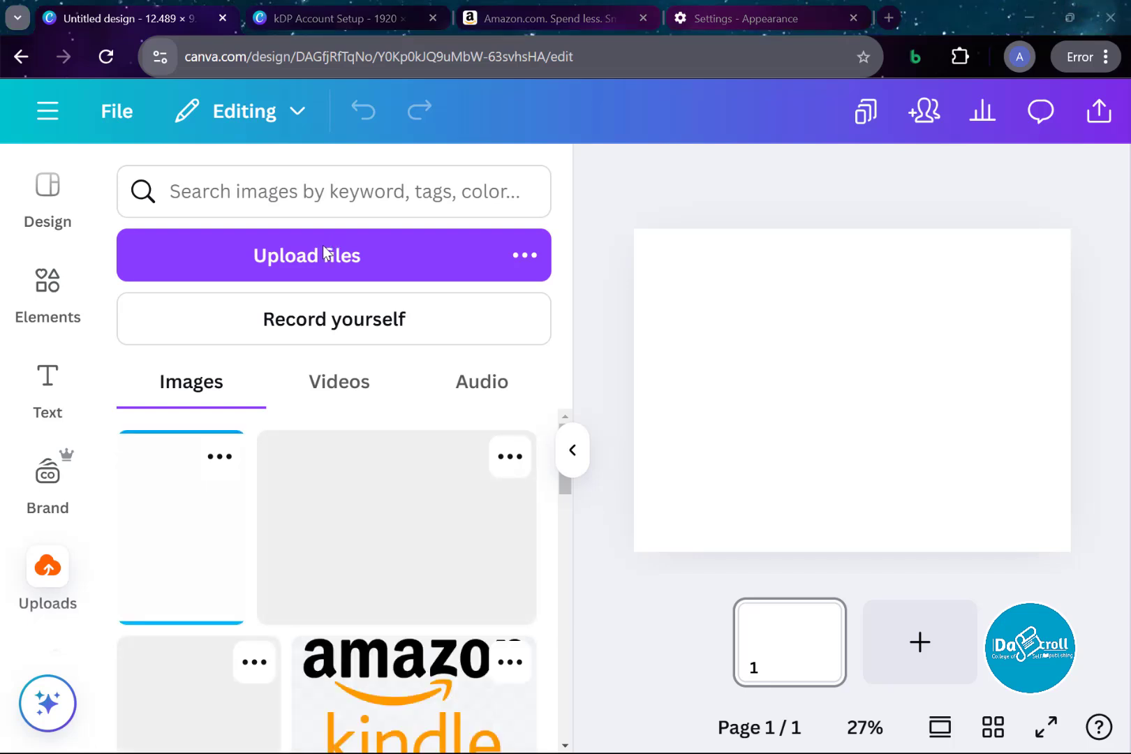
pyautogui.click(307, 255)
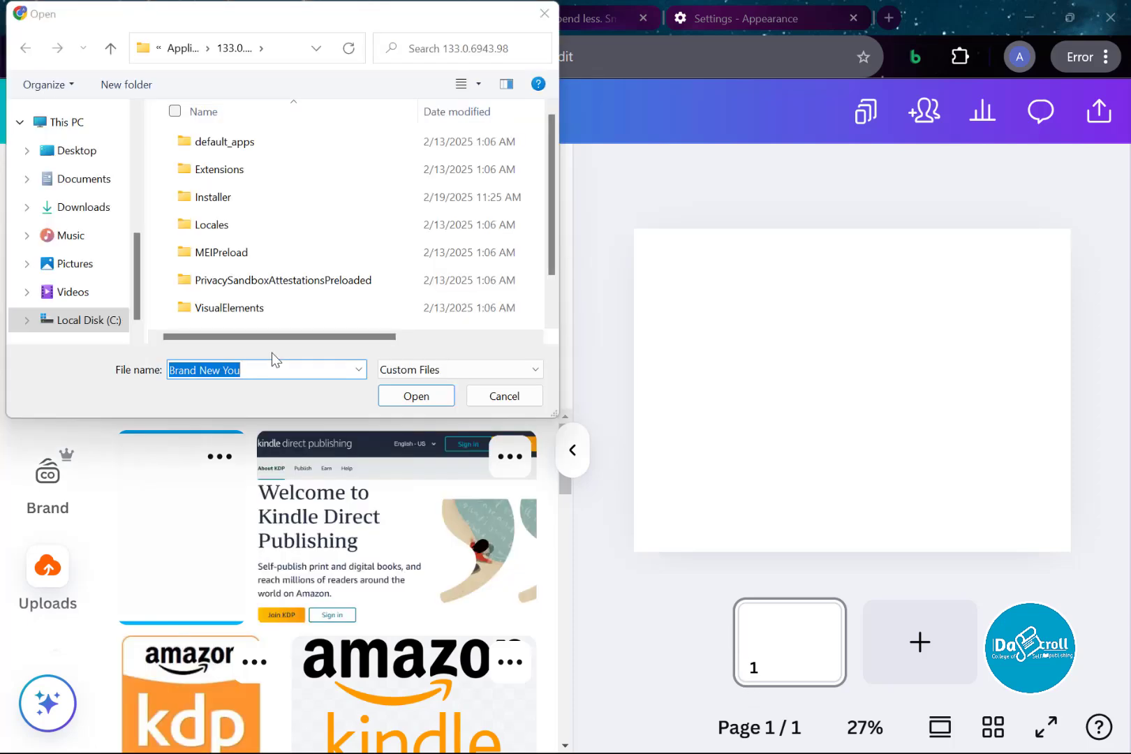
pyautogui.click(93, 183)
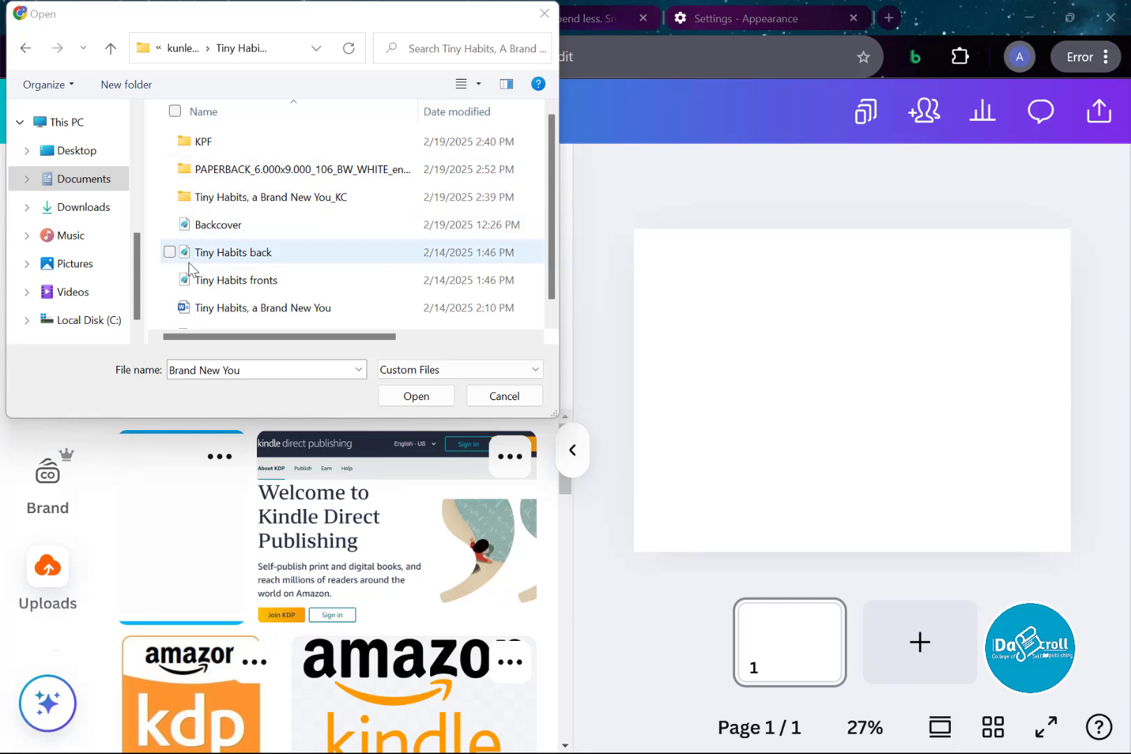
pyautogui.click(183, 279)
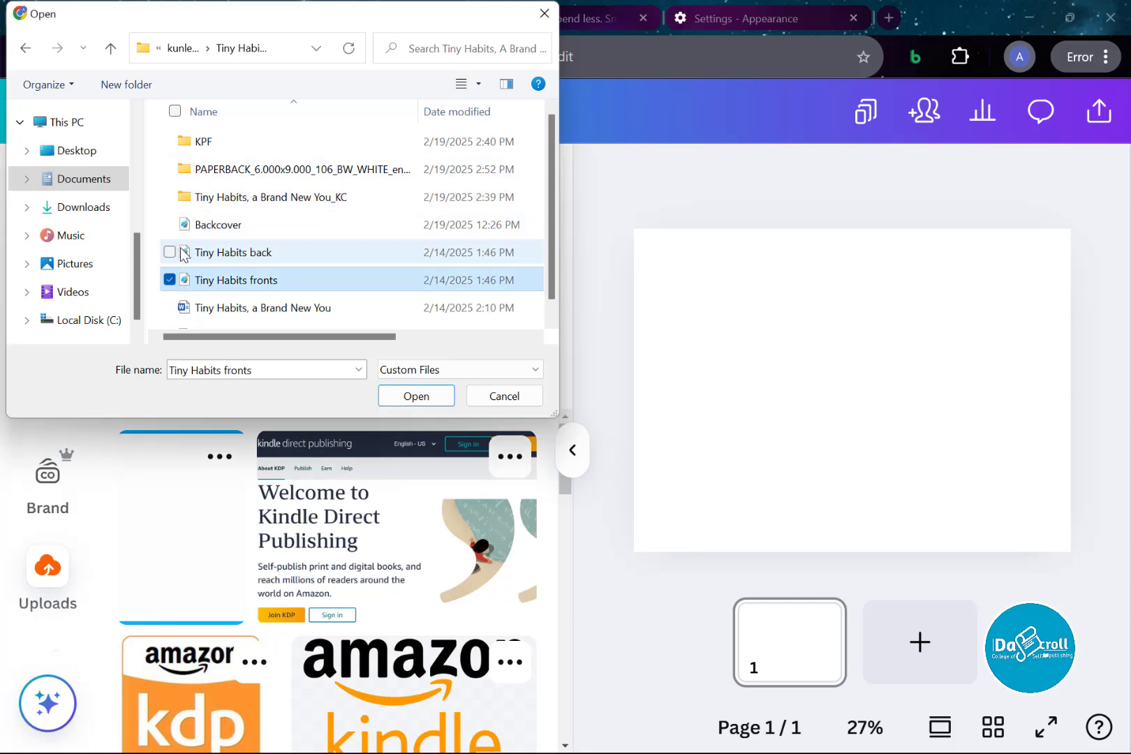
pyautogui.press('Return')
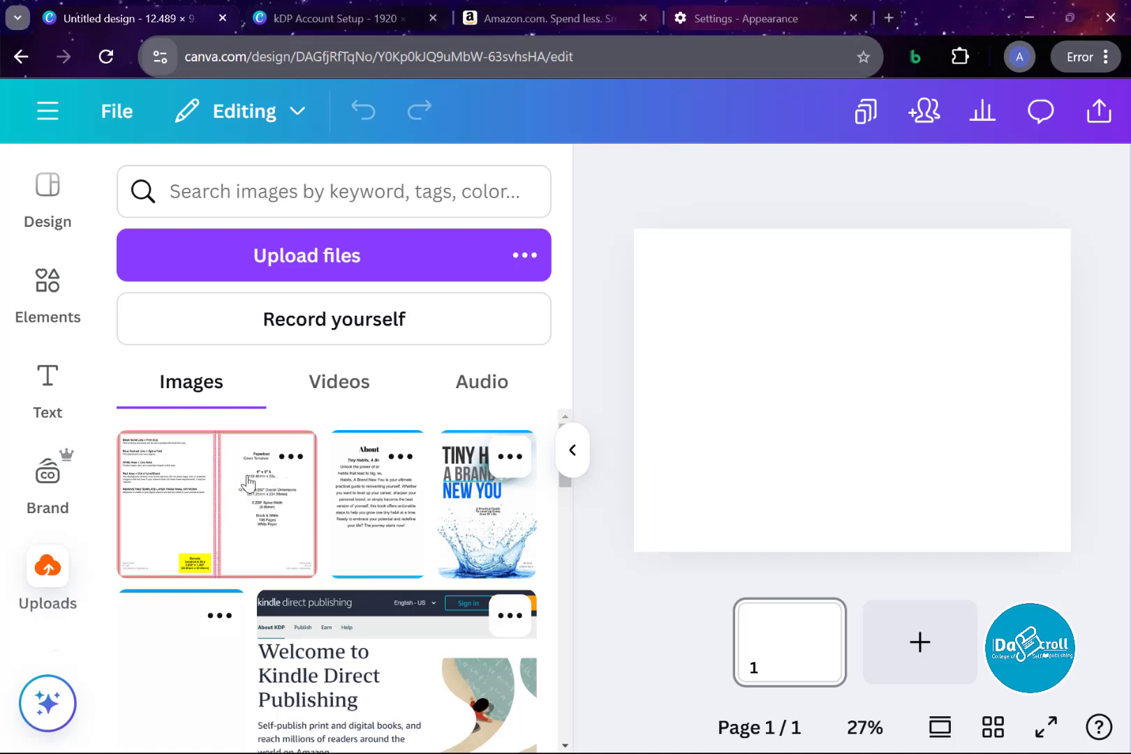
# Step: Enlarge the uploaded paperback template to fill the whole page and place the front cover image over its front-cover half
pyautogui.click(249, 482)
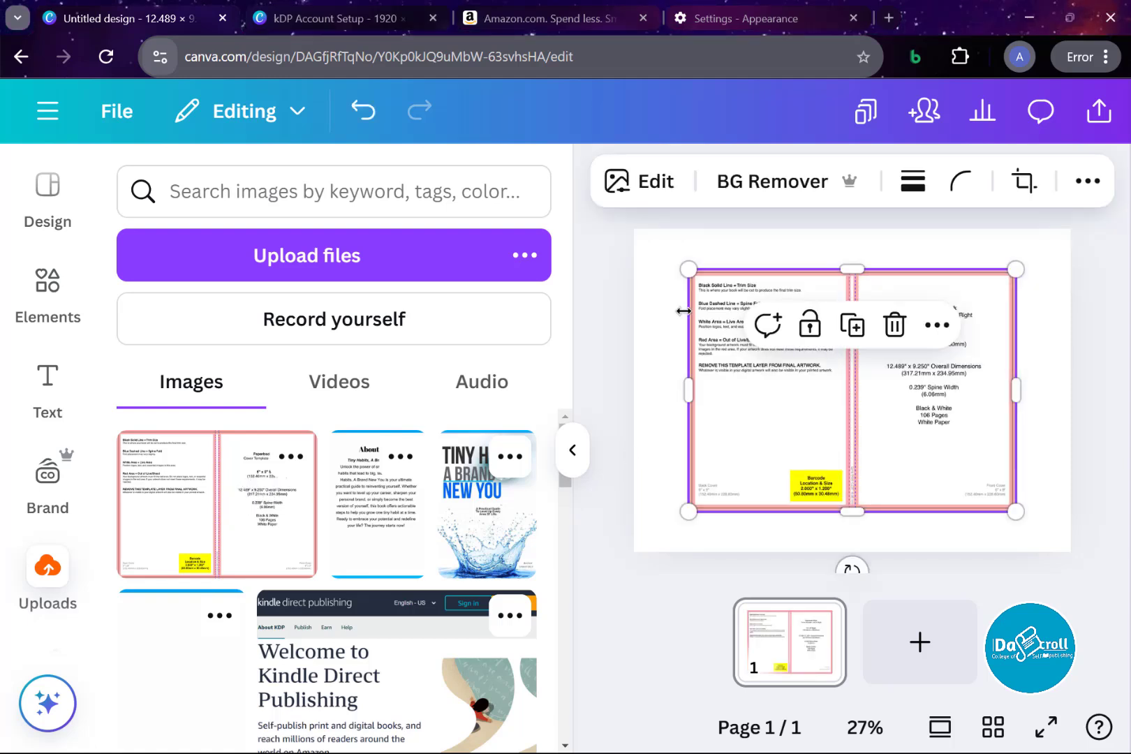
pyautogui.moveTo(682, 272); pyautogui.dragTo(633, 227)
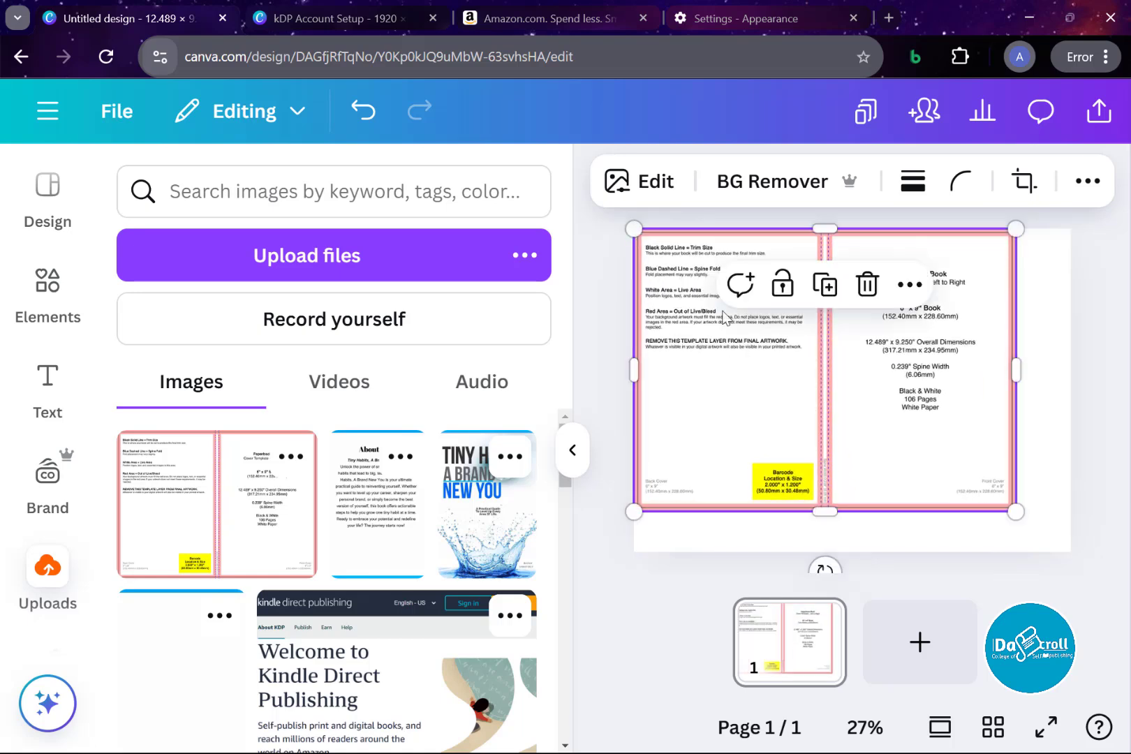
pyautogui.moveTo(1016, 512); pyautogui.dragTo(1066, 550)
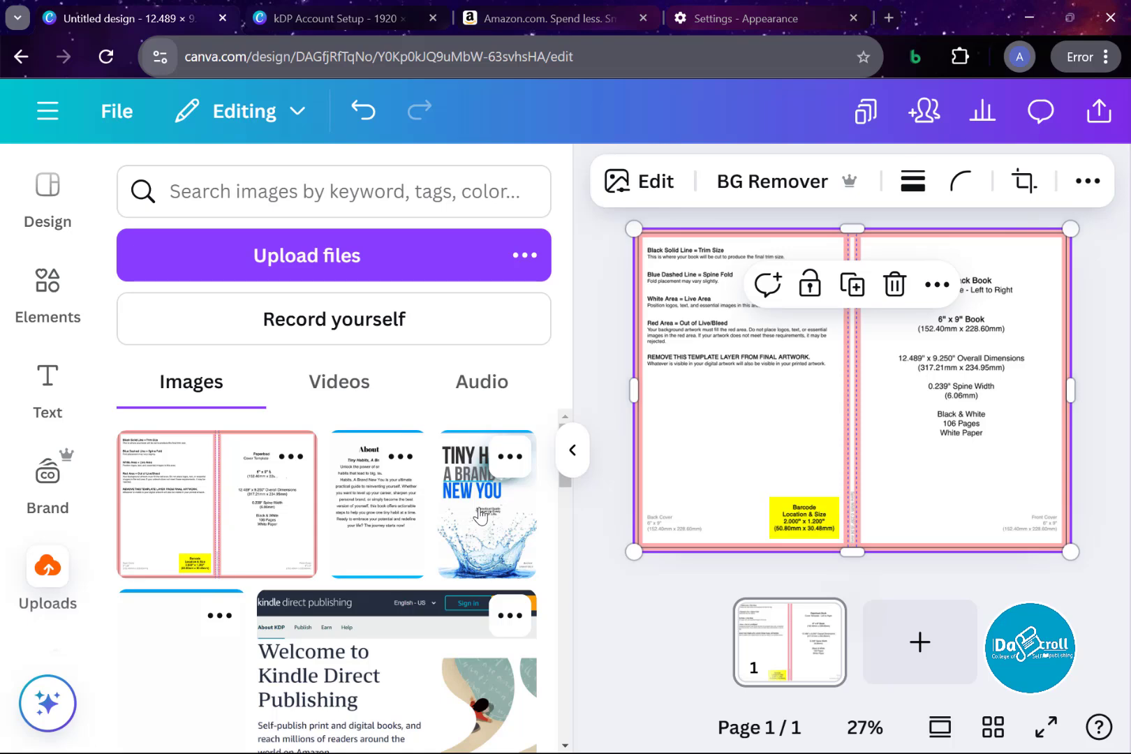
pyautogui.click(479, 517)
pyautogui.moveTo(871, 438); pyautogui.dragTo(926, 388)
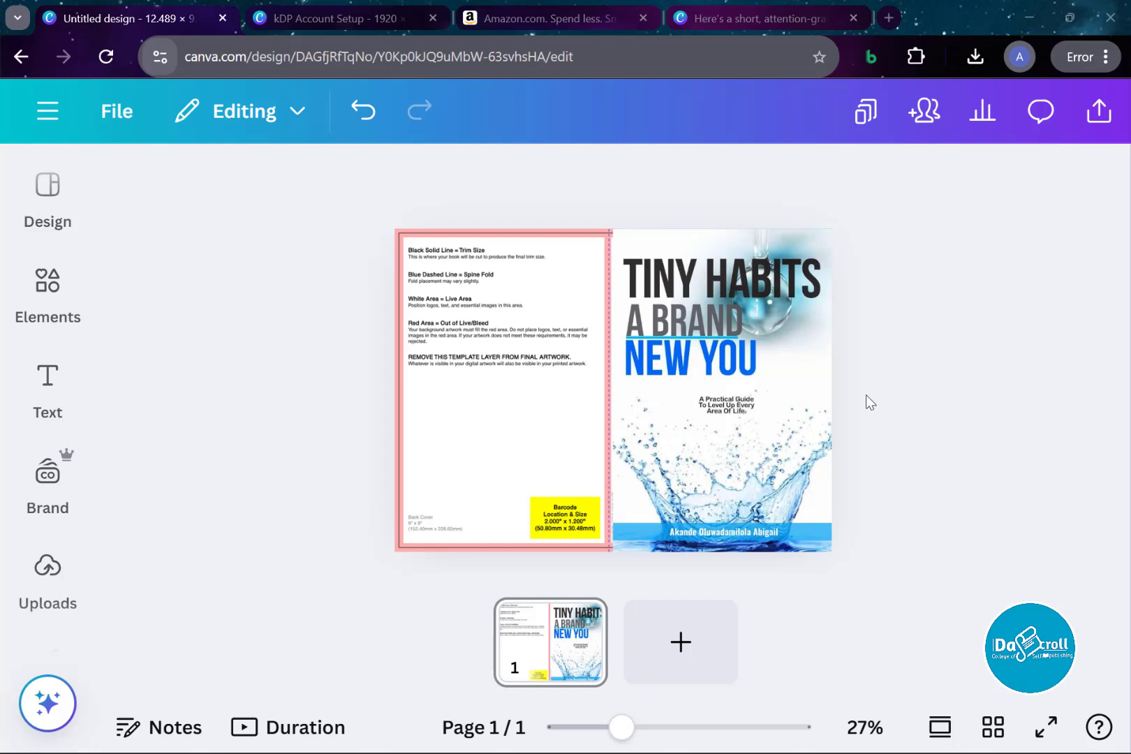
# Step: Lower the front cover image's transparency value to 37 to check its placement against the template underneath
pyautogui.click(752, 330)
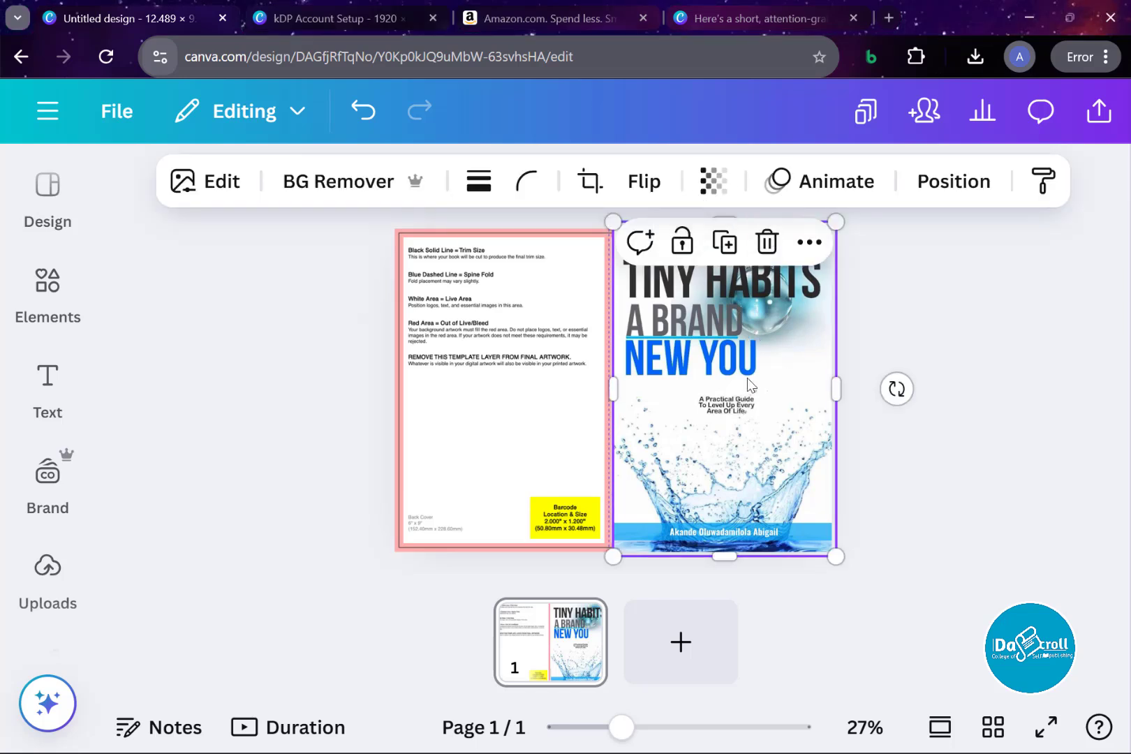
pyautogui.click(714, 181)
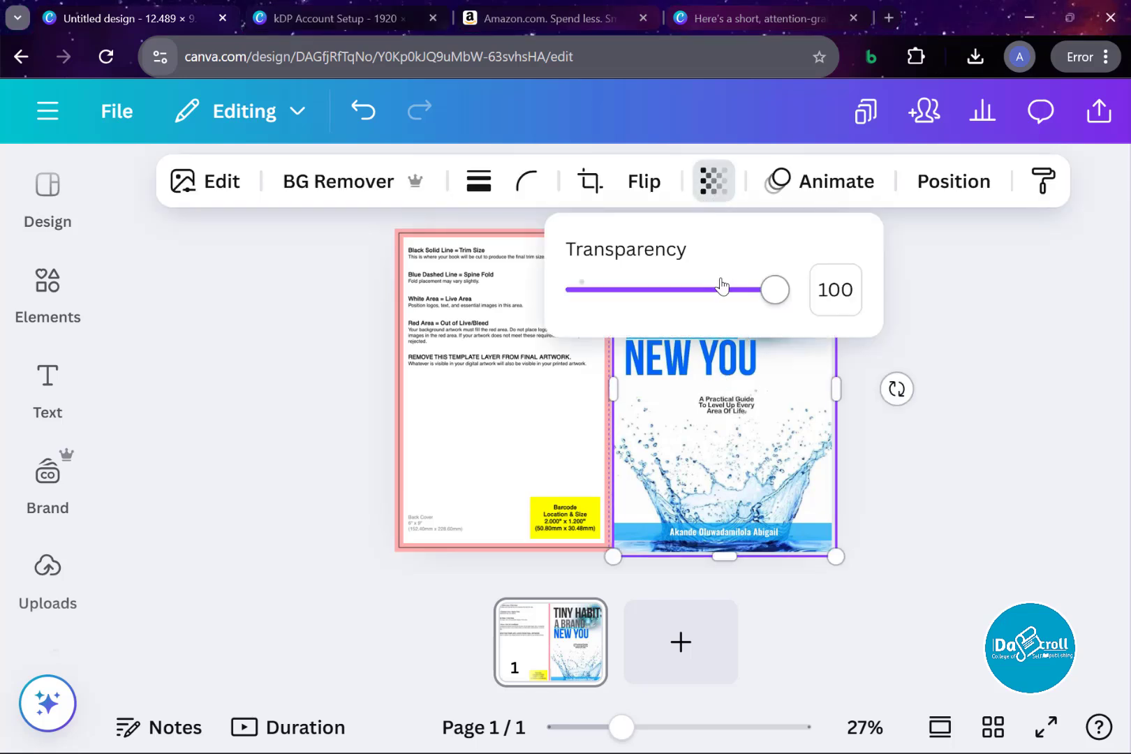
pyautogui.click(682, 294)
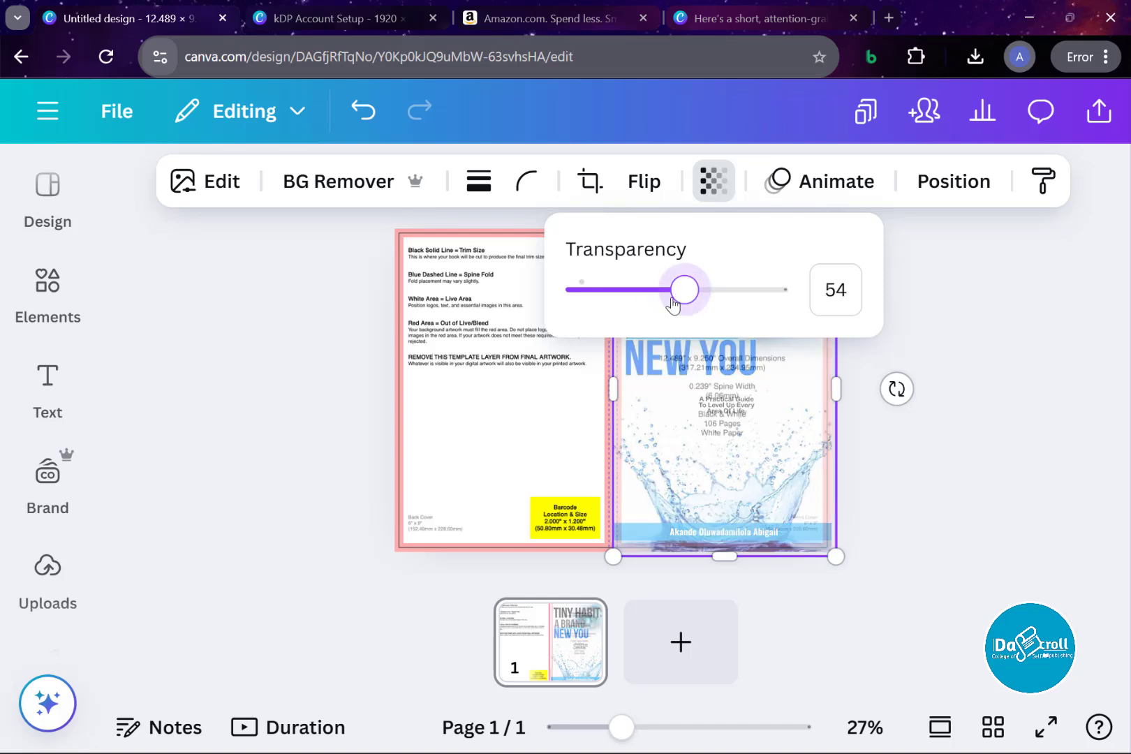
pyautogui.moveTo(673, 302); pyautogui.dragTo(652, 301)
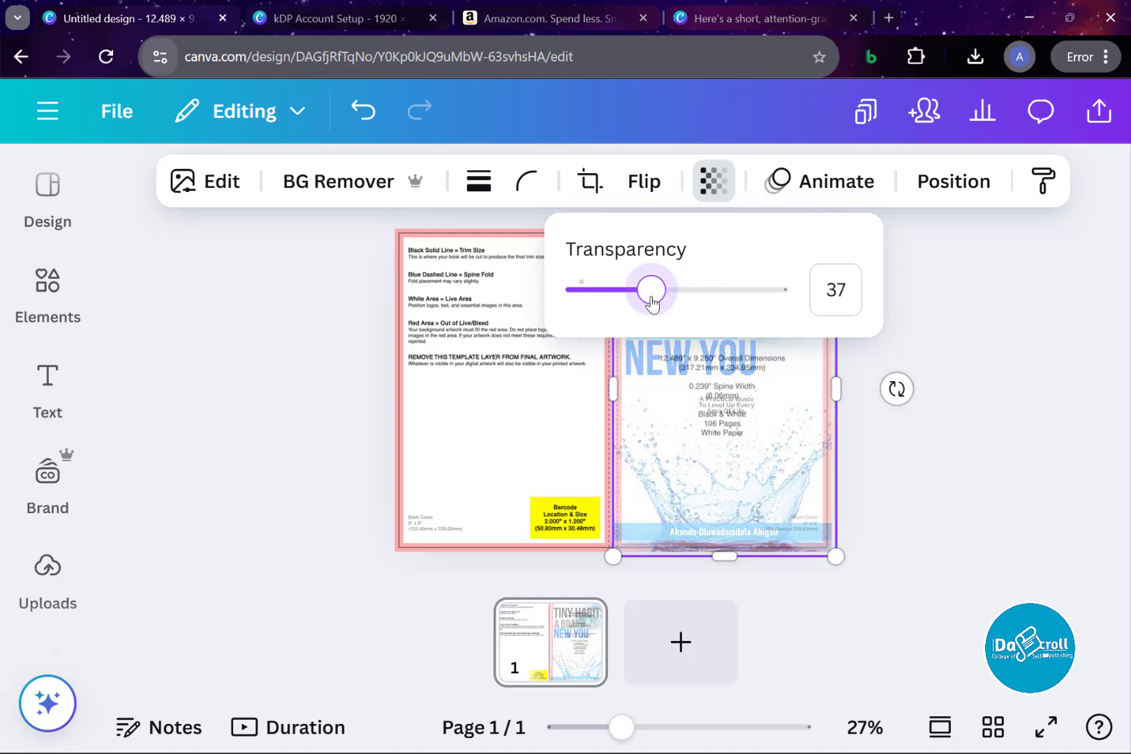
pyautogui.click(977, 402)
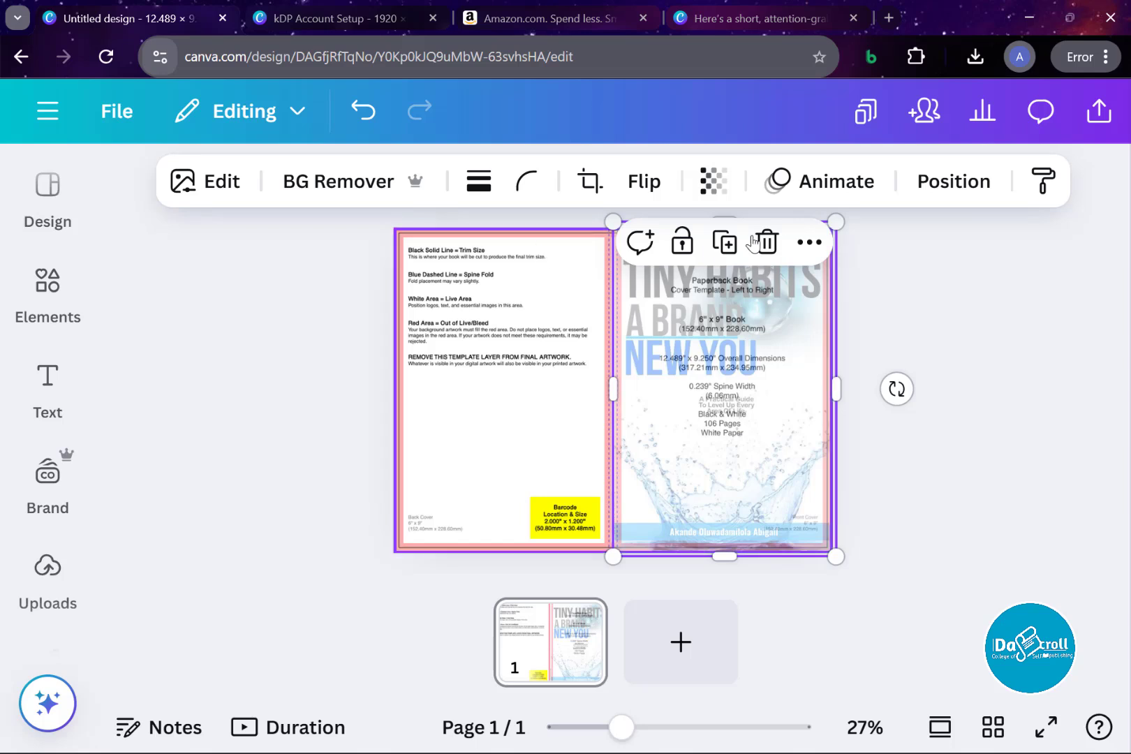
pyautogui.click(1023, 286)
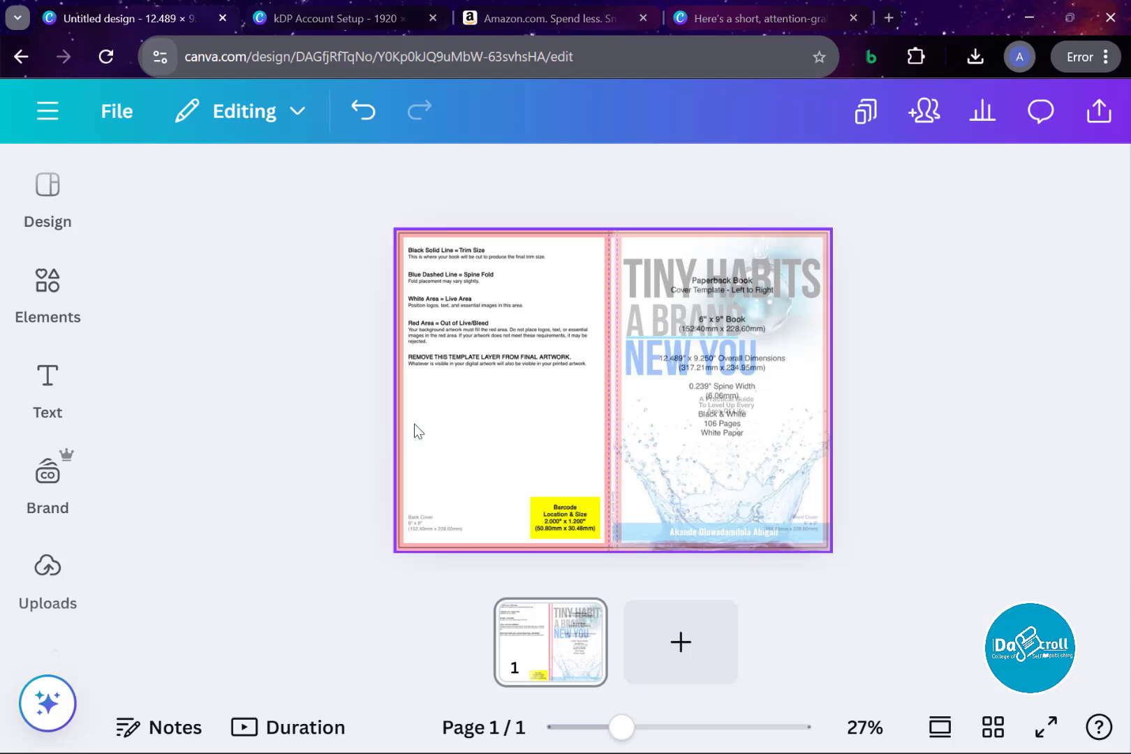
# Step: Show the design's layers and delete the KDP template layer beneath the front and back cover images
pyautogui.moveTo(45, 575)
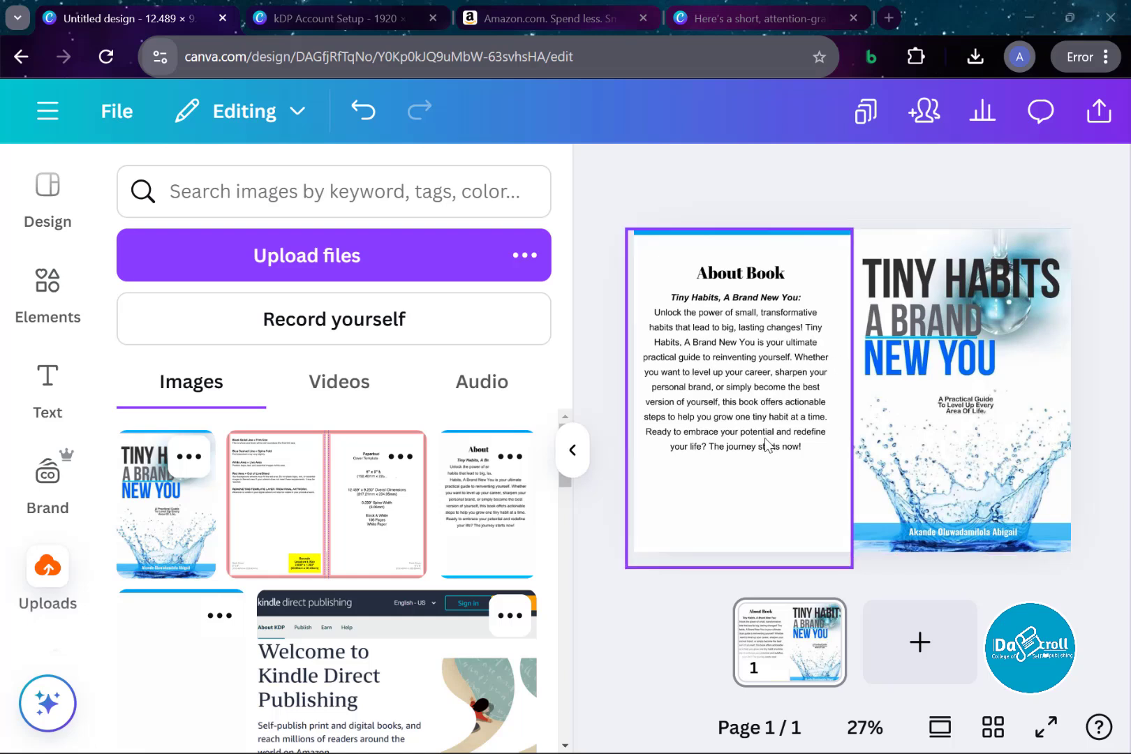
pyautogui.click(874, 286)
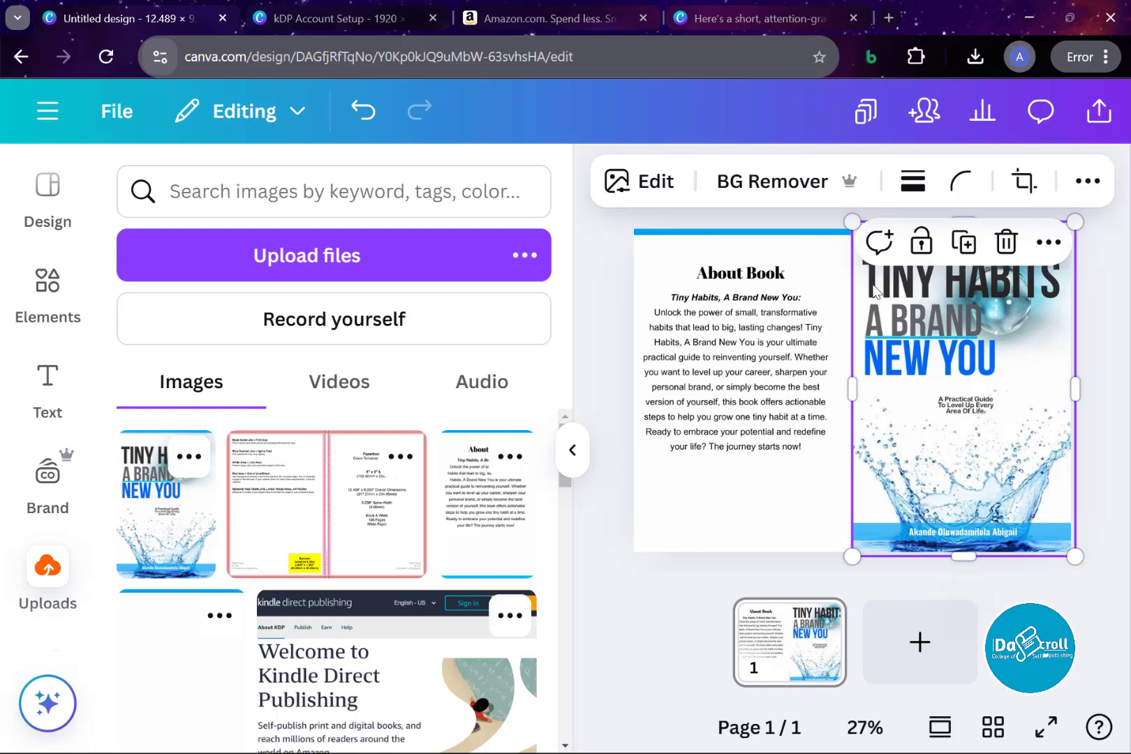
pyautogui.rightClick(876, 293)
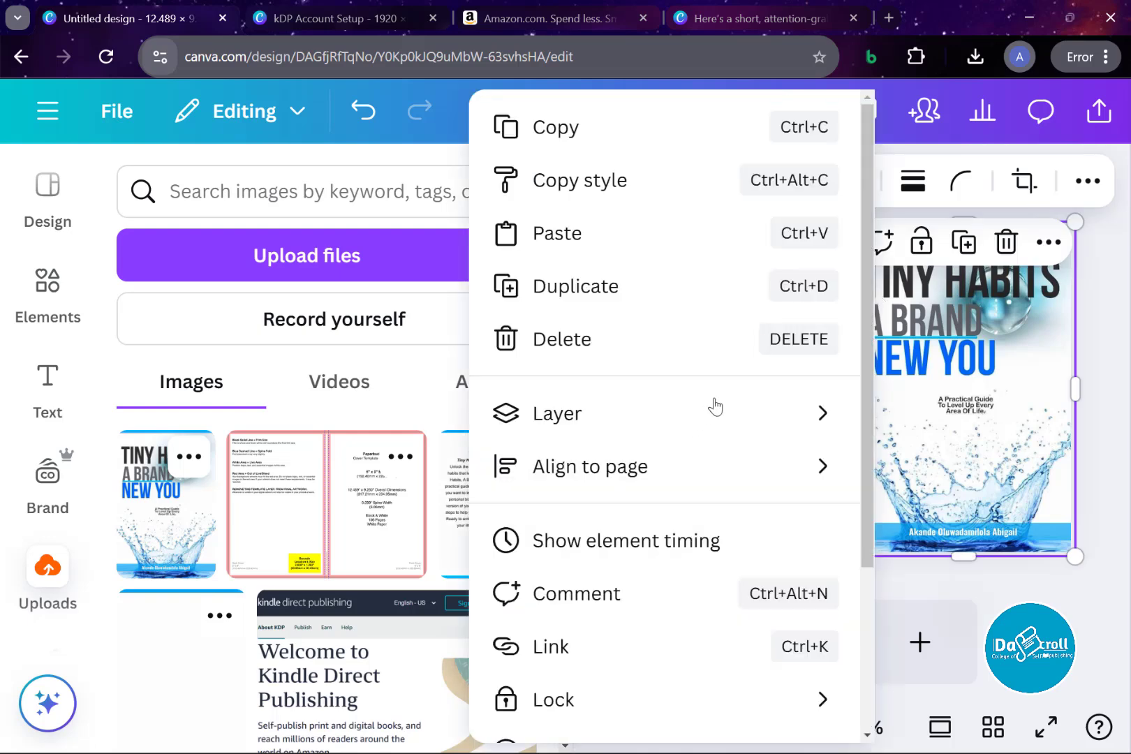
pyautogui.moveTo(726, 412)
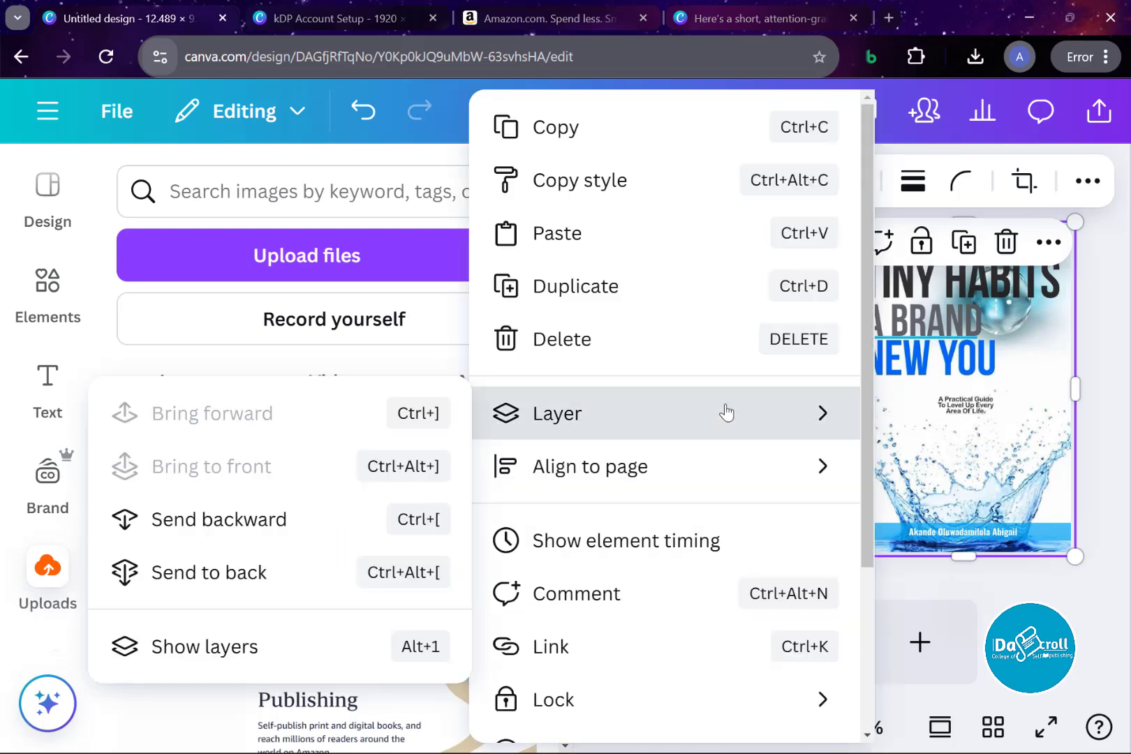
pyautogui.click(231, 667)
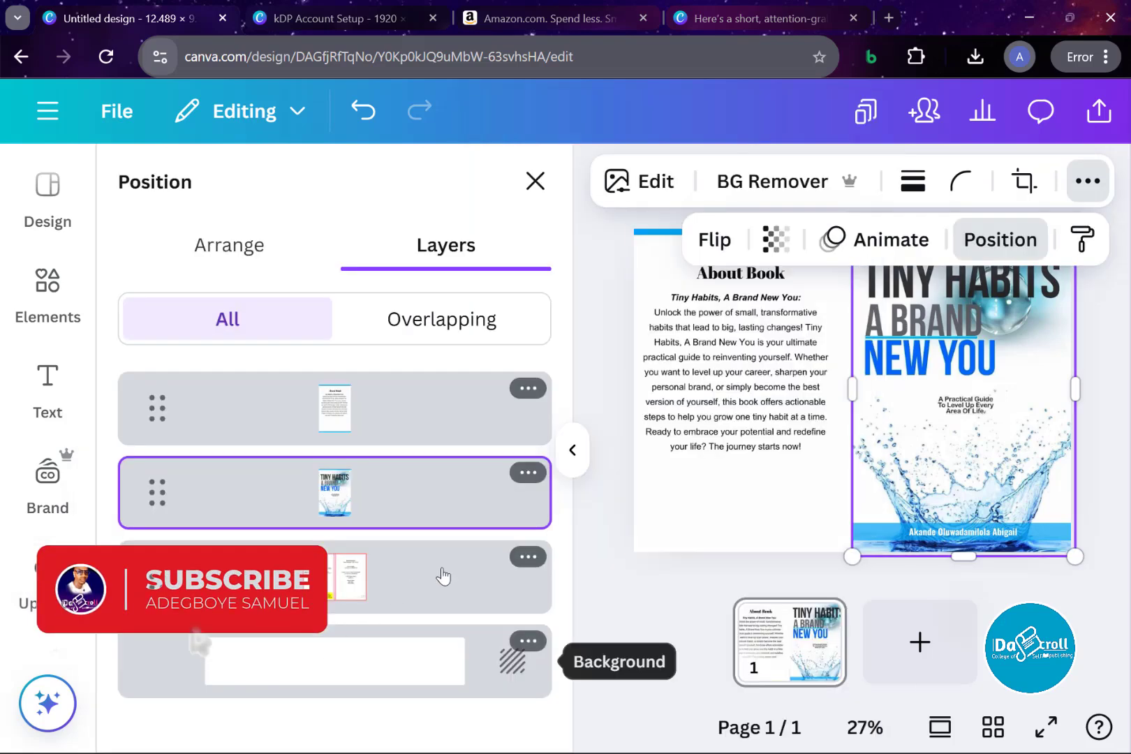
pyautogui.click(526, 562)
pyautogui.click(527, 563)
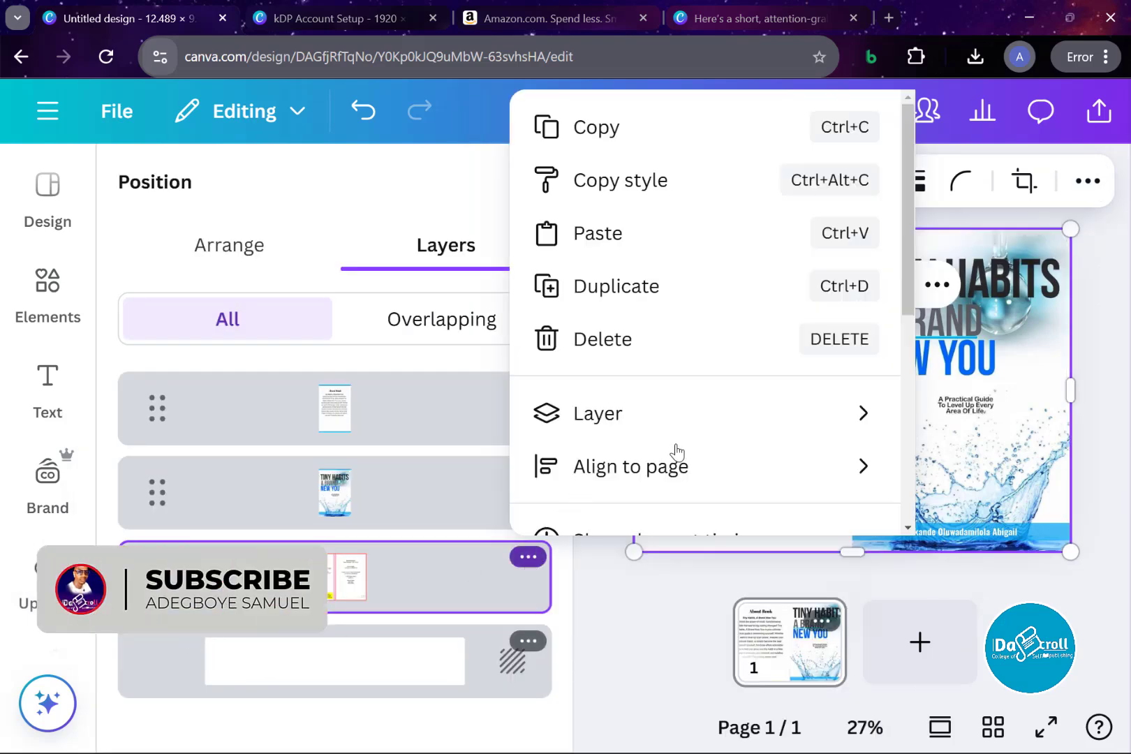
pyautogui.click(642, 349)
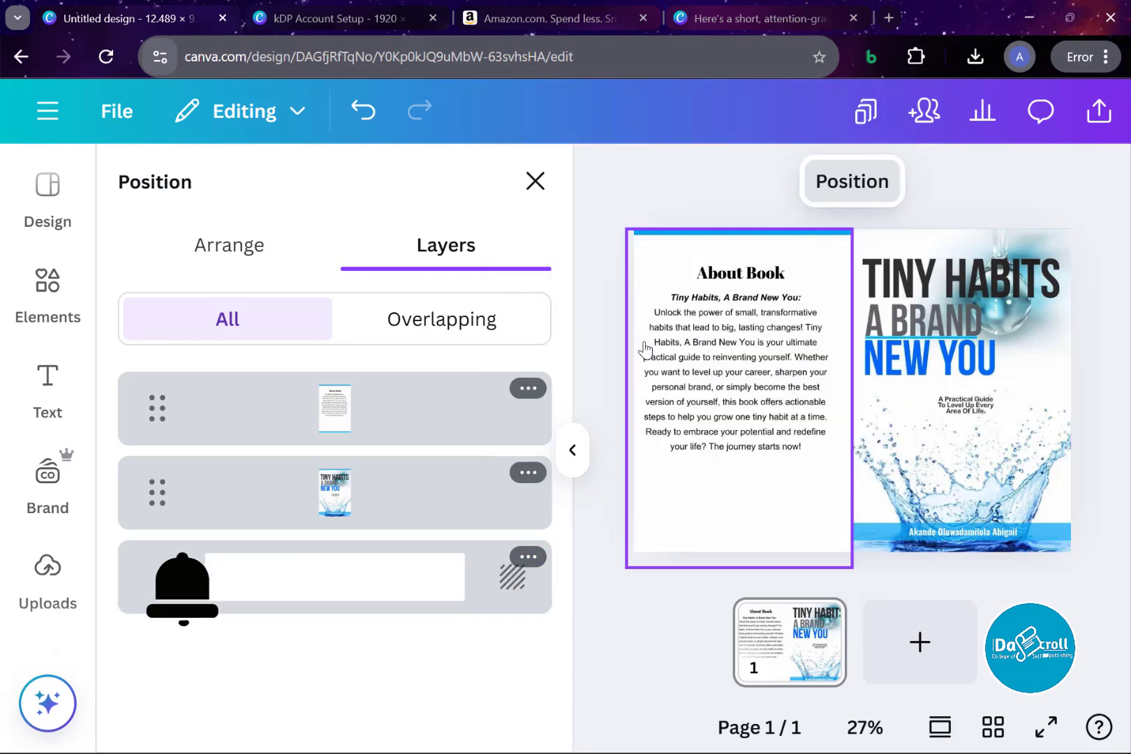
pyautogui.click(659, 193)
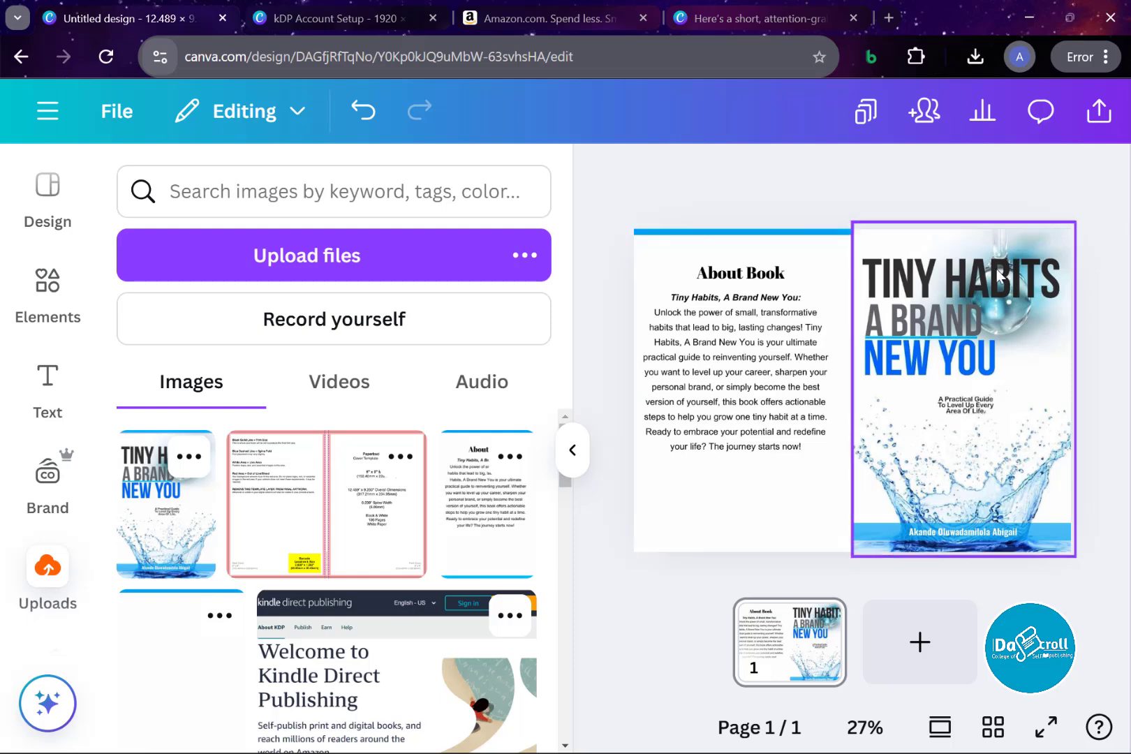
# Step: Open the design's download settings and set the file type to PDF Print
pyautogui.click(1097, 116)
pyautogui.scroll(-2, 639, 632)
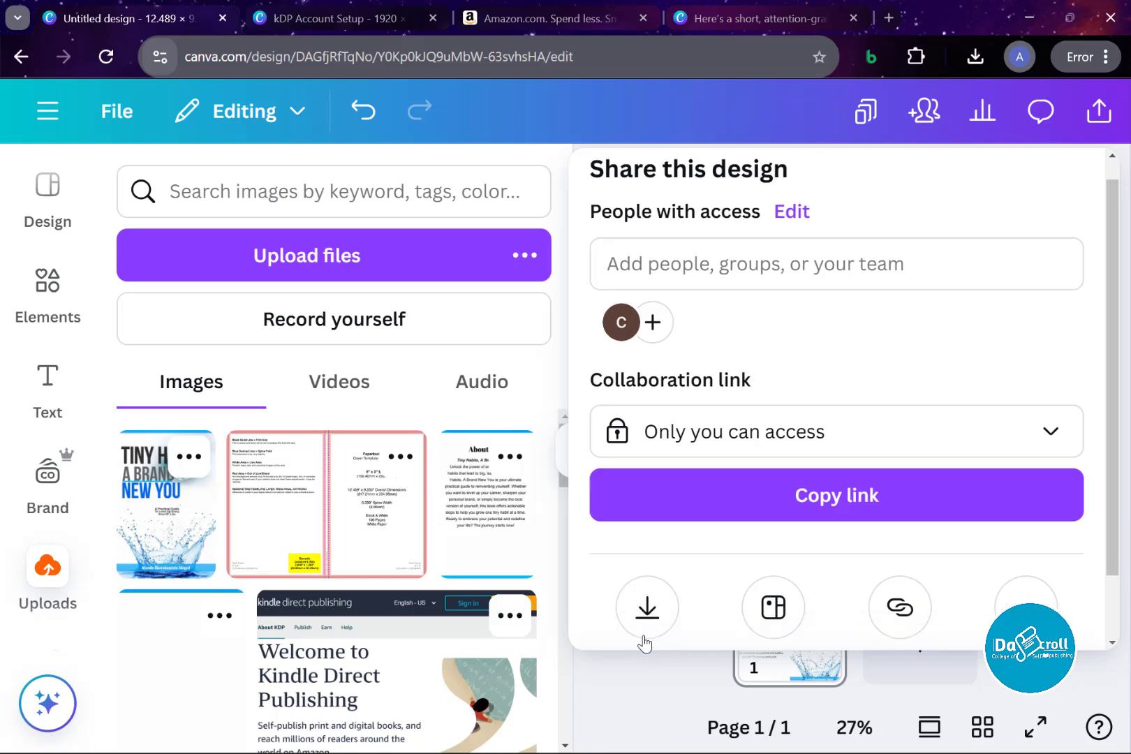
pyautogui.click(651, 553)
pyautogui.click(901, 319)
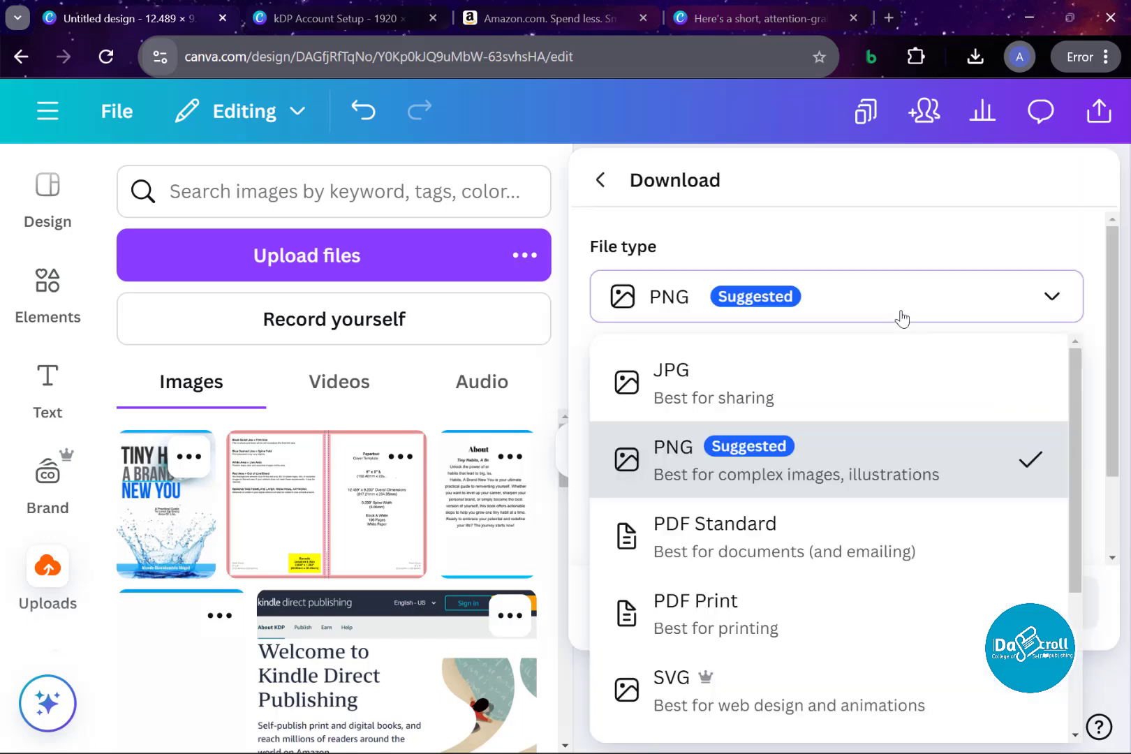
pyautogui.click(740, 614)
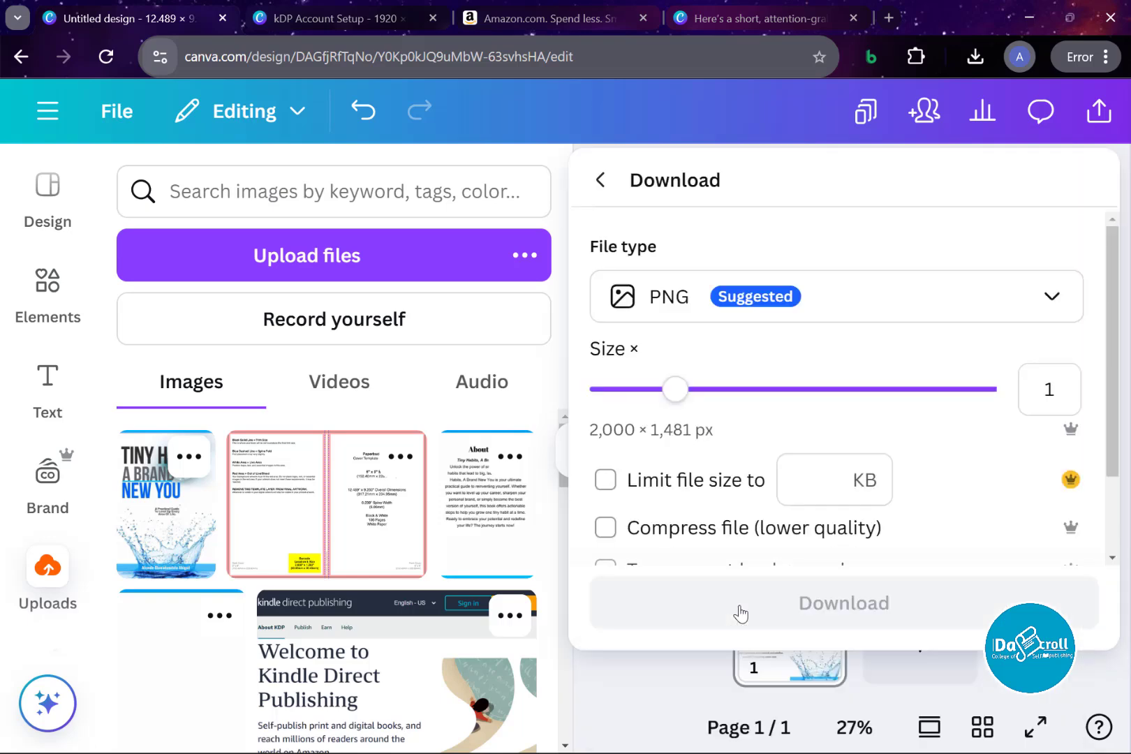
pyautogui.scroll(-2, 800, 502)
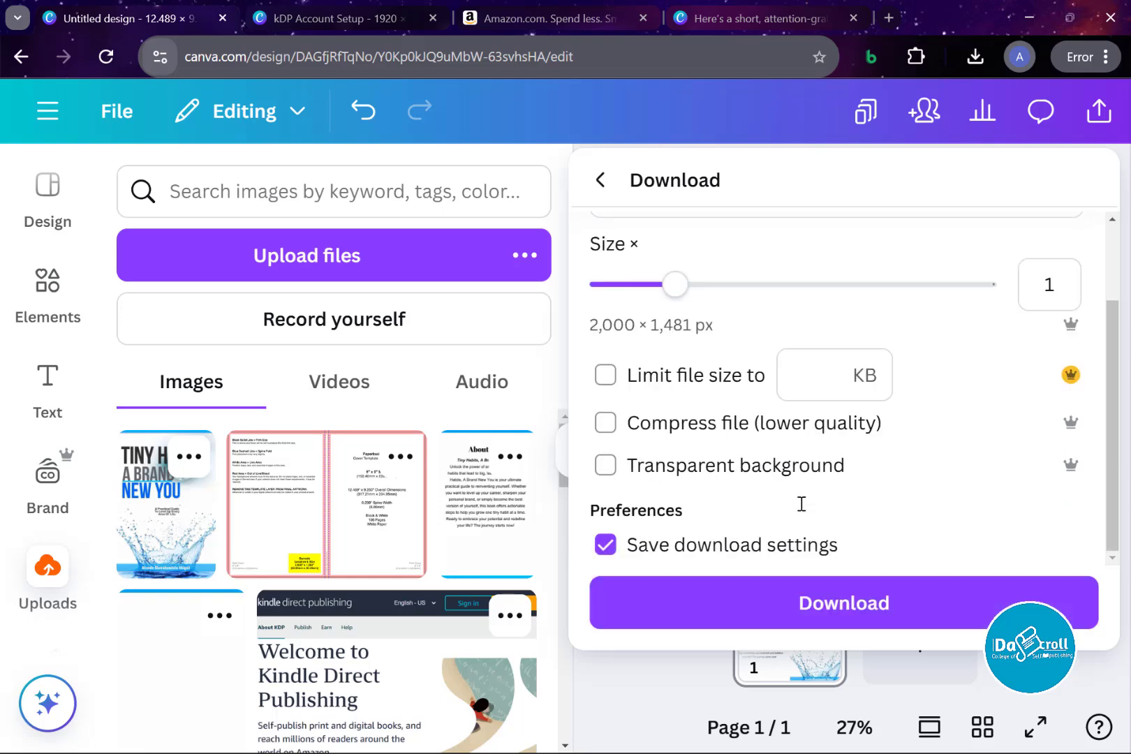
pyautogui.scroll(2, 761, 442)
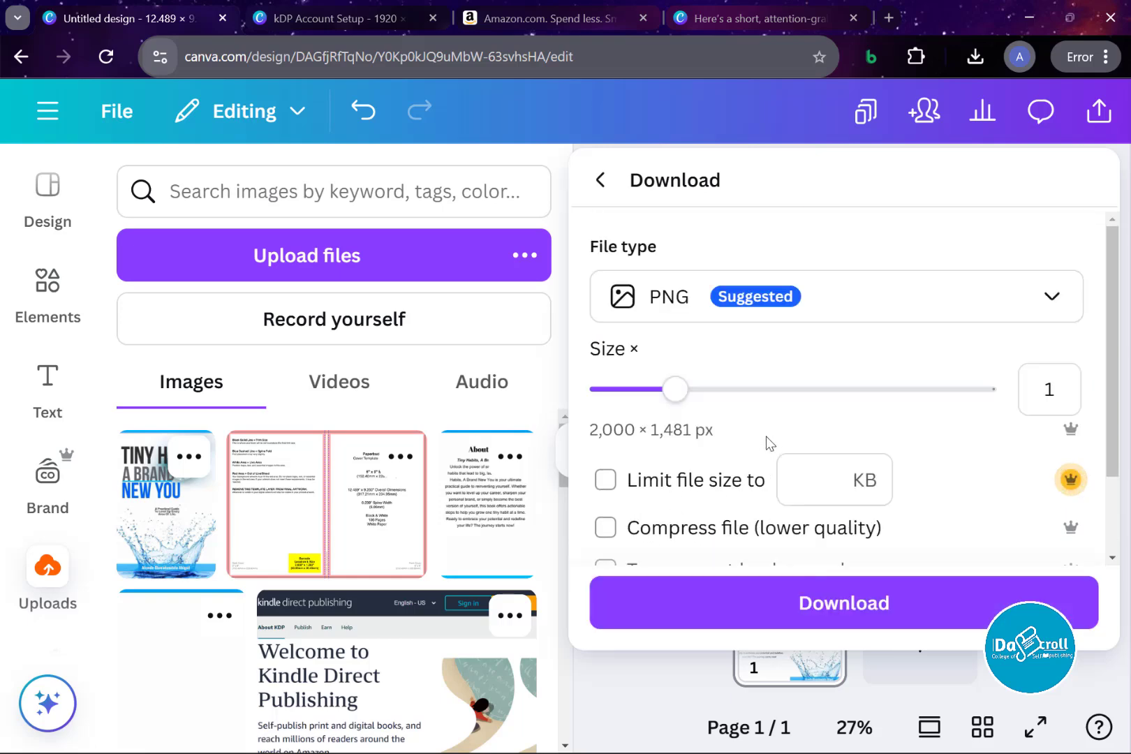
pyautogui.click(799, 321)
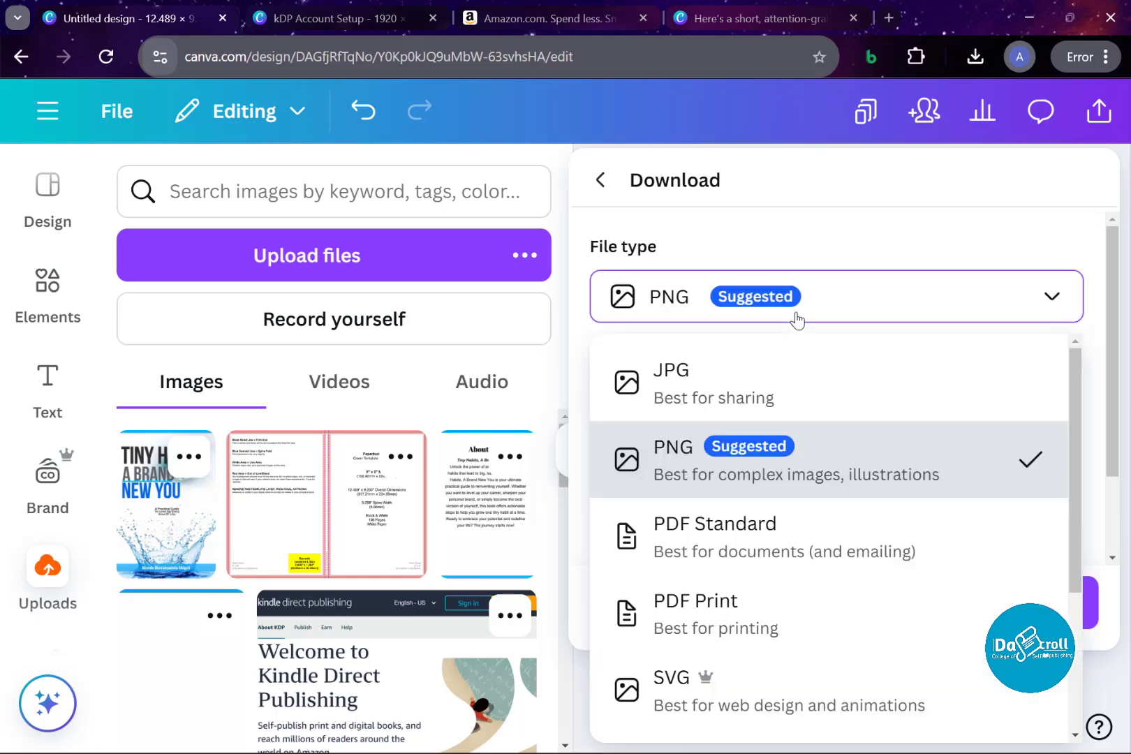
pyautogui.click(728, 617)
# Step: Set the PDF download's color profile to CMYK (best for professional printing)
pyautogui.scroll(-1, 838, 447)
pyautogui.click(835, 474)
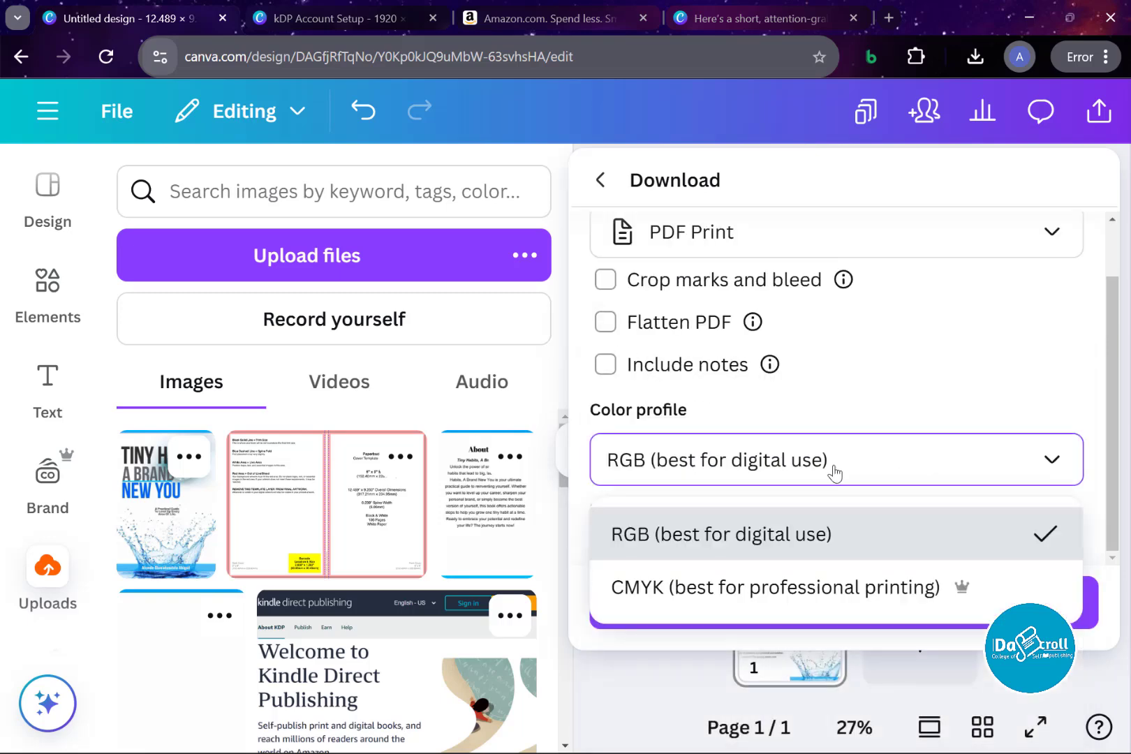
pyautogui.click(700, 597)
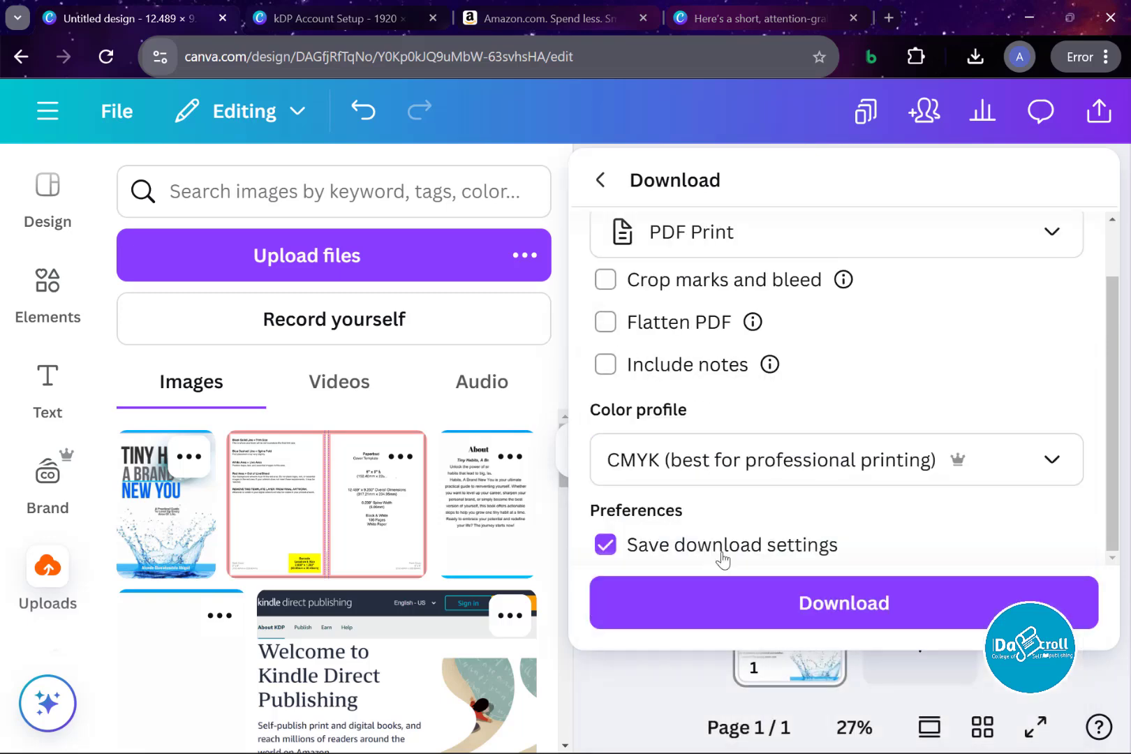
# Step: Download the full cover design with the chosen print PDF settings
pyautogui.click(826, 605)
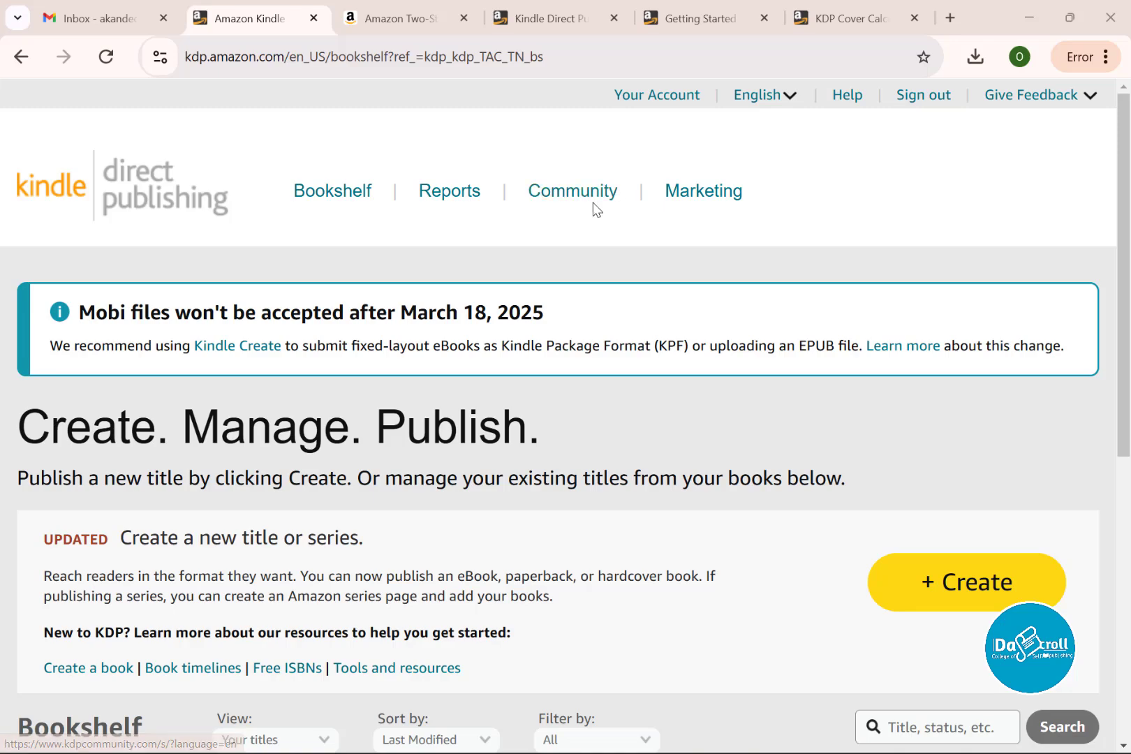
# Step: Switch to the Kindle Direct Publishing Bookshelf and start creating a new title
pyautogui.scroll(-7, 528, 369)
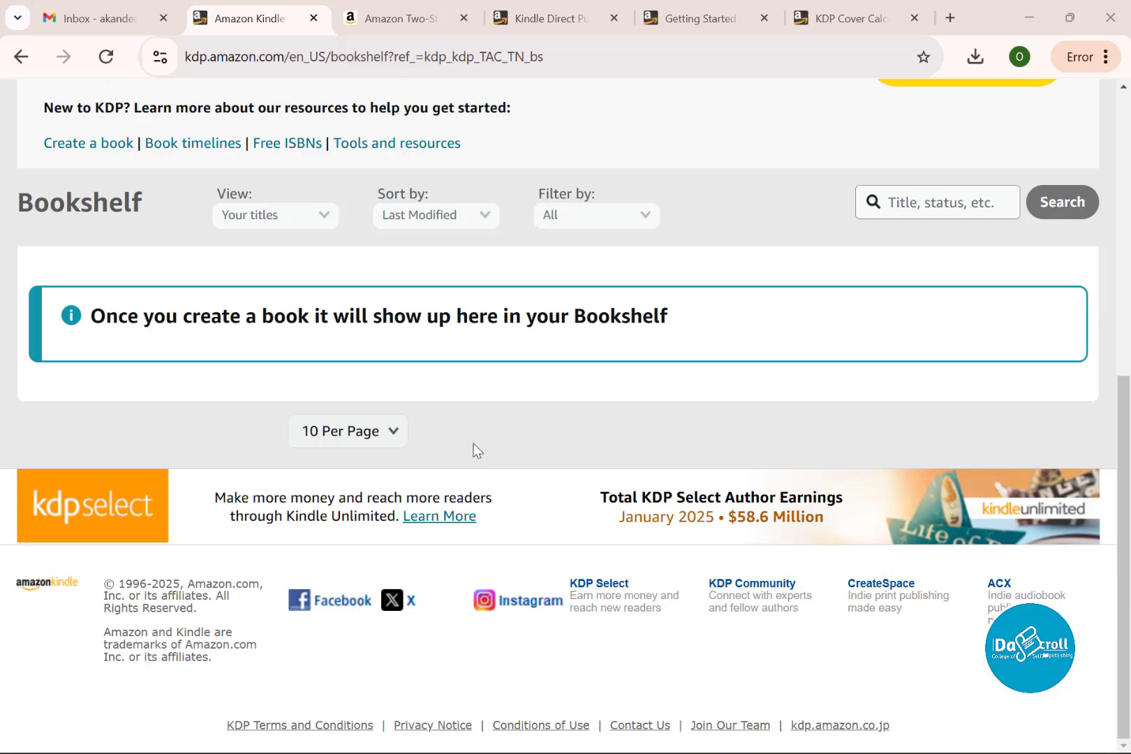
pyautogui.scroll(2, 475, 449)
pyautogui.scroll(1, 469, 447)
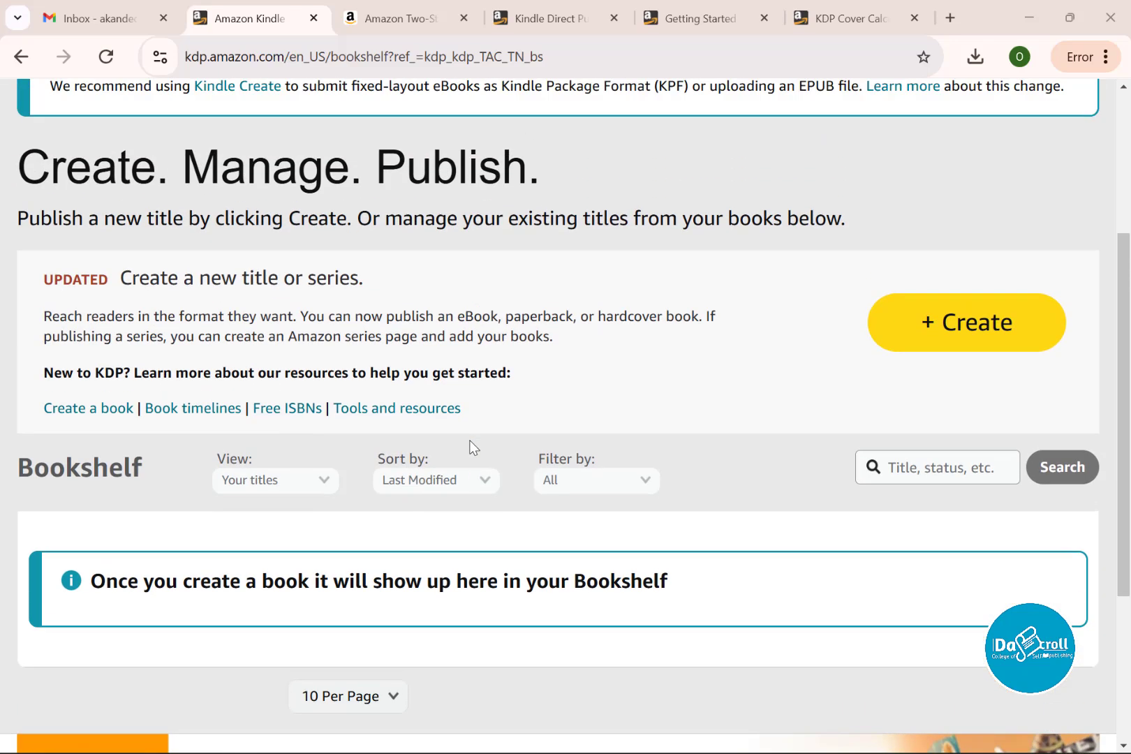
pyautogui.scroll(-2, 469, 447)
pyautogui.scroll(5, 468, 444)
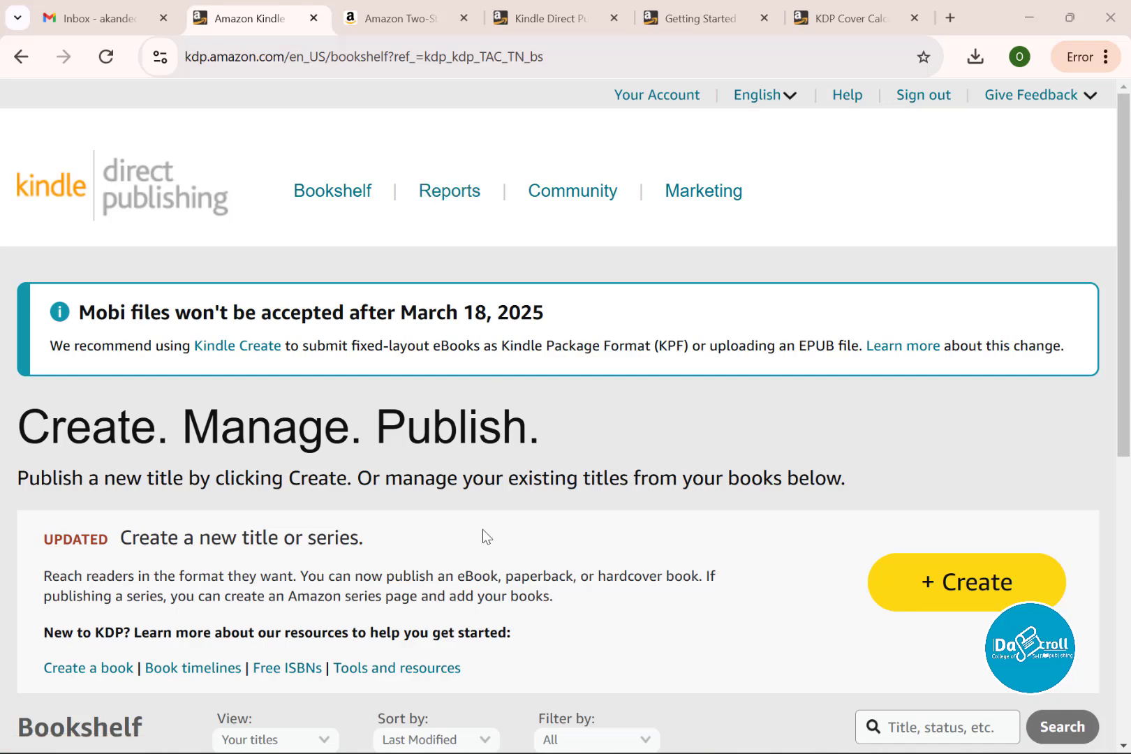
pyautogui.scroll(-4, 412, 415)
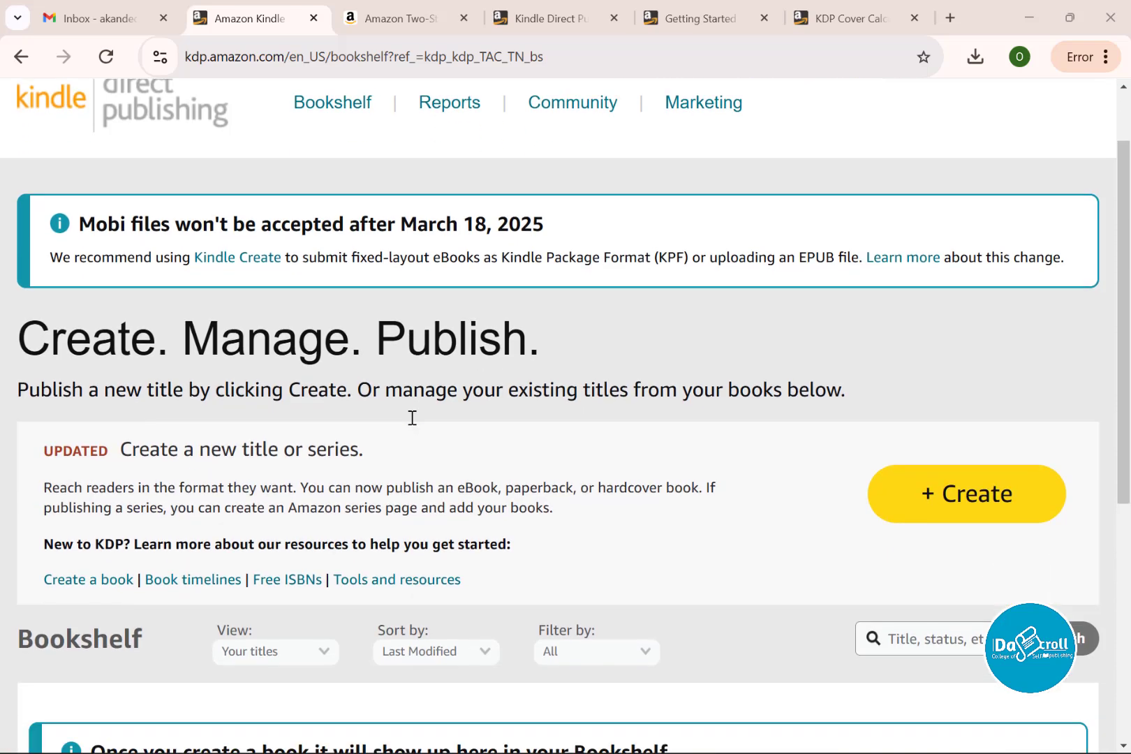
pyautogui.scroll(3, 411, 417)
pyautogui.scroll(-3, 482, 479)
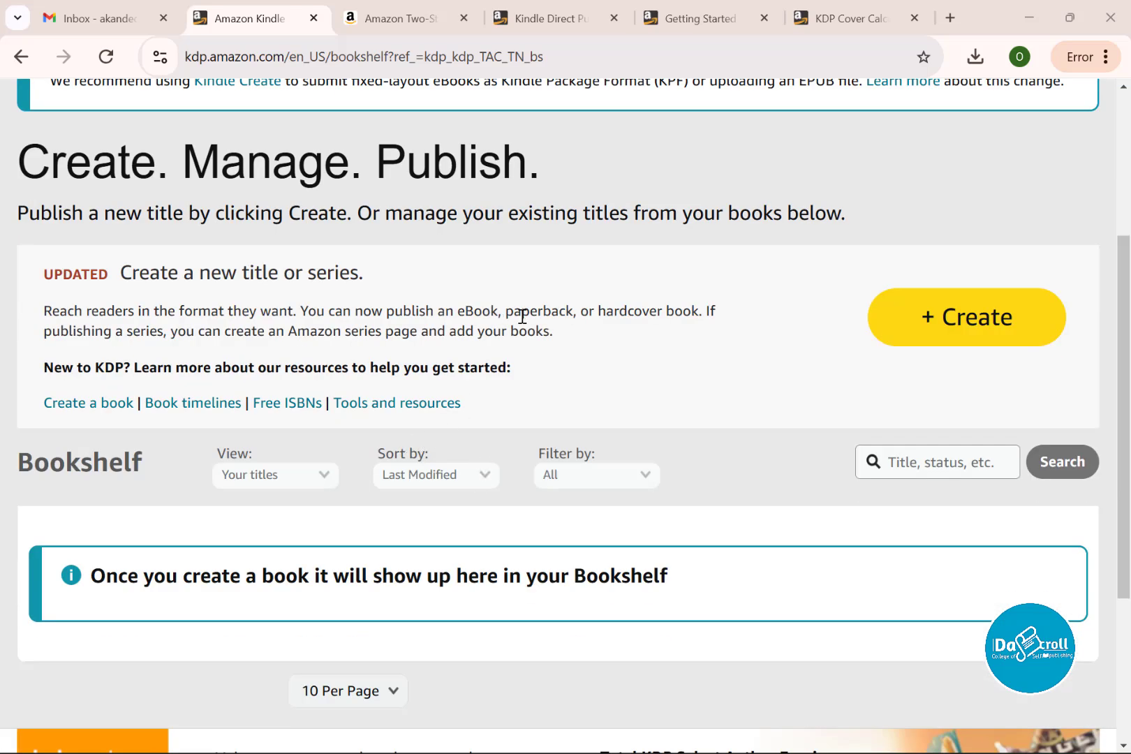
pyautogui.click(969, 316)
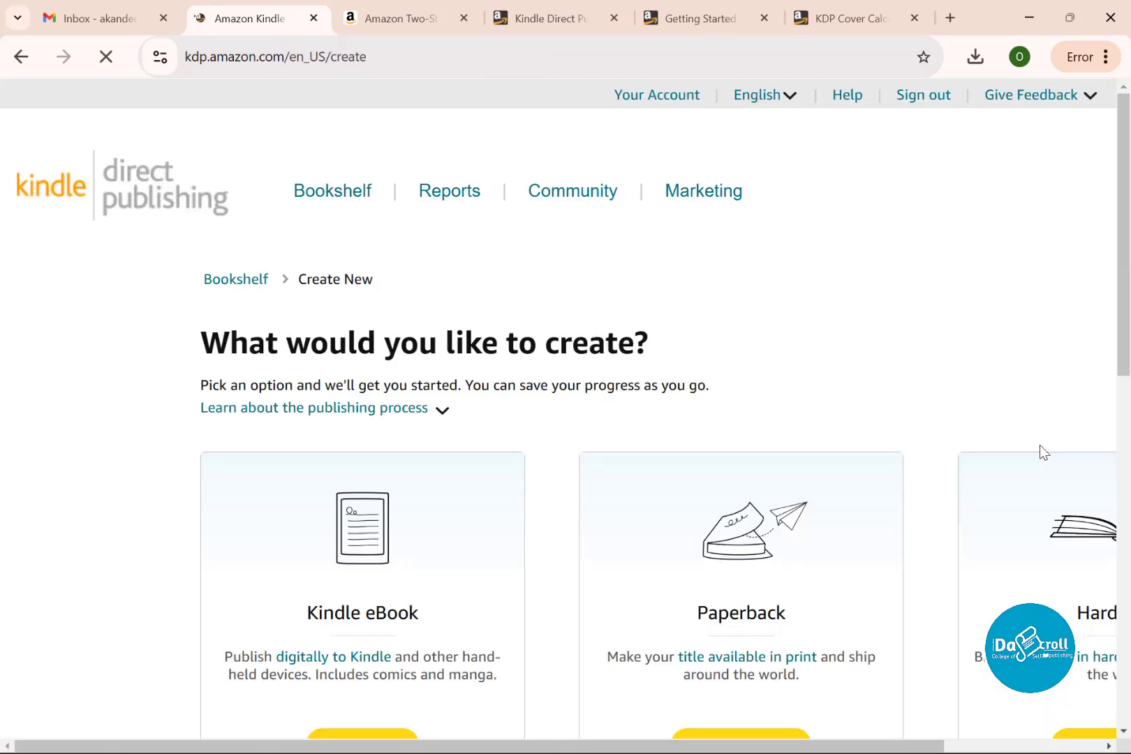
# Step: Review the available publishing formats and start a new Kindle eBook
pyautogui.scroll(-3, 328, 458)
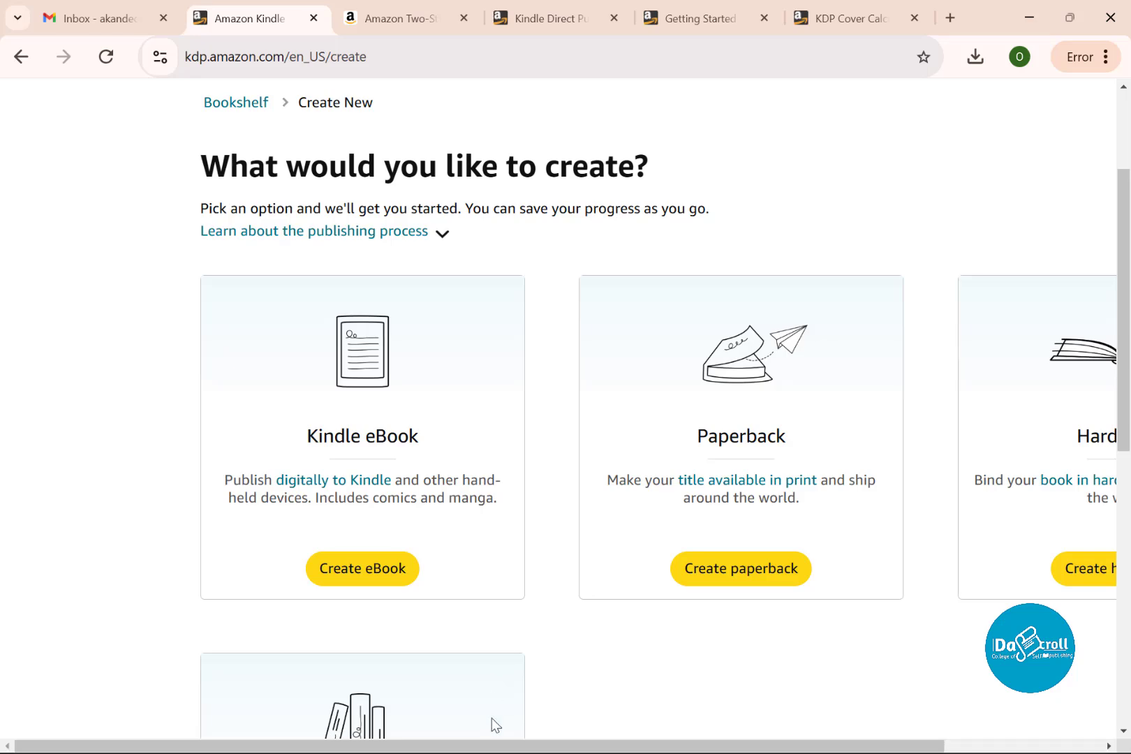
pyautogui.moveTo(492, 751); pyautogui.dragTo(651, 750)
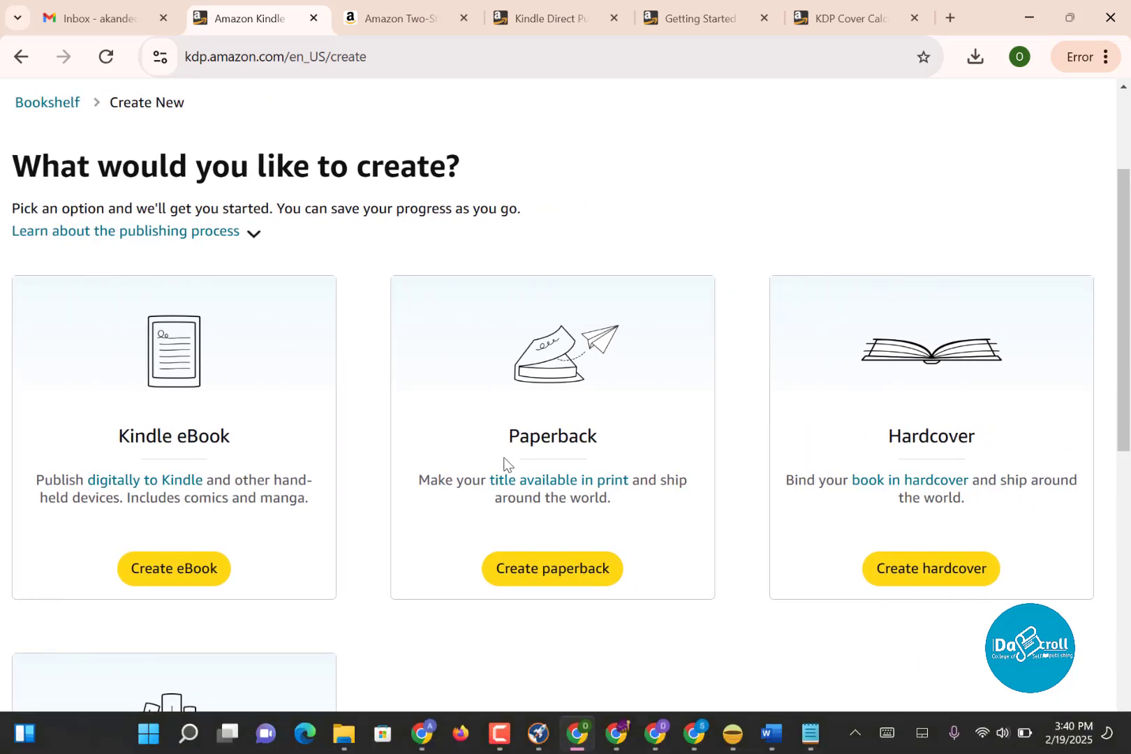
pyautogui.scroll(-3, 505, 464)
pyautogui.scroll(7, 497, 466)
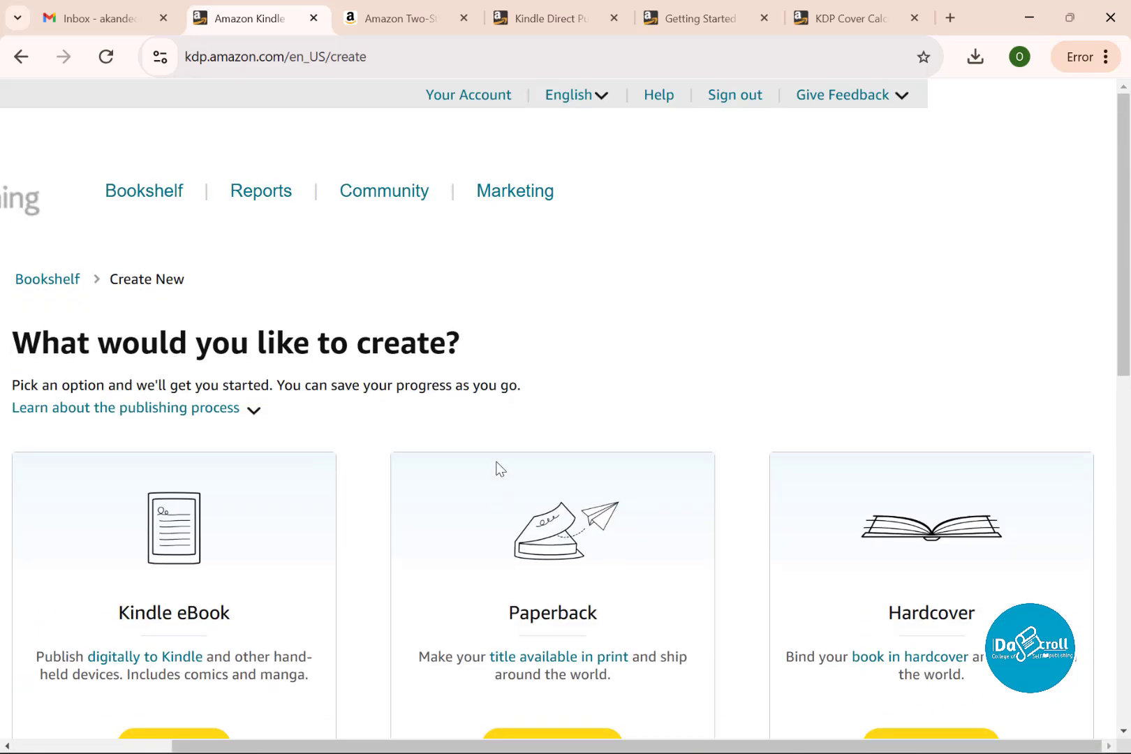
pyautogui.scroll(-3, 497, 466)
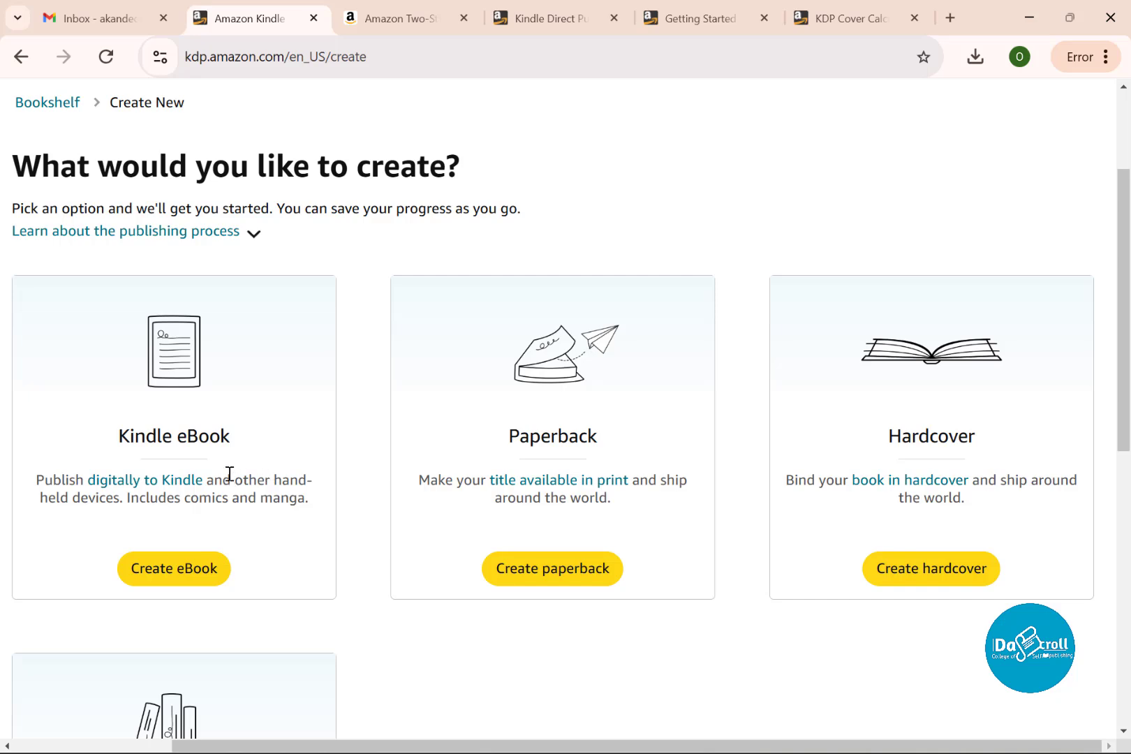
pyautogui.scroll(-3, 404, 451)
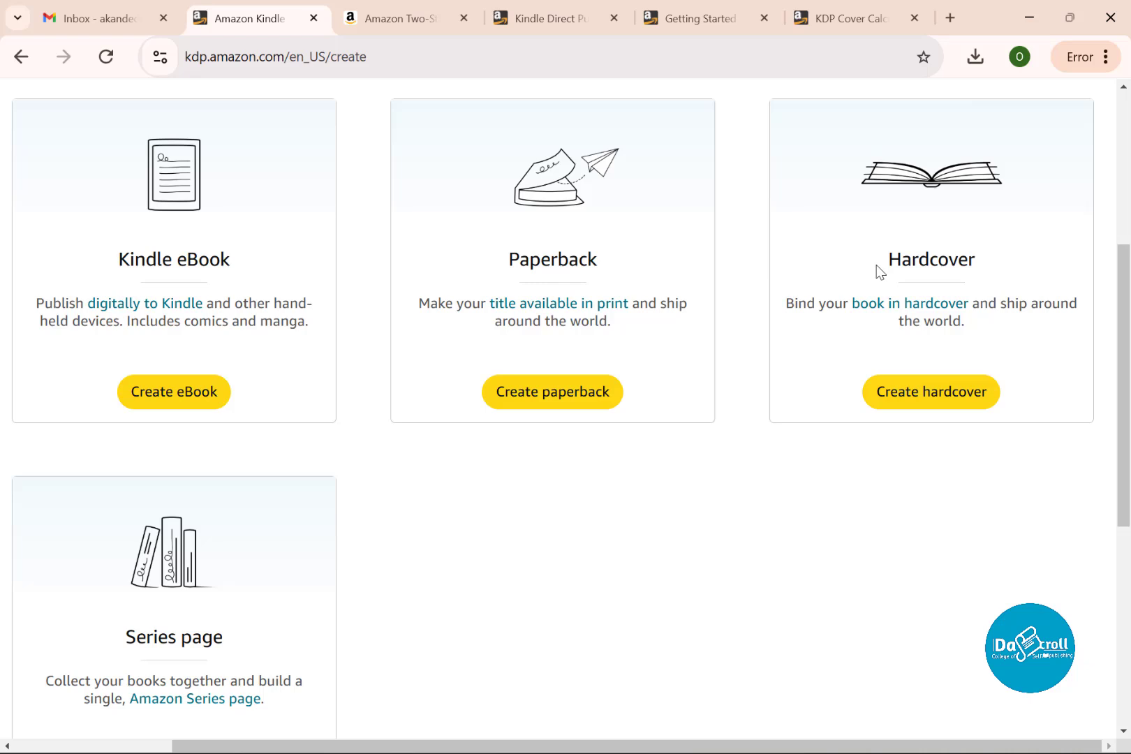
pyautogui.scroll(-1, 419, 440)
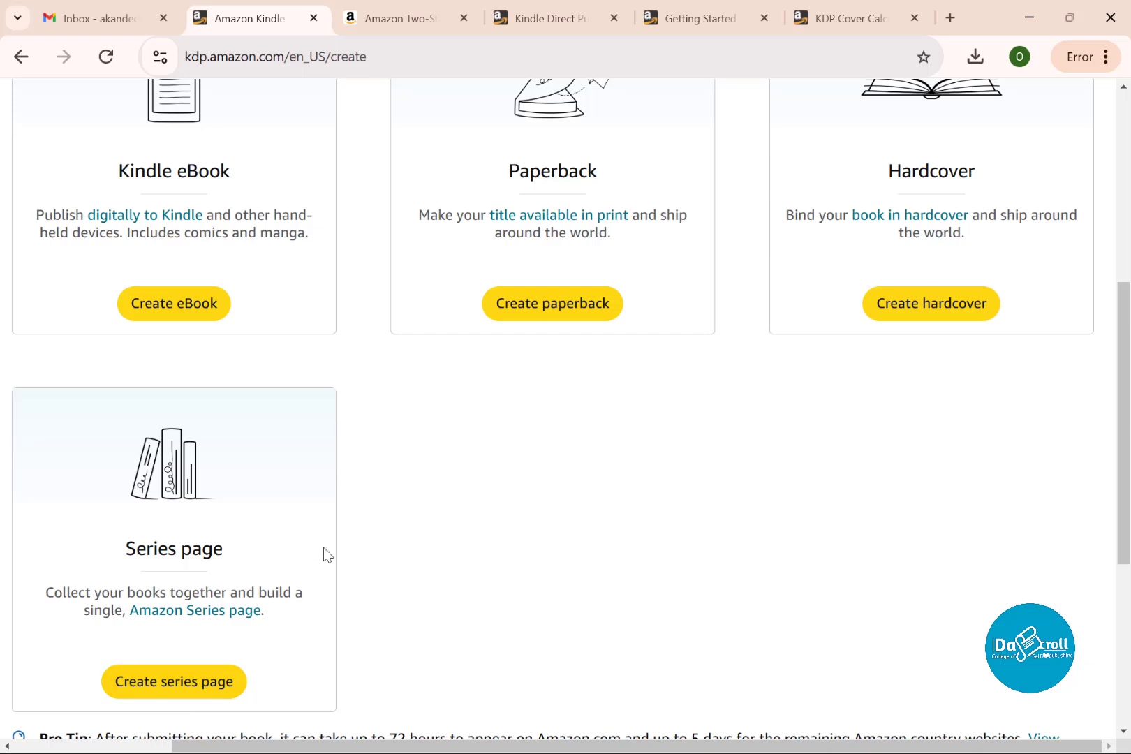
pyautogui.scroll(3, 326, 552)
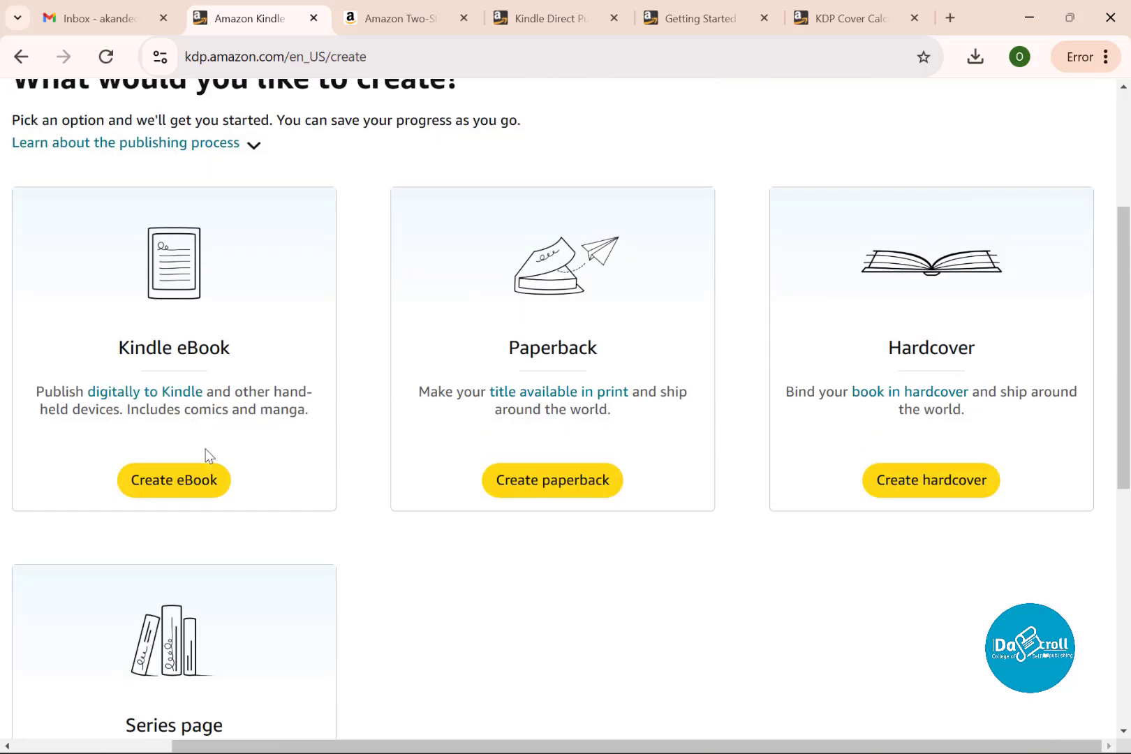
pyautogui.click(191, 482)
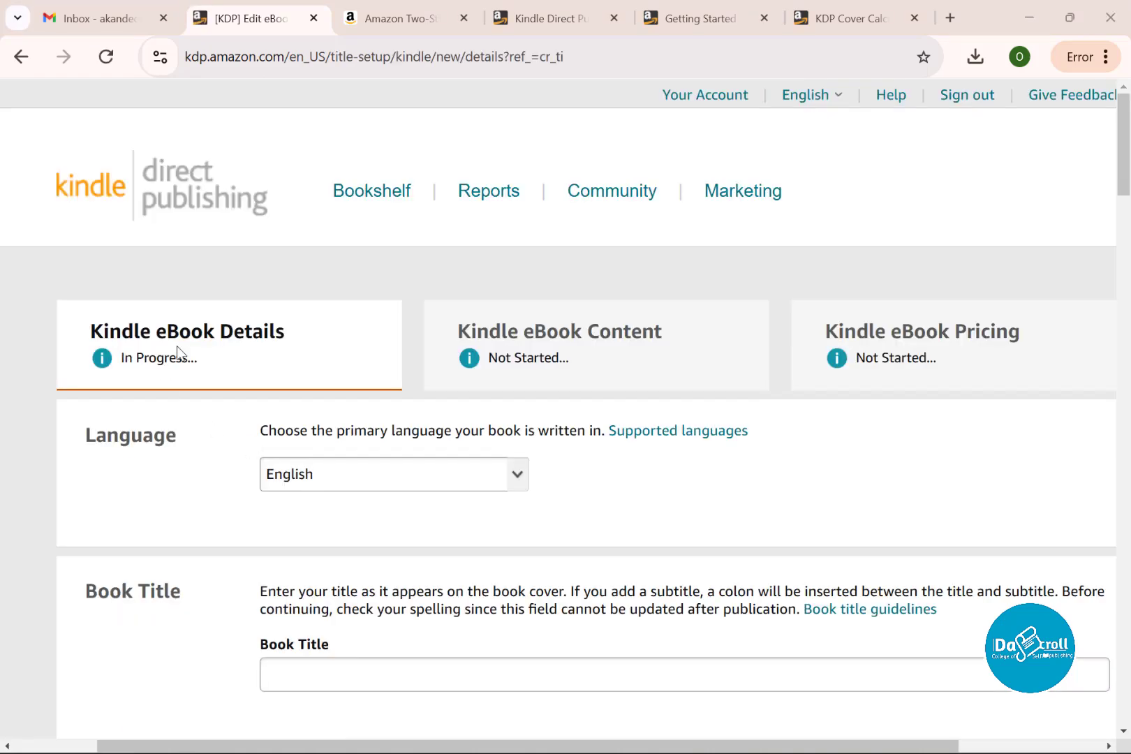
# Step: Examine the sections of the Kindle eBook Details form, including title, series, author, description, categories and keywords
pyautogui.scroll(-5, 389, 457)
pyautogui.scroll(-12, 389, 454)
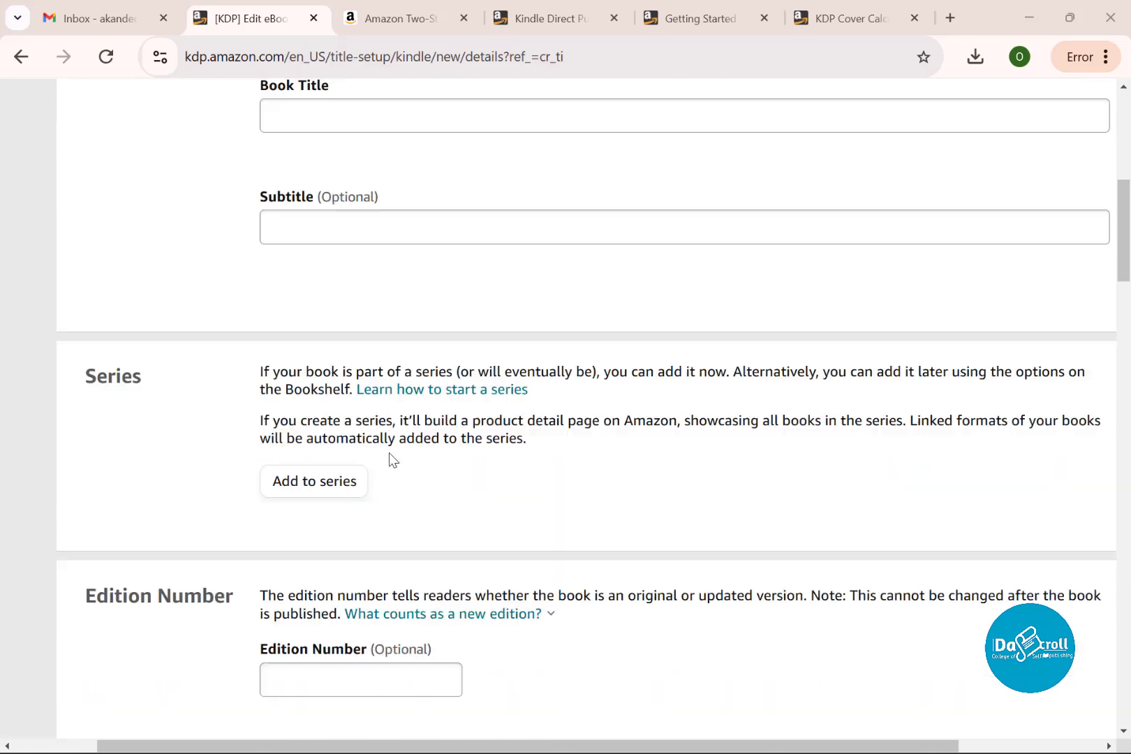
pyautogui.scroll(-19, 392, 457)
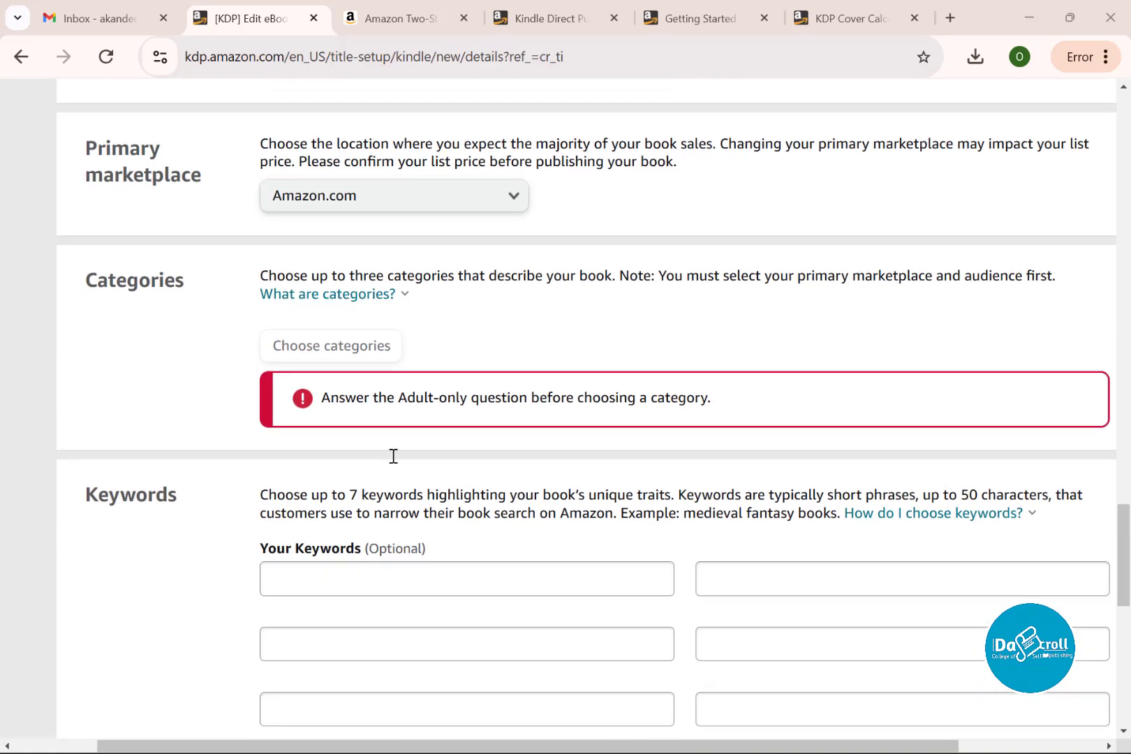
pyautogui.scroll(20, 393, 454)
pyautogui.scroll(15, 398, 449)
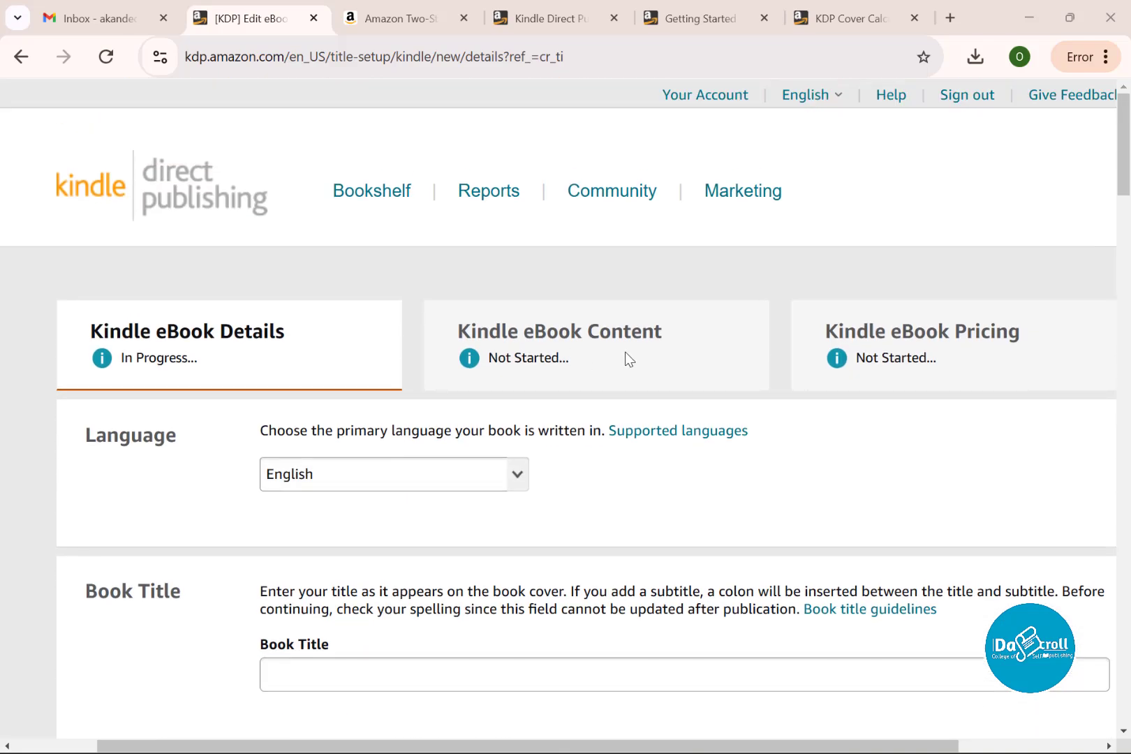
pyautogui.scroll(-3, 621, 363)
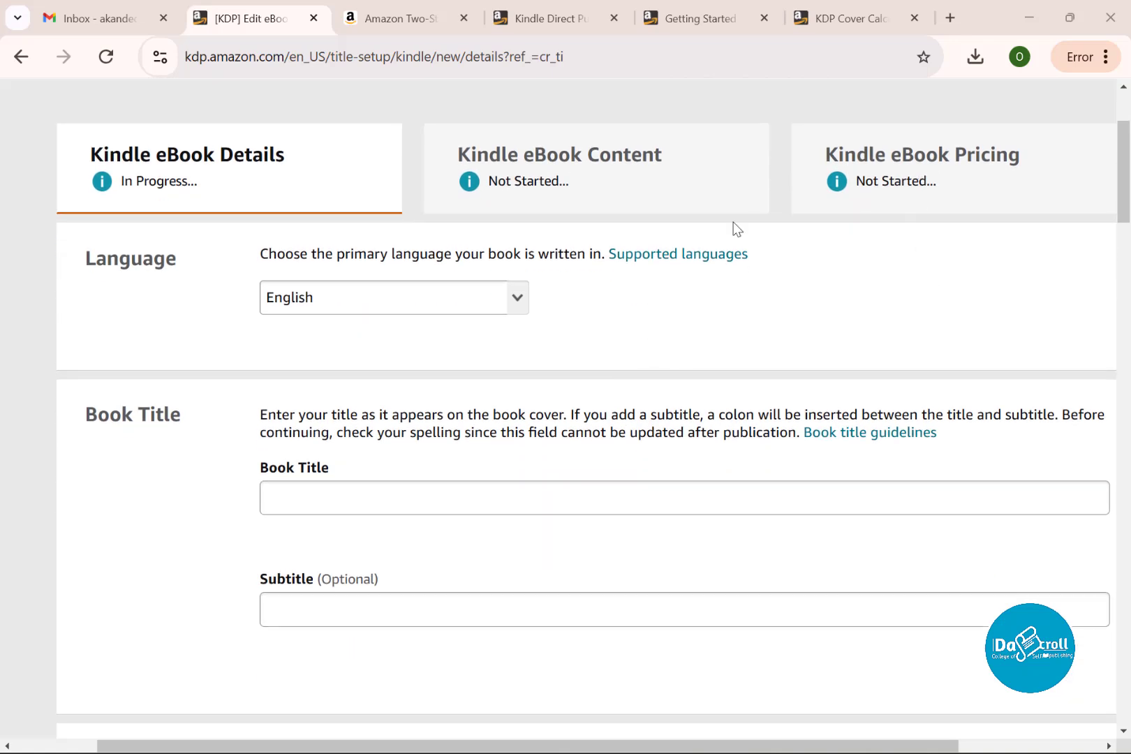
pyautogui.scroll(-1, 581, 432)
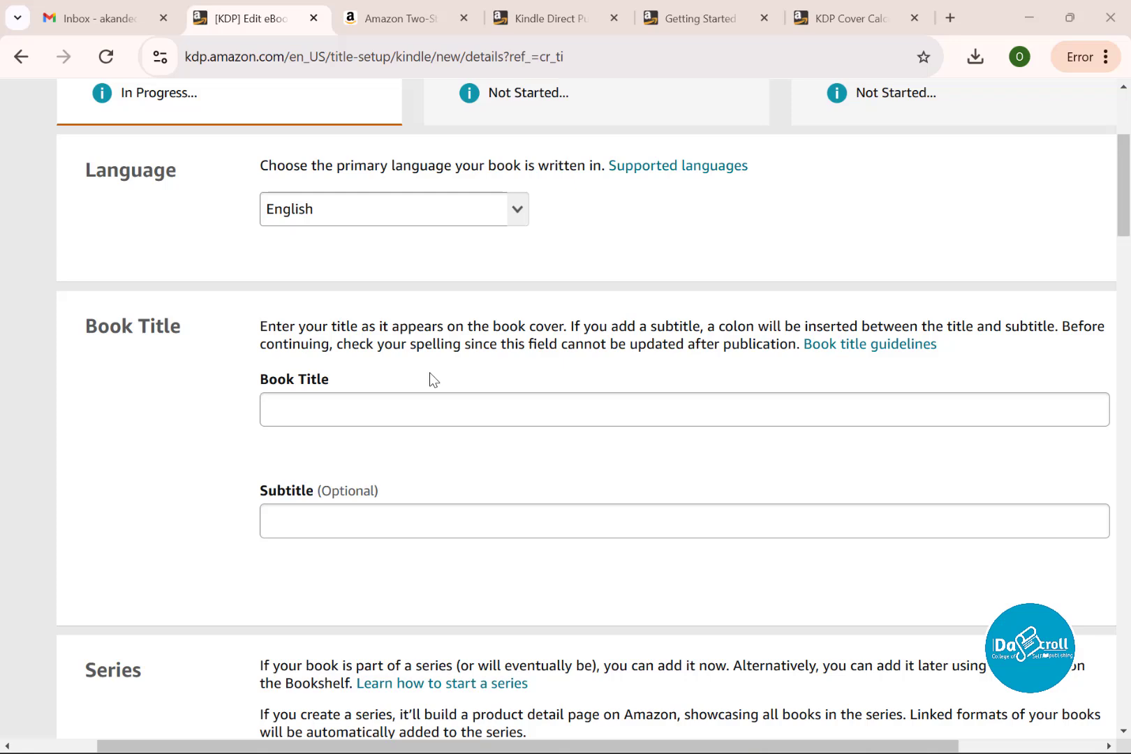
pyautogui.scroll(-3, 429, 379)
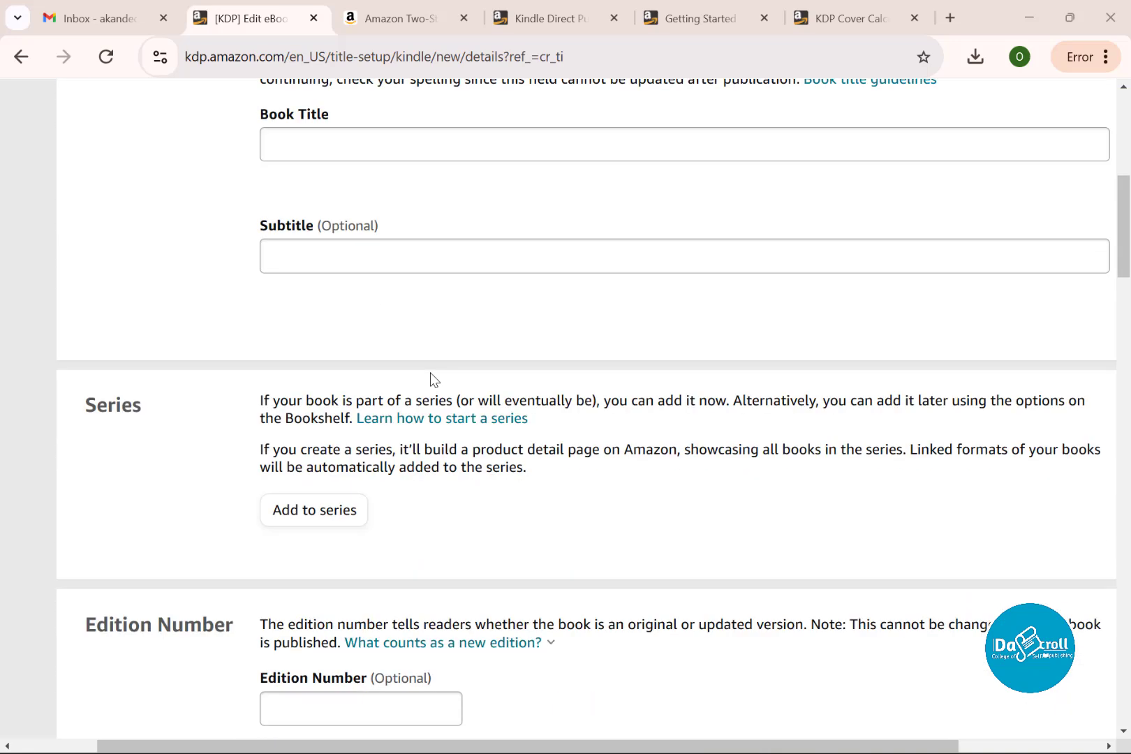
pyautogui.scroll(-5, 430, 377)
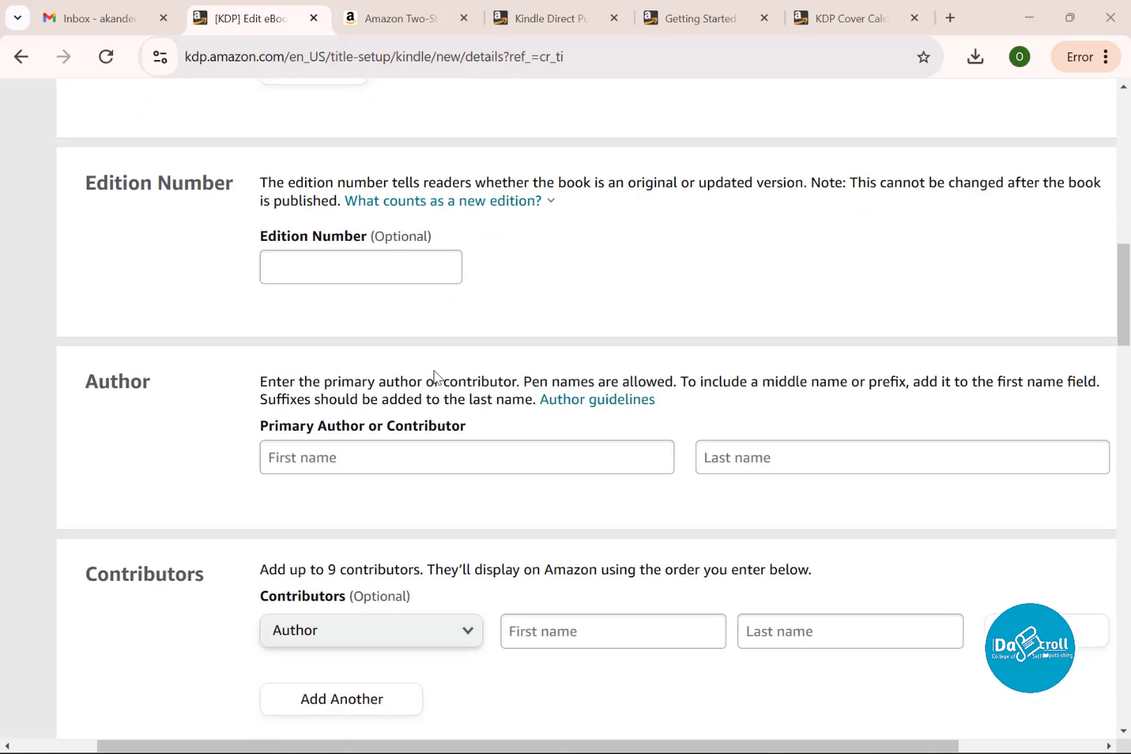
pyautogui.scroll(-1, 434, 377)
pyautogui.scroll(-4, 434, 377)
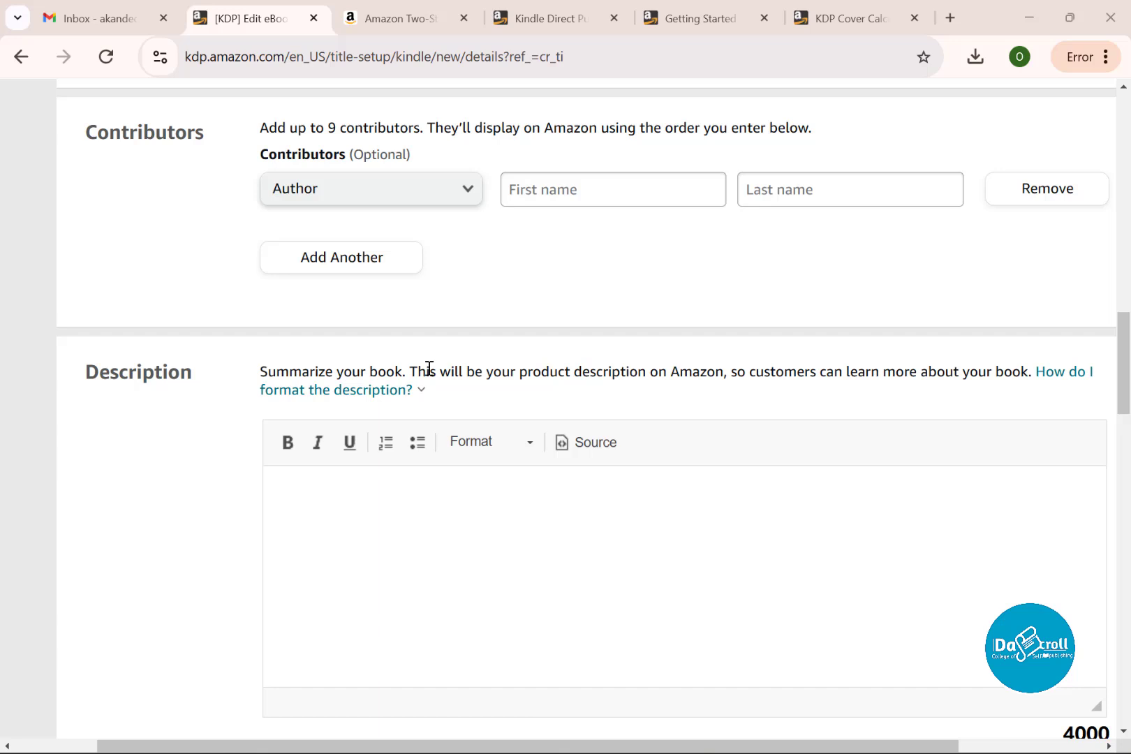
pyautogui.scroll(-1, 429, 368)
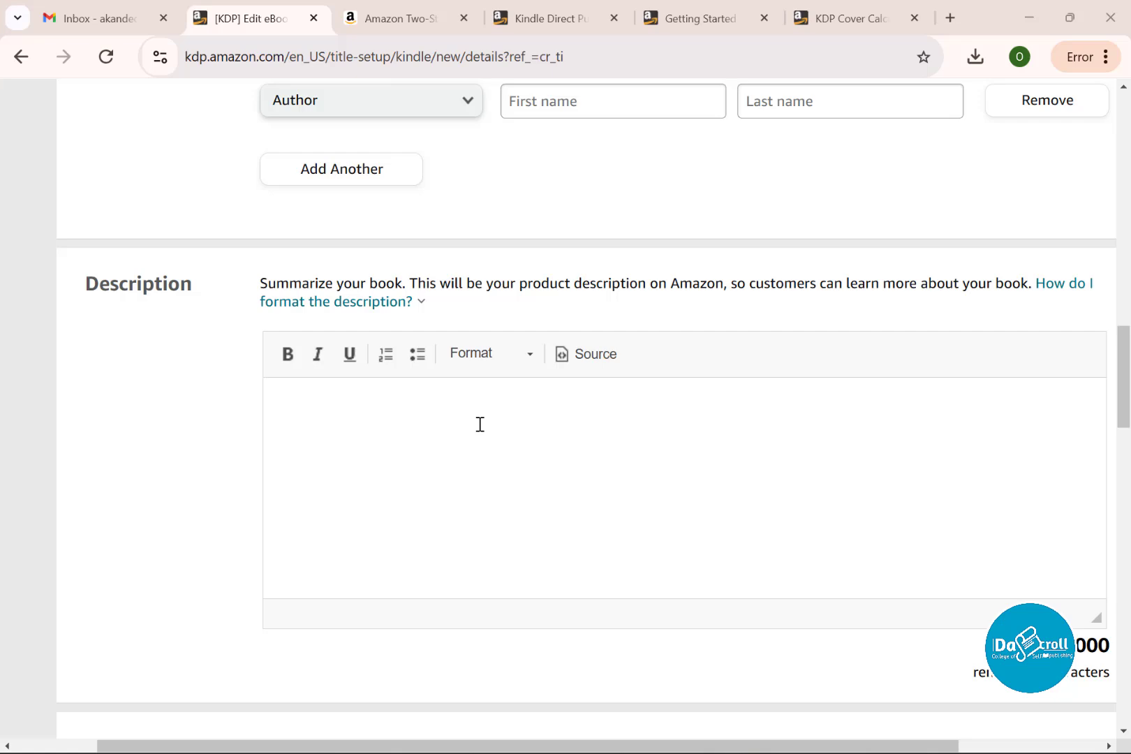
# Step: View the primary language options for the eBook and keep English
pyautogui.scroll(15, 439, 488)
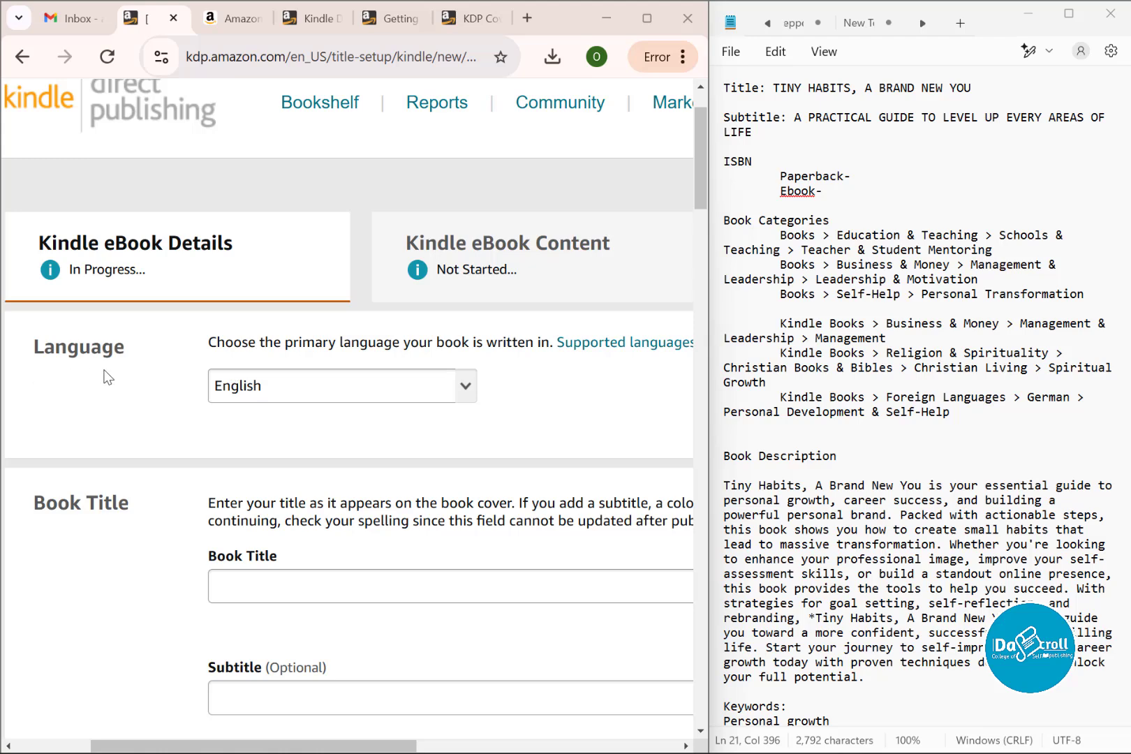
pyautogui.click(472, 397)
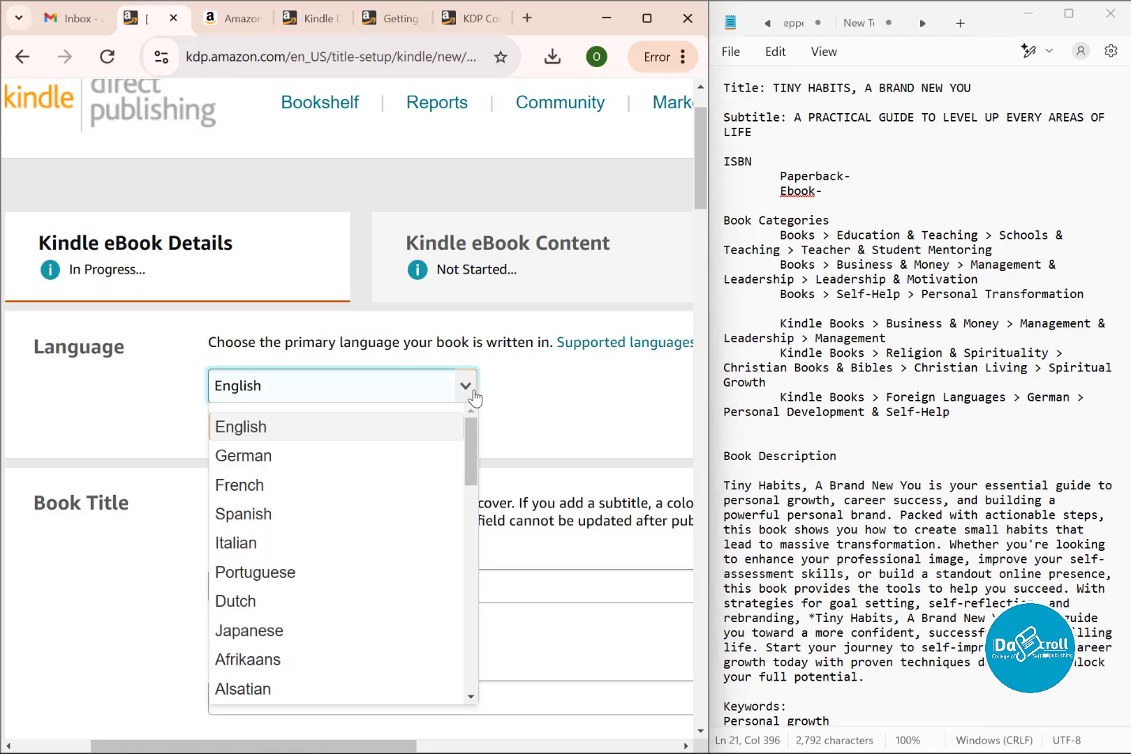
pyautogui.click(472, 396)
pyautogui.click(472, 397)
pyautogui.click(543, 384)
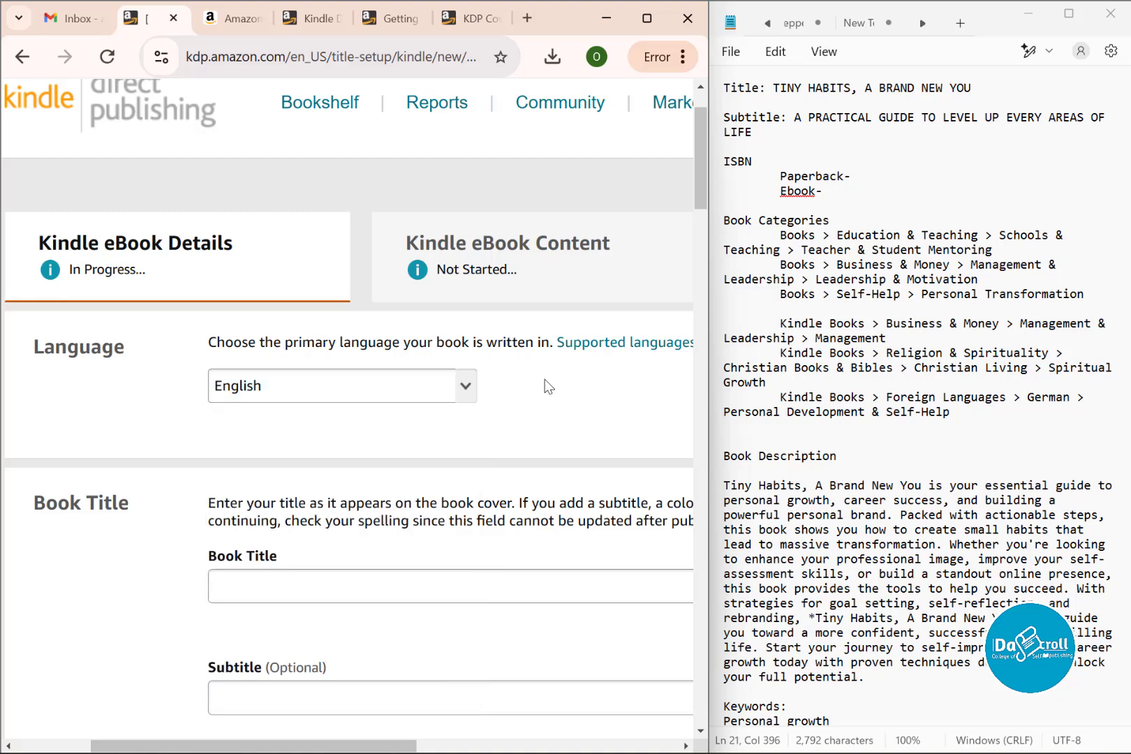
# Step: Copy "TINY HABITS, A BRAND NEW YOU" from the book notes and paste it as the eBook's Book Title
pyautogui.scroll(-1, 433, 475)
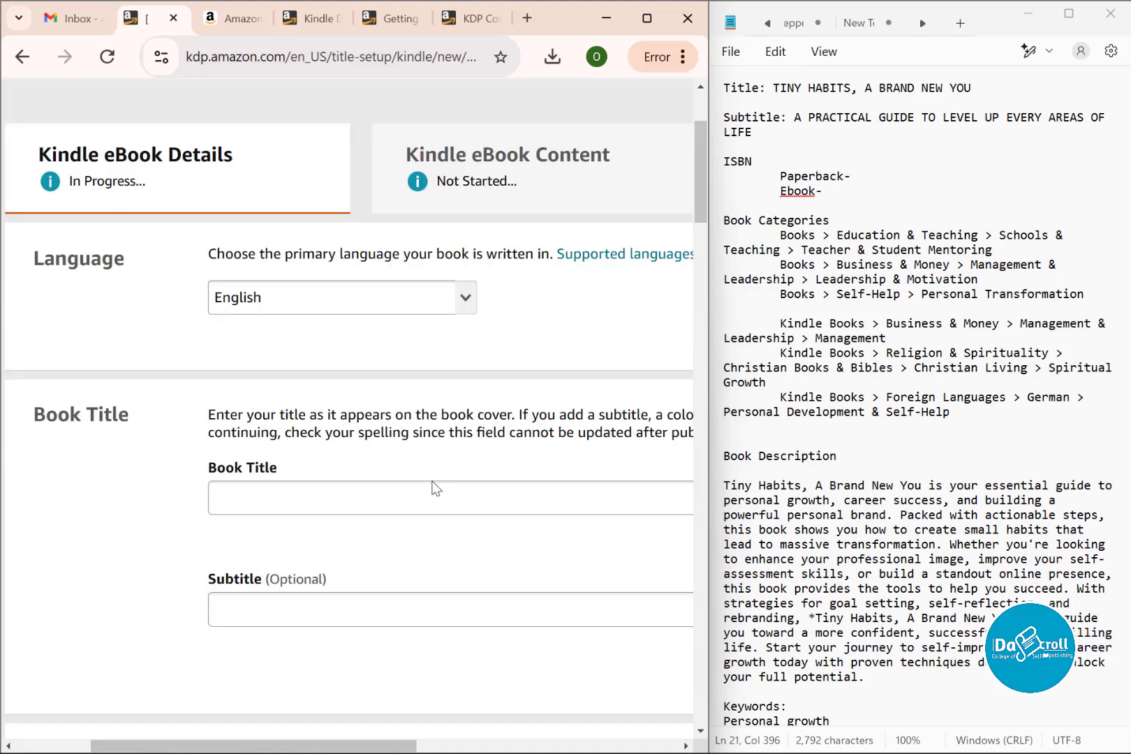
pyautogui.scroll(-1, 256, 501)
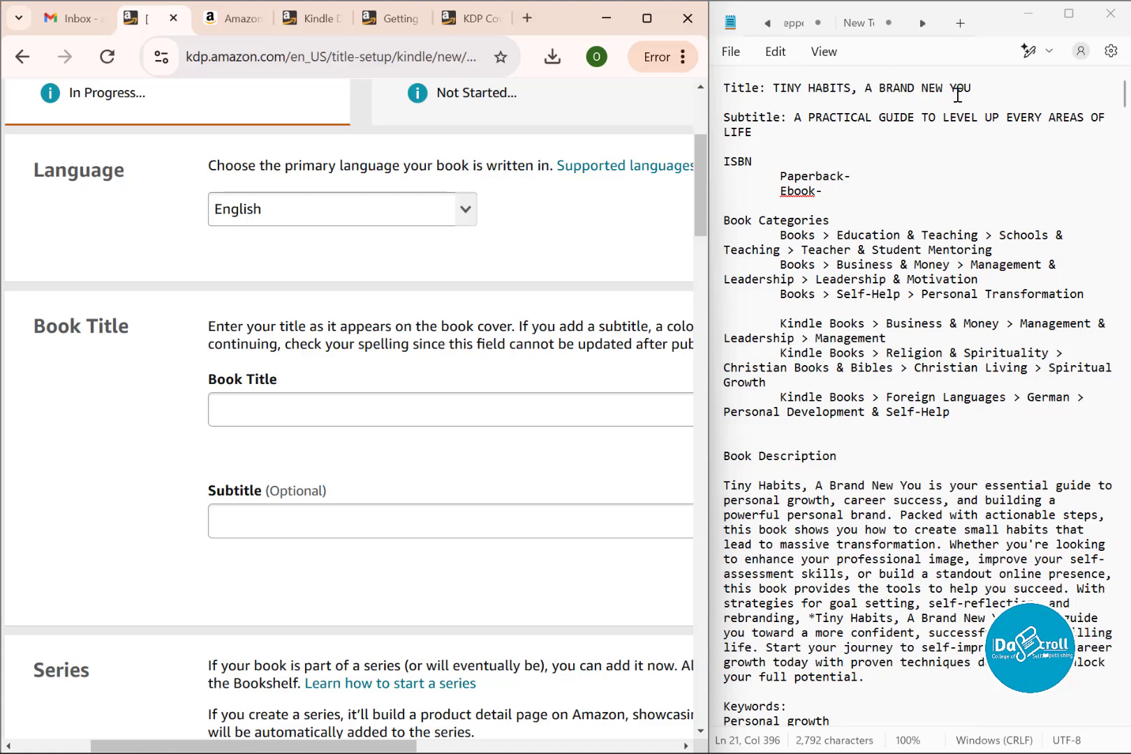
pyautogui.moveTo(976, 86); pyautogui.dragTo(774, 90)
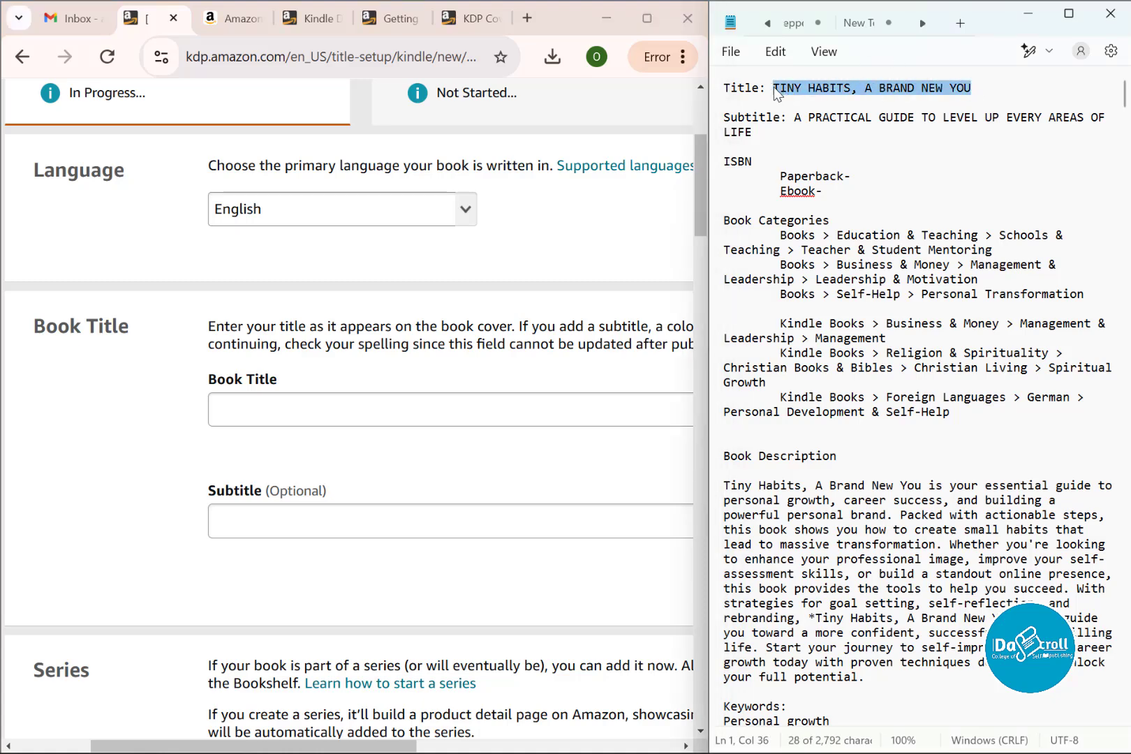
pyautogui.rightClick(837, 83)
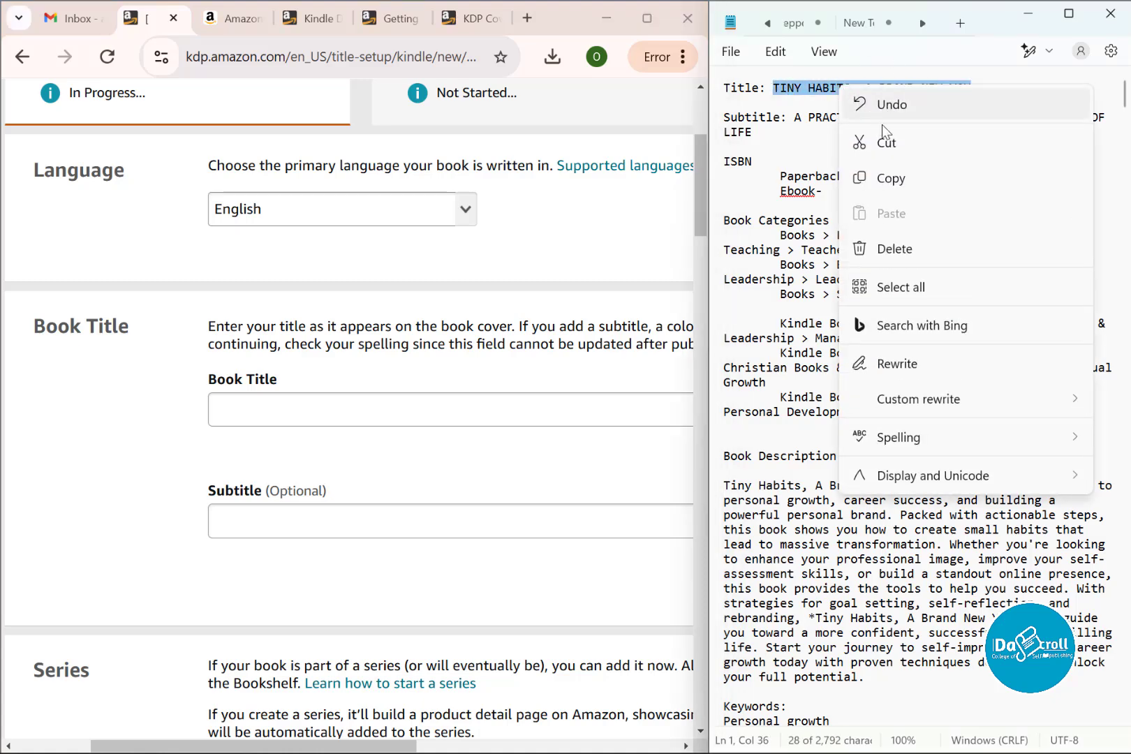
pyautogui.click(903, 181)
pyautogui.click(275, 406)
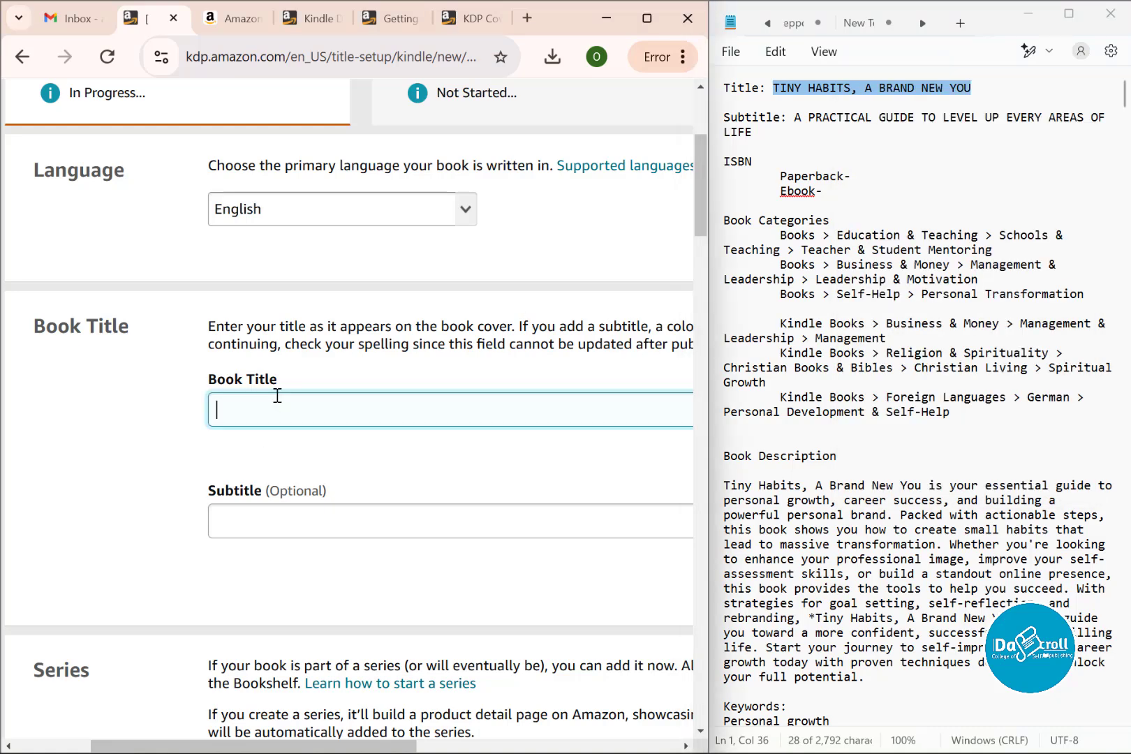
pyautogui.hotkey('ctrl', 'v')
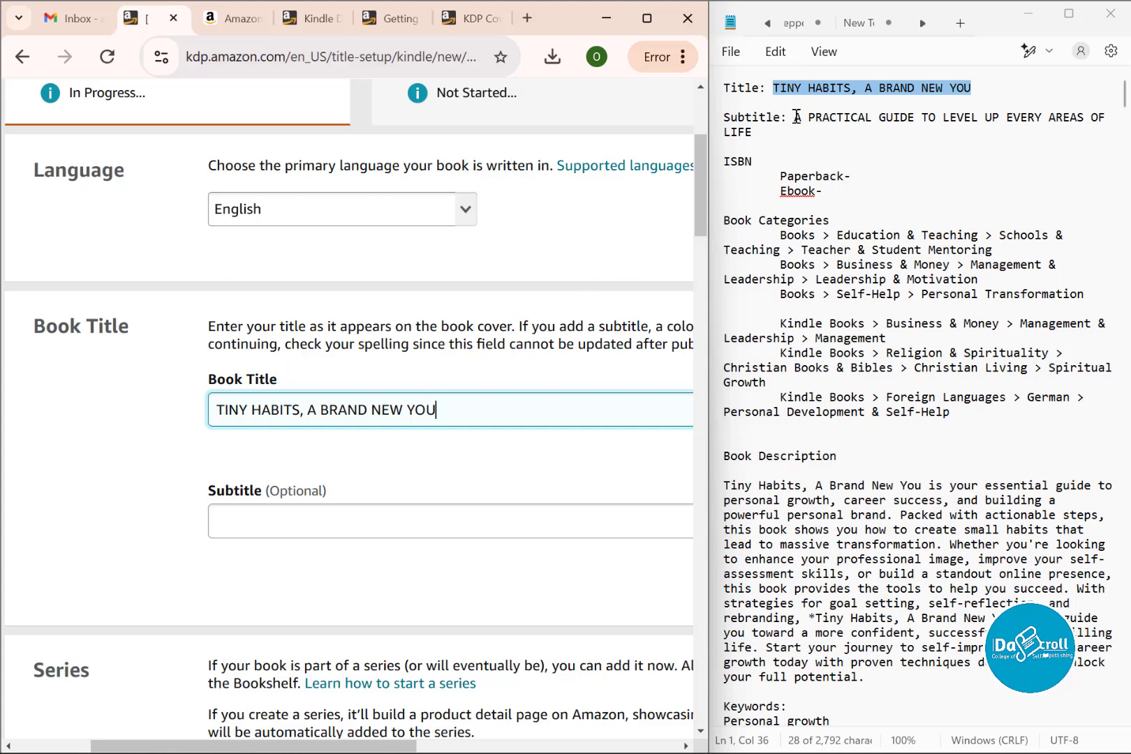
# Step: Copy "A PRACTICAL GUIDE TO LEVEL UP EVERY AREAS OF LIFE" from the book notes into the eBook's Subtitle field
pyautogui.moveTo(797, 118); pyautogui.dragTo(829, 143)
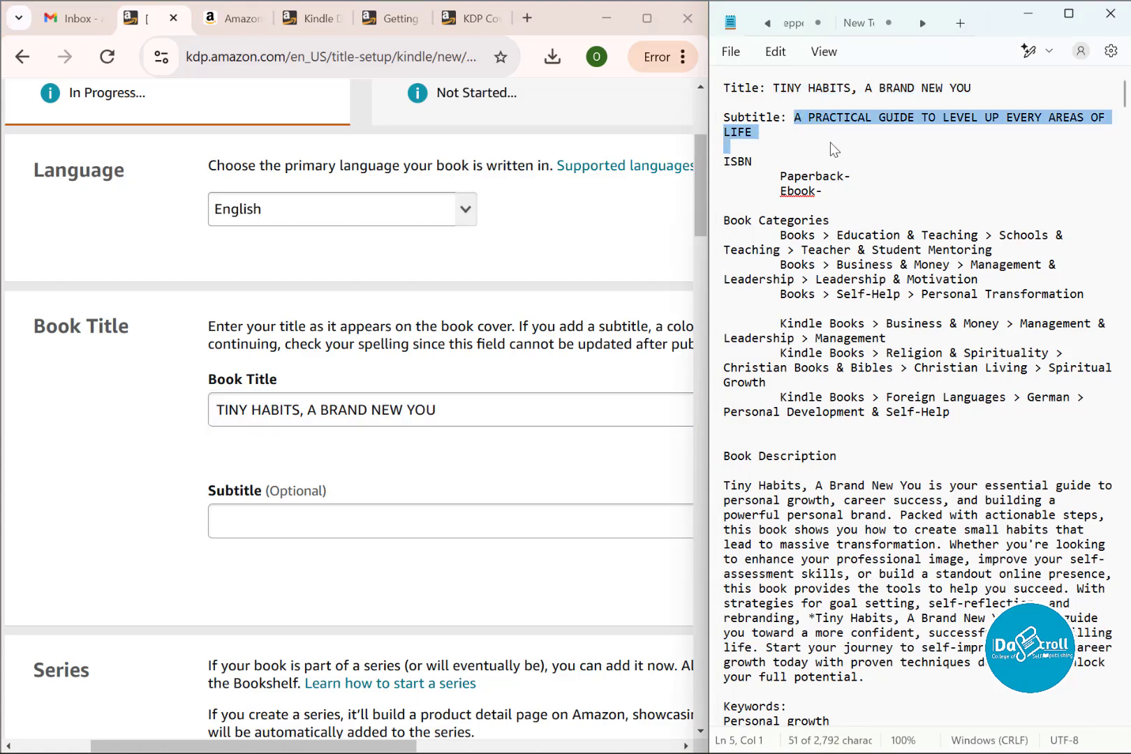
pyautogui.rightClick(845, 130)
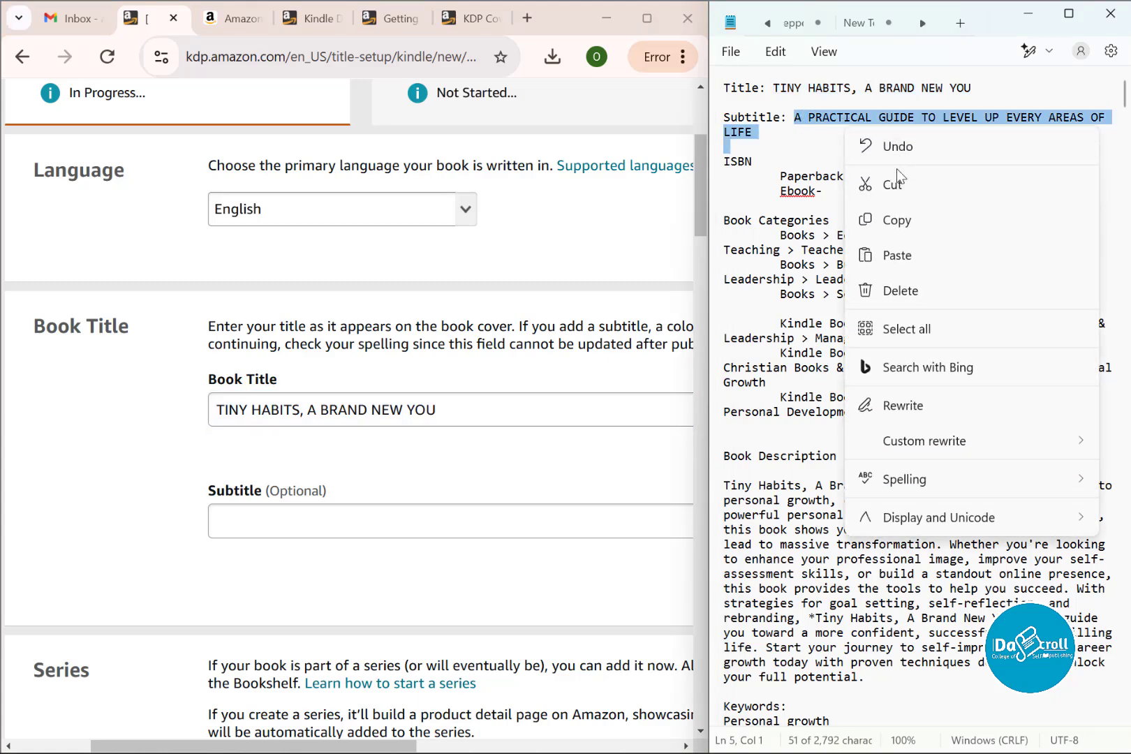
pyautogui.click(914, 225)
pyautogui.click(307, 515)
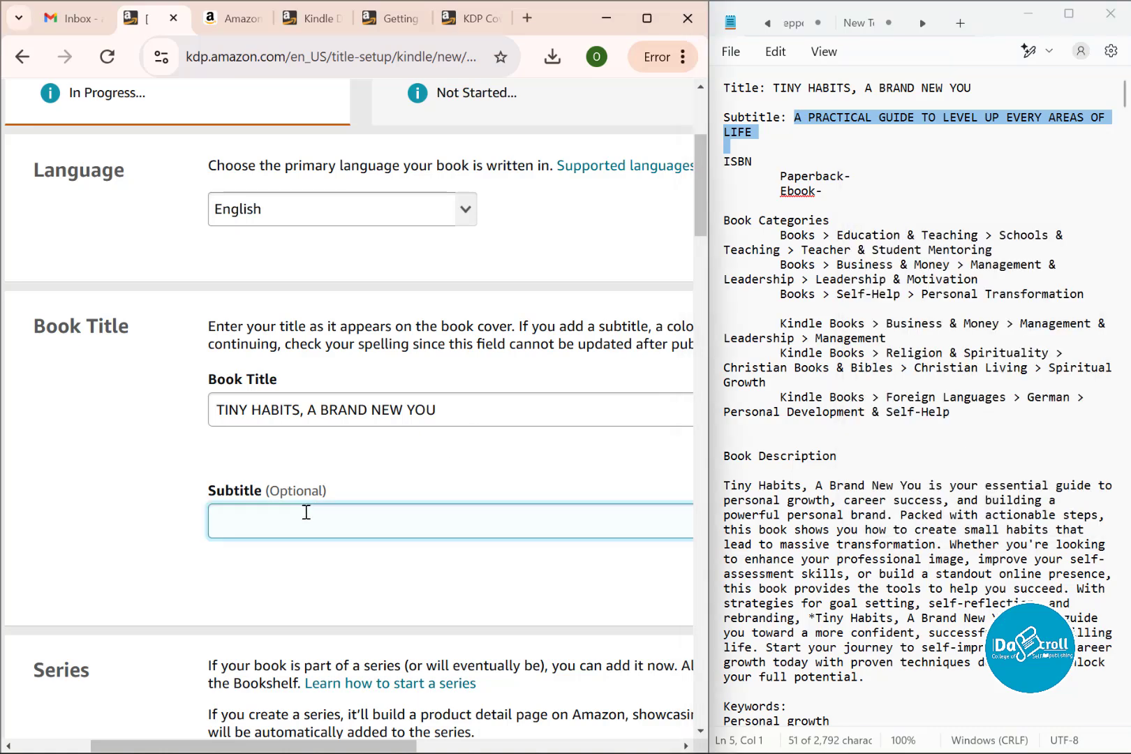
pyautogui.hotkey('ctrl', 'v')
# Step: Examine the Series, Edition Number, Author and Contributors sections of the eBook details form
pyautogui.scroll(-4, 328, 509)
pyautogui.scroll(-1, 333, 514)
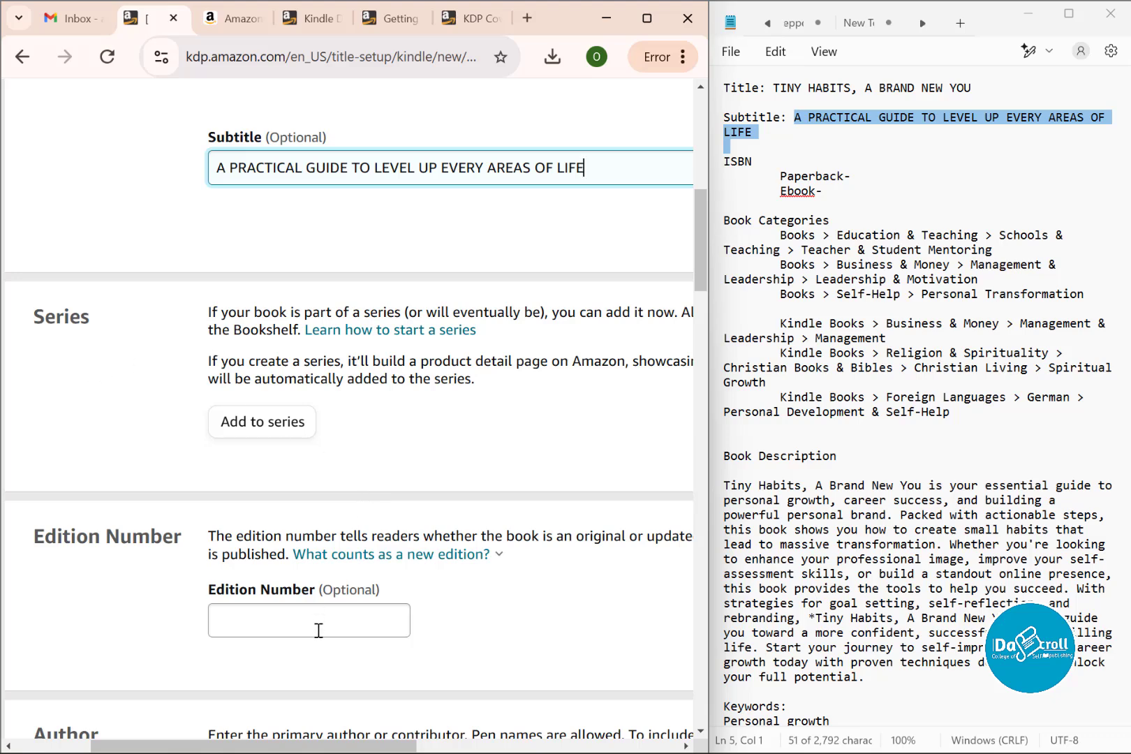
pyautogui.moveTo(270, 745)
pyautogui.mouseDown()
pyautogui.moveTo(413, 746)
pyautogui.moveTo(250, 746)
pyautogui.moveTo(347, 745)
pyautogui.moveTo(293, 745)
pyautogui.mouseUp()
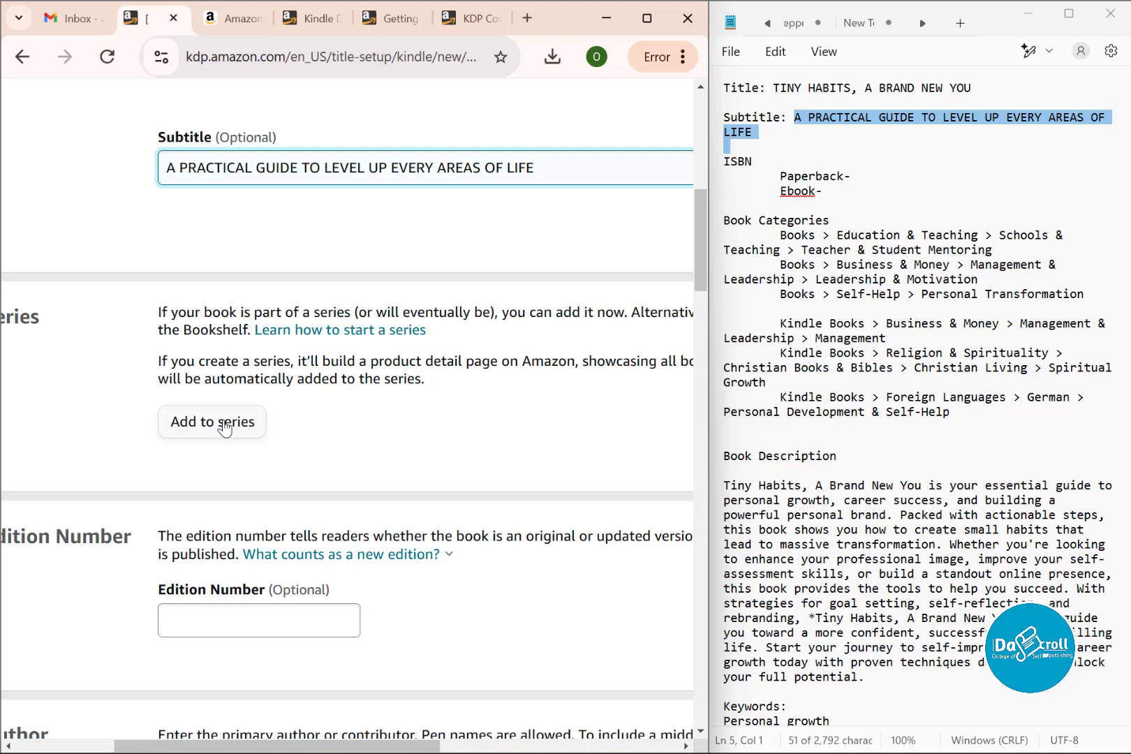
pyautogui.moveTo(232, 750); pyautogui.dragTo(193, 750)
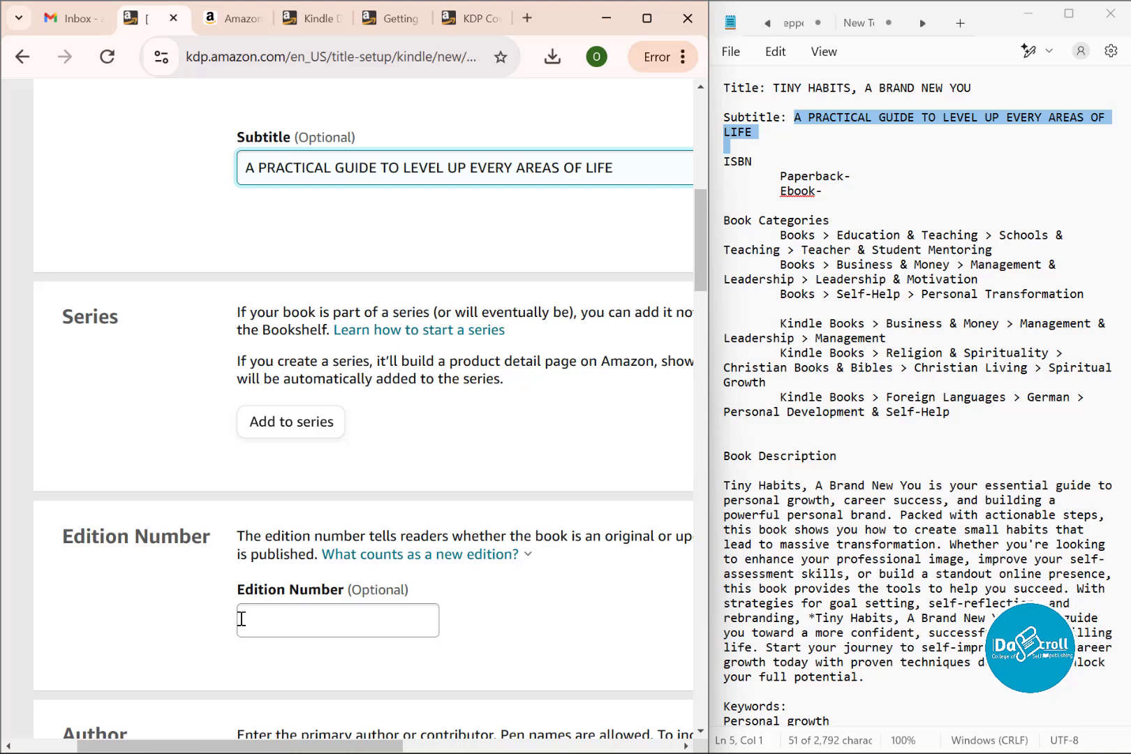
pyautogui.scroll(-2, 302, 641)
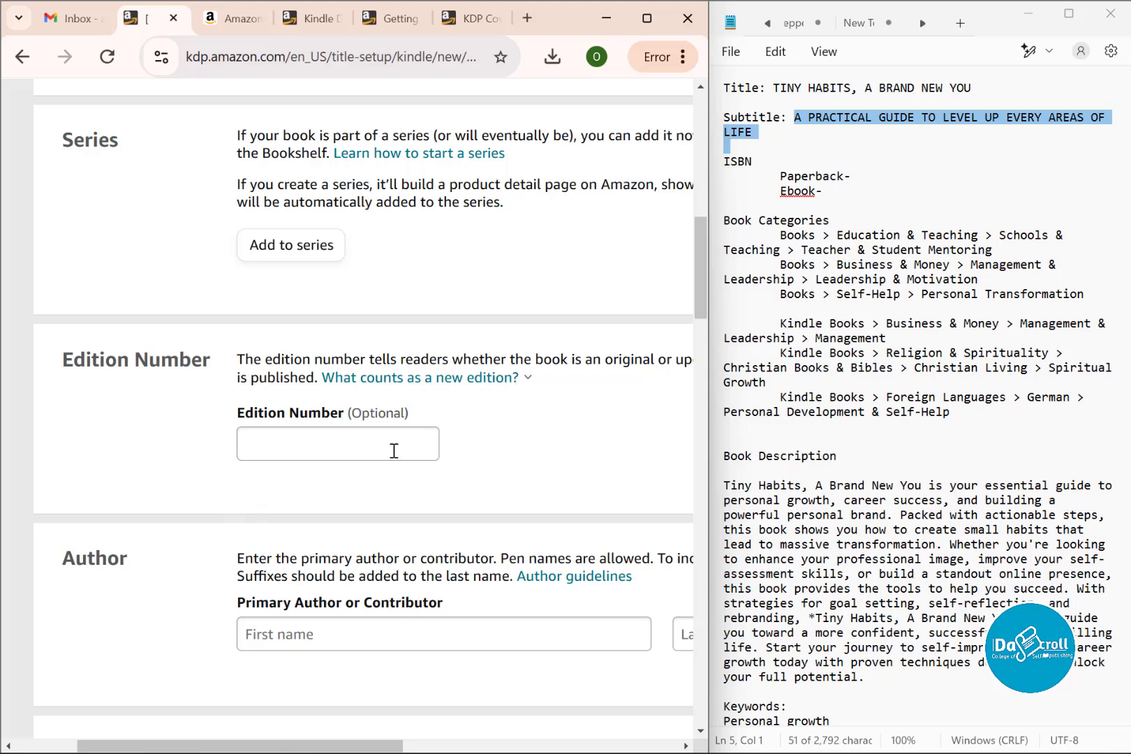
pyautogui.scroll(-1, 331, 382)
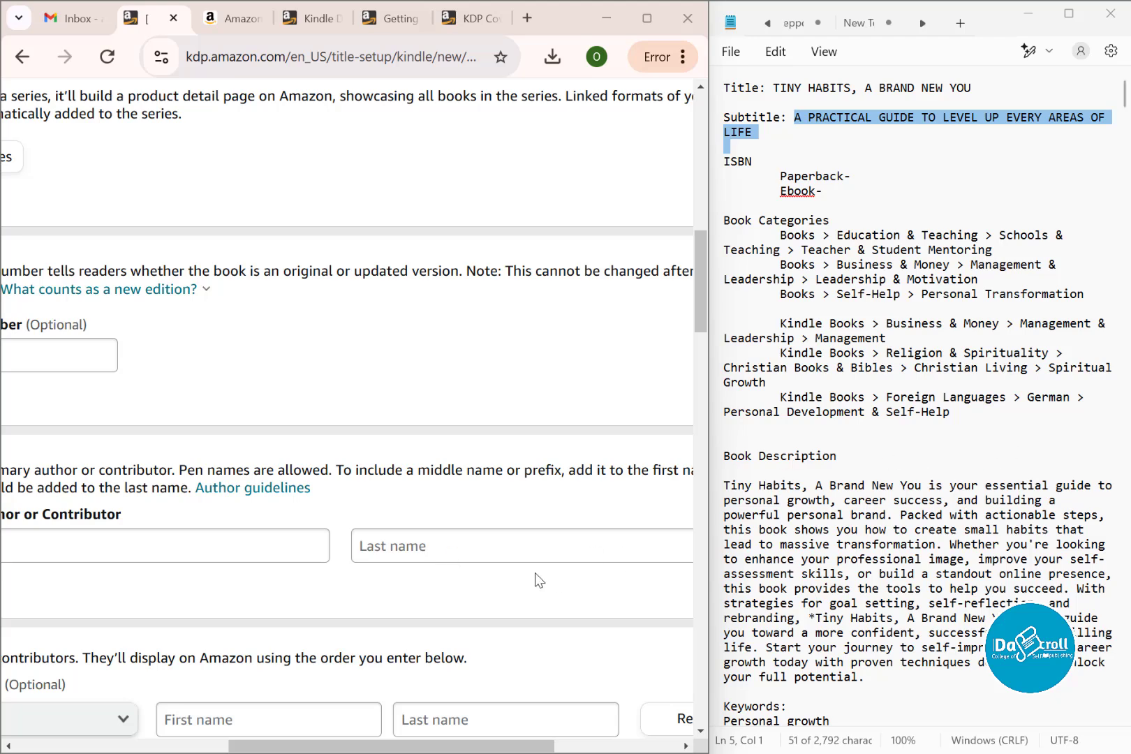
pyautogui.scroll(-1, 361, 599)
pyautogui.moveTo(306, 747); pyautogui.dragTo(238, 751)
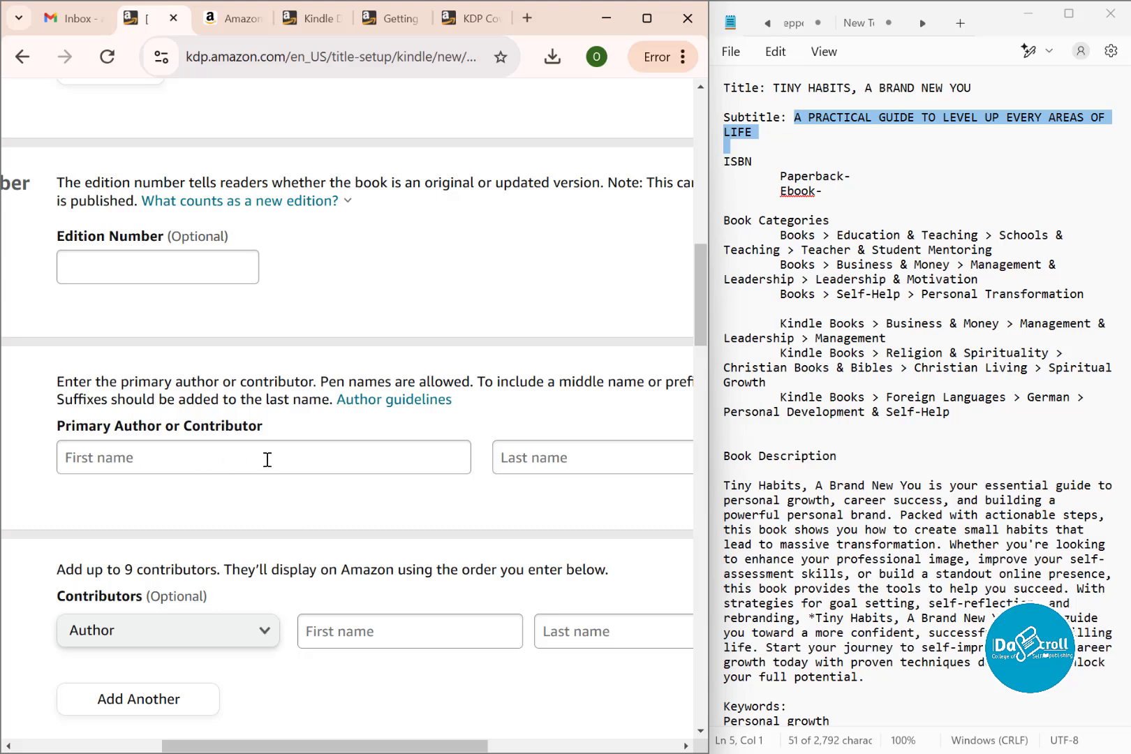
pyautogui.scroll(-4, 481, 536)
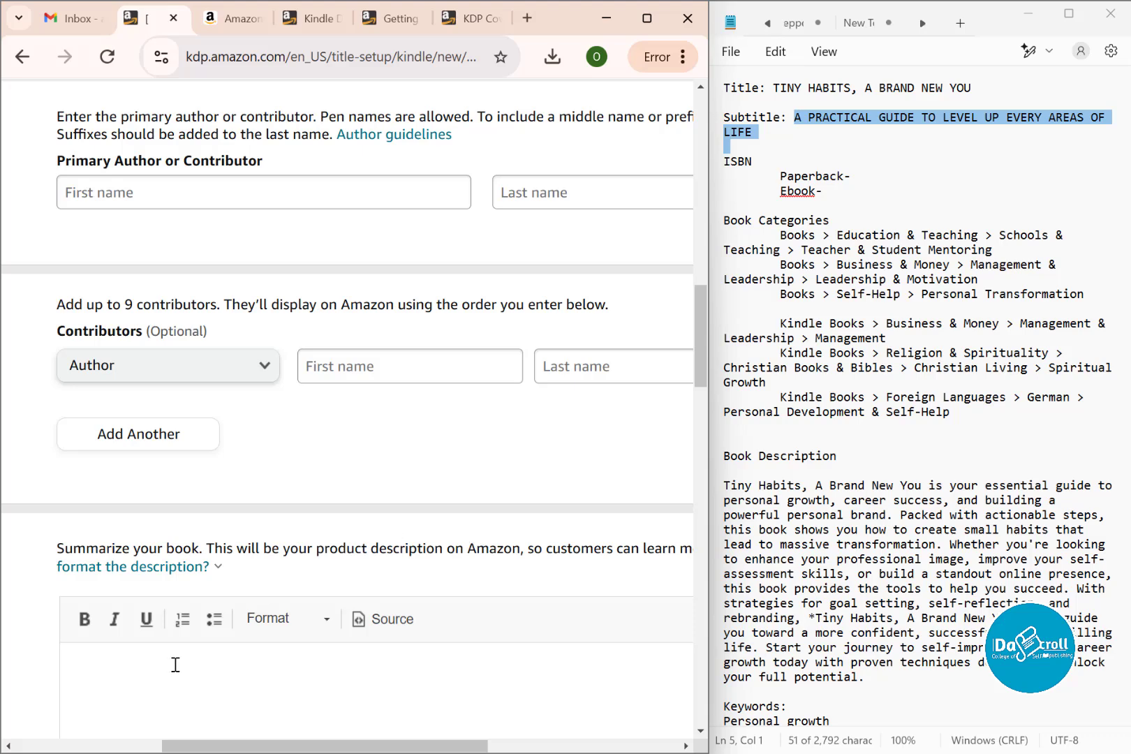
pyautogui.scroll(3, 589, 603)
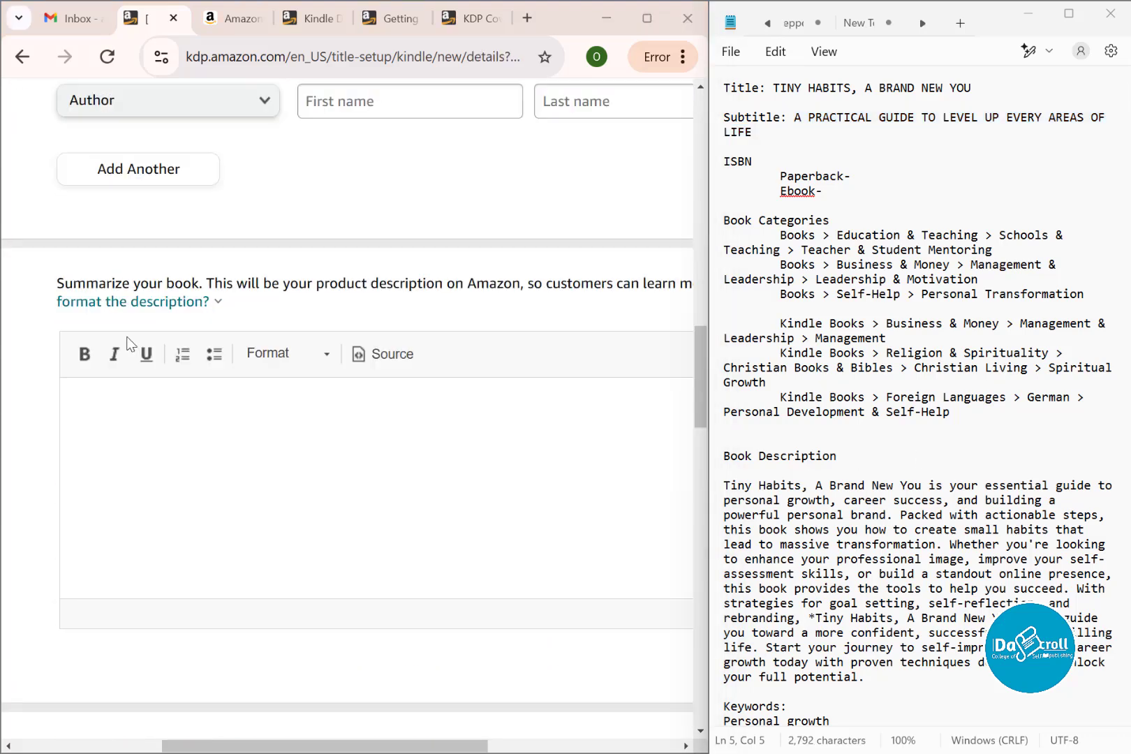
# Step: Check the description editor's character allowance, and view the keyword-focused book description in the ChatGPT conversation
pyautogui.hscroll(6, 158, 301)
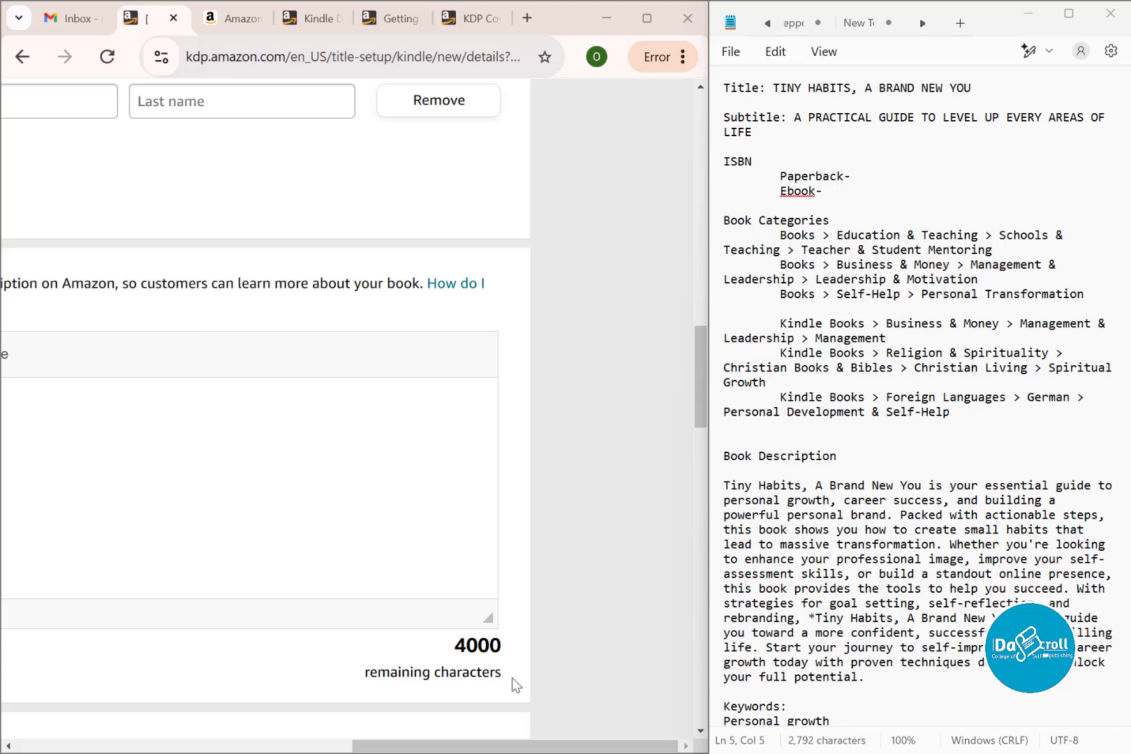
pyautogui.moveTo(566, 747); pyautogui.dragTo(378, 747)
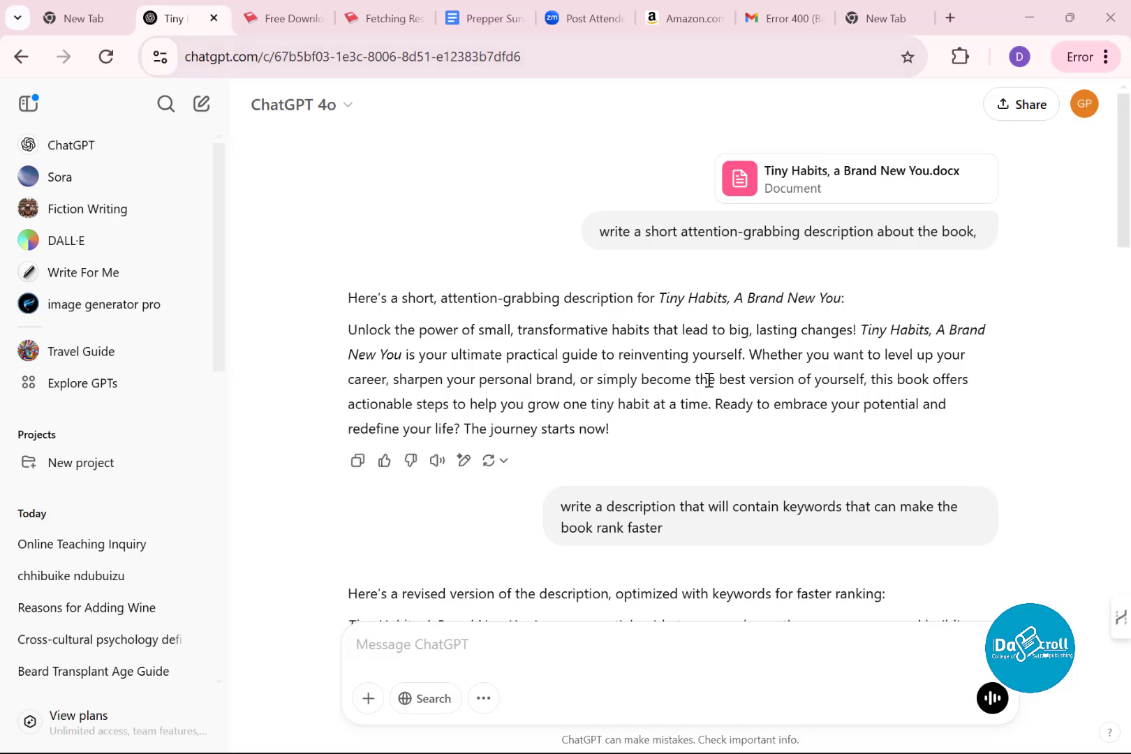
pyautogui.scroll(-4, 673, 356)
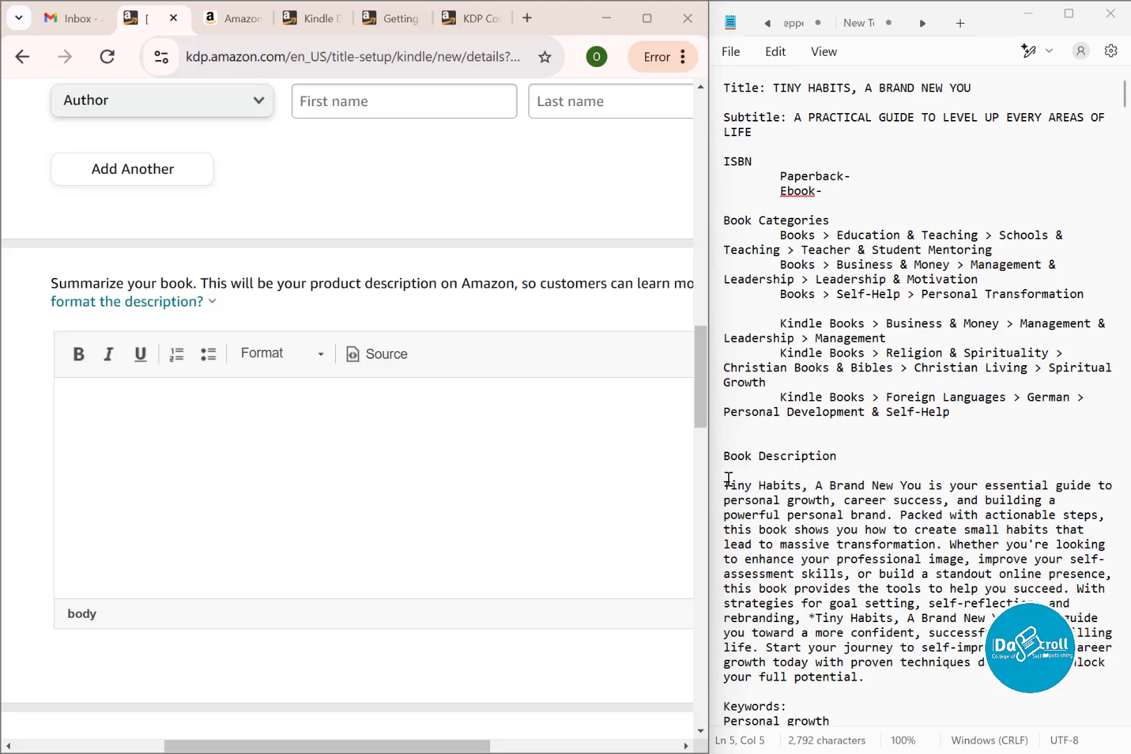
# Step: Copy the full Book Description paragraph from the notes and paste it into the eBook's description editor
pyautogui.moveTo(728, 486); pyautogui.dragTo(894, 688)
pyautogui.rightClick(847, 565)
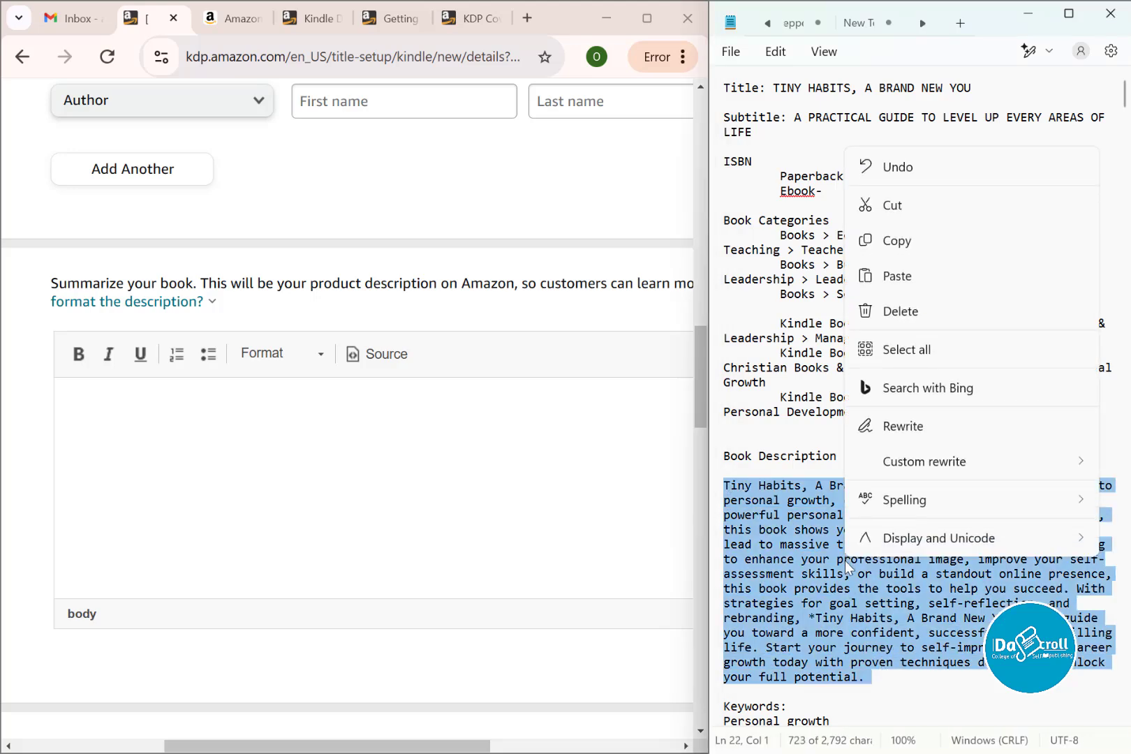
pyautogui.click(896, 241)
pyautogui.click(225, 573)
pyautogui.hotkey('ctrl', 'v')
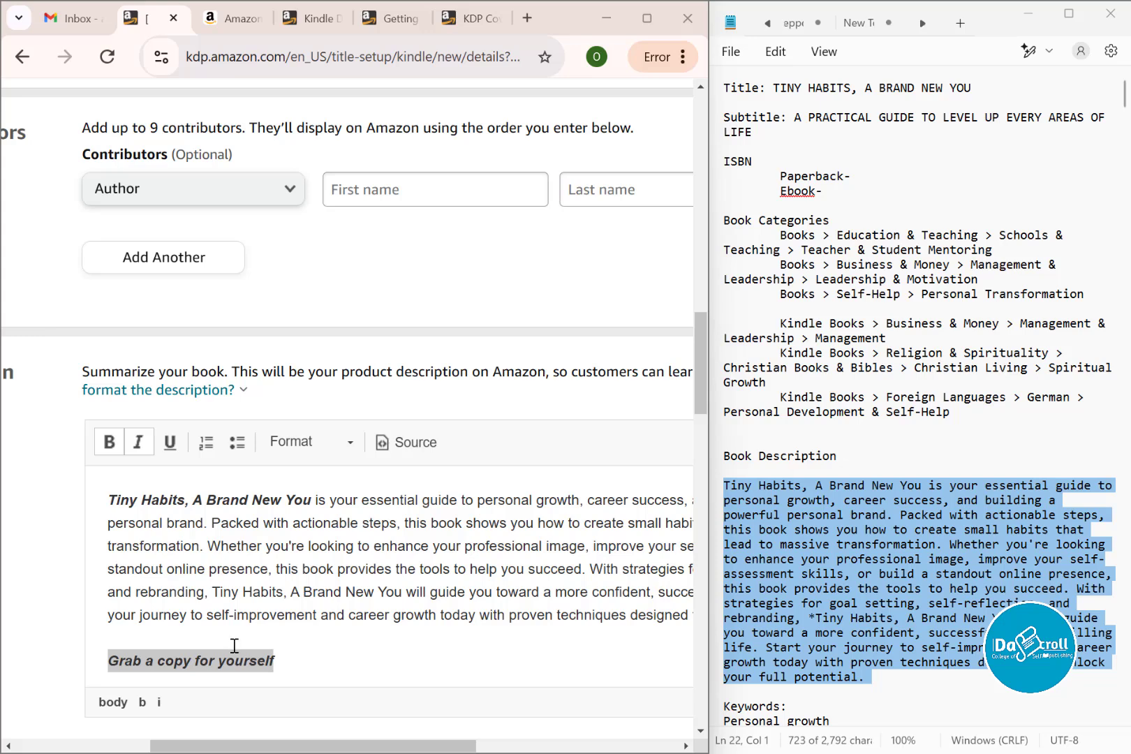
# Step: Set Publishing Rights to "I own the copyright and I hold the necessary publishing rights."
pyautogui.scroll(-1, 245, 628)
pyautogui.scroll(-5, 530, 520)
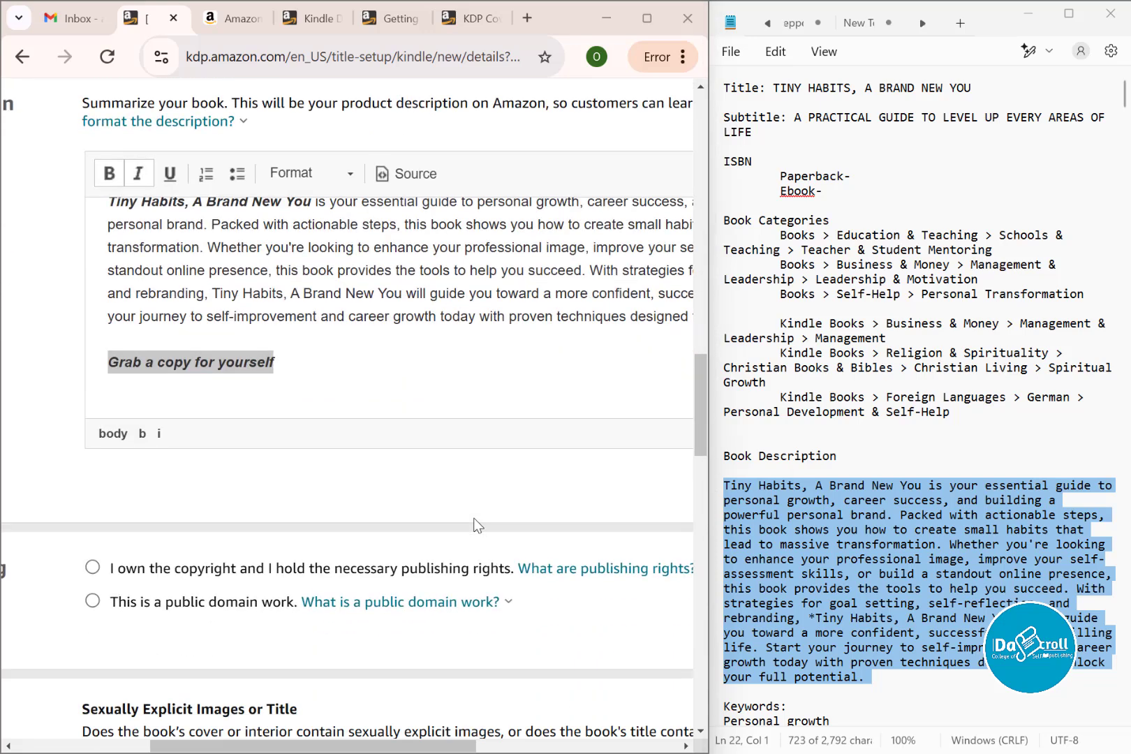
pyautogui.moveTo(227, 749); pyautogui.dragTo(104, 749)
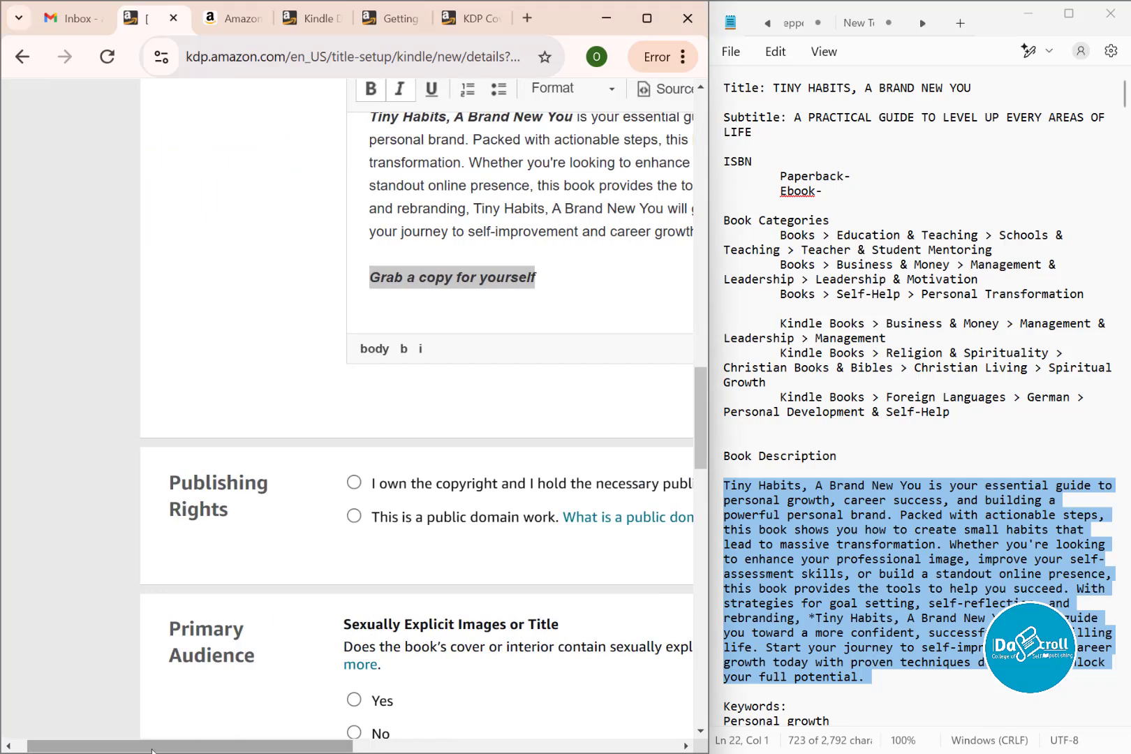
pyautogui.scroll(7, 293, 586)
pyautogui.scroll(-8, 296, 587)
pyautogui.moveTo(293, 746); pyautogui.dragTo(386, 747)
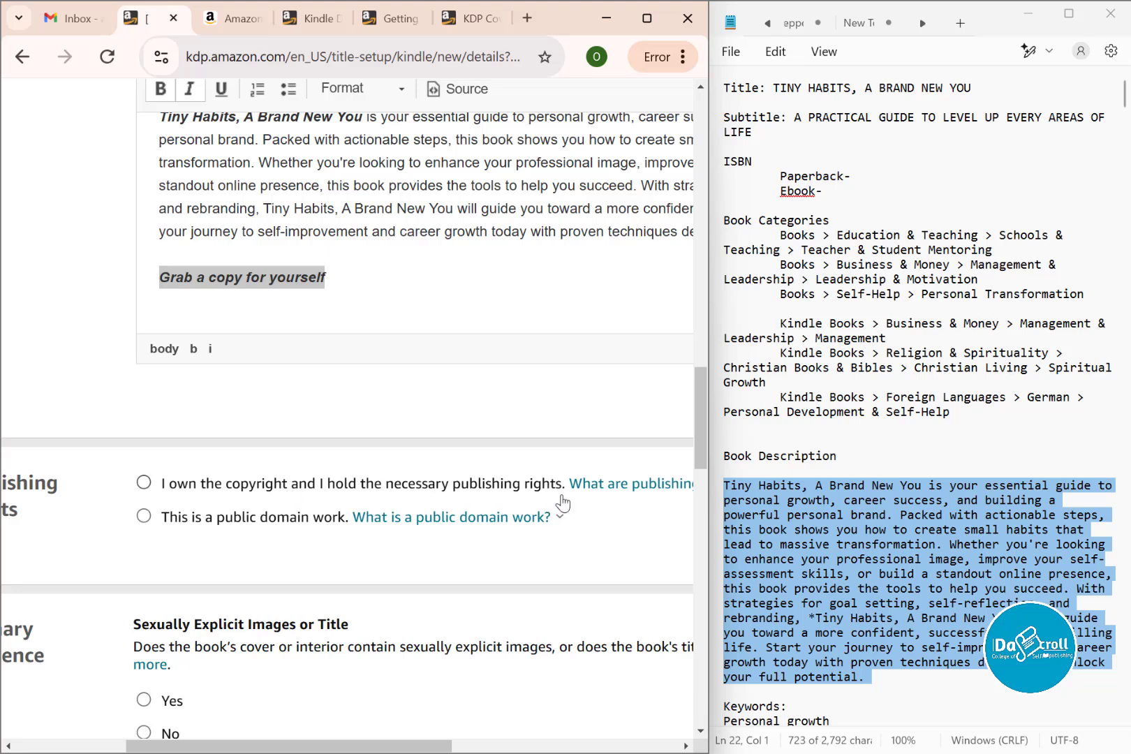
pyautogui.hscroll(5, 570, 497)
pyautogui.moveTo(479, 747); pyautogui.dragTo(250, 747)
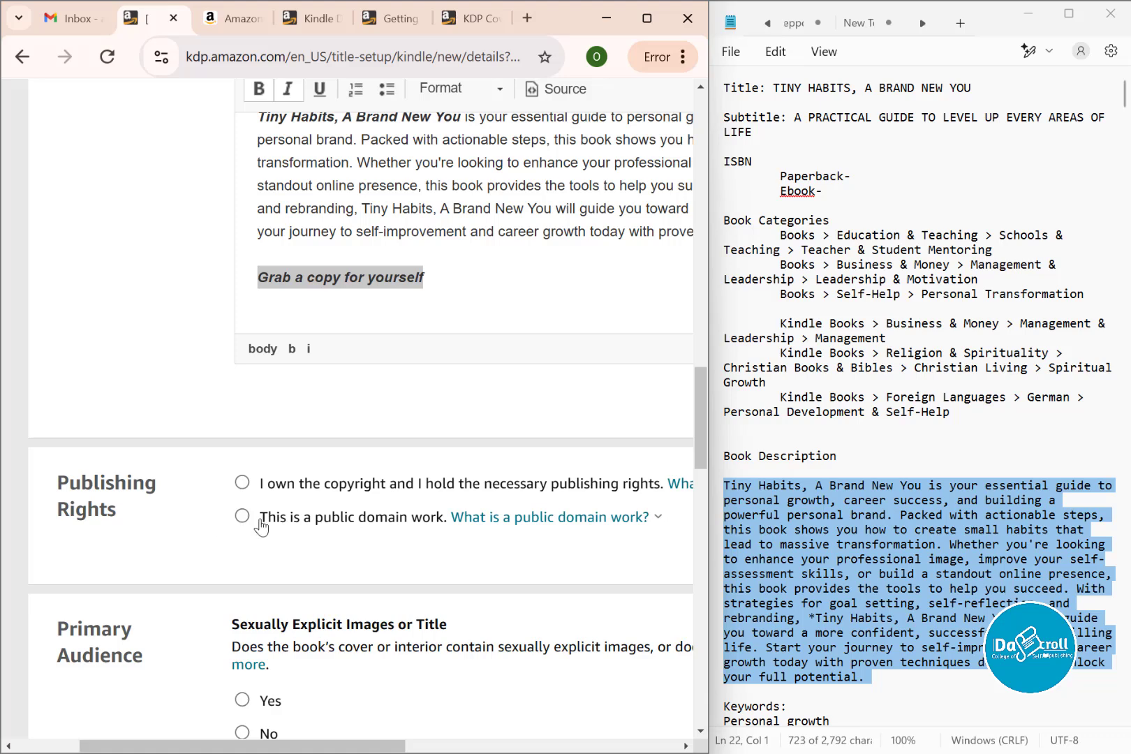
pyautogui.click(242, 482)
pyautogui.hscroll(5, 670, 482)
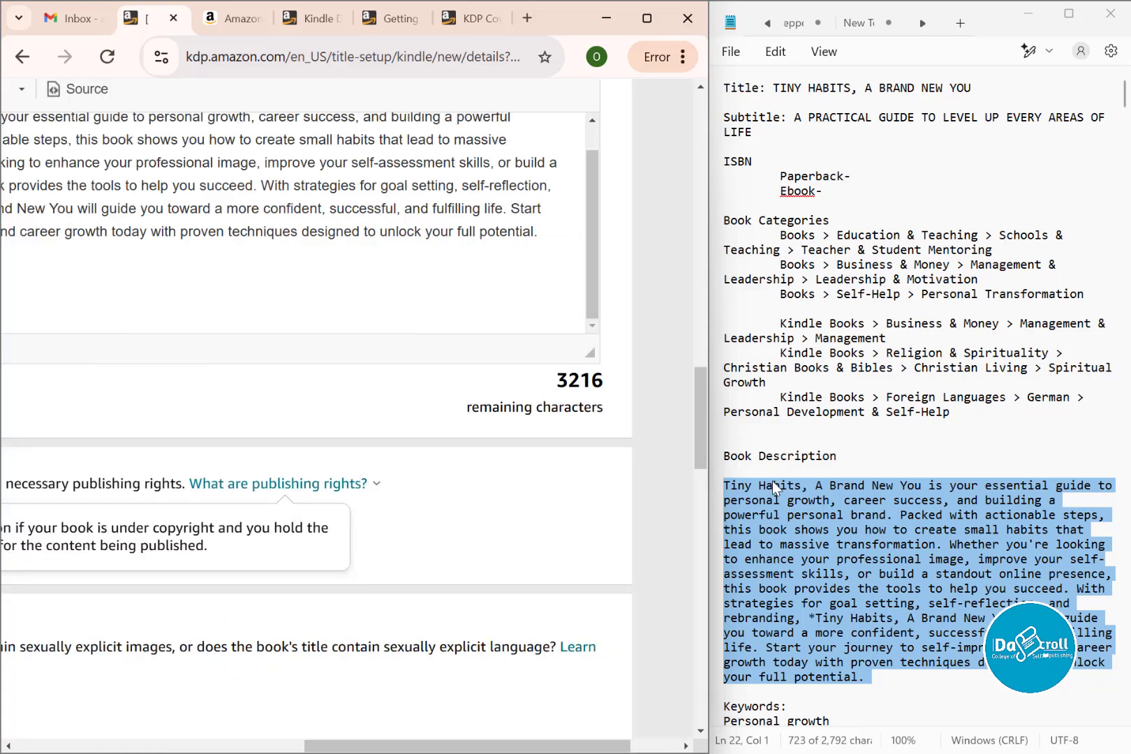
# Step: Answer No to the Sexually Explicit Images or Title question under Primary Audience
pyautogui.moveTo(489, 746); pyautogui.dragTo(312, 749)
pyautogui.scroll(-4, 432, 527)
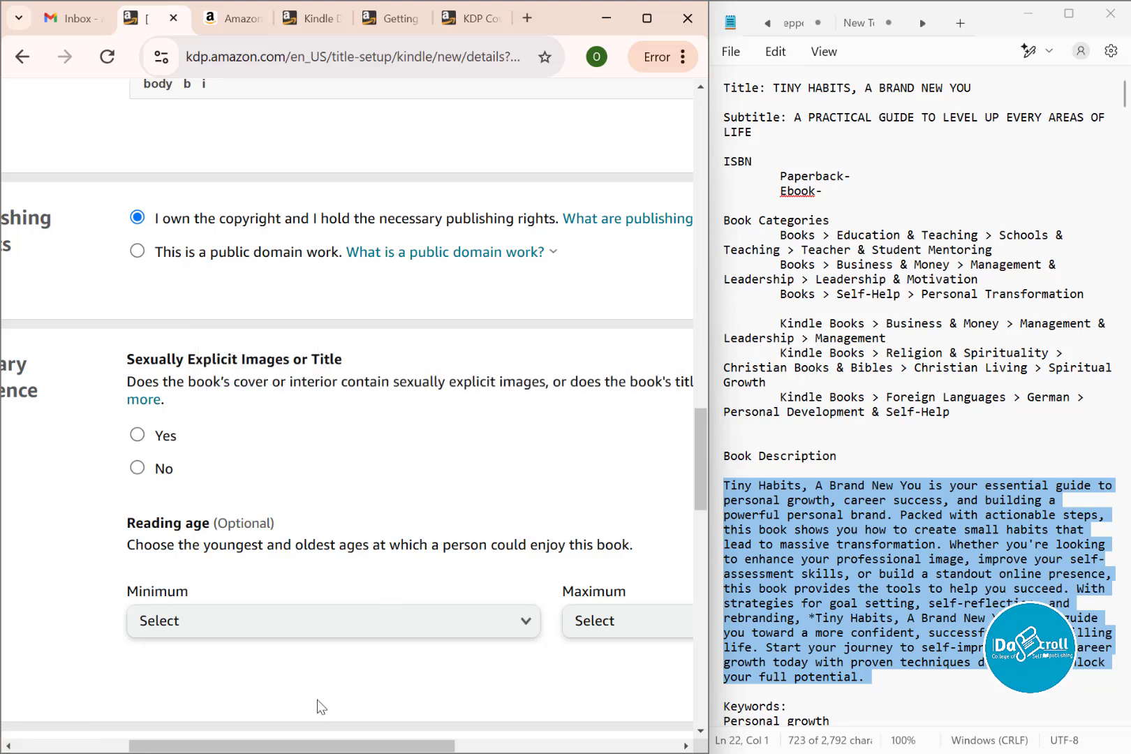
pyautogui.moveTo(299, 747); pyautogui.dragTo(224, 747)
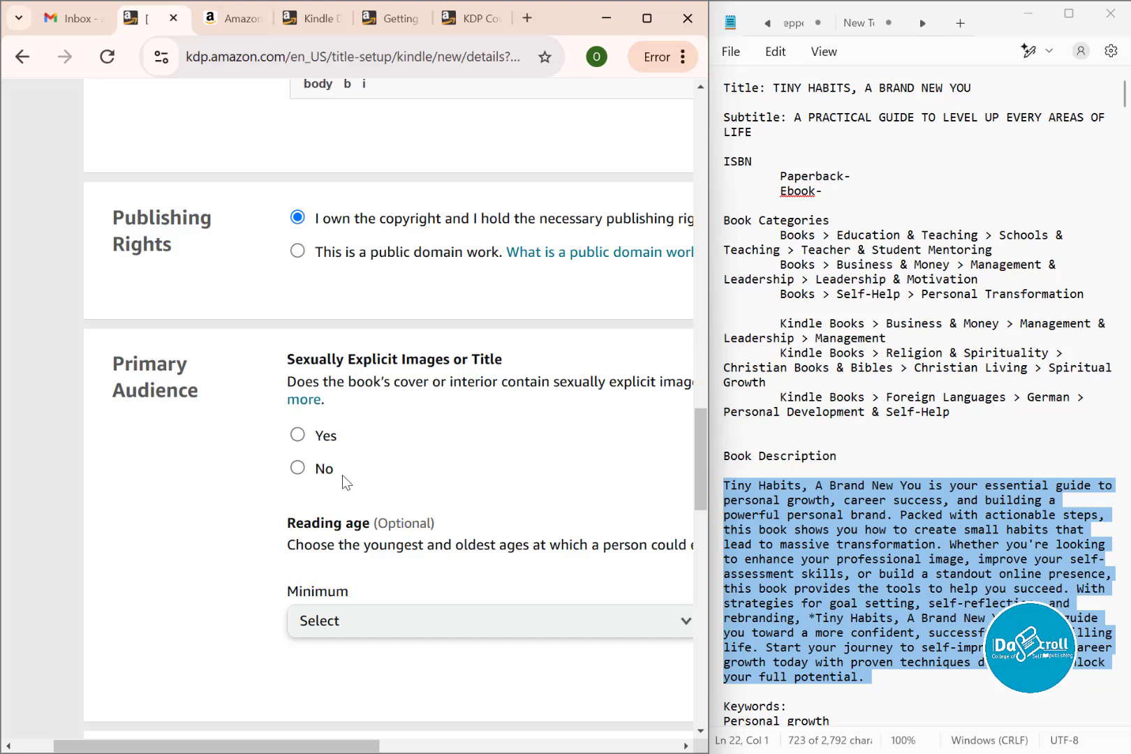
pyautogui.click(311, 469)
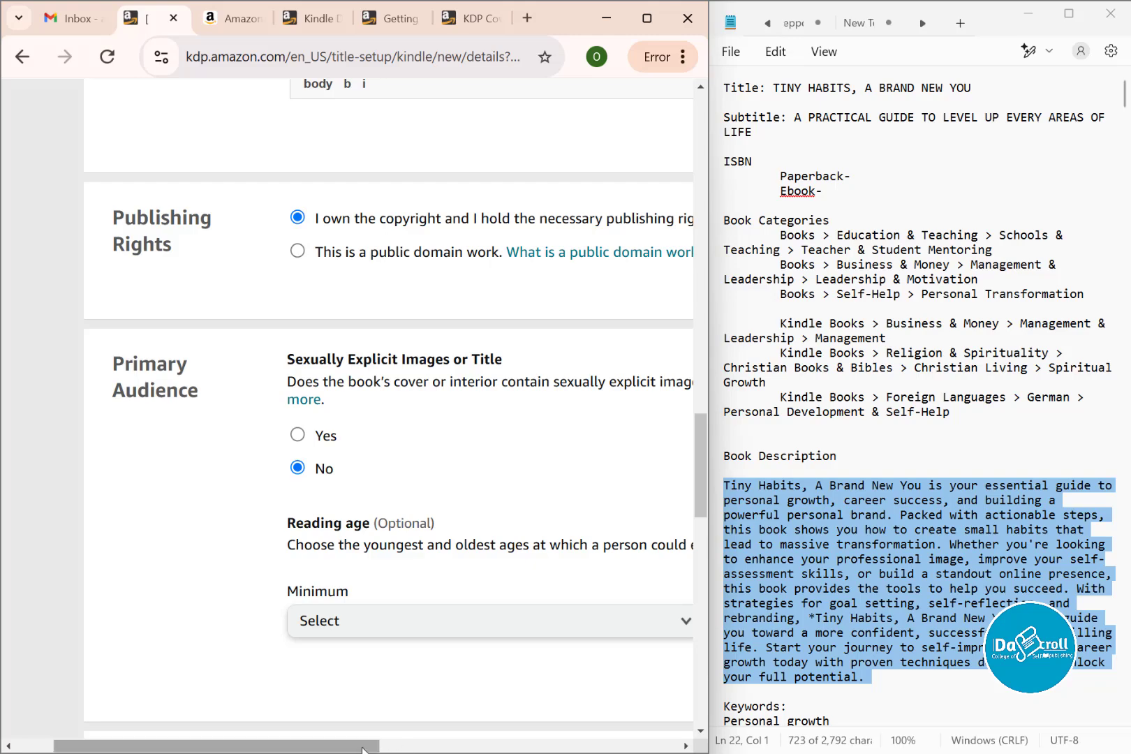
# Step: Look over the optional reading age and the primary marketplace choices, keeping Amazon.com as the marketplace
pyautogui.moveTo(363, 747); pyautogui.dragTo(404, 729)
pyautogui.scroll(-5, 434, 597)
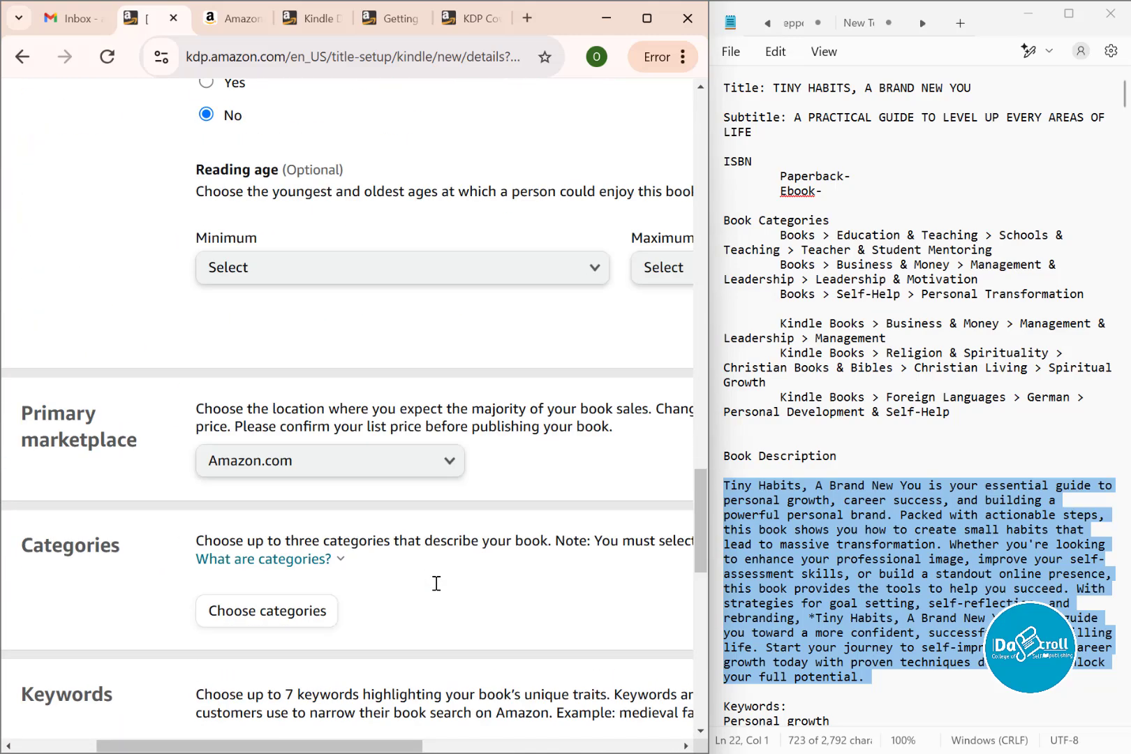
pyautogui.scroll(2, 436, 583)
pyautogui.scroll(-2, 436, 583)
pyautogui.click(349, 462)
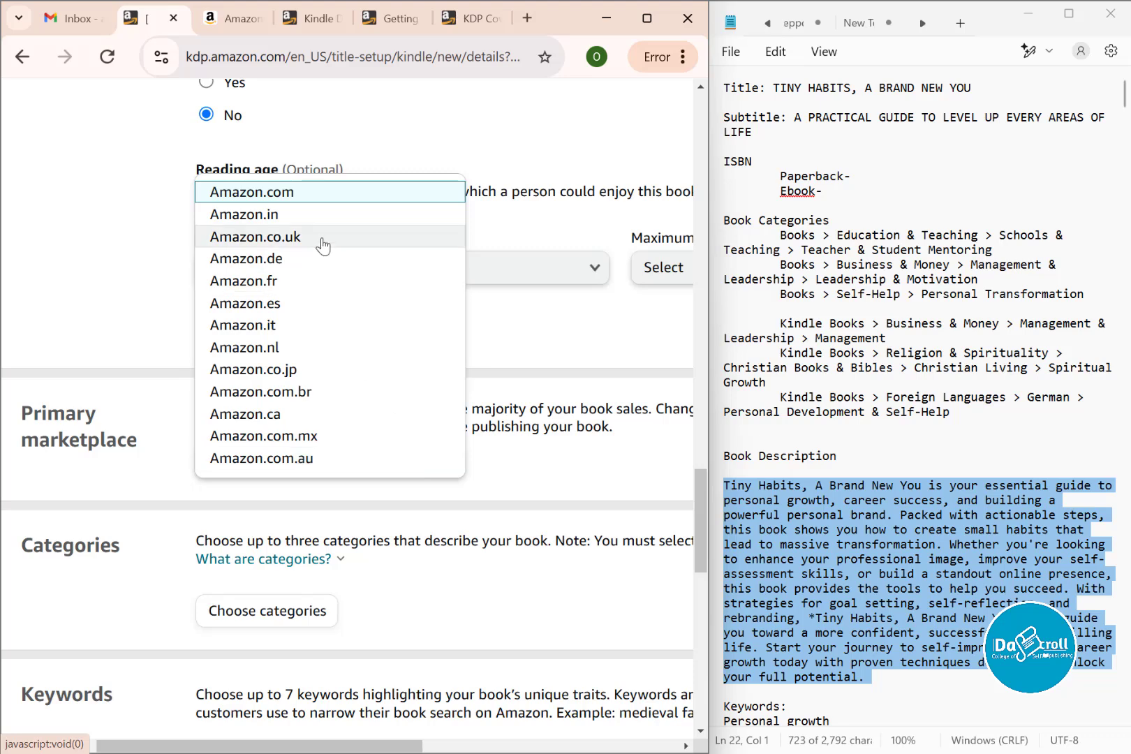
pyautogui.click(292, 193)
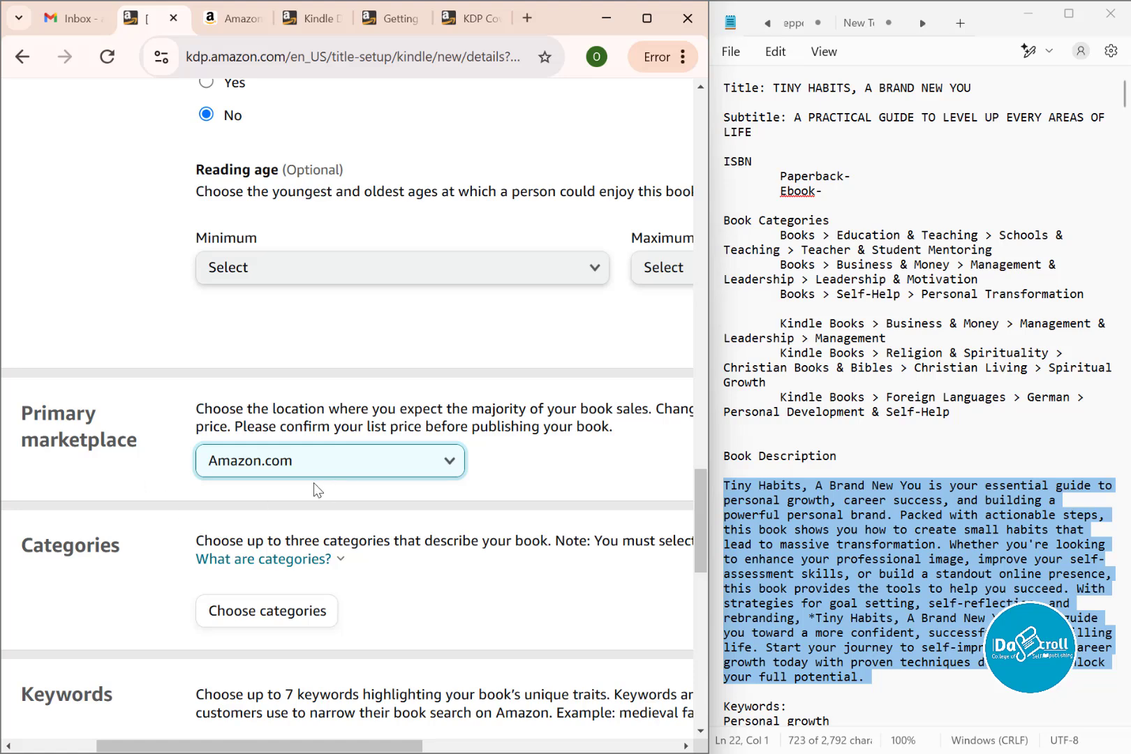
# Step: Switch from the Categories section to the Amazon store and set its search department to Books
pyautogui.scroll(-3, 315, 489)
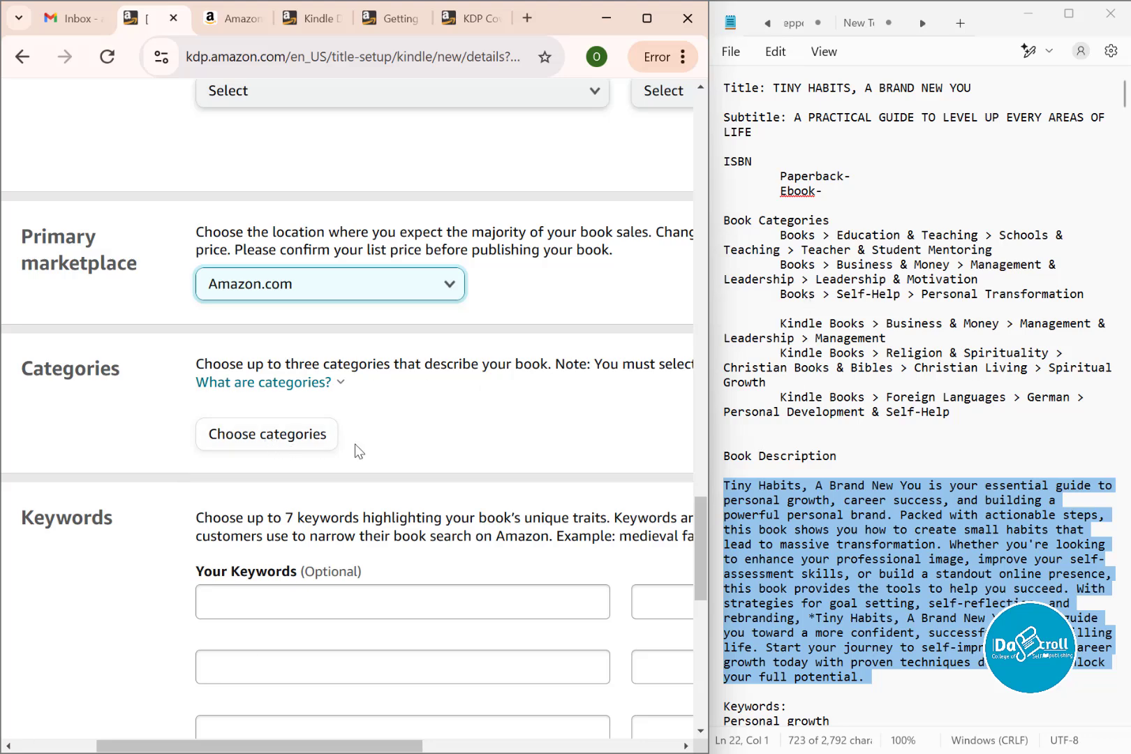
pyautogui.click(940, 90)
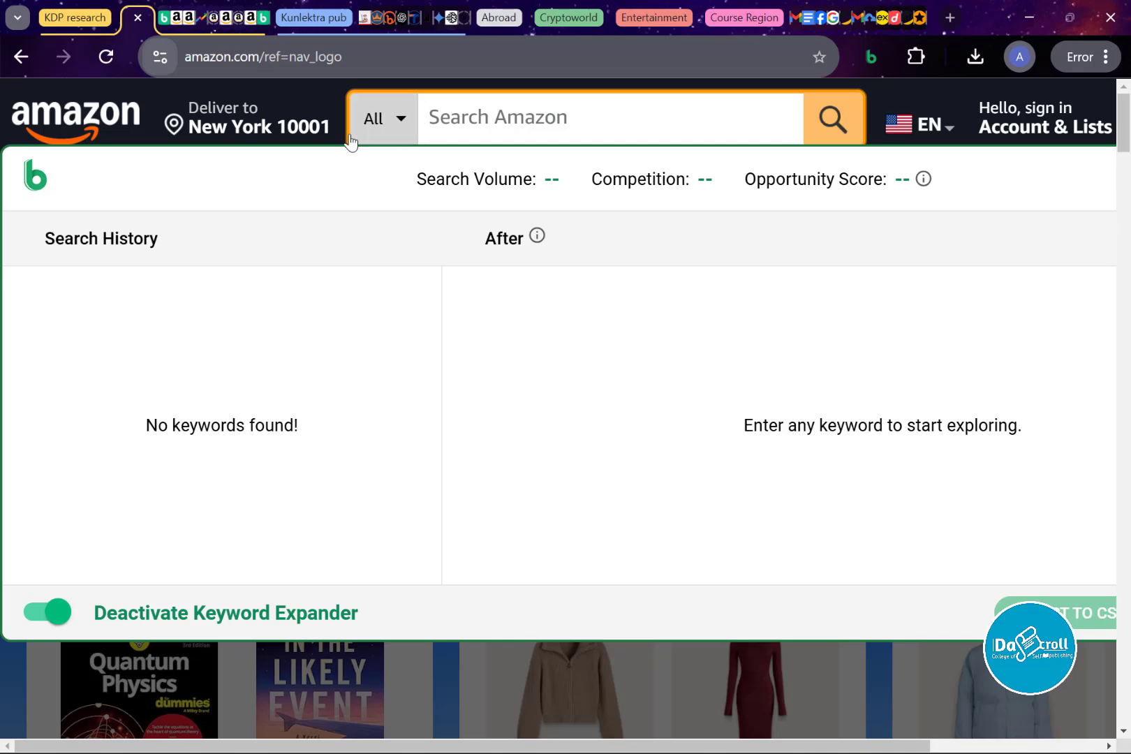
pyautogui.click(398, 136)
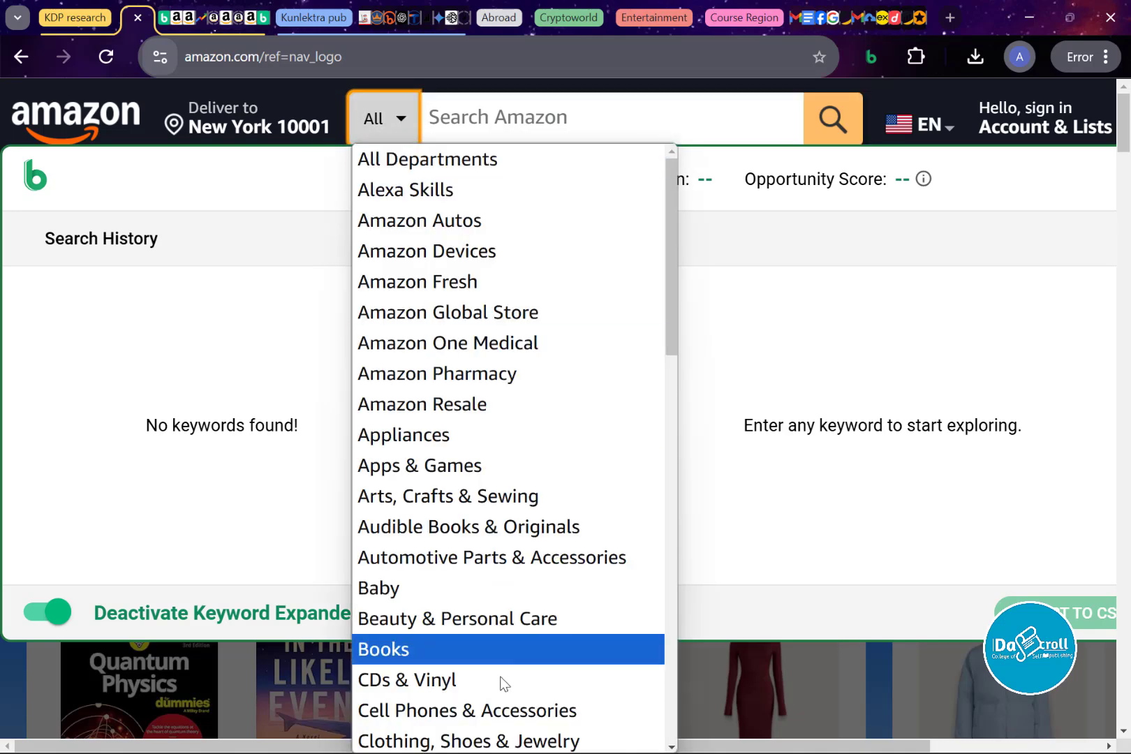
pyautogui.click(433, 648)
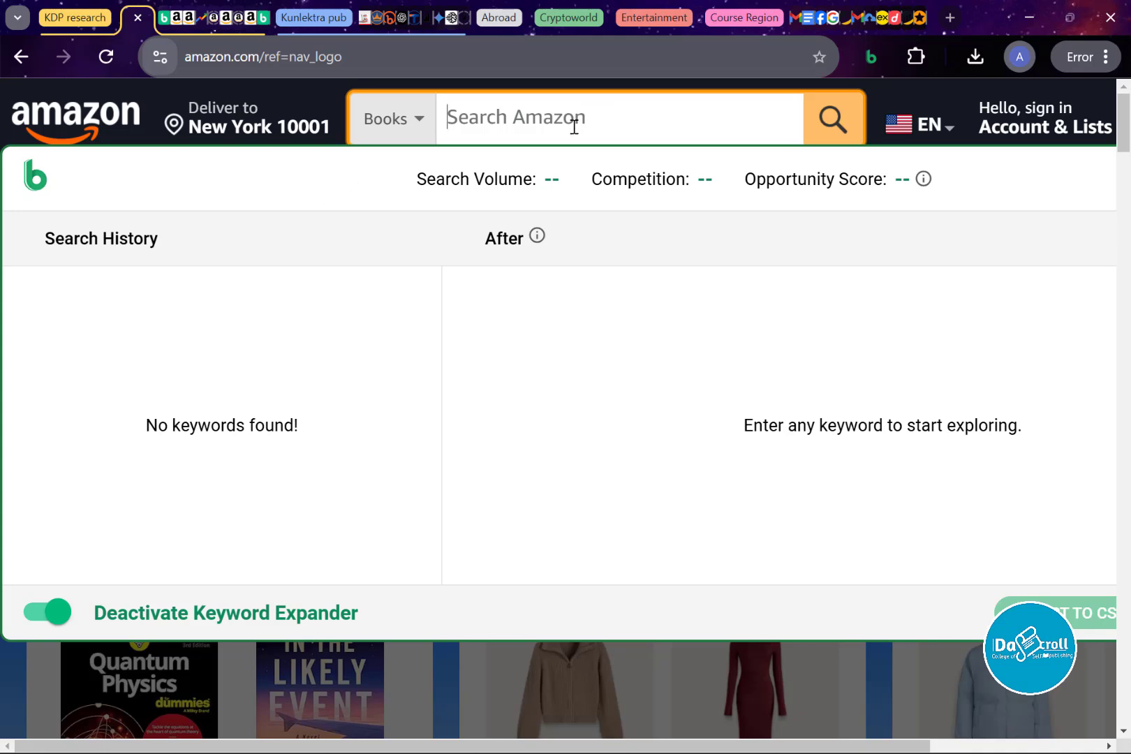
pyautogui.click(644, 680)
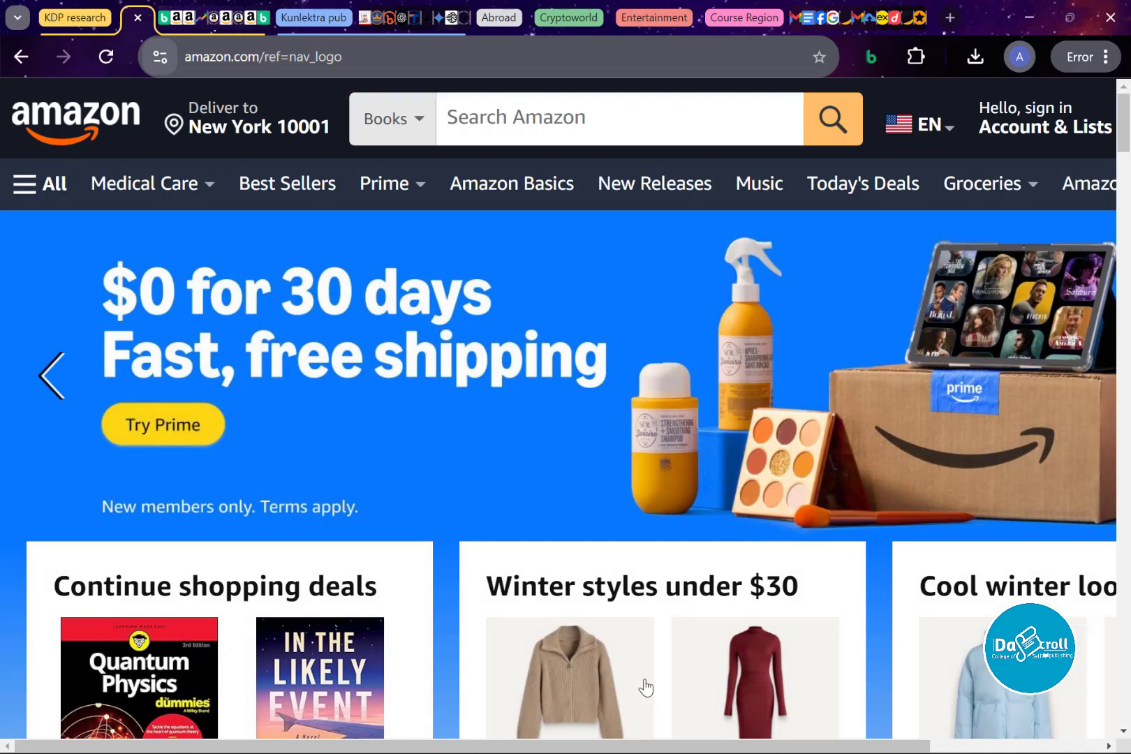
# Step: Open the Amazon Best Sellers page and narrow it to the Books department
pyautogui.click(279, 187)
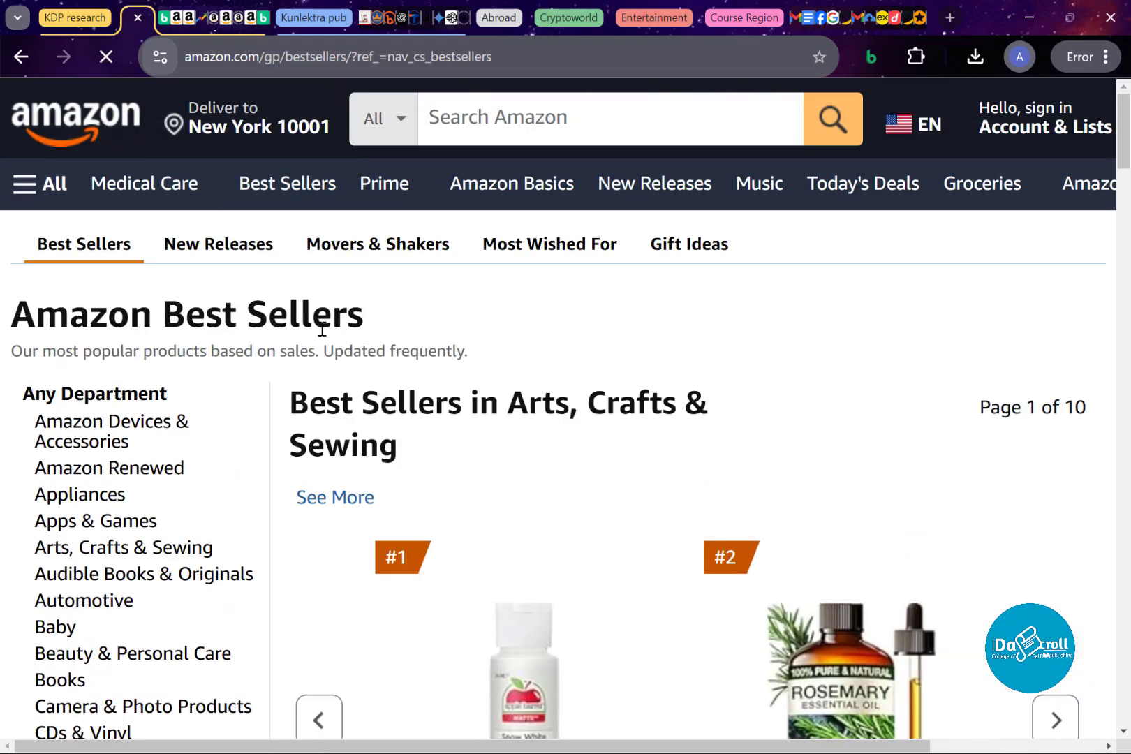
pyautogui.scroll(-1, 321, 326)
pyautogui.scroll(-3, 321, 329)
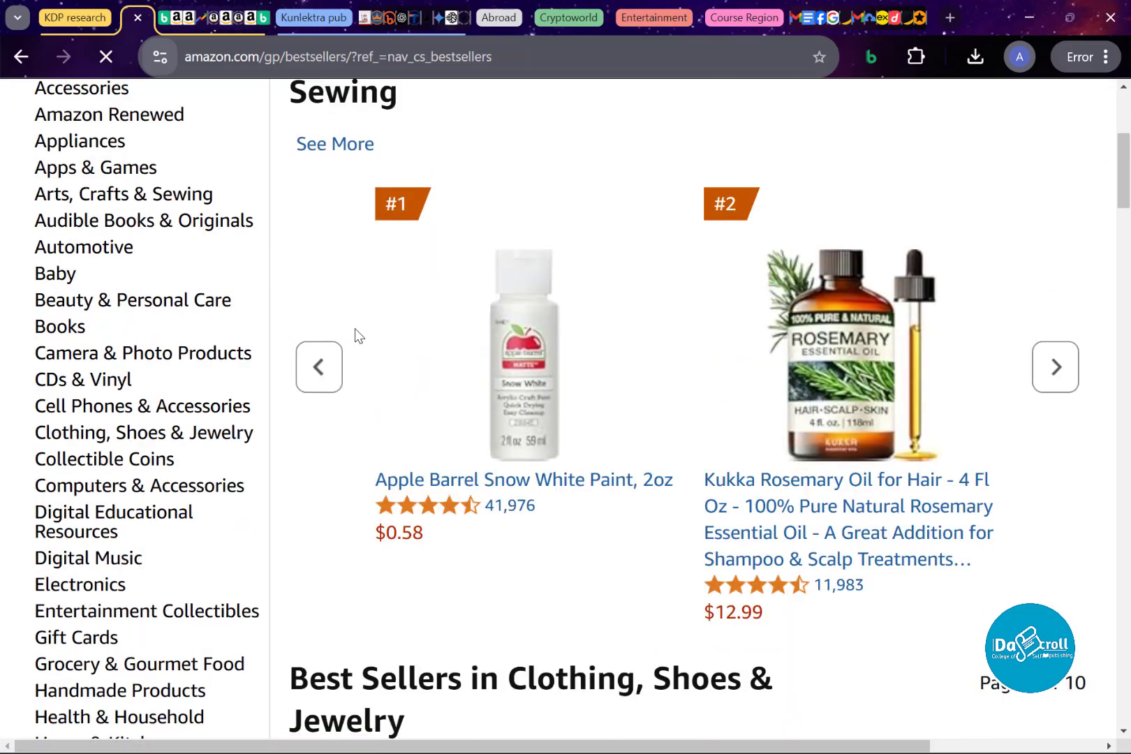
pyautogui.click(356, 334)
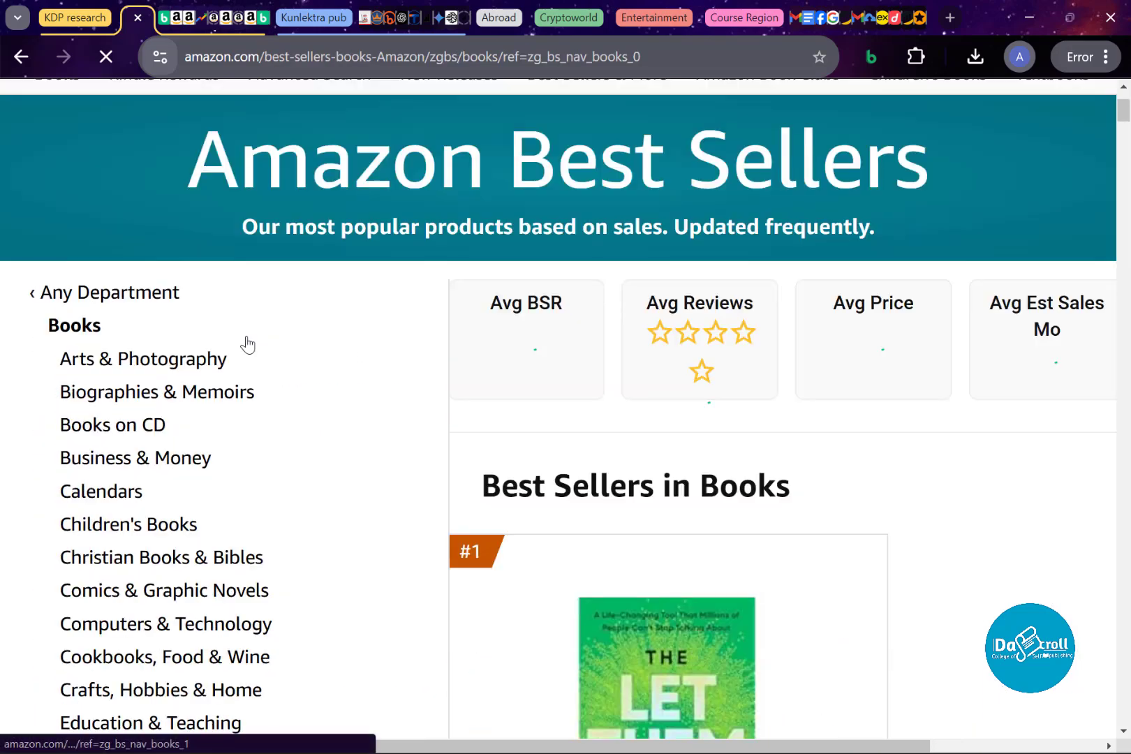
# Step: Look through the book department list on the Best Sellers page and narrow it to Self-Help
pyautogui.scroll(-5, 247, 342)
pyautogui.scroll(5, 247, 342)
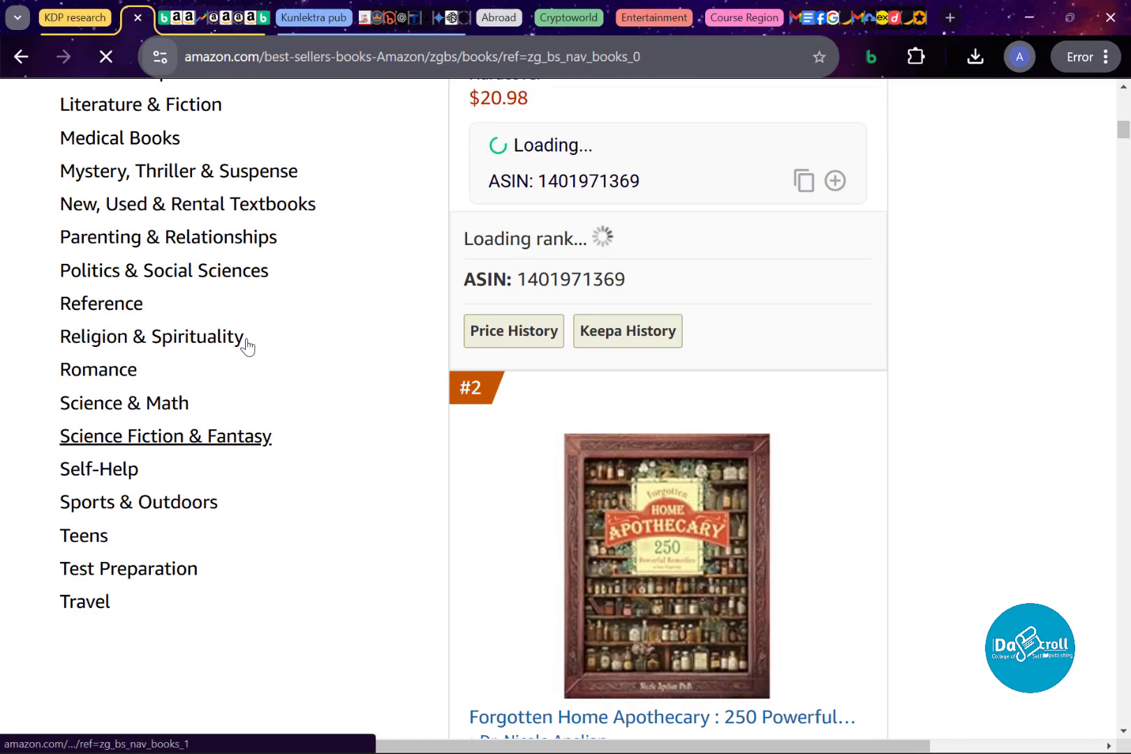
pyautogui.scroll(-1, 247, 342)
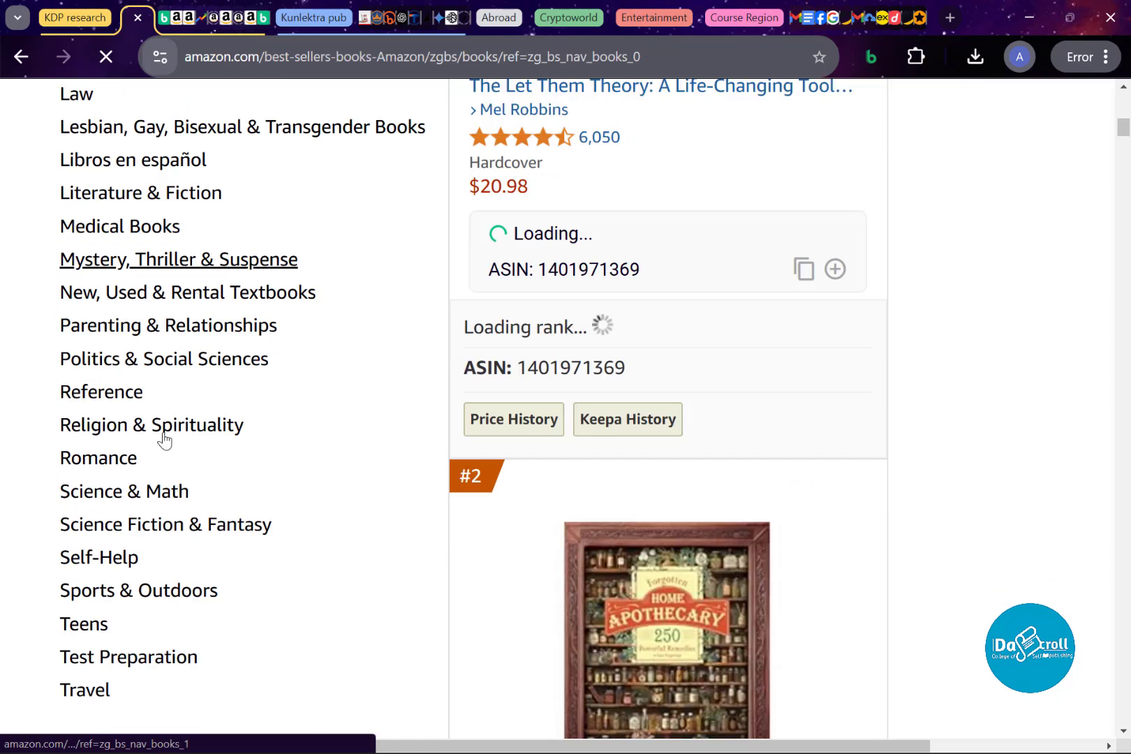
pyautogui.click(95, 571)
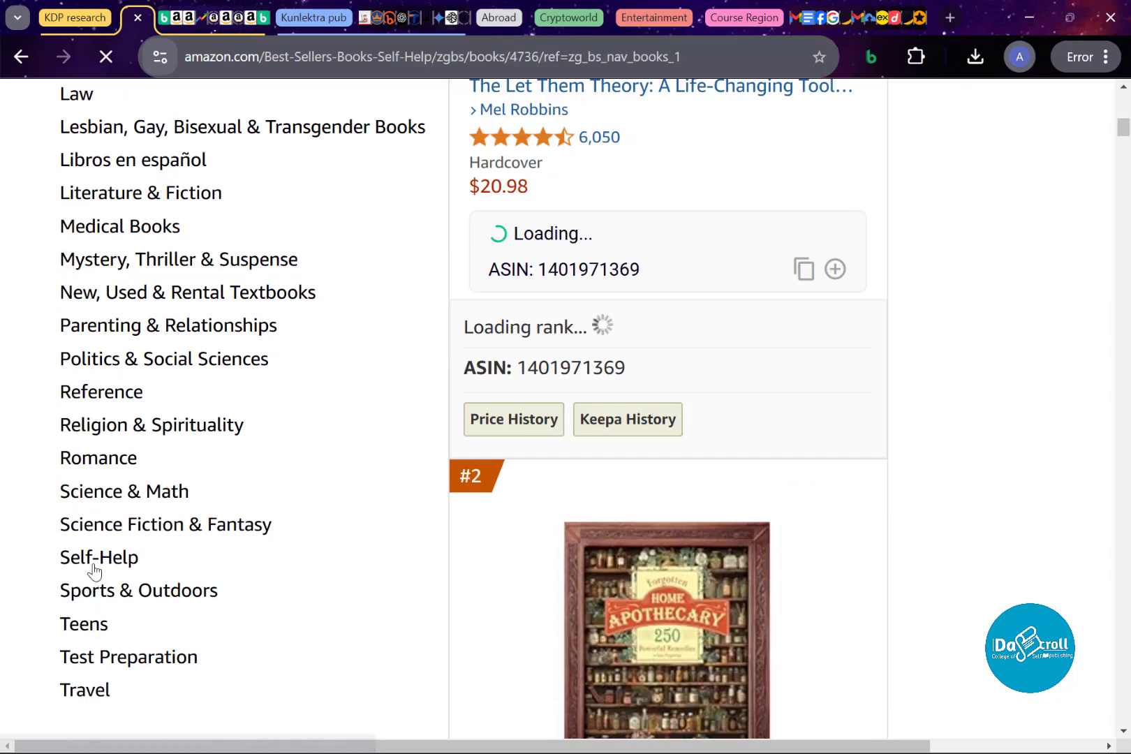
# Step: Examine the Self-Help subcategories and the category rankings shown for the number one best seller
pyautogui.scroll(-5, 339, 563)
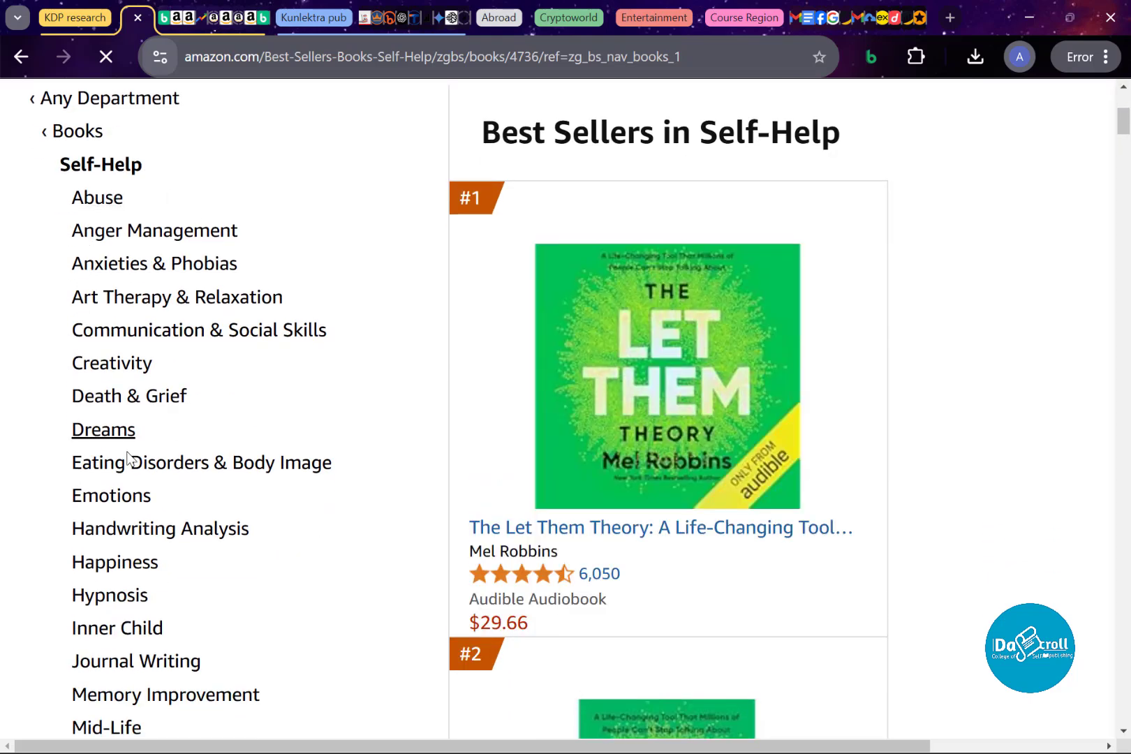
pyautogui.scroll(-2, 39, 269)
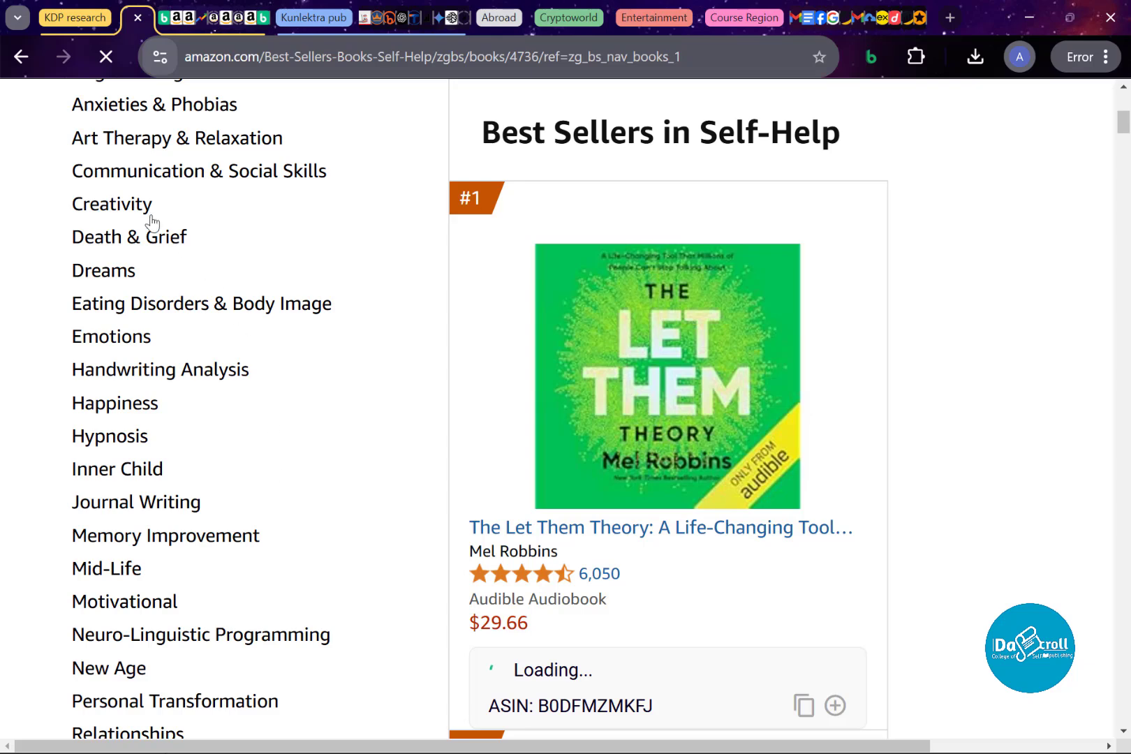
pyautogui.scroll(5, 119, 482)
pyautogui.scroll(-3, 119, 489)
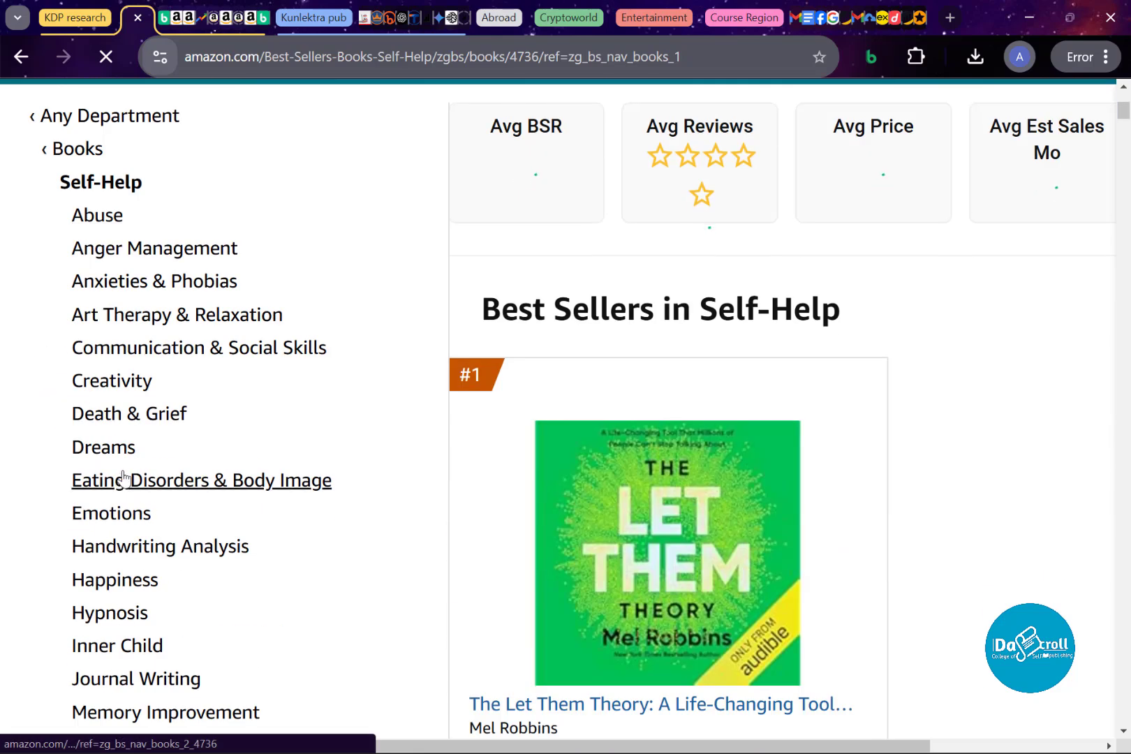
pyautogui.scroll(-1, 247, 546)
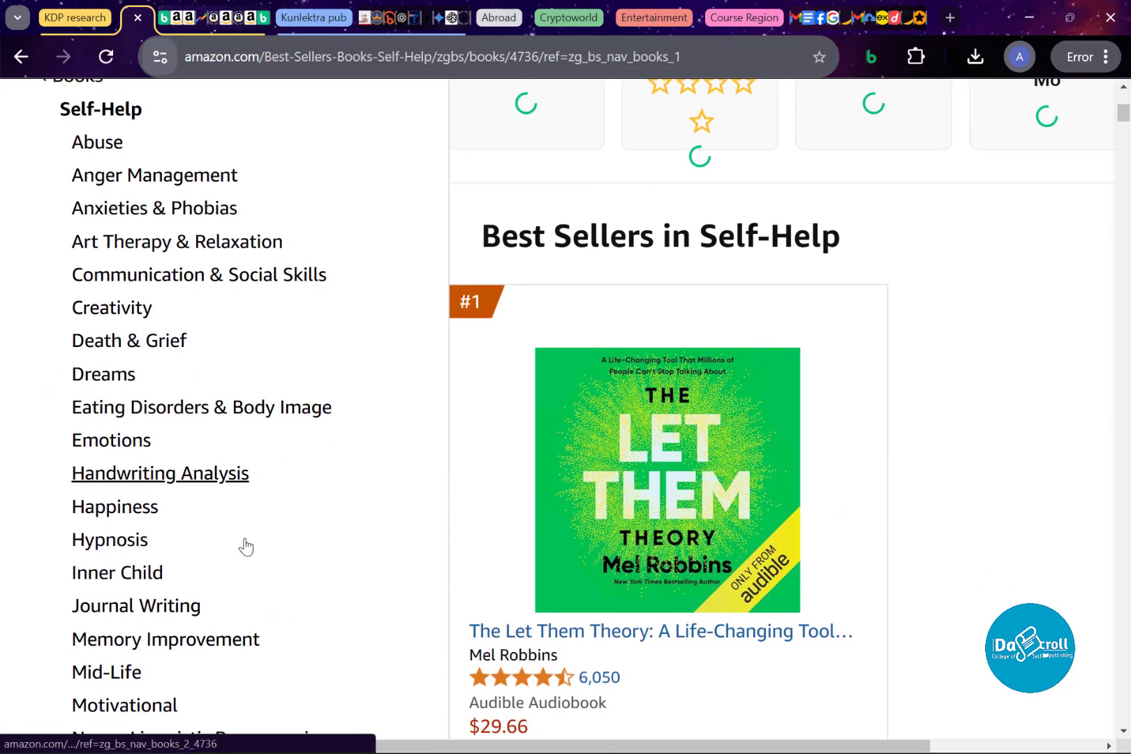
pyautogui.scroll(-1, 652, 575)
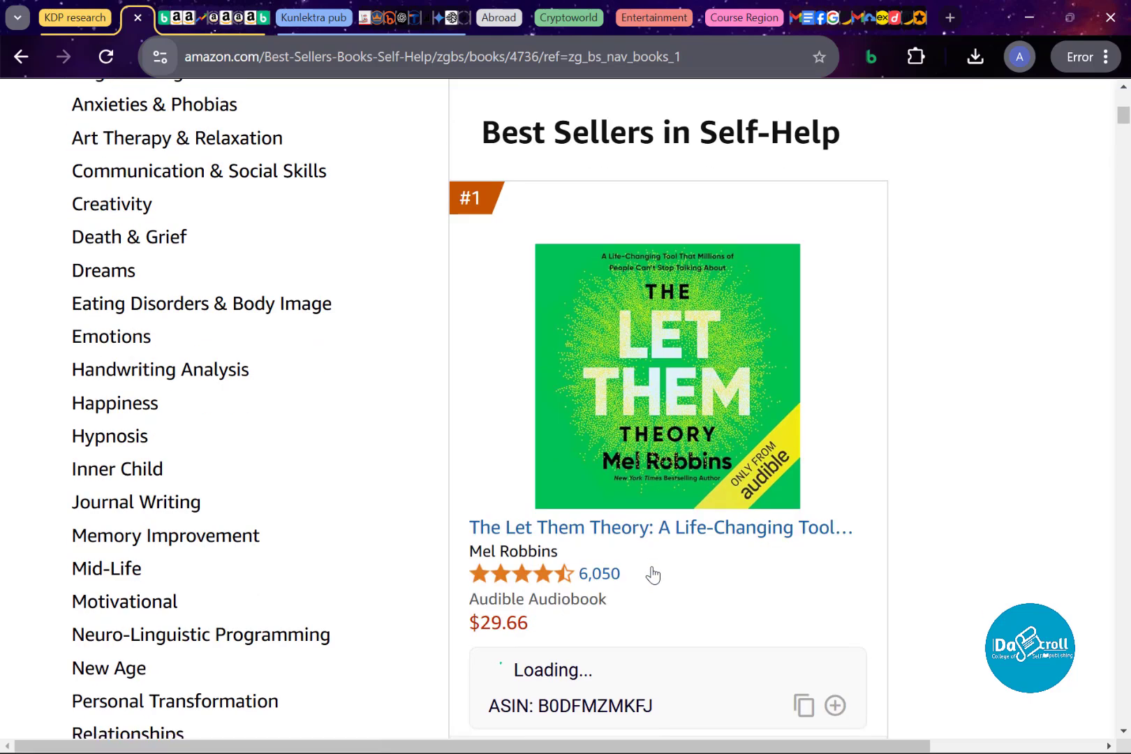
pyautogui.moveTo(641, 506)
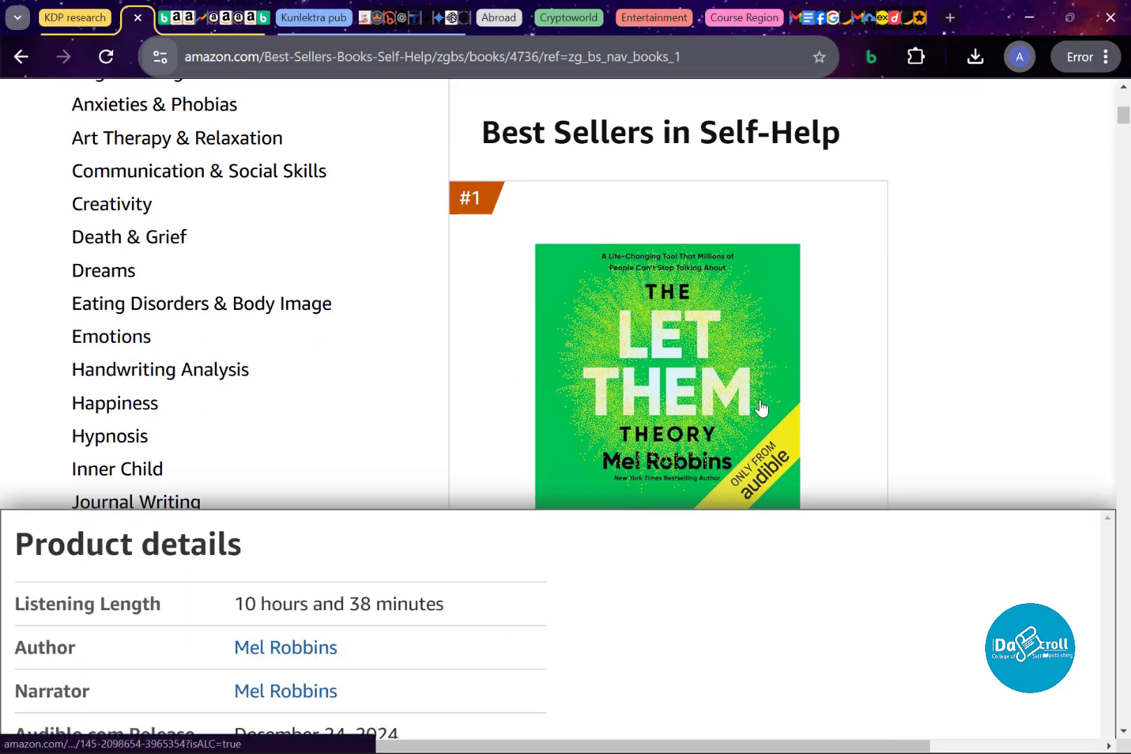
pyautogui.scroll(-5, 761, 409)
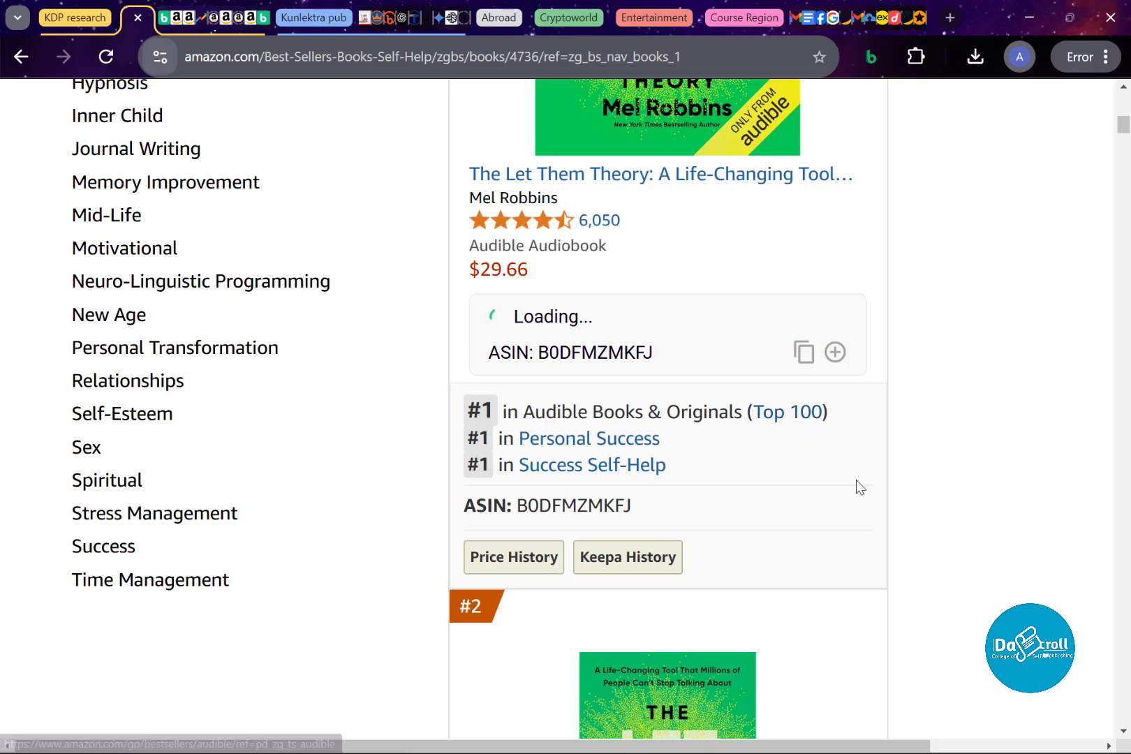
pyautogui.scroll(3, 619, 417)
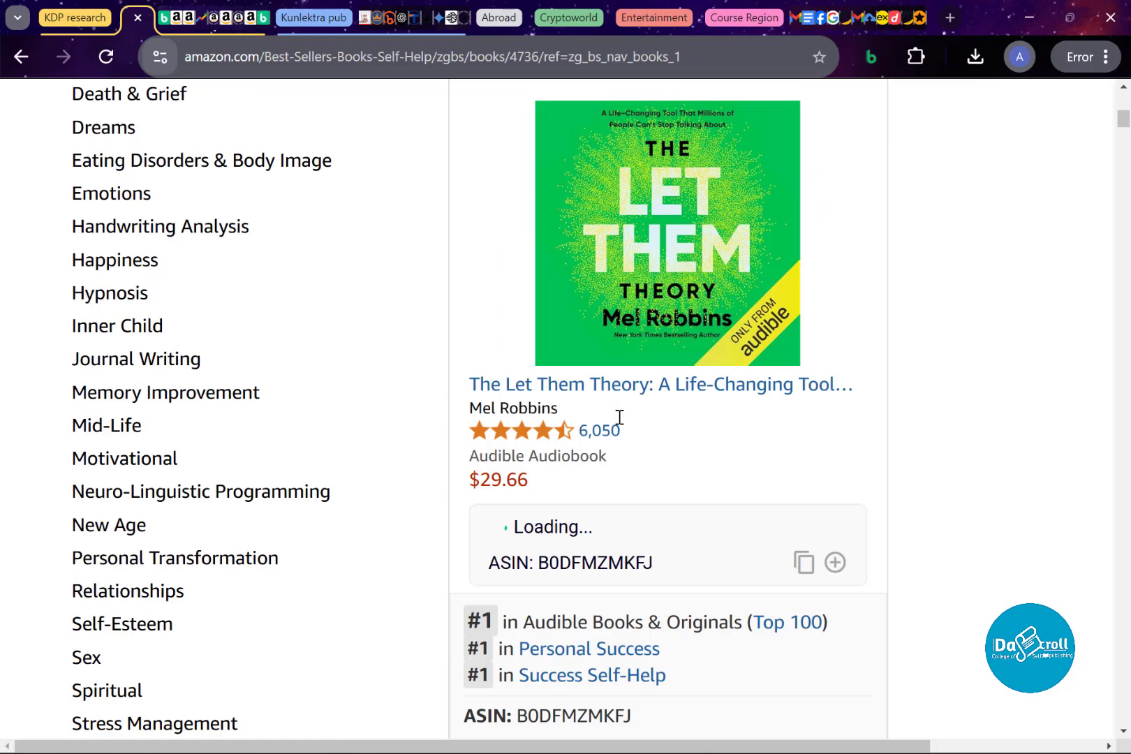
pyautogui.scroll(1, 620, 417)
pyautogui.moveTo(709, 307)
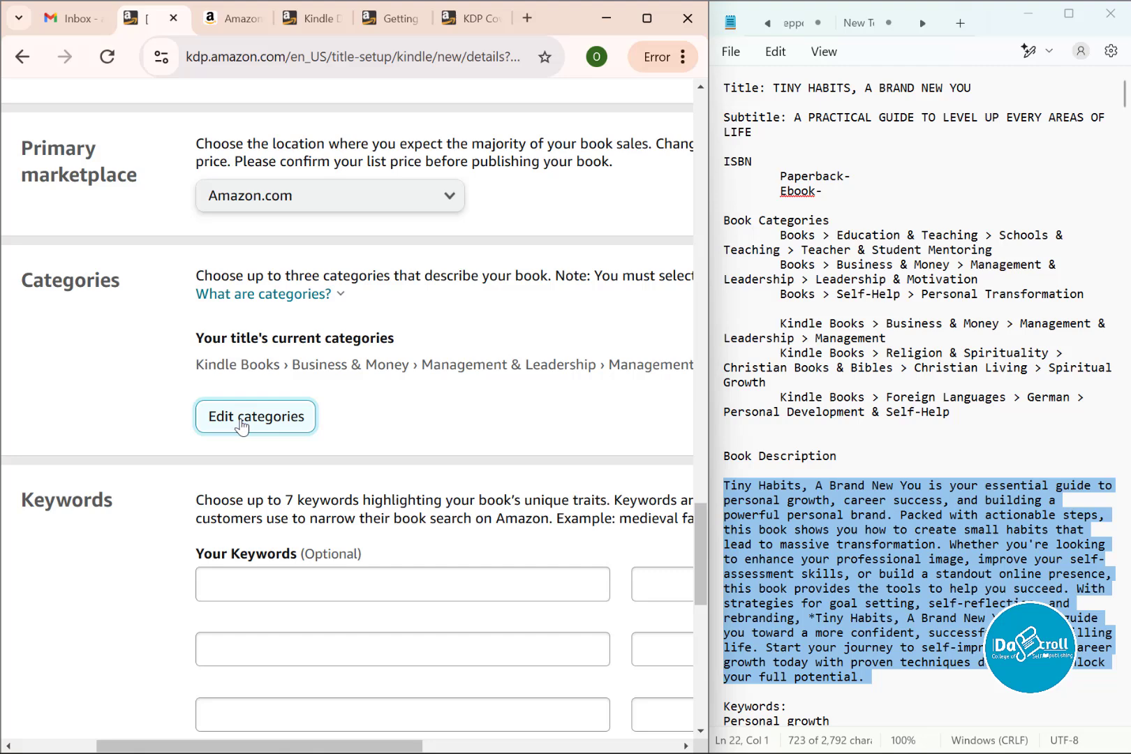
# Step: Open the Kindle eBook's categories for editing and add a second category under Religion & Spirituality
pyautogui.click(260, 414)
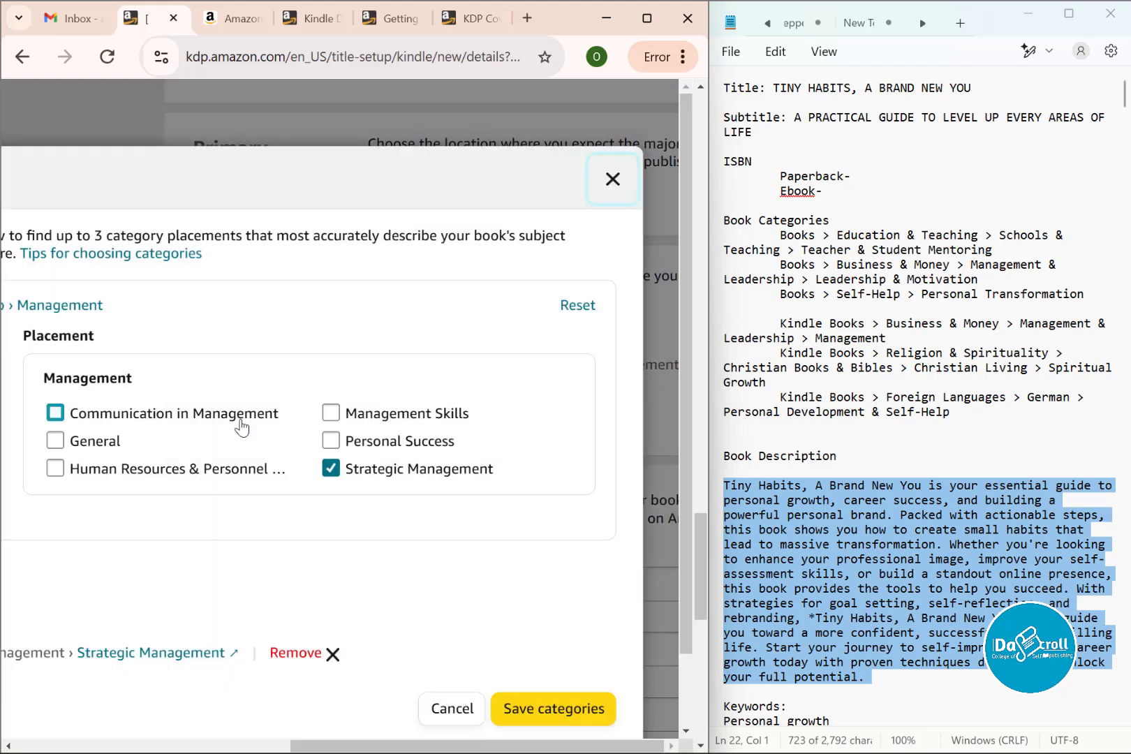
pyautogui.moveTo(407, 749); pyautogui.dragTo(133, 745)
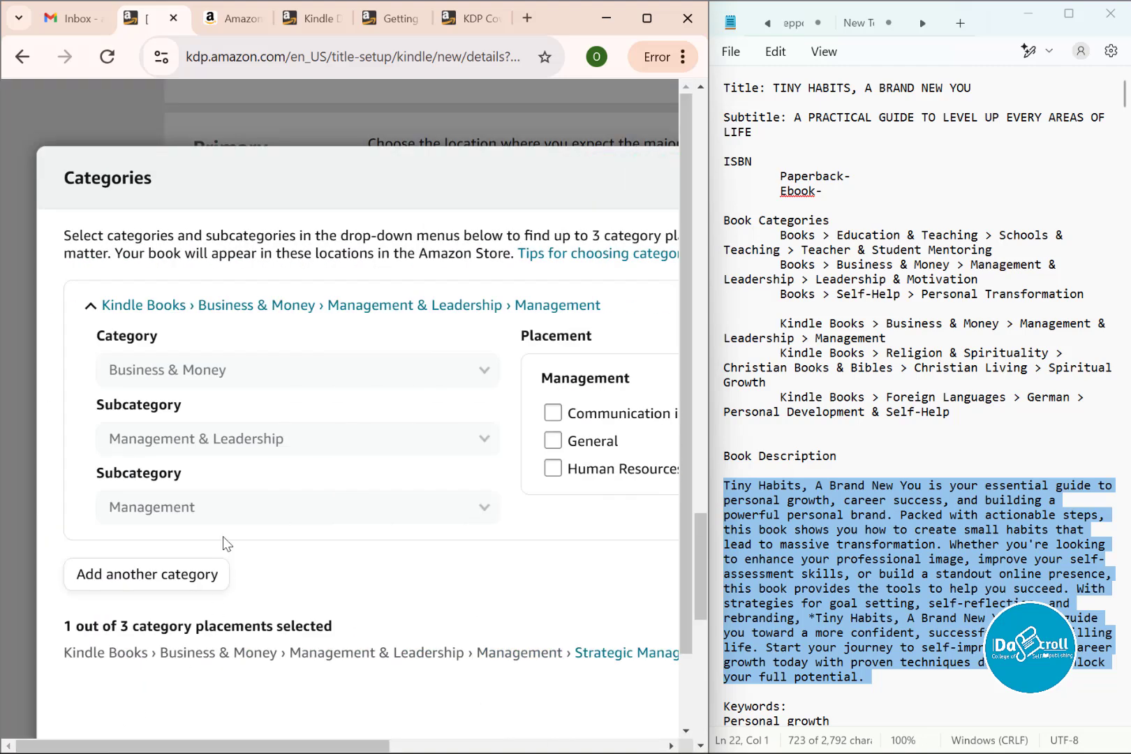
pyautogui.click(127, 583)
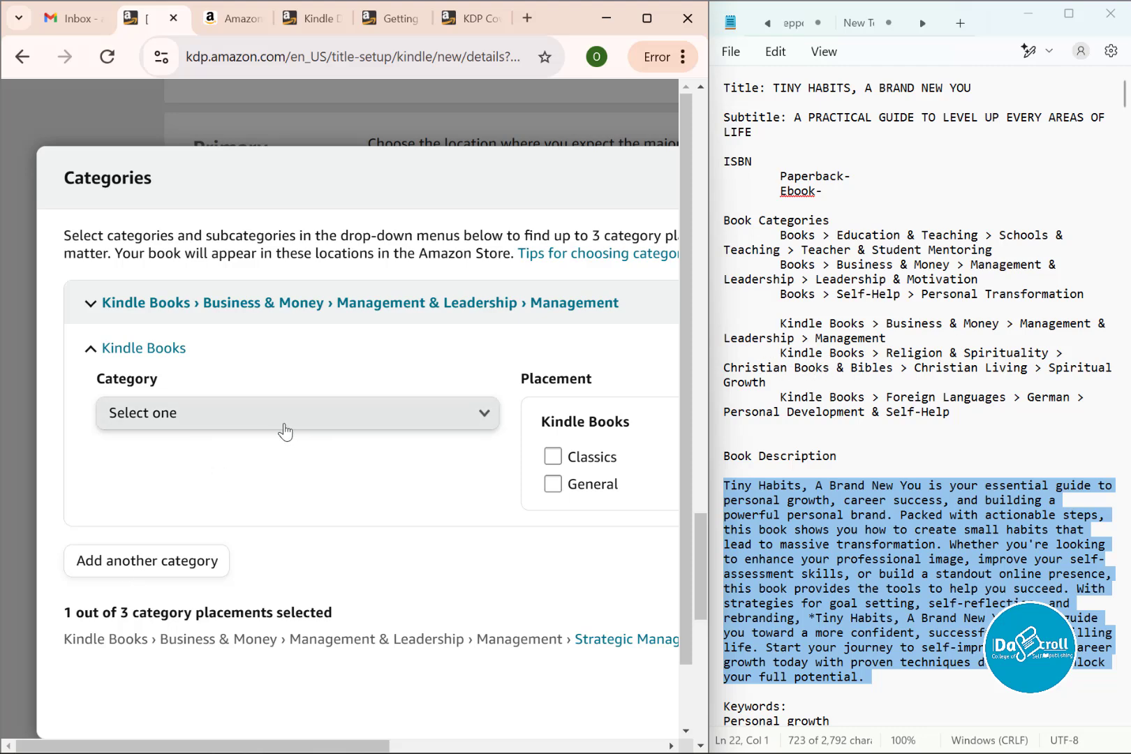
pyautogui.click(287, 427)
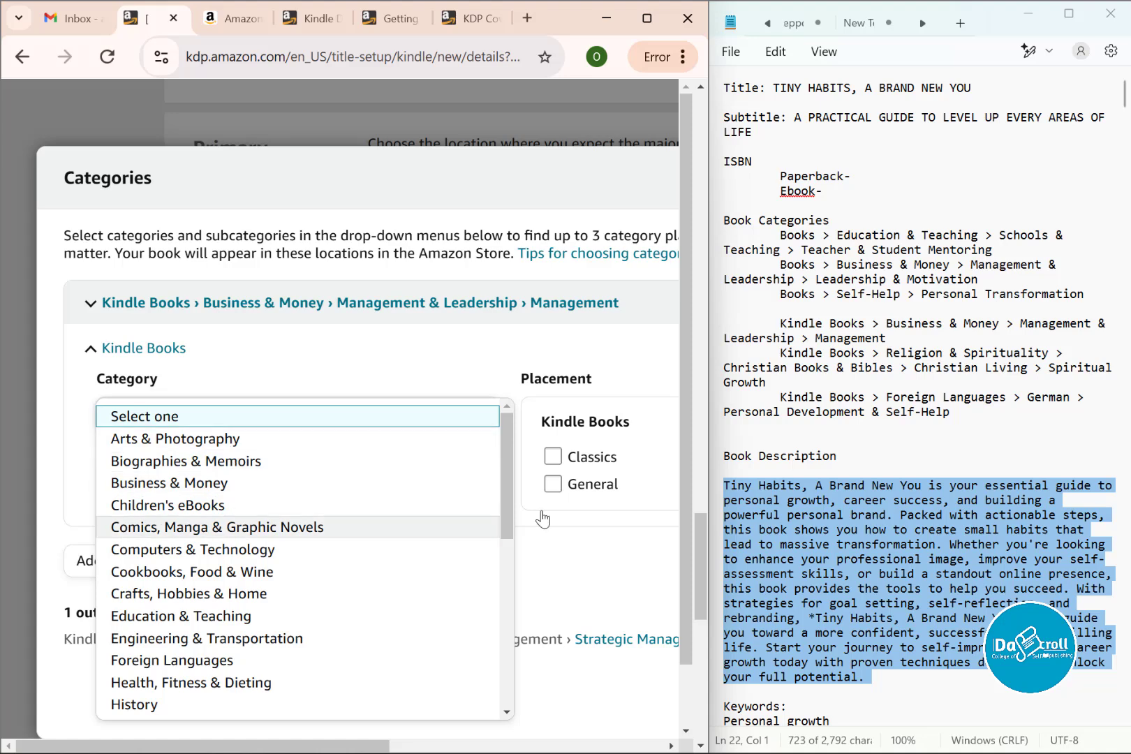
pyautogui.scroll(-4, 160, 650)
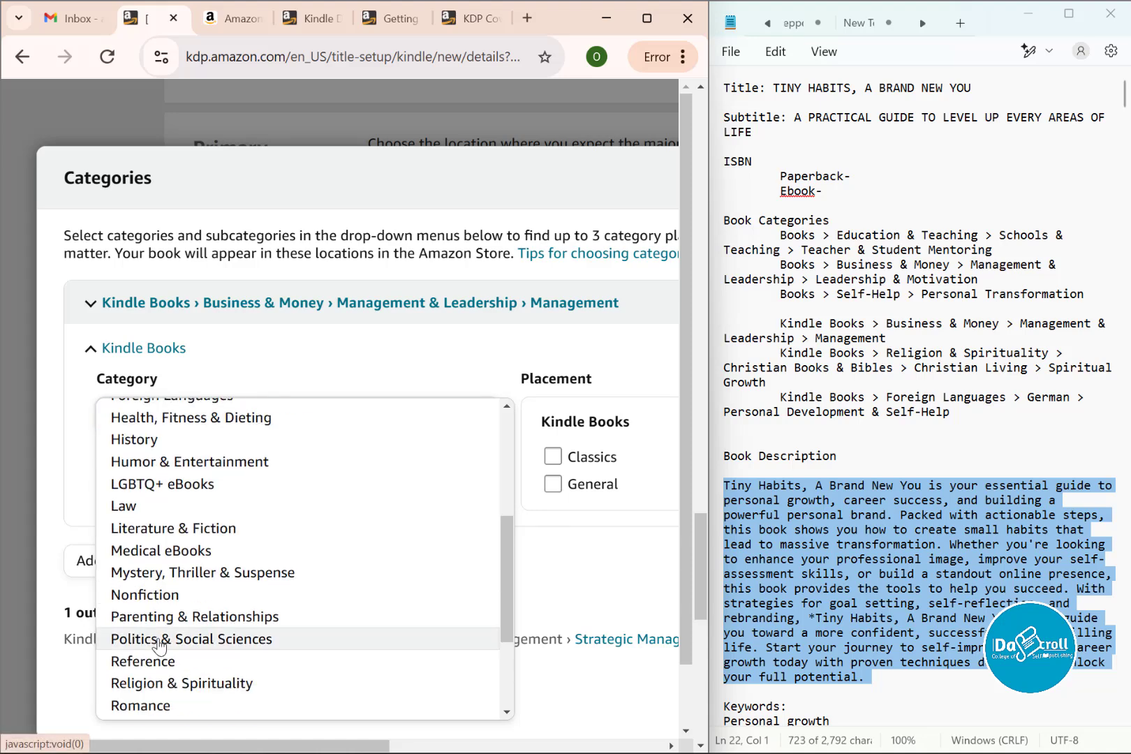
pyautogui.click(163, 684)
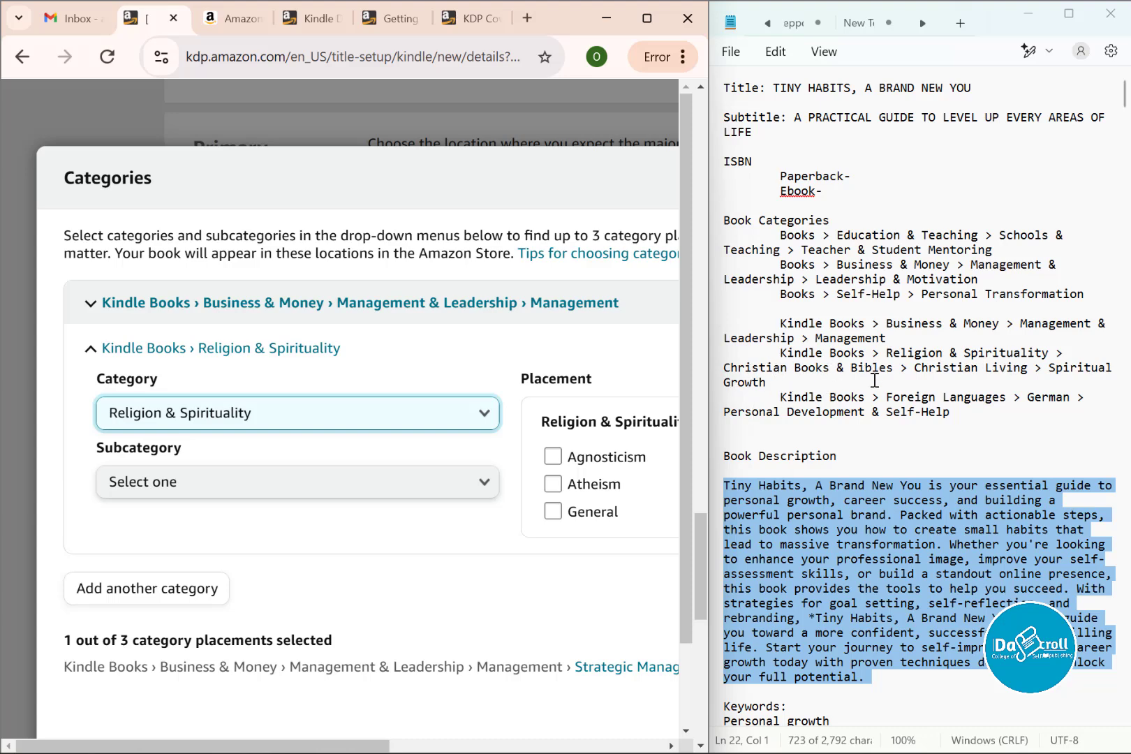
# Step: Narrow the second category to Christian Books & Bibles > Christian Living and select the Spiritual Growth placement
pyautogui.click(207, 483)
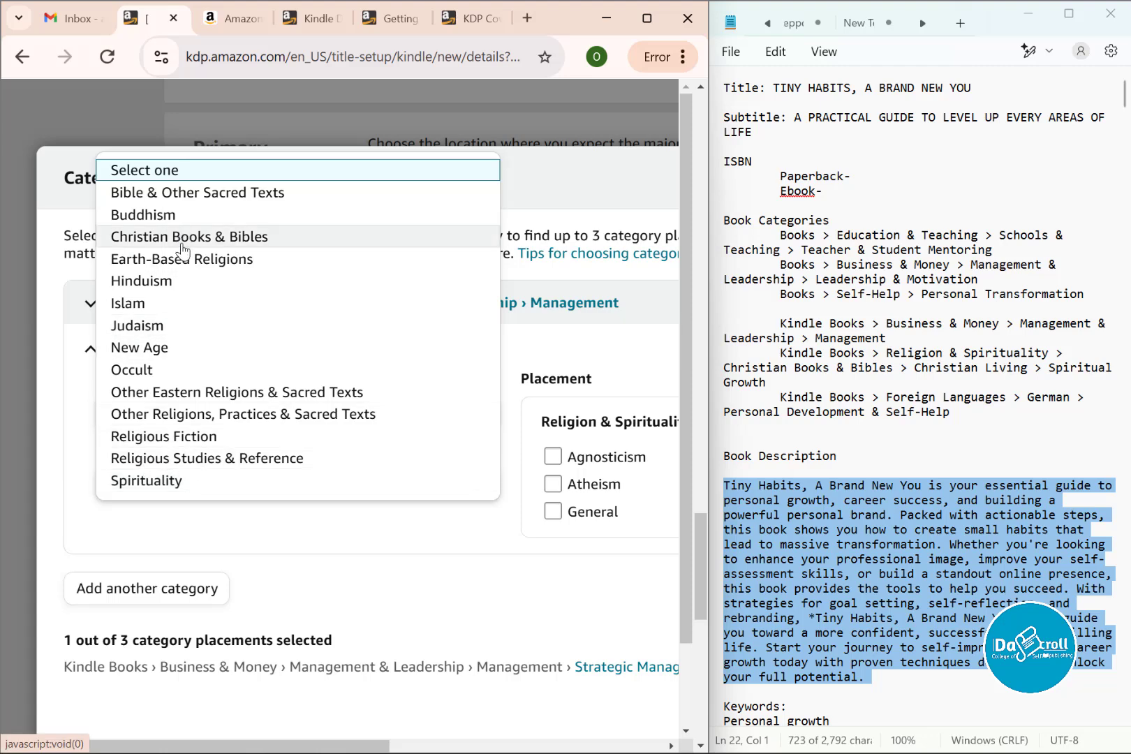
pyautogui.click(182, 241)
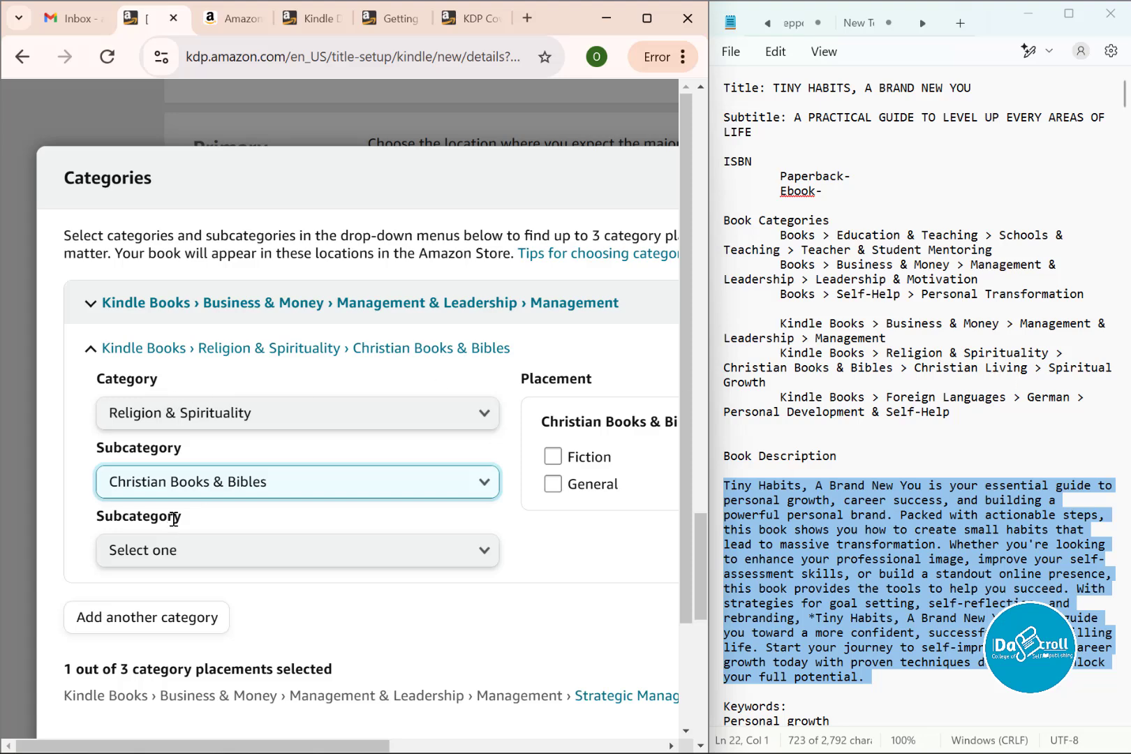
pyautogui.click(187, 556)
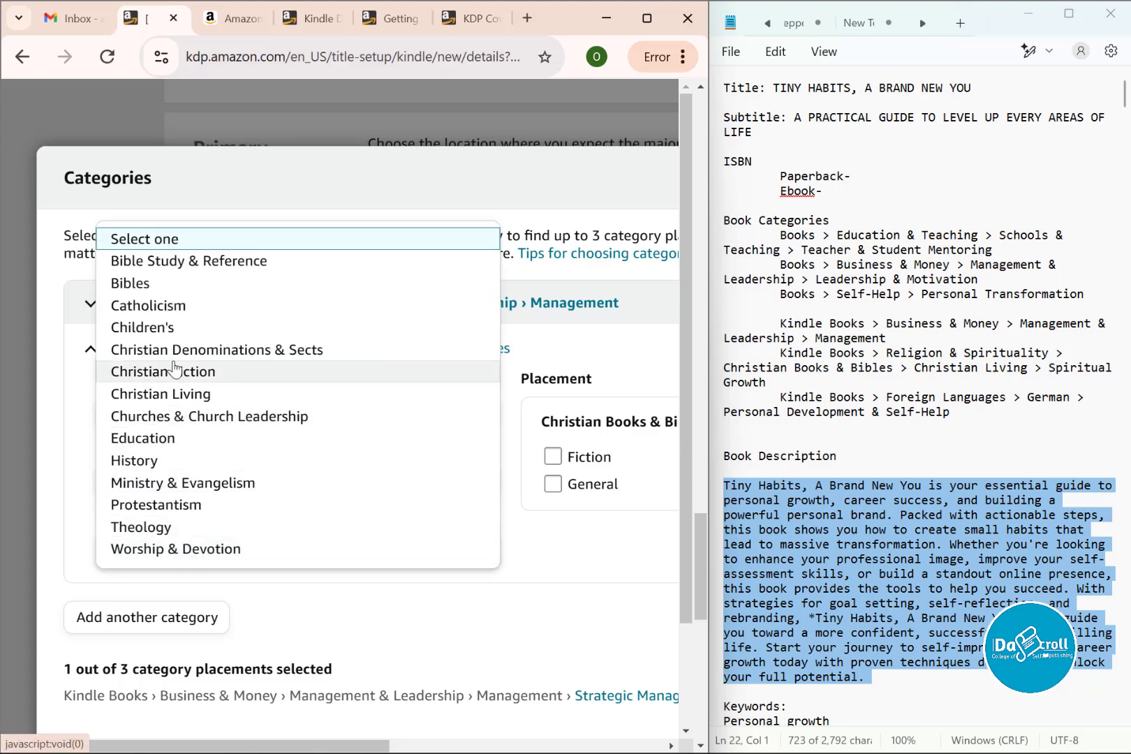
pyautogui.click(173, 394)
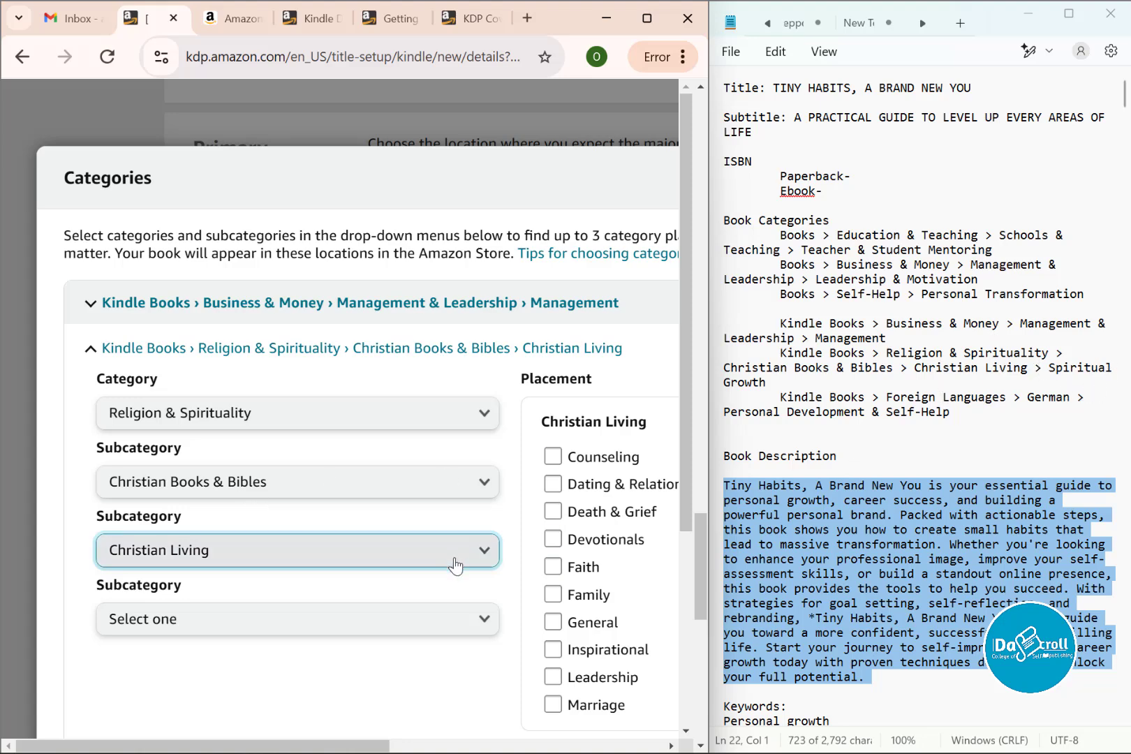
pyautogui.click(219, 622)
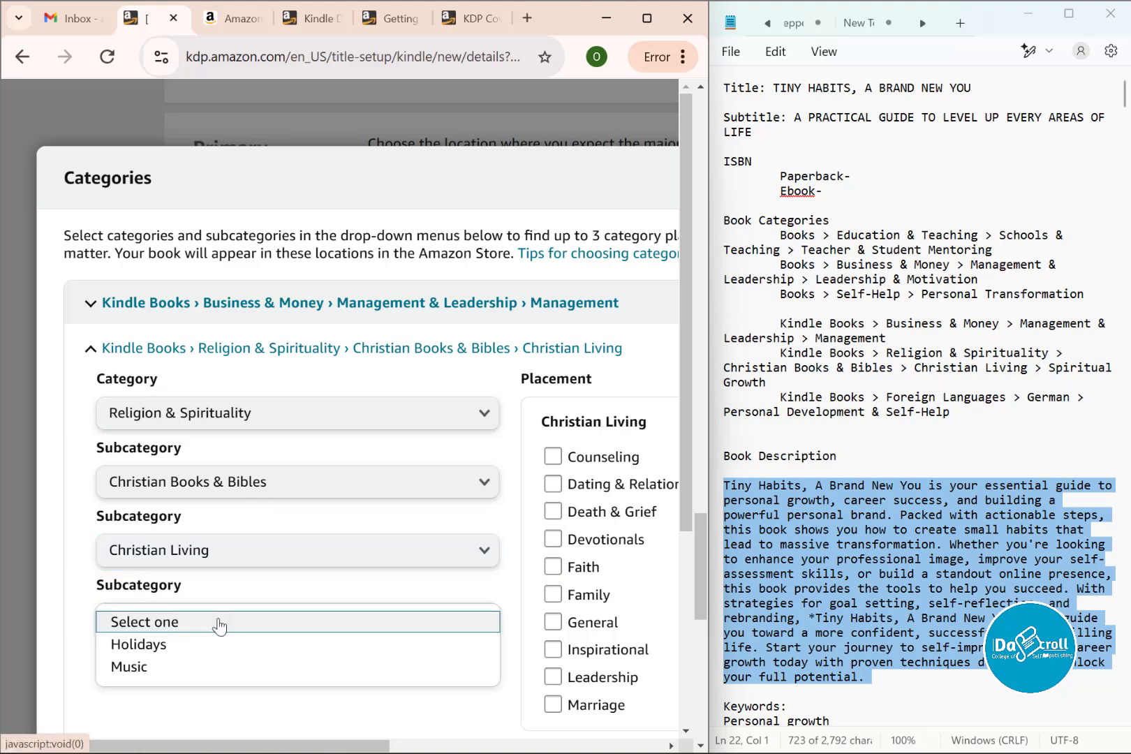
pyautogui.click(220, 621)
pyautogui.moveTo(210, 748); pyautogui.dragTo(410, 747)
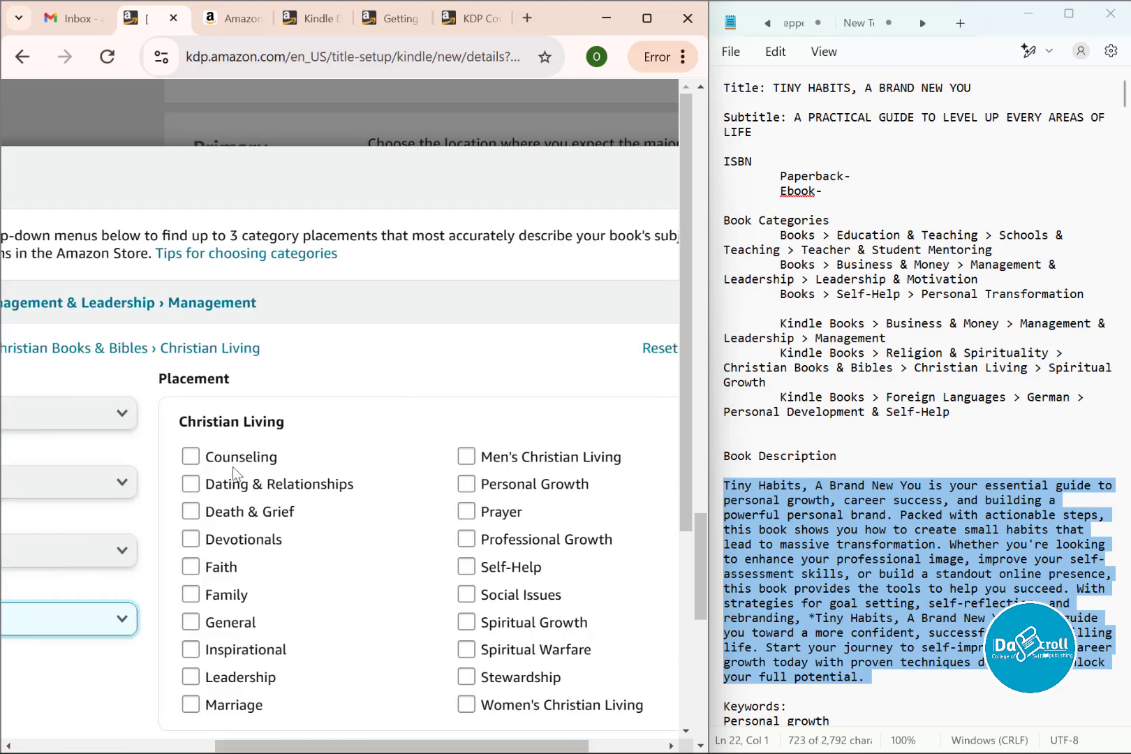
pyautogui.click(466, 622)
# Step: Add a third category with Foreign Languages as the category and German as the subcategory
pyautogui.scroll(-5, 495, 676)
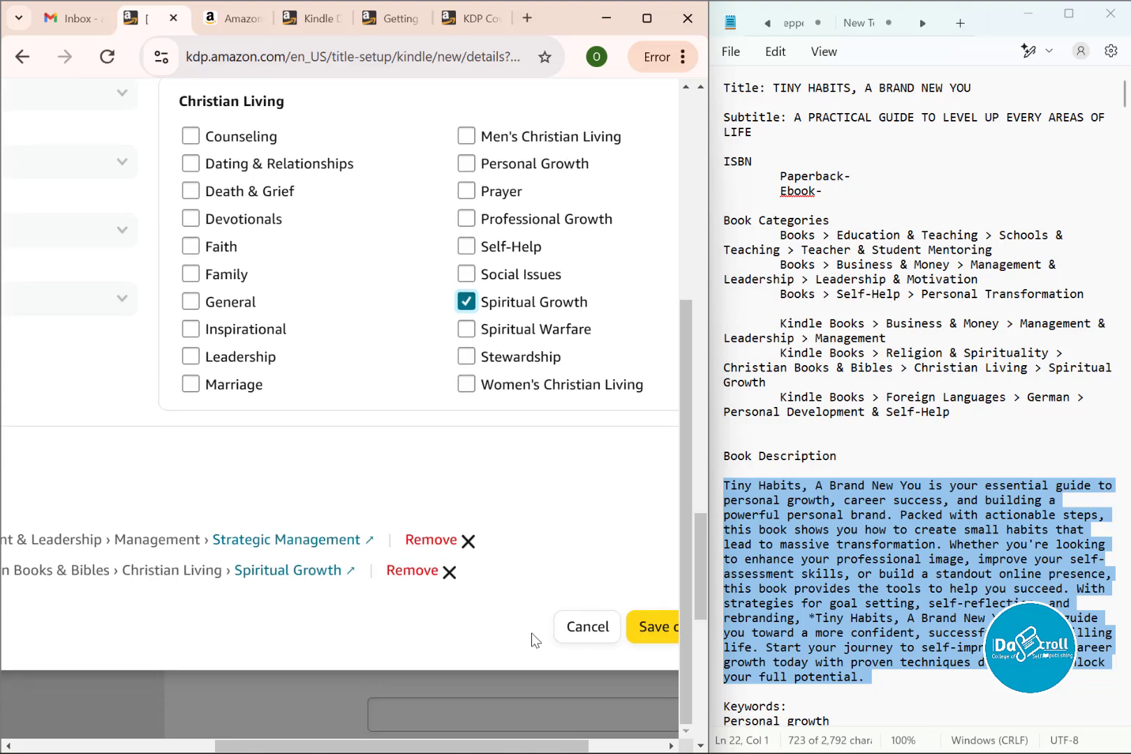
pyautogui.moveTo(405, 749); pyautogui.dragTo(84, 648)
pyautogui.click(185, 467)
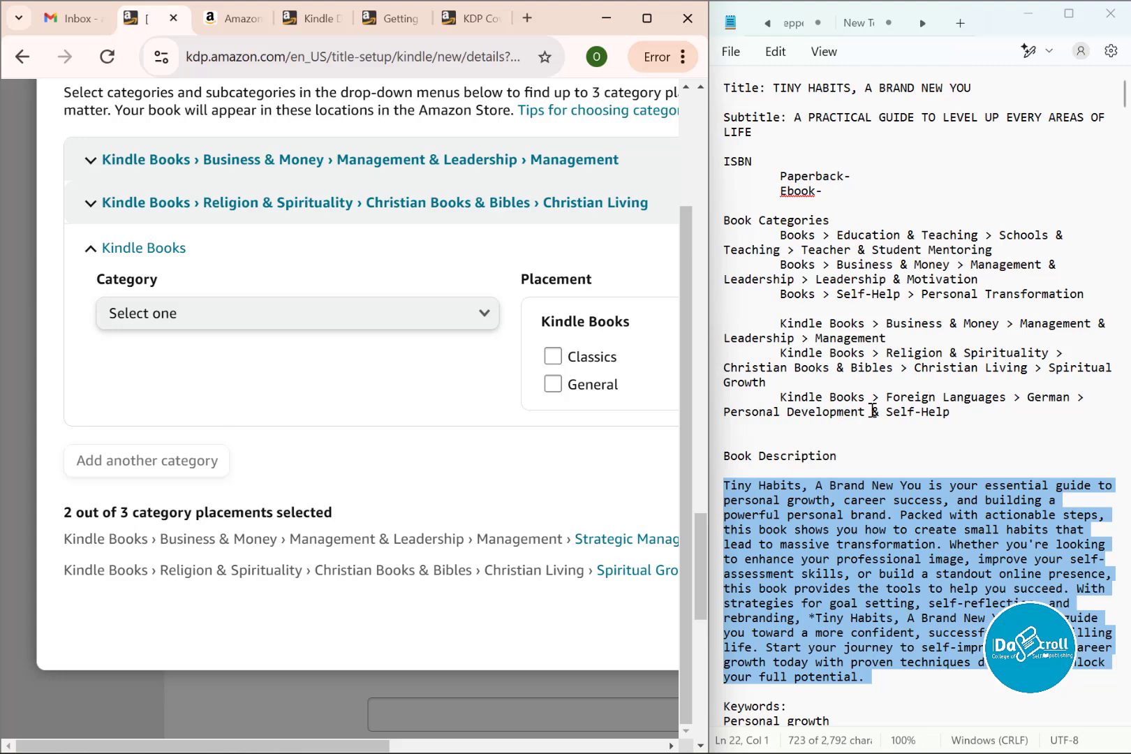
pyautogui.click(254, 320)
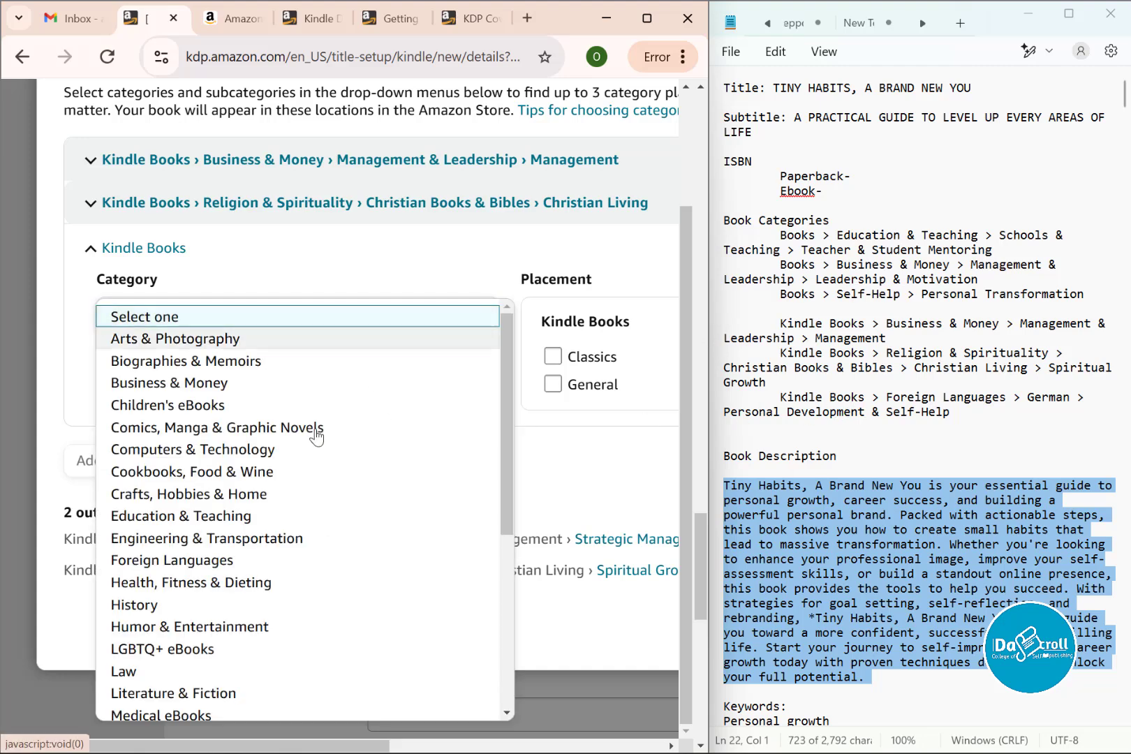
pyautogui.click(186, 564)
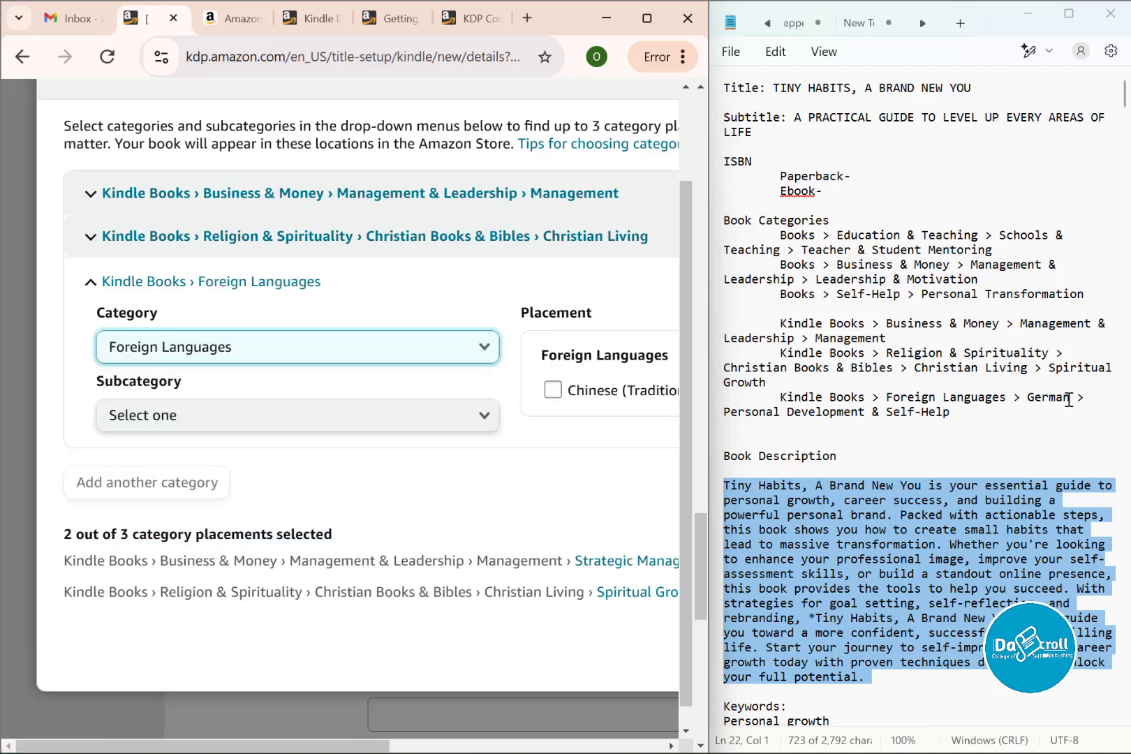
pyautogui.click(273, 421)
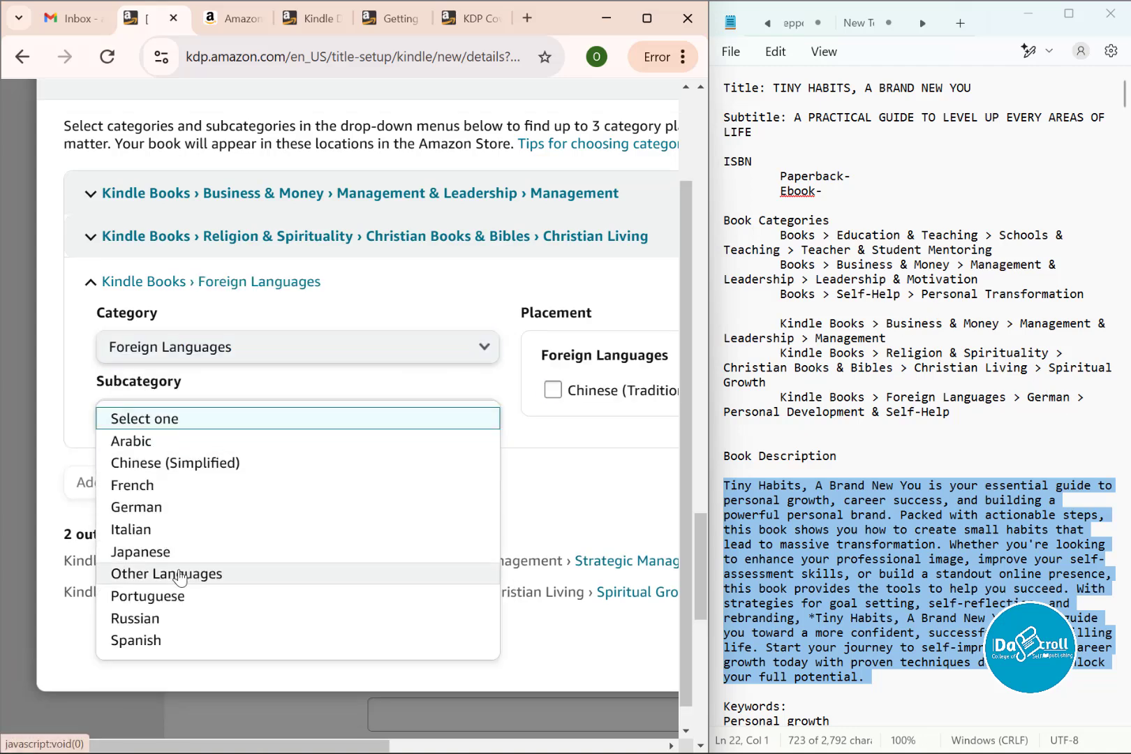
pyautogui.click(167, 506)
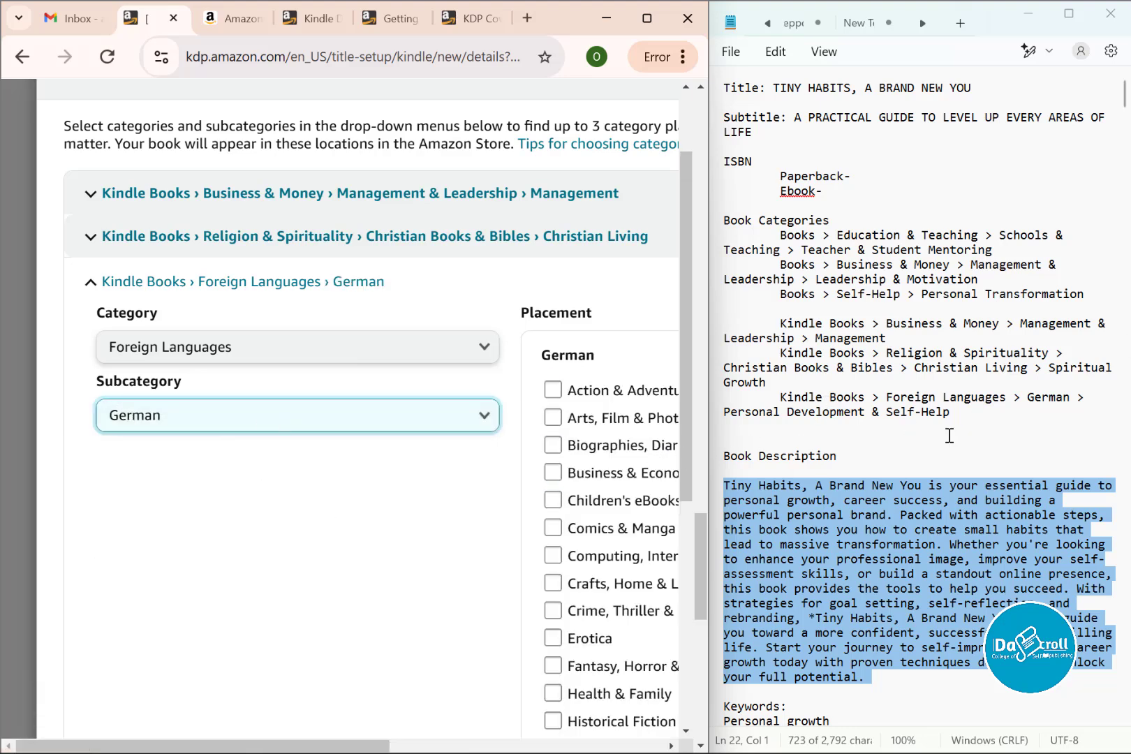
# Step: Select the Personal Development & Self-Help placement for the German category and save the category selections
pyautogui.moveTo(339, 746); pyautogui.dragTo(499, 745)
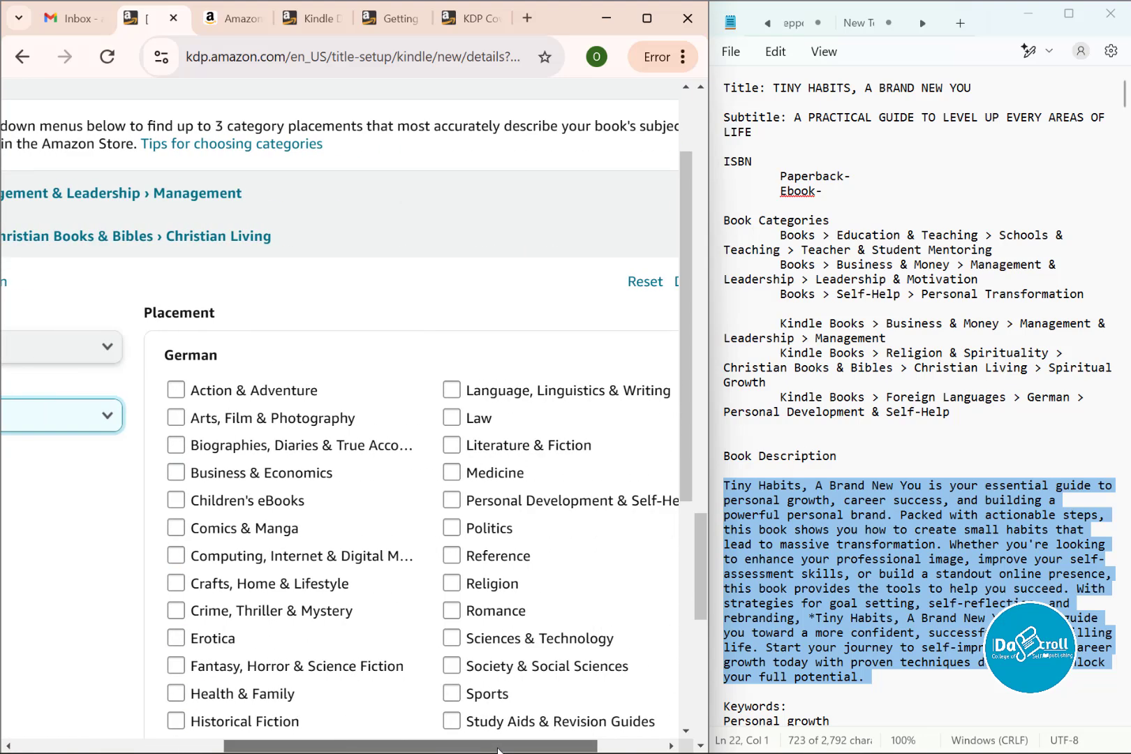
pyautogui.click(451, 500)
pyautogui.scroll(-6, 442, 682)
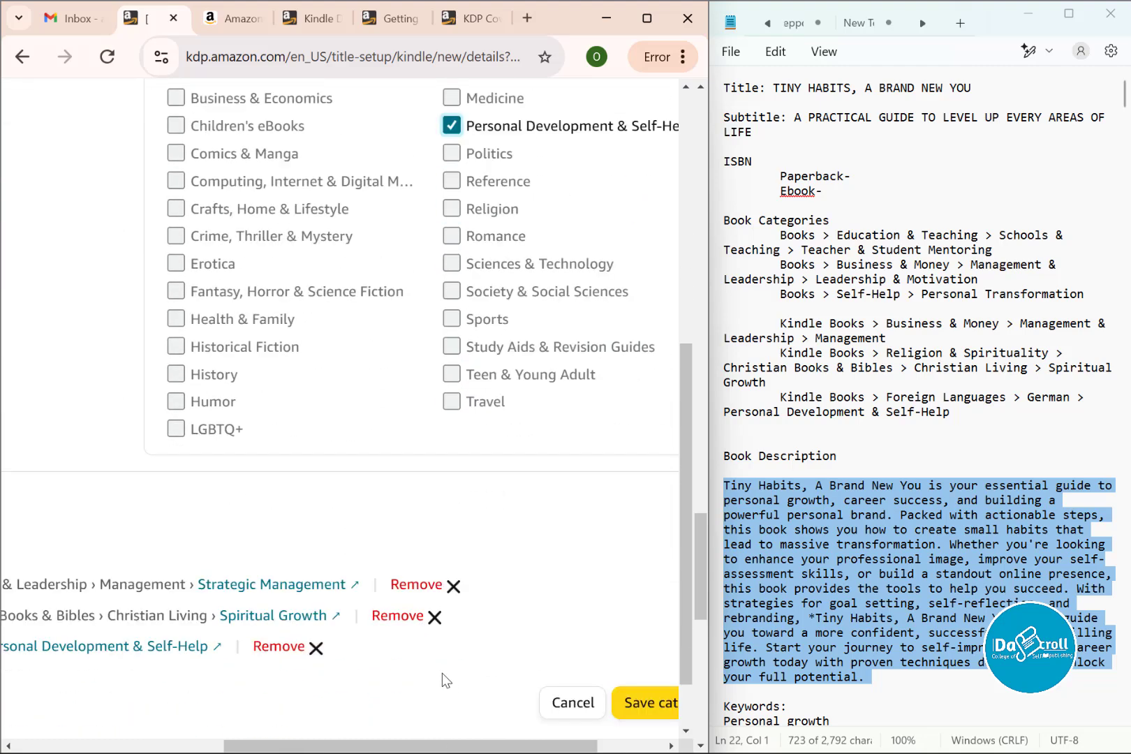
pyautogui.moveTo(440, 749); pyautogui.dragTo(584, 750)
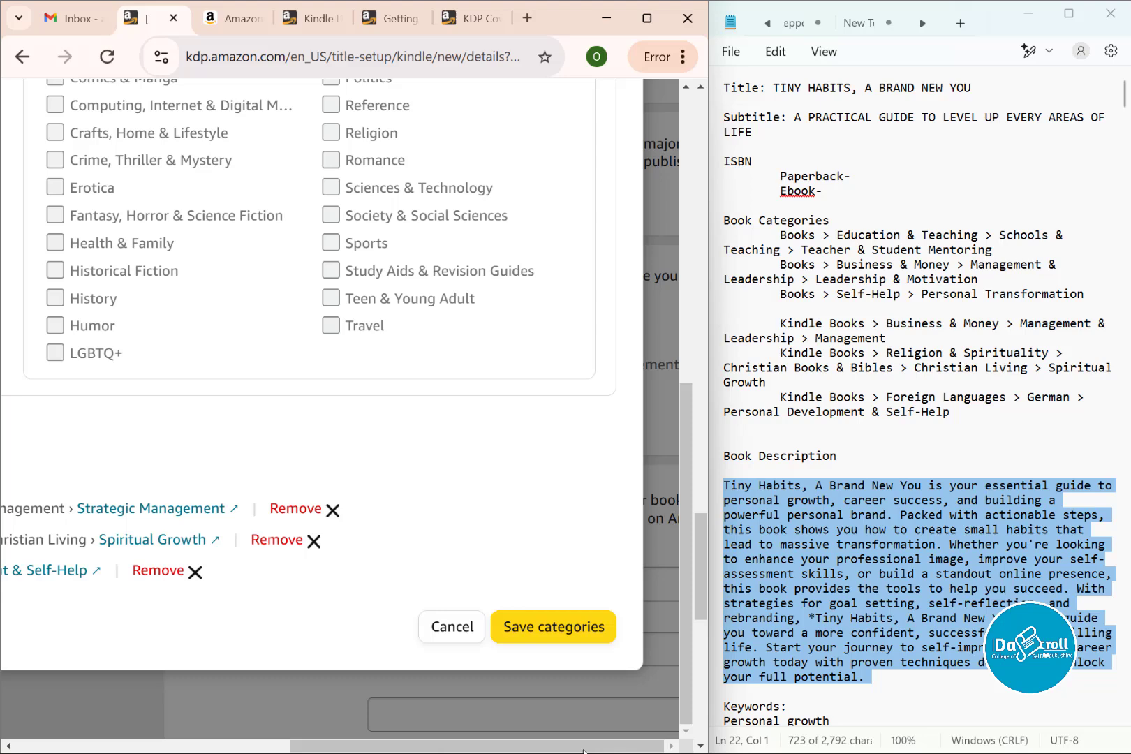
pyautogui.click(523, 625)
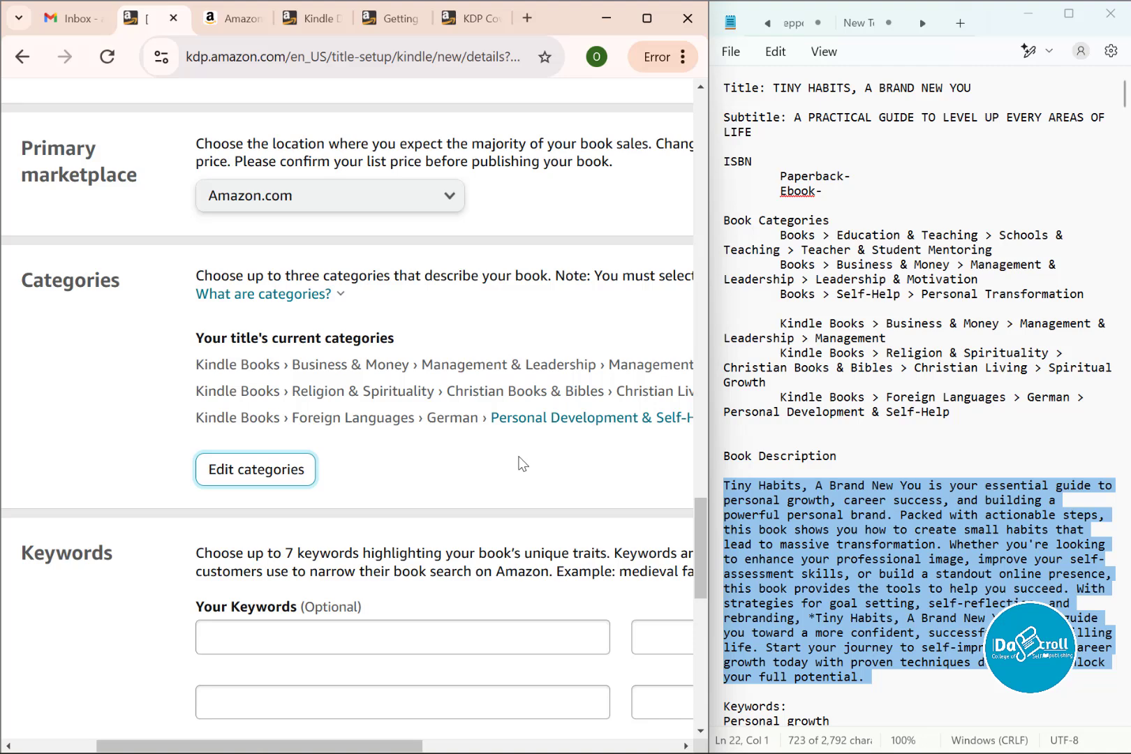
pyautogui.scroll(-3, 431, 409)
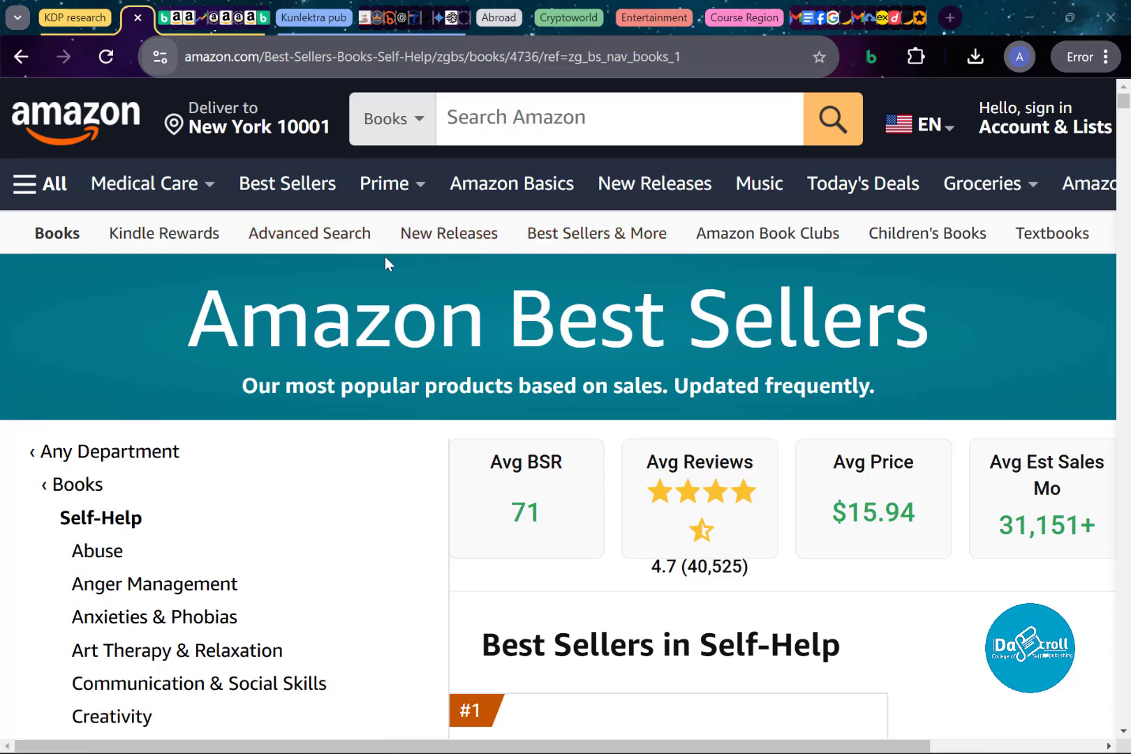
# Step: Open a new incognito window and load amazon.com in it
pyautogui.click(1107, 59)
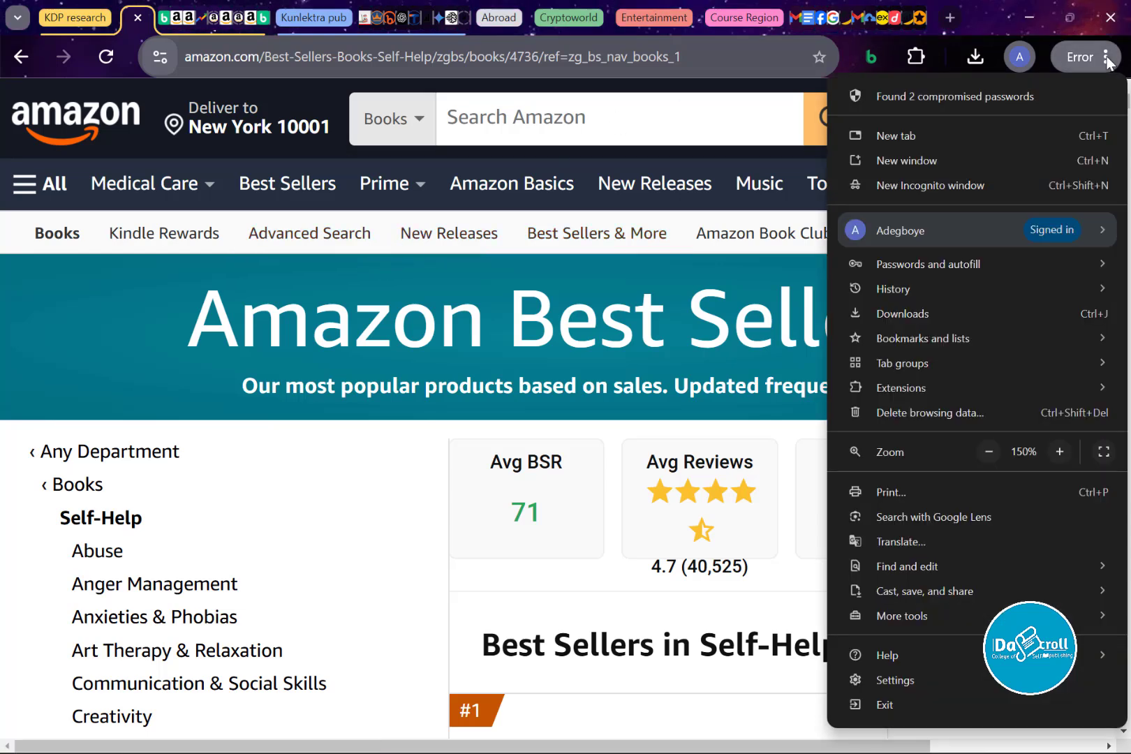
pyautogui.click(920, 187)
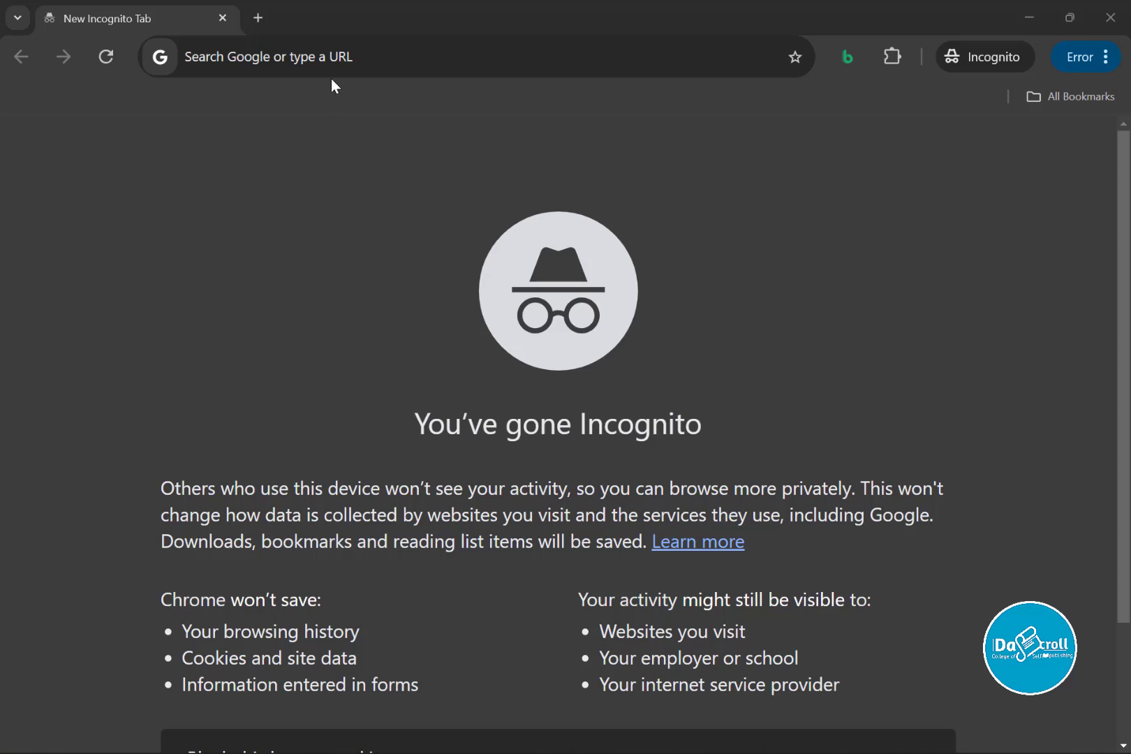
pyautogui.click(339, 57)
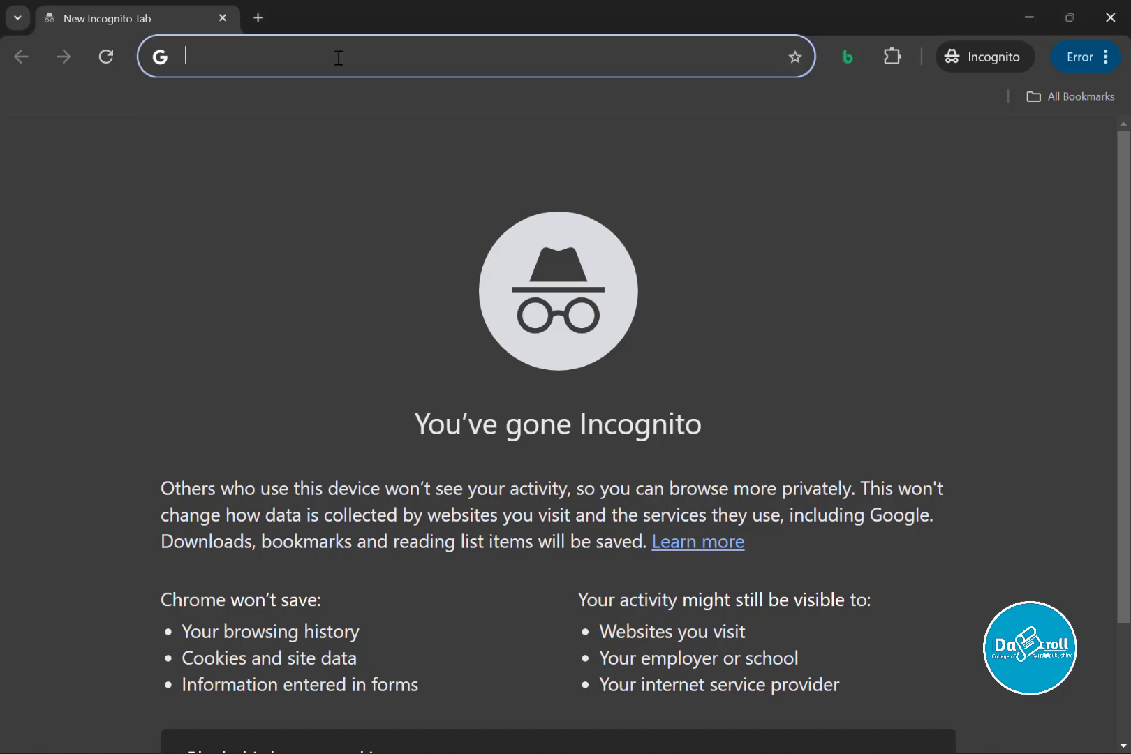
pyautogui.write('amazon.com')
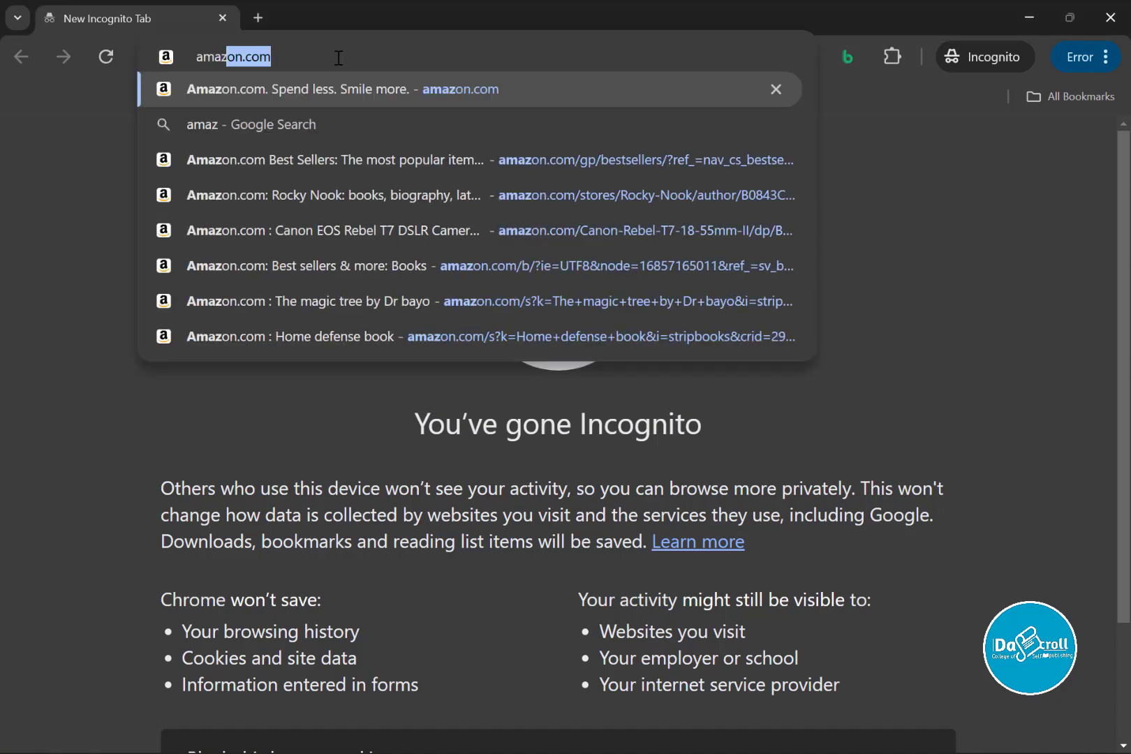
pyautogui.press('Return')
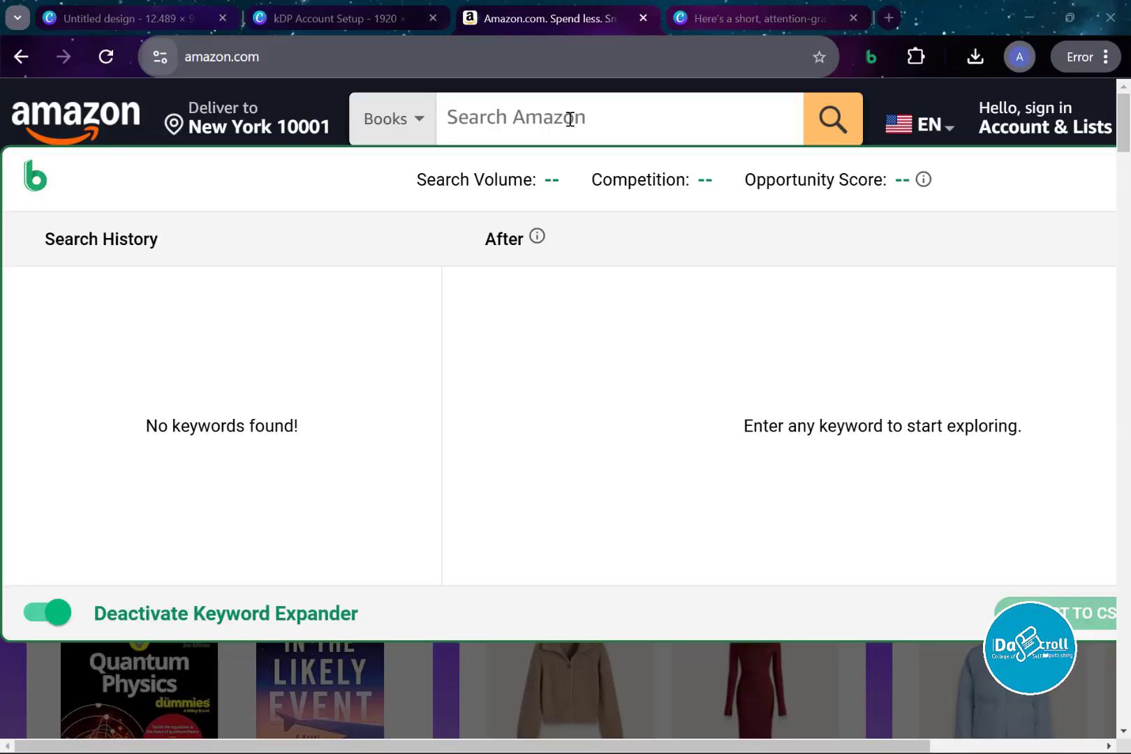
# Step: Limit the Amazon search to Books, enter "Habit" as the search term and browse the suggested keywords
pyautogui.click(409, 120)
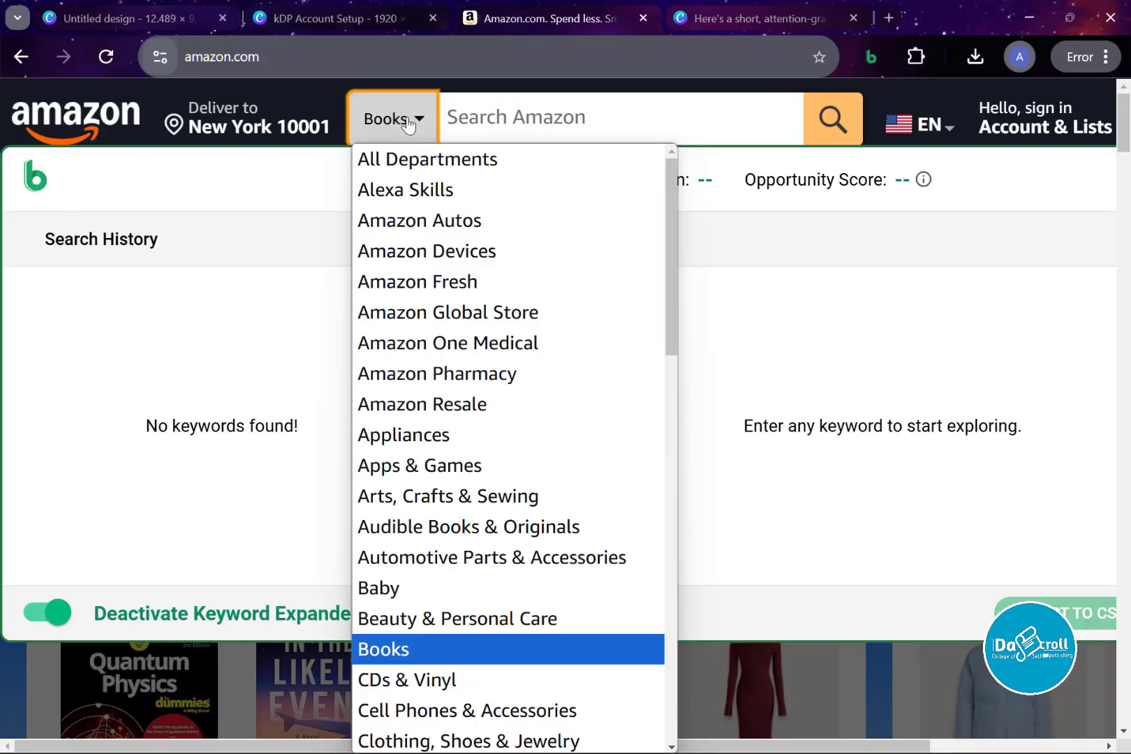
pyautogui.click(396, 660)
pyautogui.click(498, 131)
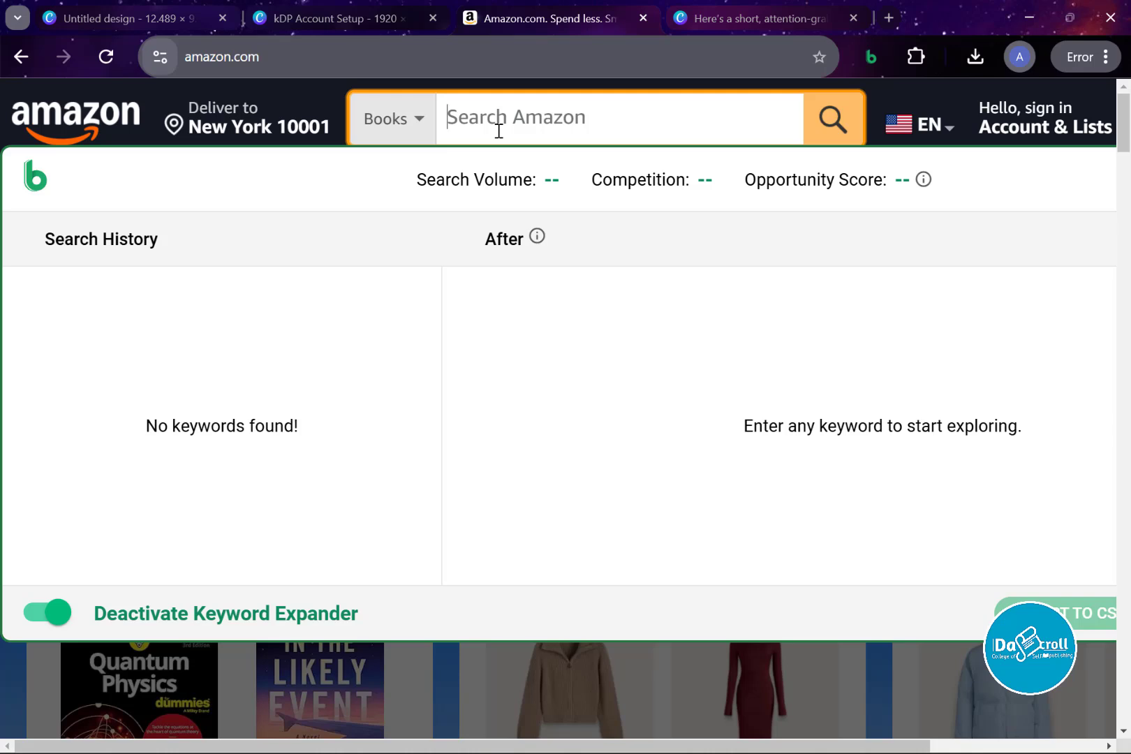
pyautogui.write('Habi')
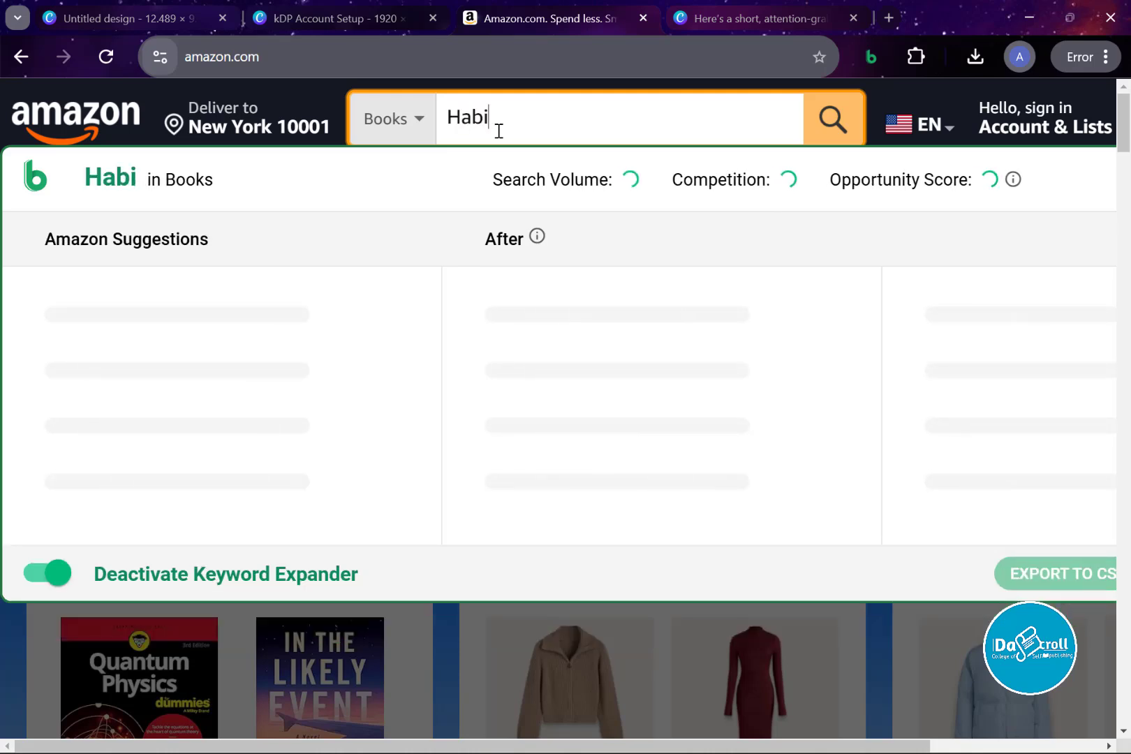
pyautogui.write('t')
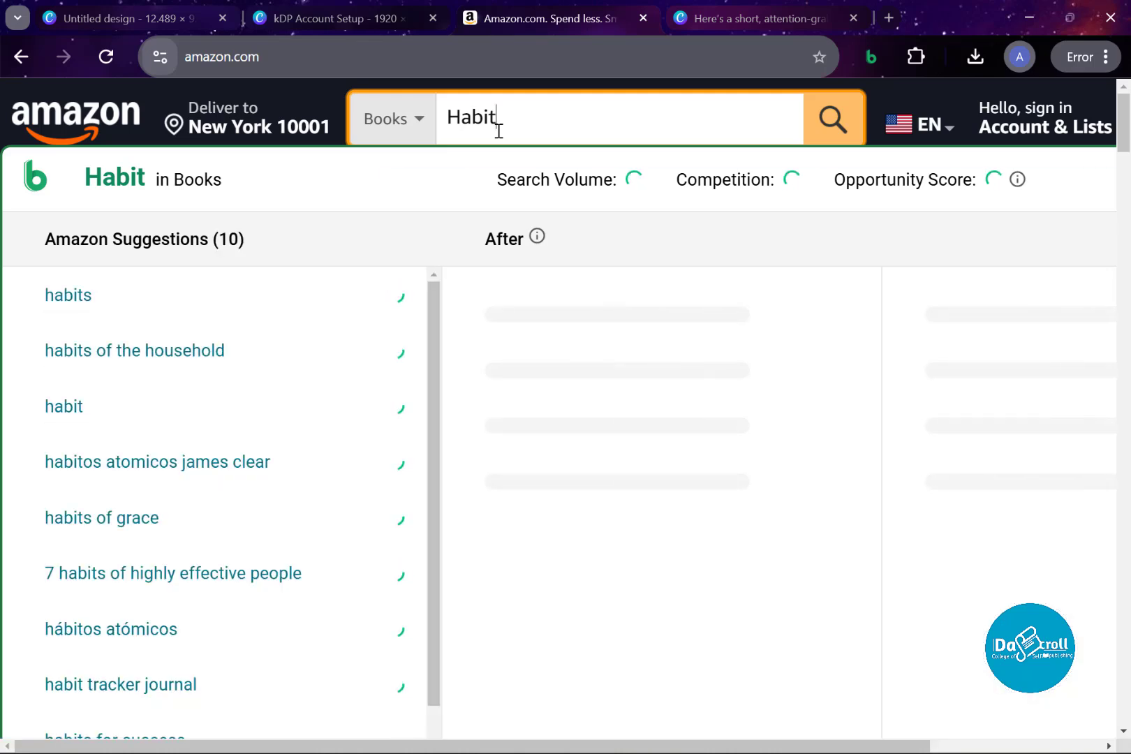
pyautogui.scroll(-1, 147, 482)
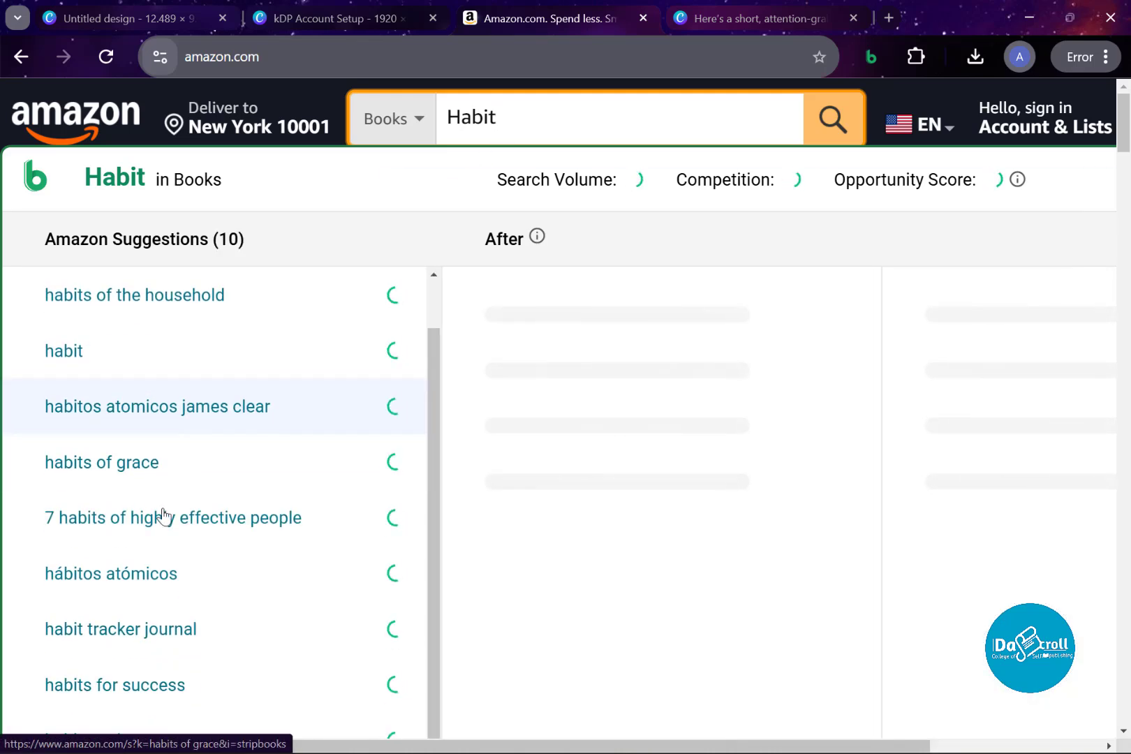
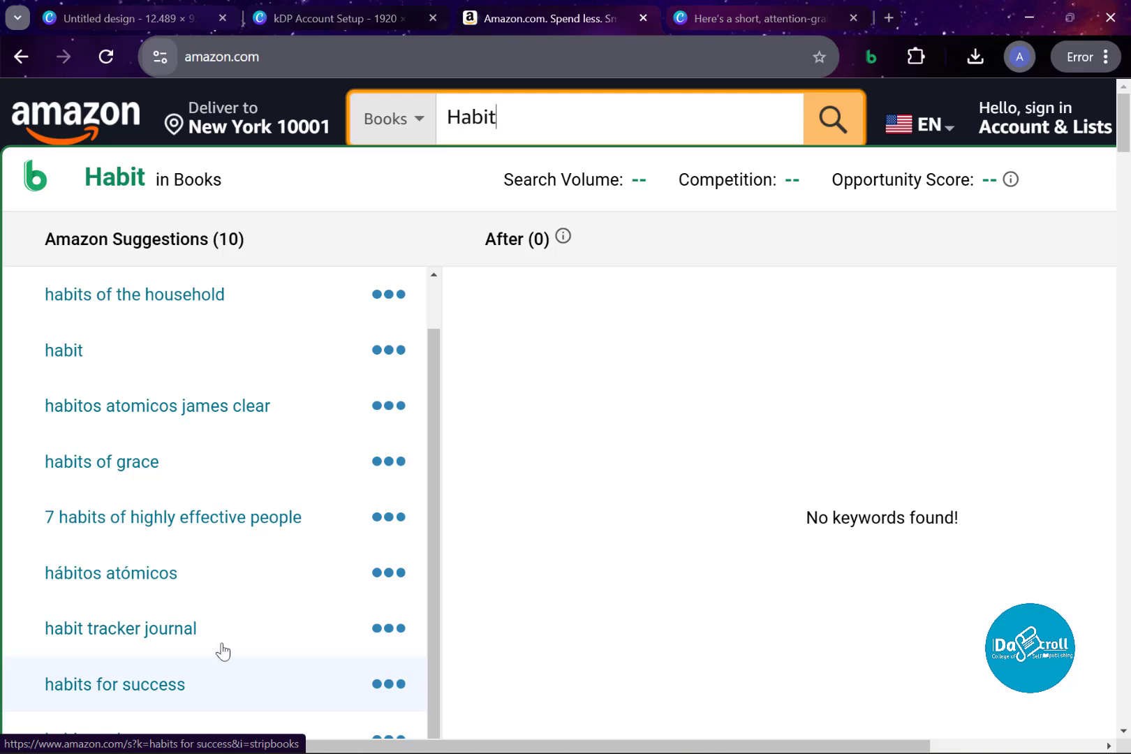
# Step: Clear the Amazon search term and enter "personal de" to look up keyword suggestions in Books
pyautogui.click(528, 118)
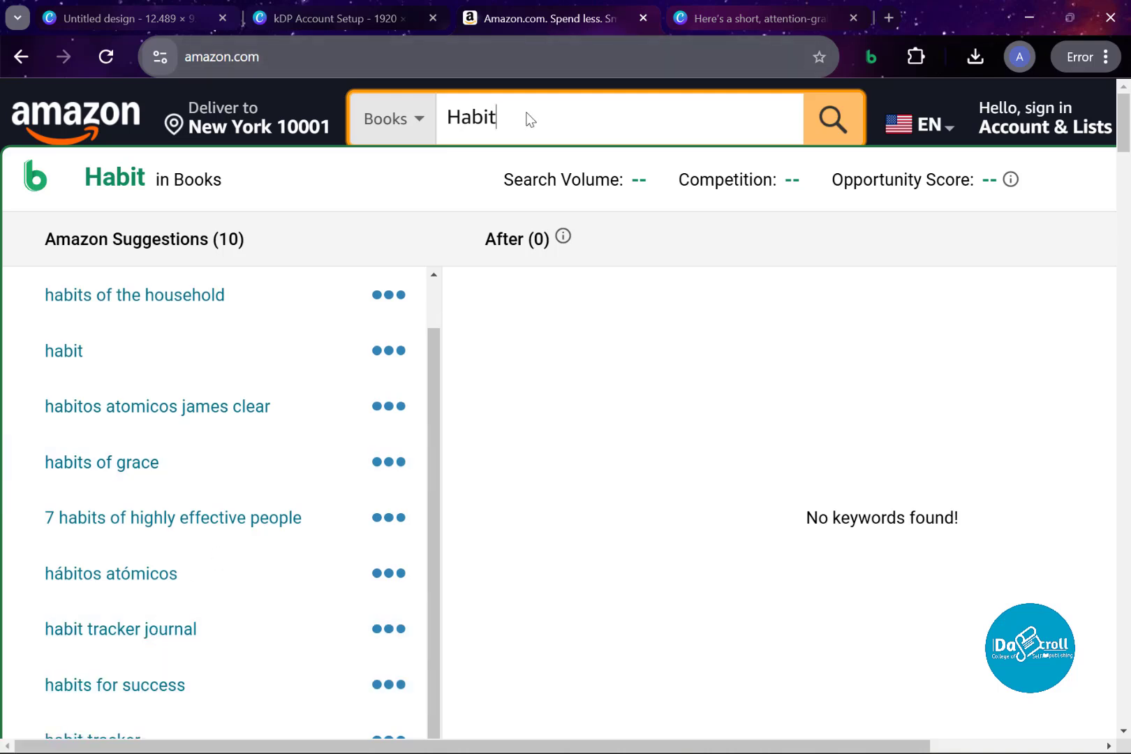
pyautogui.press('BackSpace')
pyautogui.press('BackSpace')
pyautogui.press('BackSpace')
pyautogui.press('BackSpace')
pyautogui.press('BackSpace')
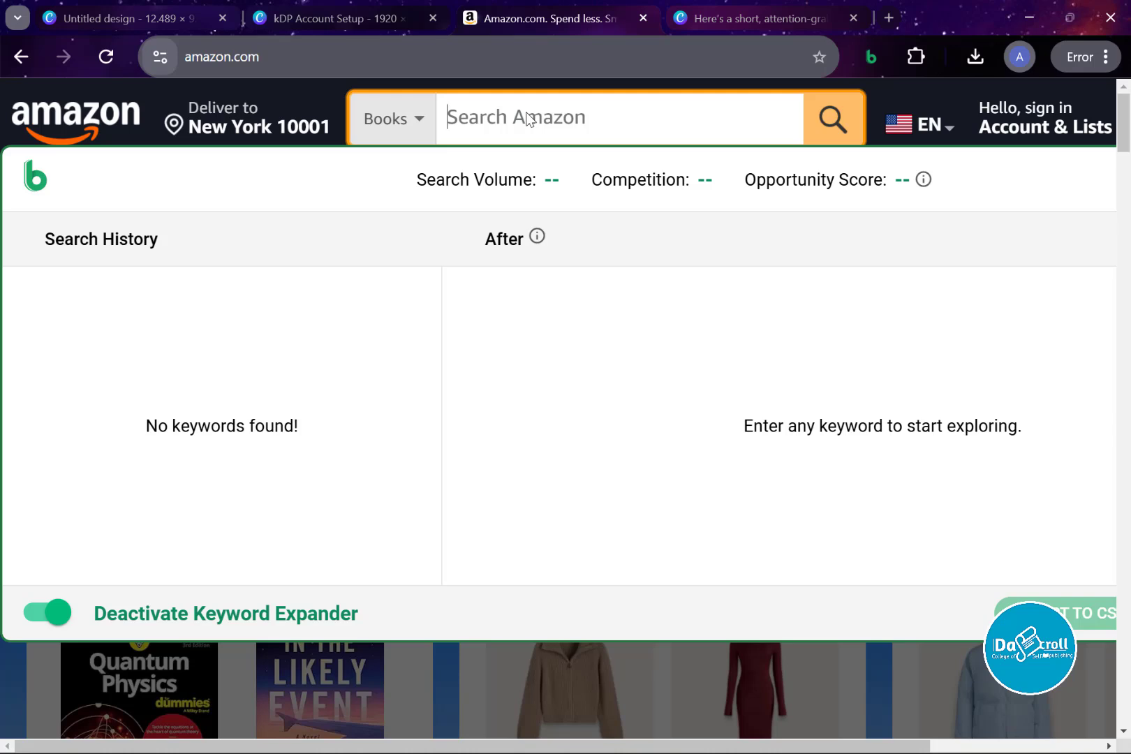
pyautogui.write('personal de')
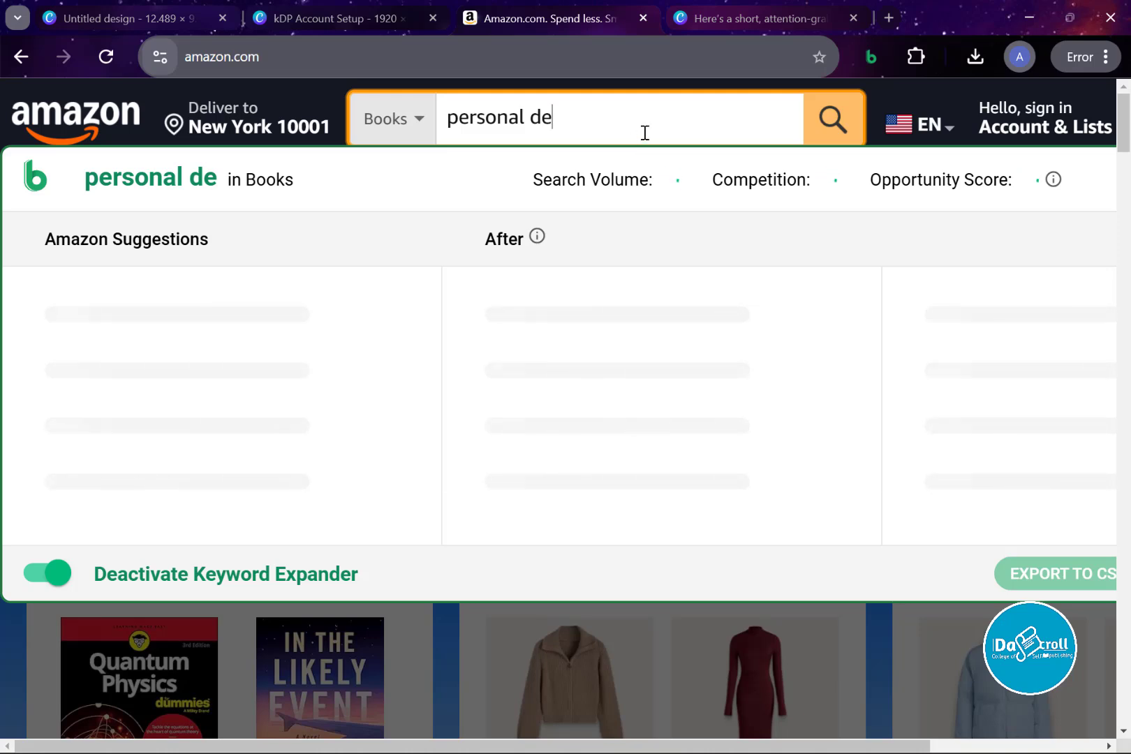
# Step: Switch to the Tiny Habits conversation in ChatGPT and review its list of Amazon keywords for the book
pyautogui.moveTo(527, 746)
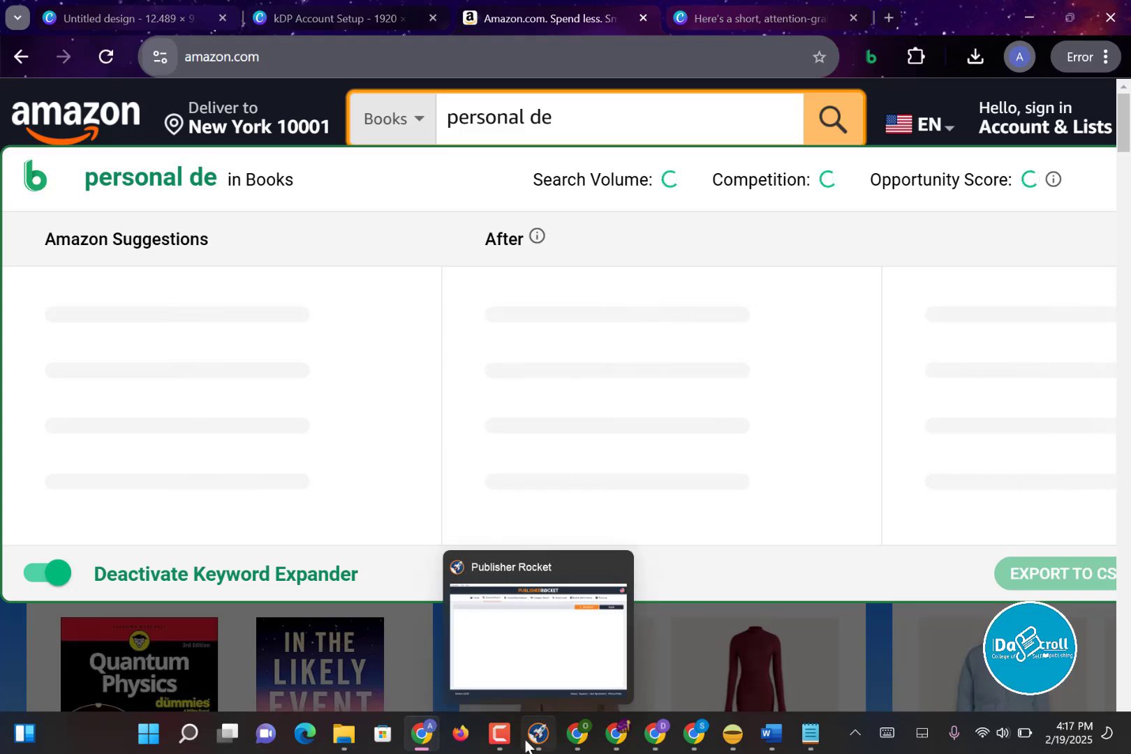
pyautogui.moveTo(653, 740)
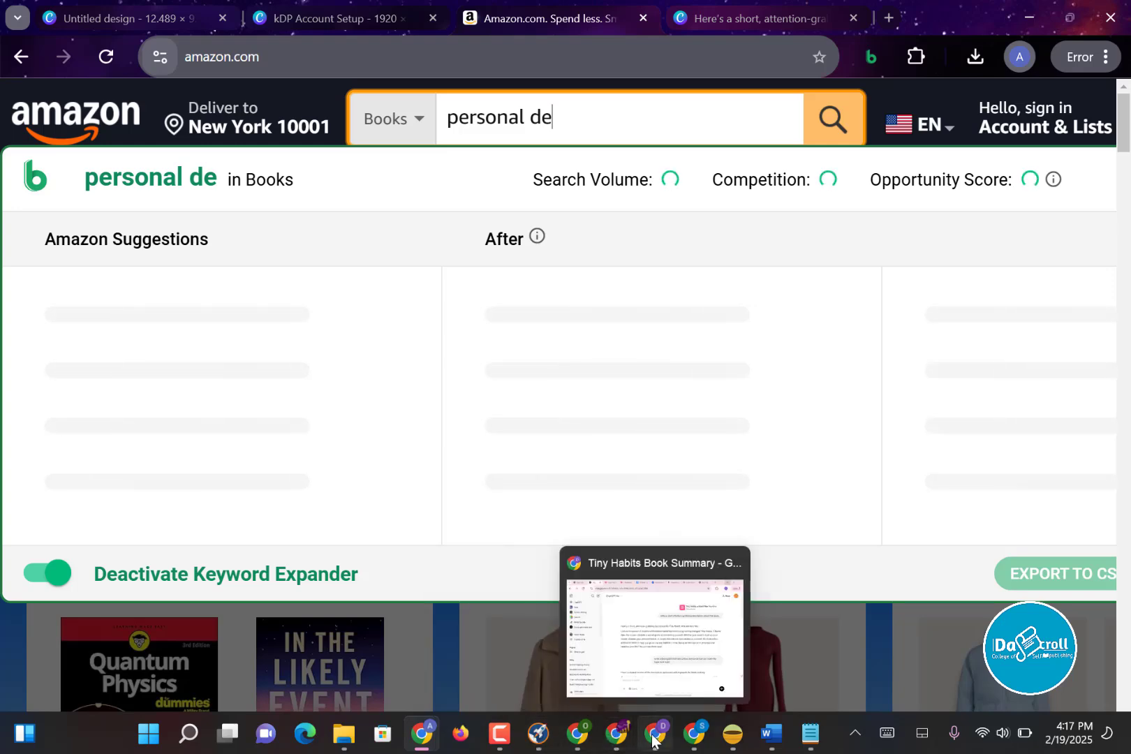
pyautogui.click(660, 690)
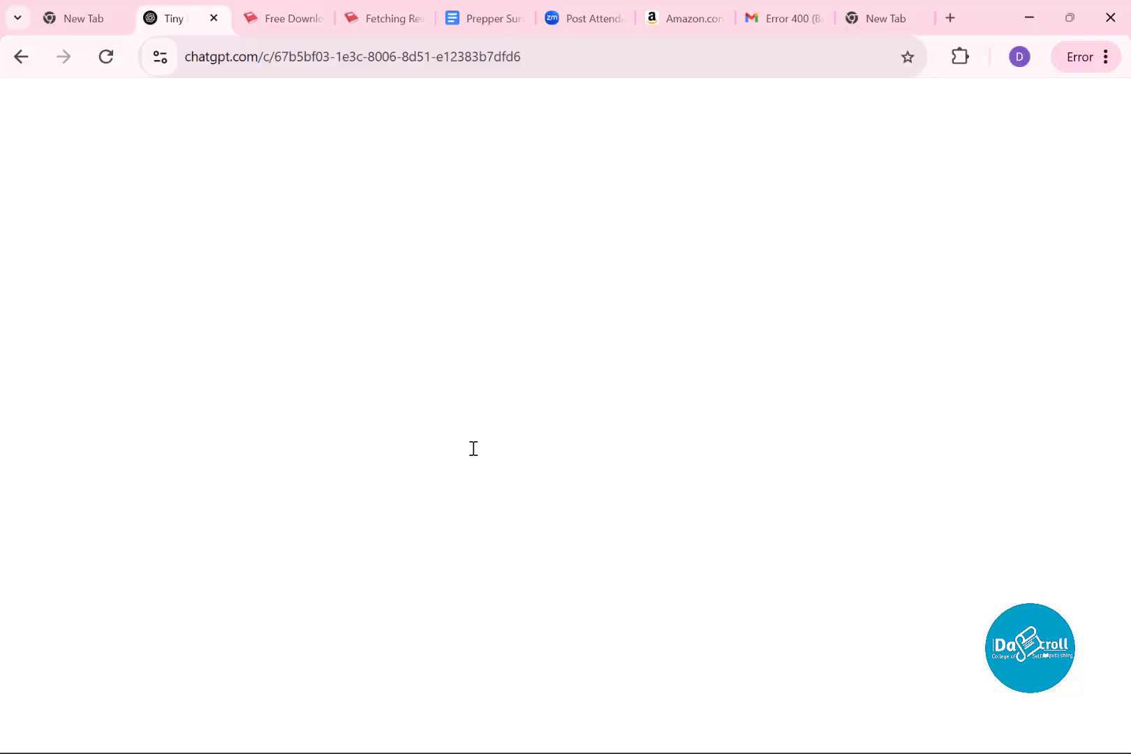
pyautogui.scroll(-3, 474, 449)
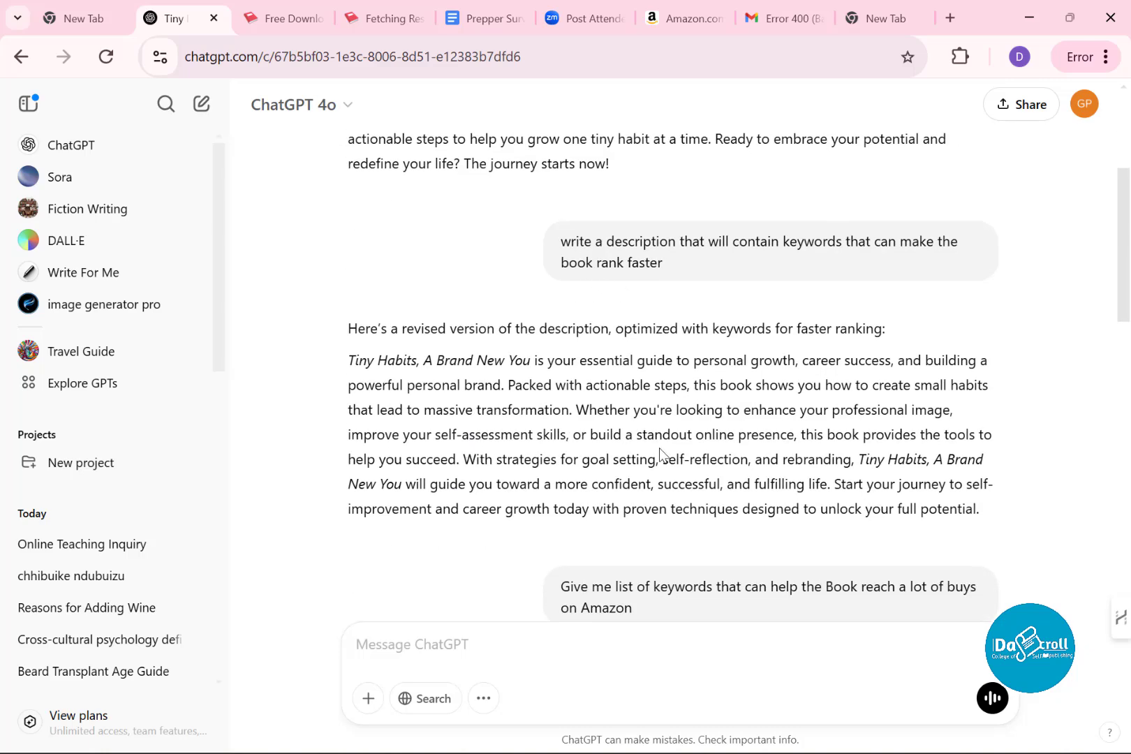
pyautogui.scroll(-1, 659, 454)
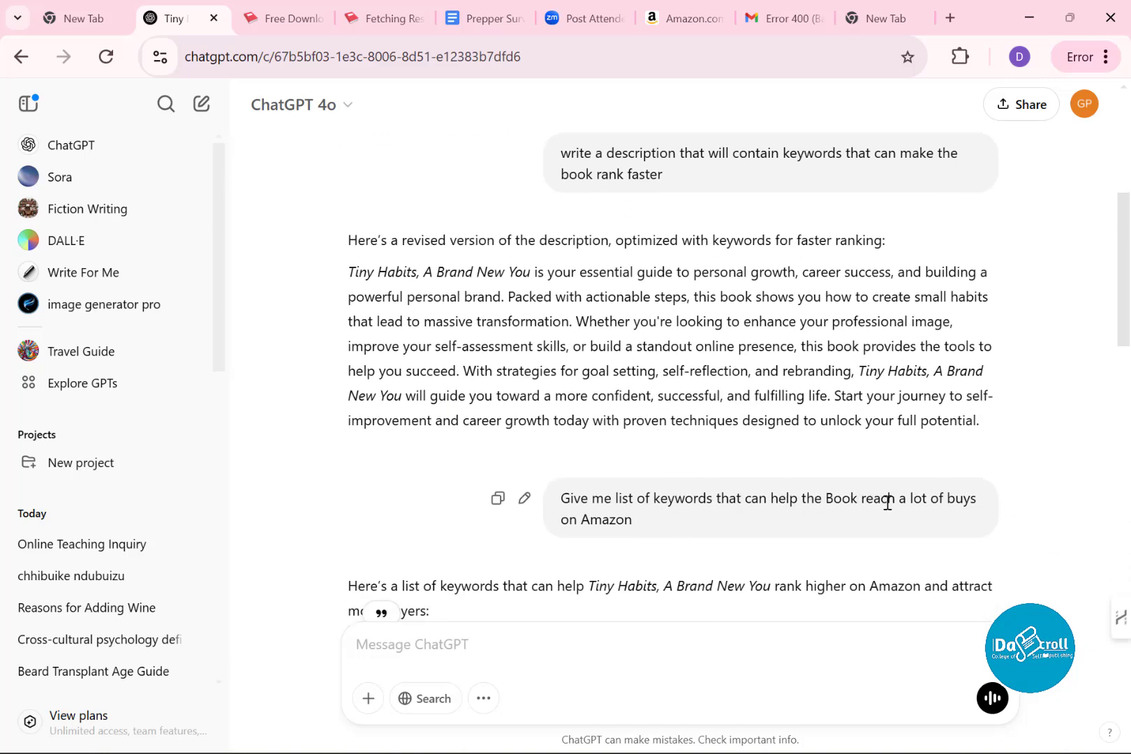
pyautogui.scroll(-4, 969, 502)
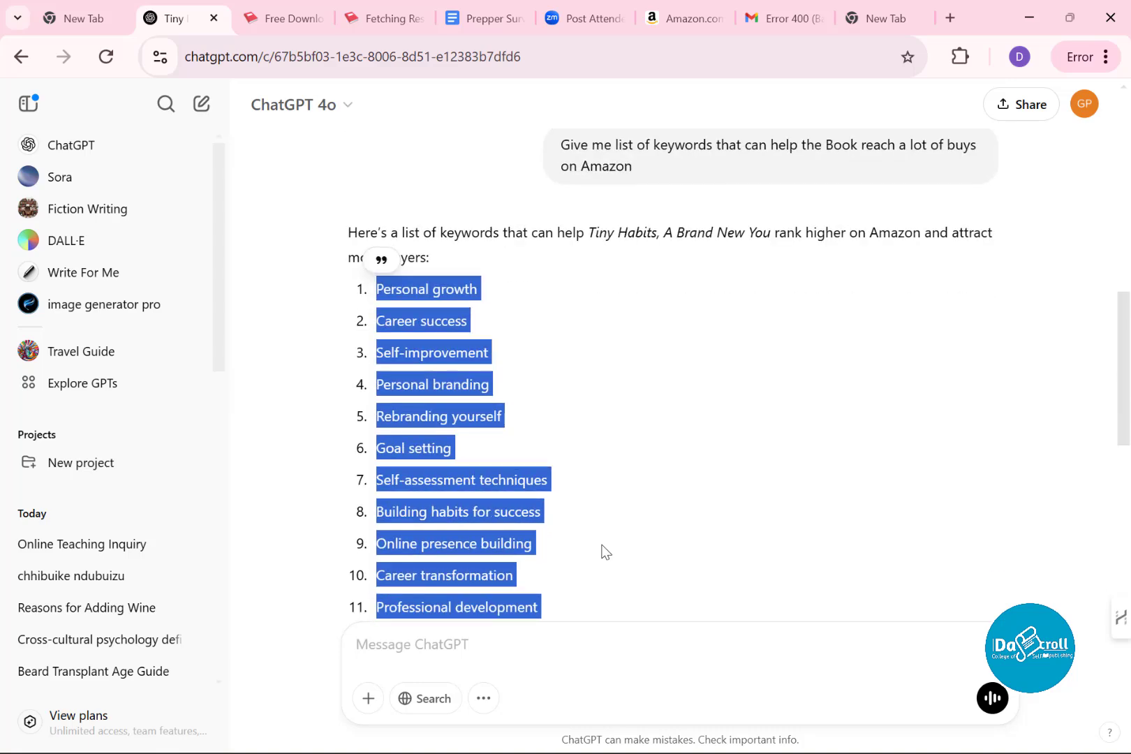
pyautogui.scroll(-1, 602, 523)
pyautogui.click(621, 509)
pyautogui.scroll(-2, 622, 510)
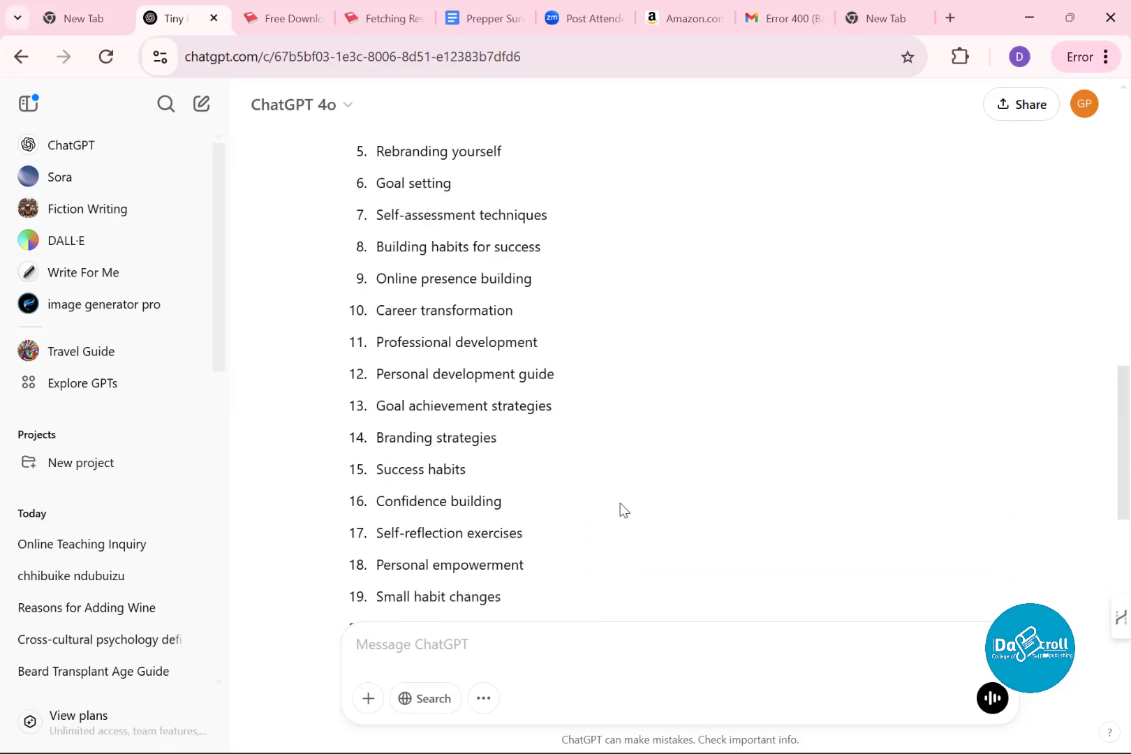
pyautogui.scroll(-2, 622, 510)
pyautogui.scroll(6, 575, 508)
pyautogui.scroll(-2, 576, 508)
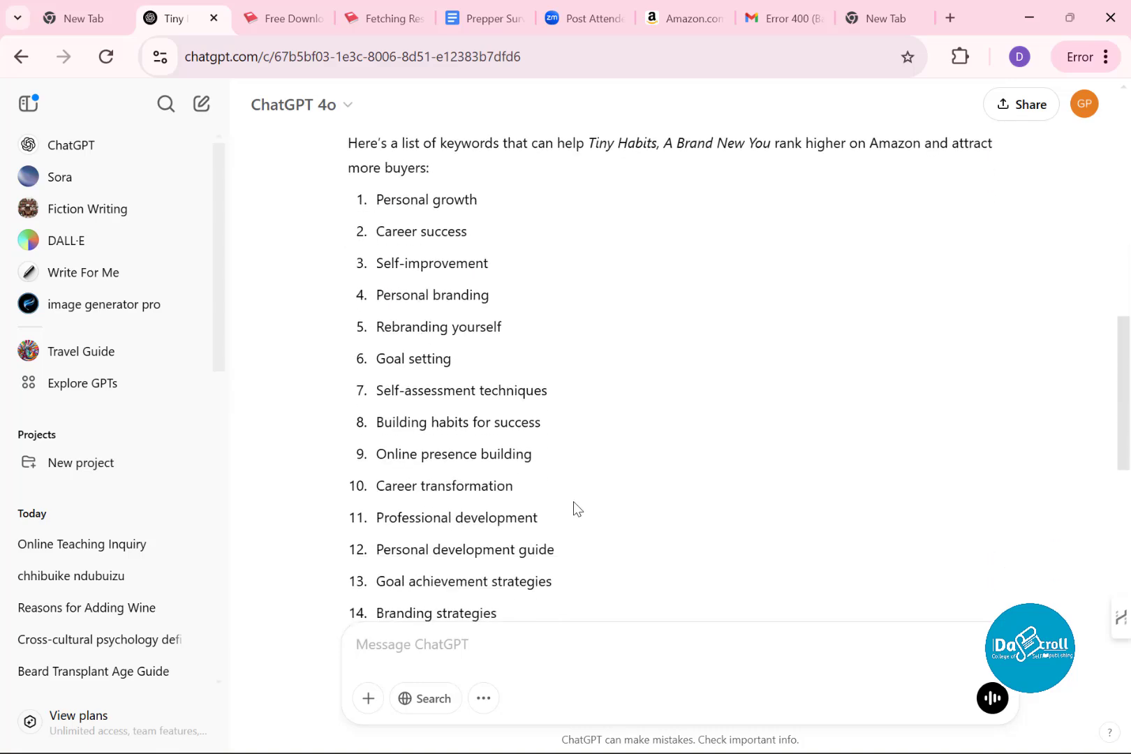
pyautogui.scroll(-3, 576, 509)
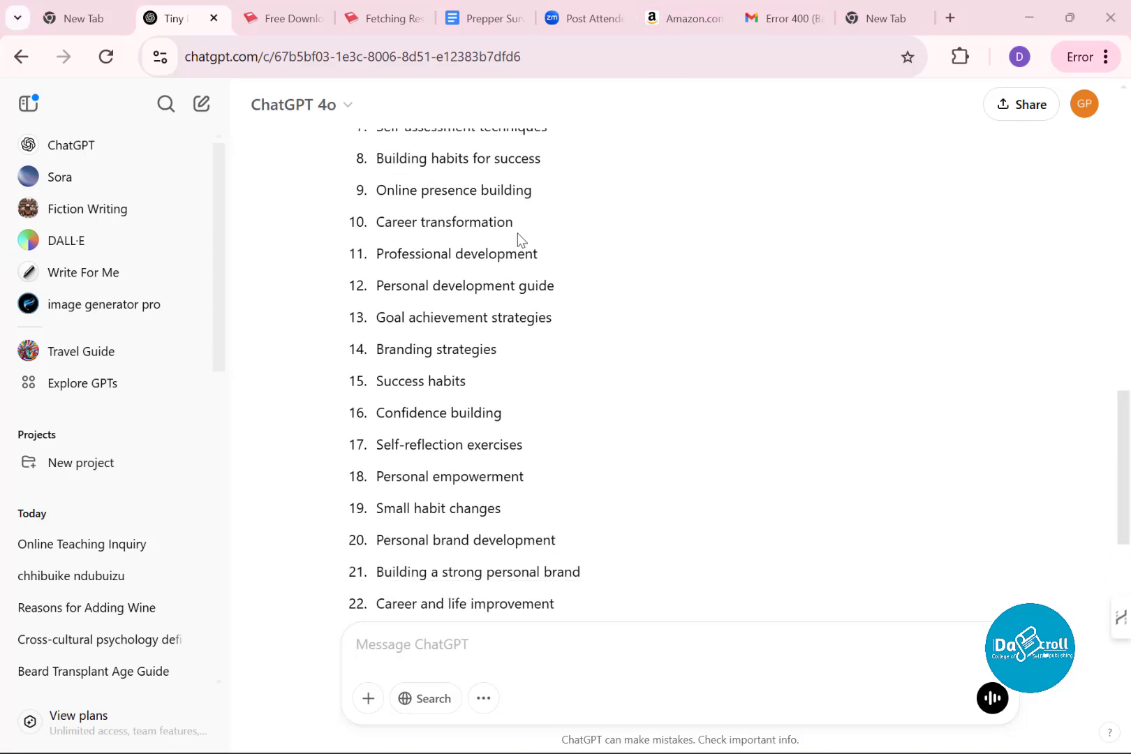
pyautogui.scroll(5, 583, 353)
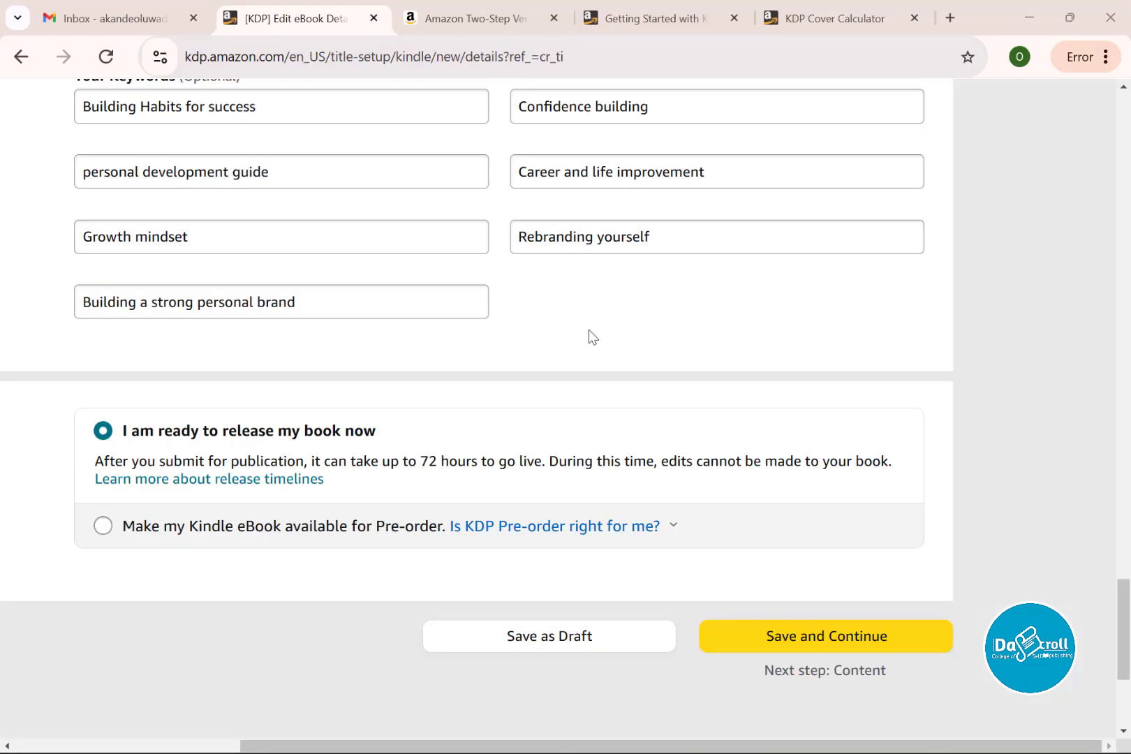
# Step: Review the completed Kindle eBook details on KDP, save them and continue to the Content step
pyautogui.scroll(10, 590, 333)
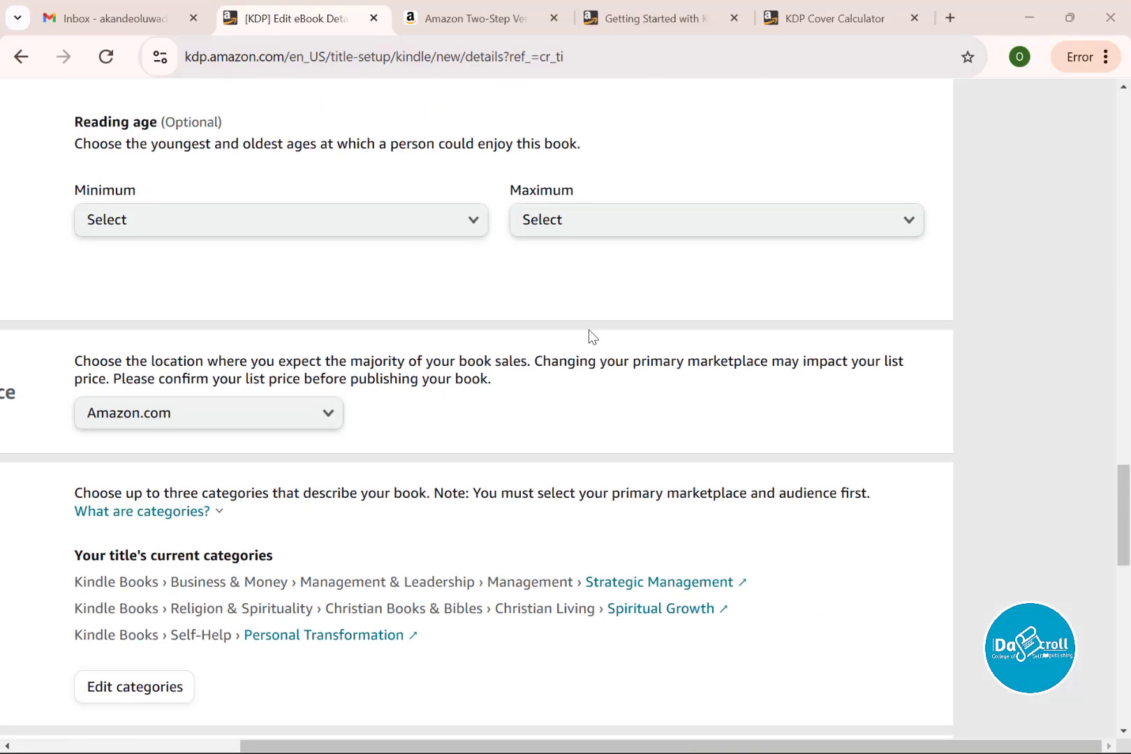
pyautogui.scroll(15, 589, 329)
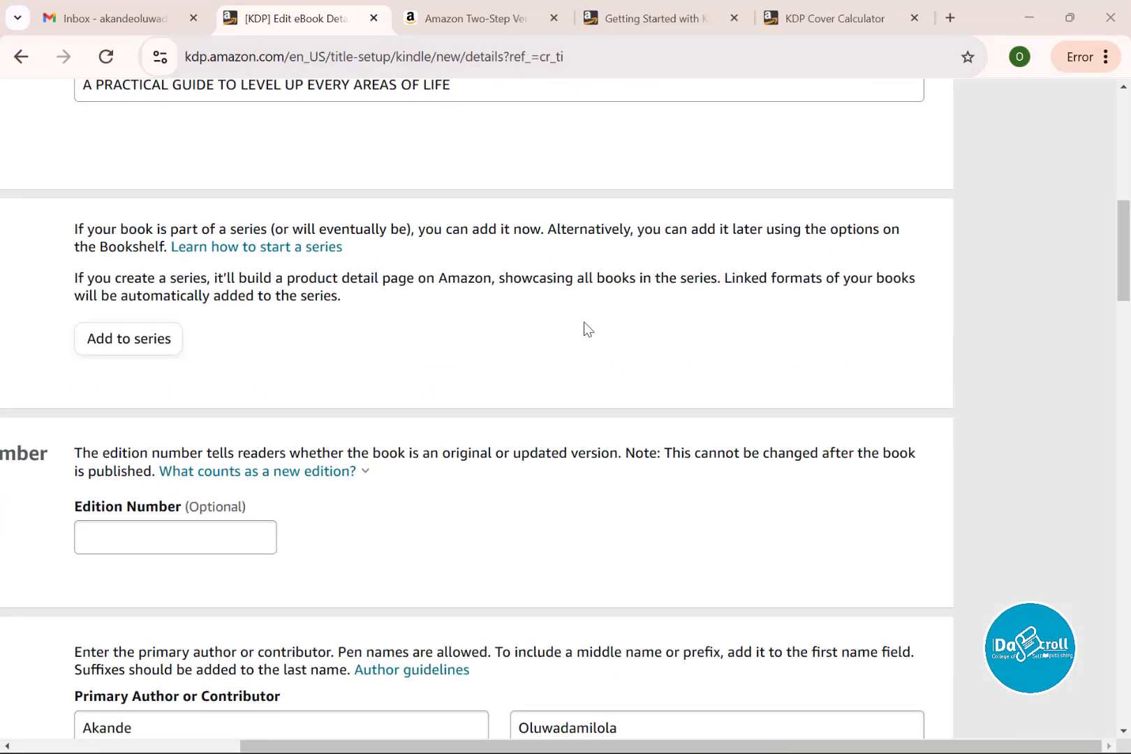
pyautogui.scroll(15, 589, 328)
pyautogui.scroll(-20, 583, 324)
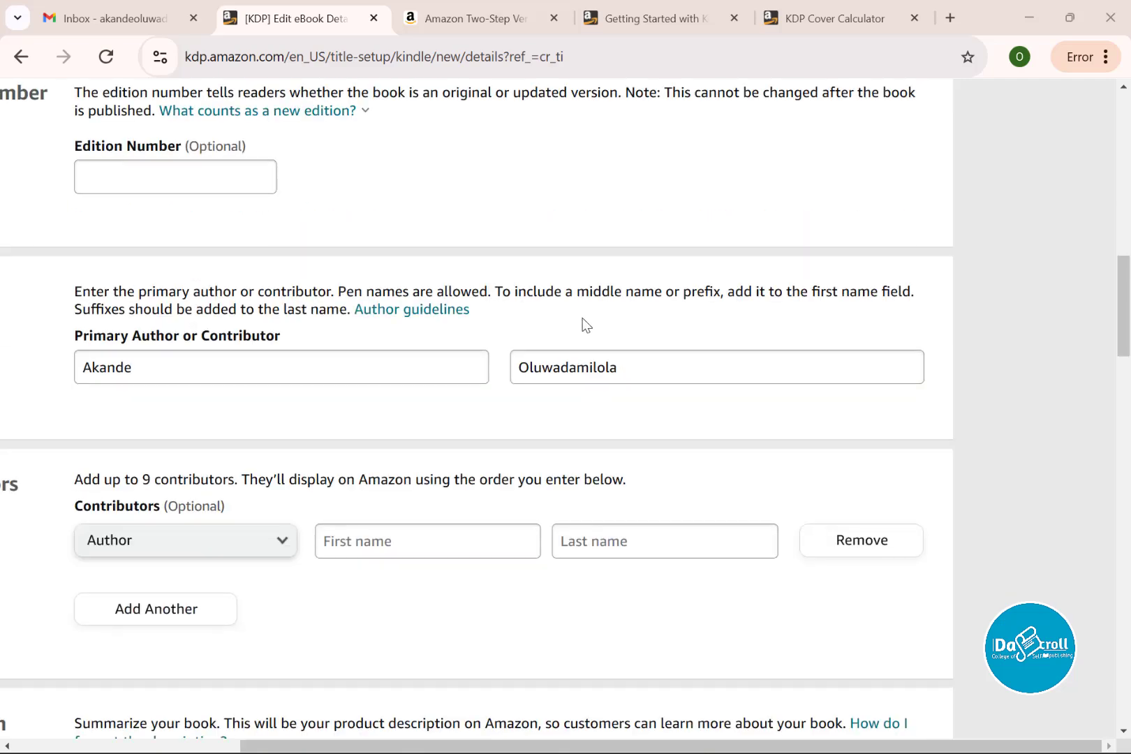
pyautogui.scroll(-12, 571, 296)
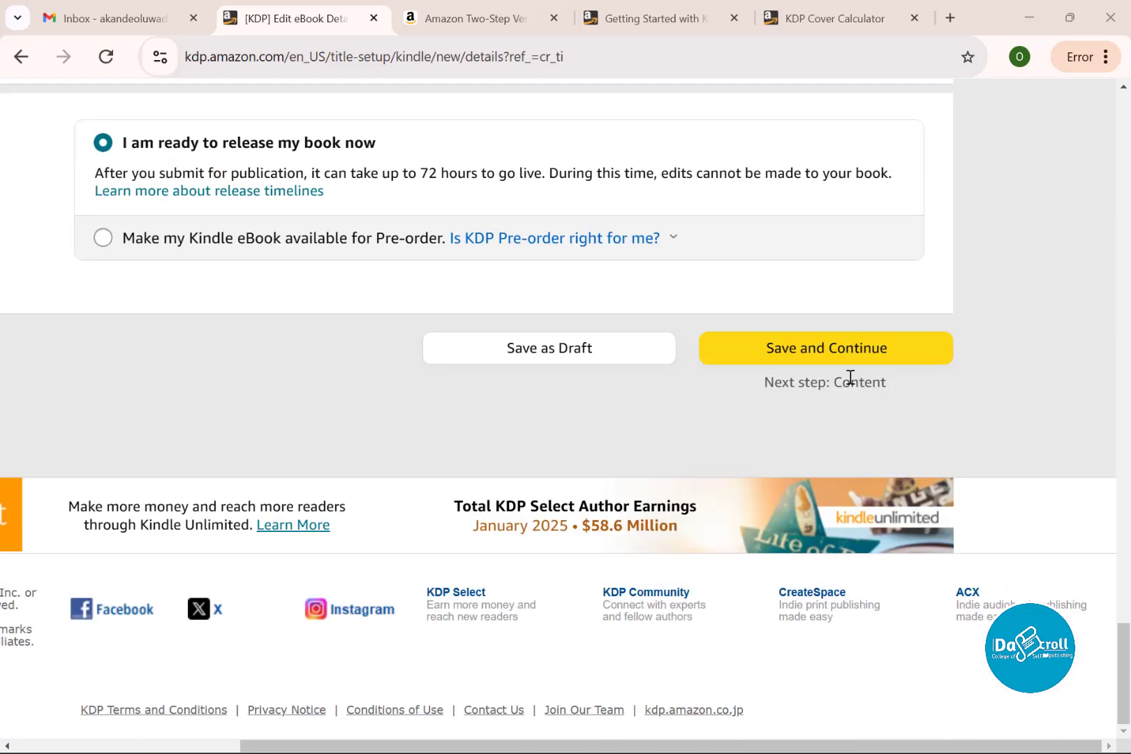
pyautogui.click(810, 368)
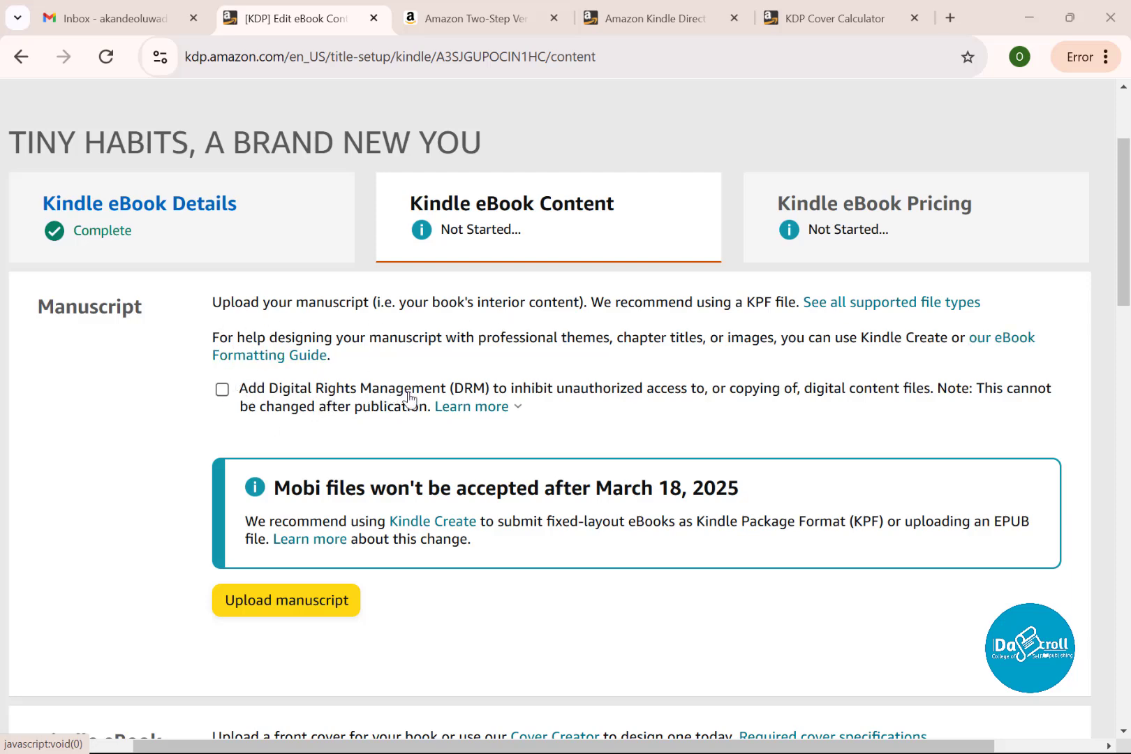
# Step: Enable Digital Rights Management for the eBook and upload the Tiny habit manuscript from the KPF folder
pyautogui.moveTo(468, 403)
pyautogui.click(257, 387)
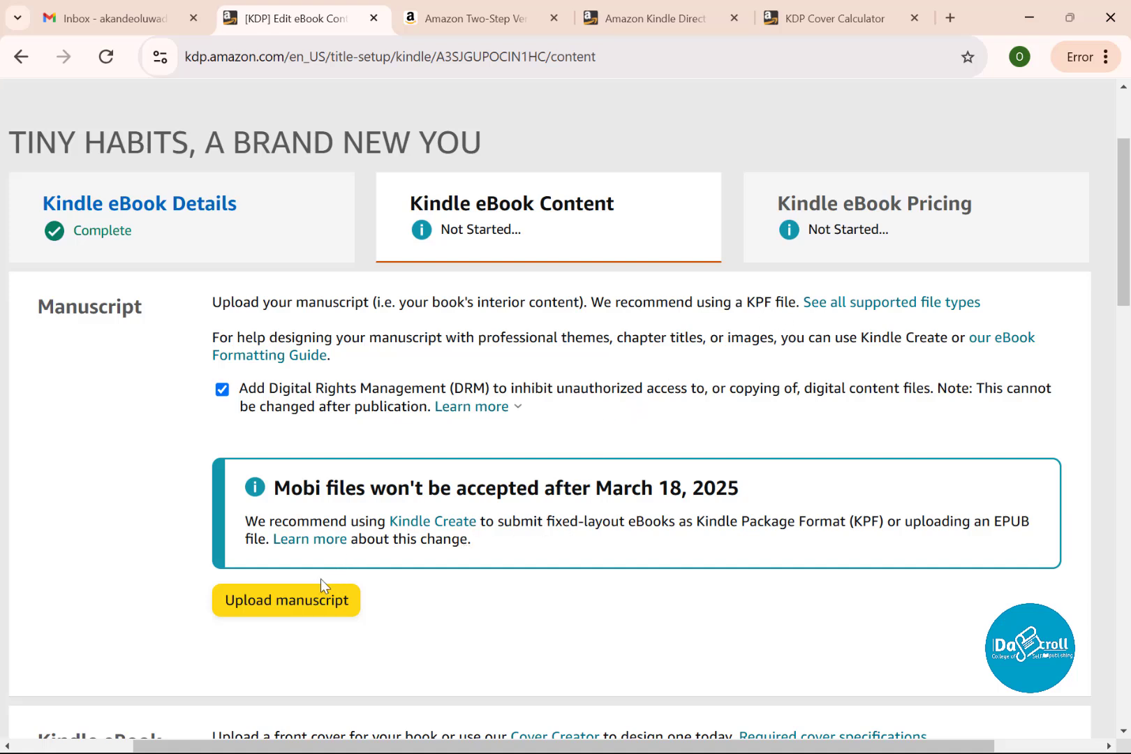
pyautogui.click(282, 608)
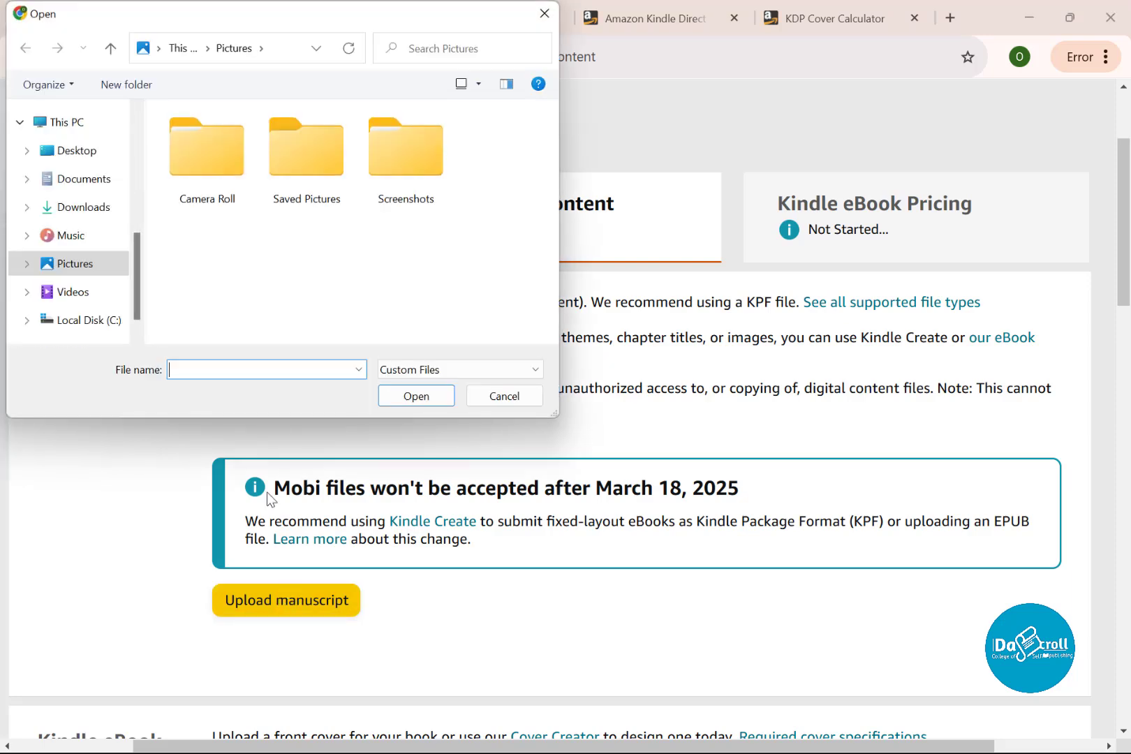
pyautogui.click(88, 180)
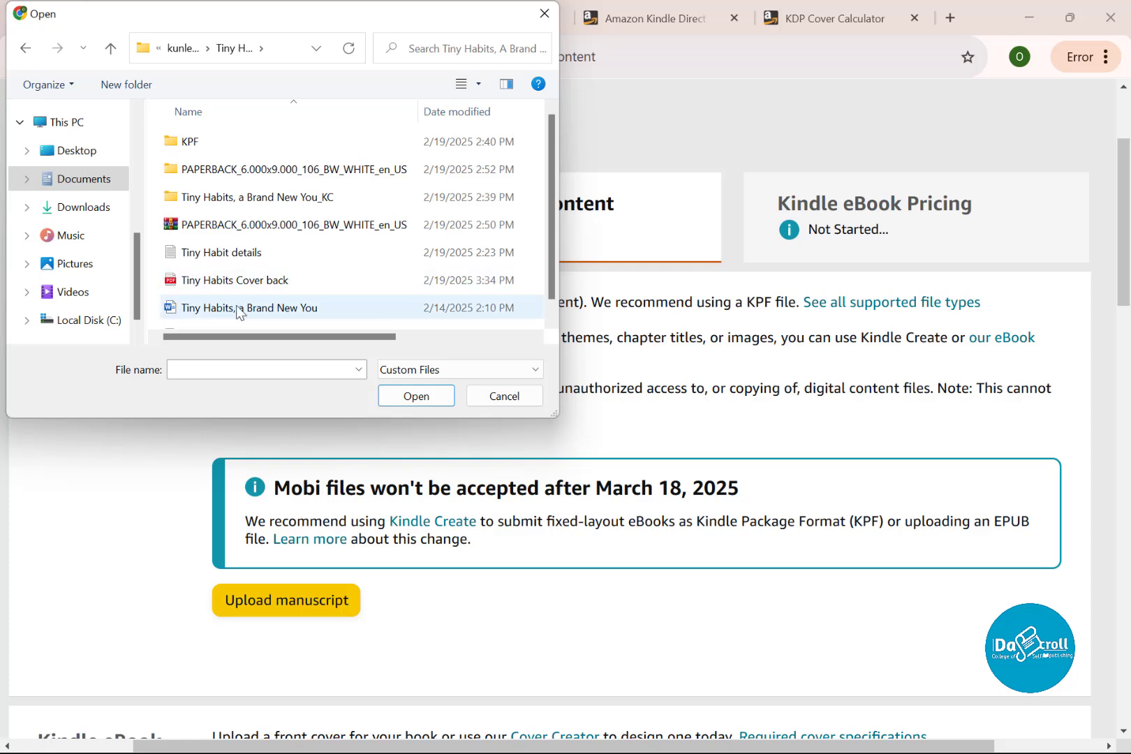
pyautogui.scroll(-1, 236, 305)
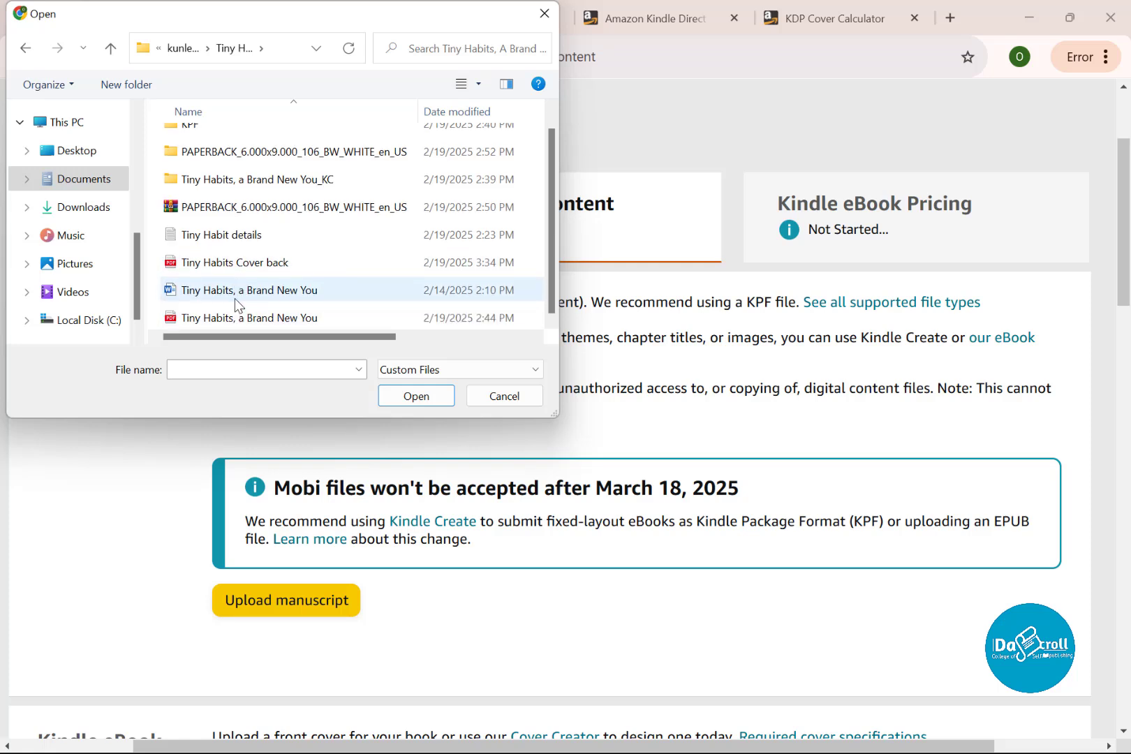
pyautogui.scroll(1, 251, 305)
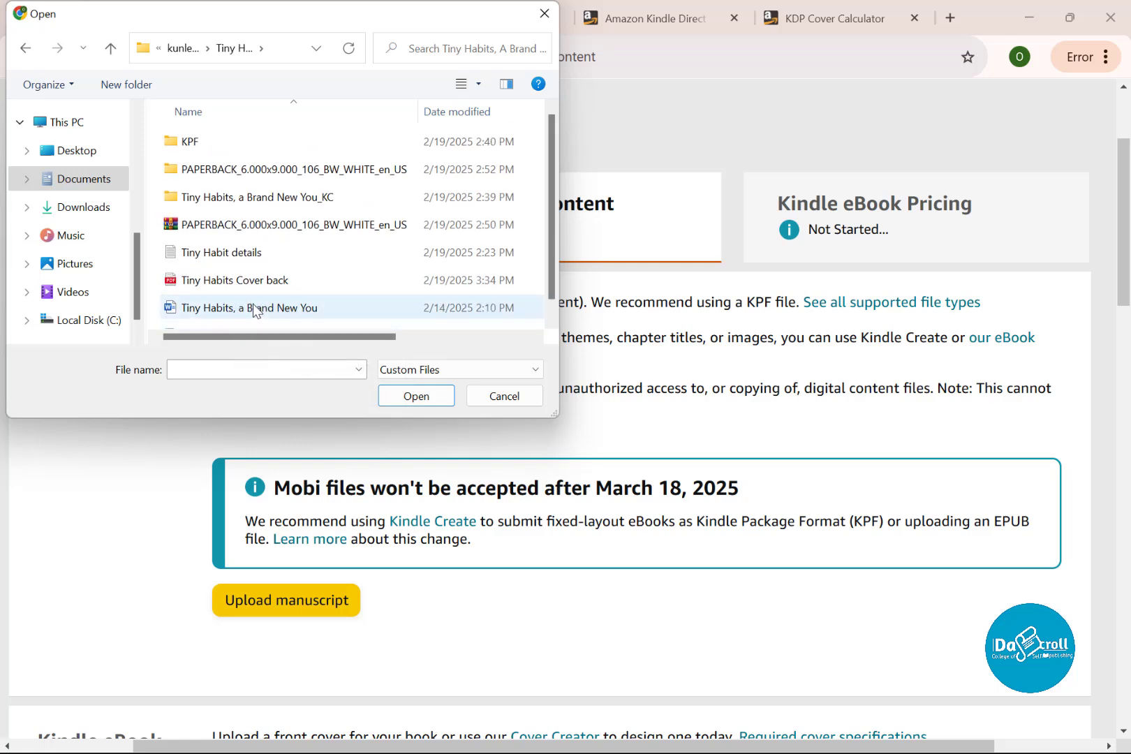
pyautogui.doubleClick(226, 149)
pyautogui.click(227, 148)
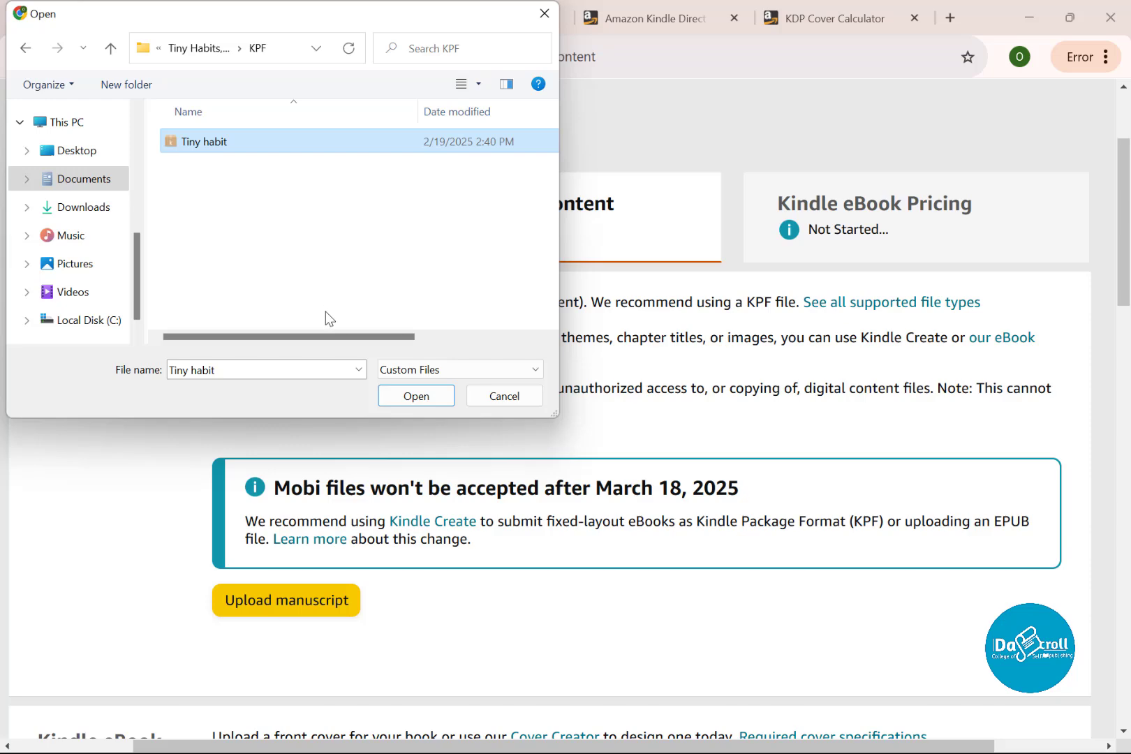
pyautogui.click(414, 396)
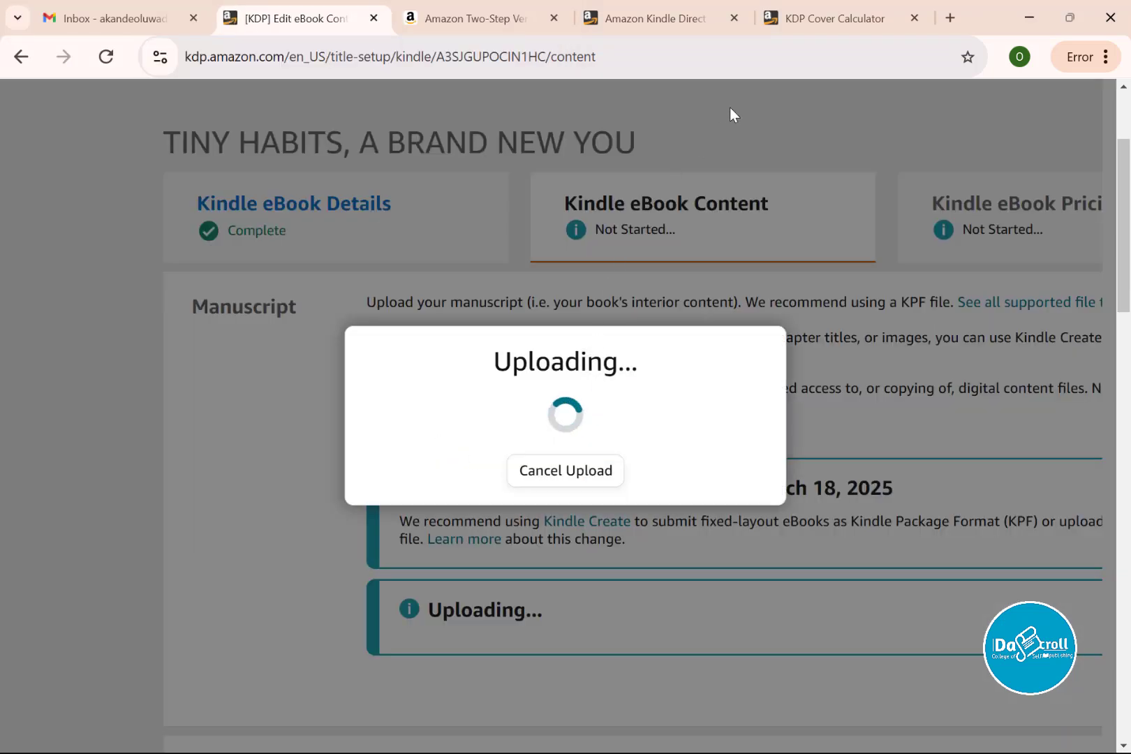
# Step: Choose to upload an existing eBook cover and upload the Front cover image from the Tiny Habits folder
pyautogui.scroll(-3, 587, 349)
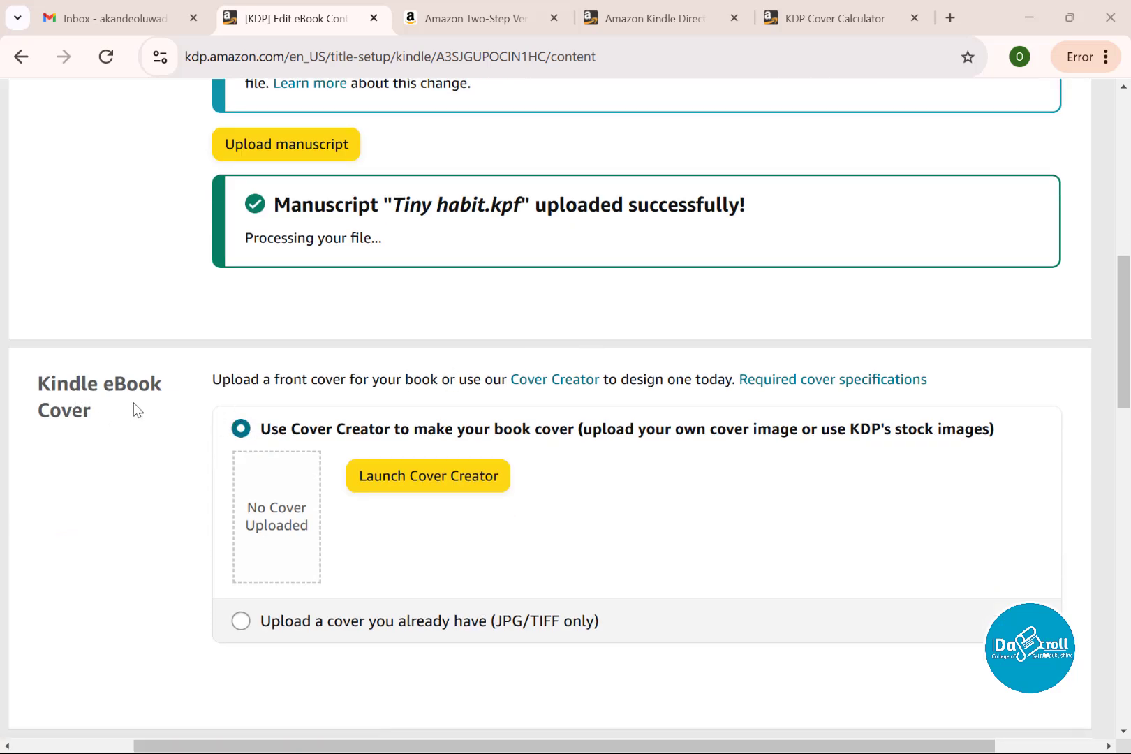
pyautogui.scroll(-1, 377, 471)
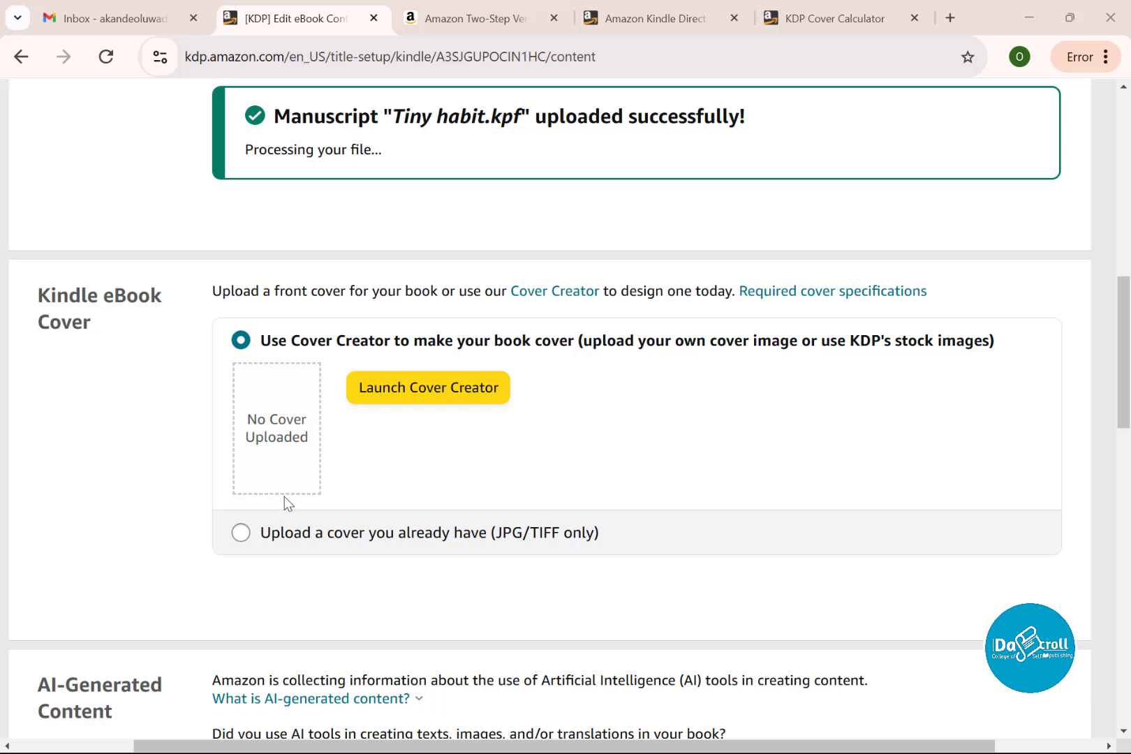
pyautogui.click(240, 533)
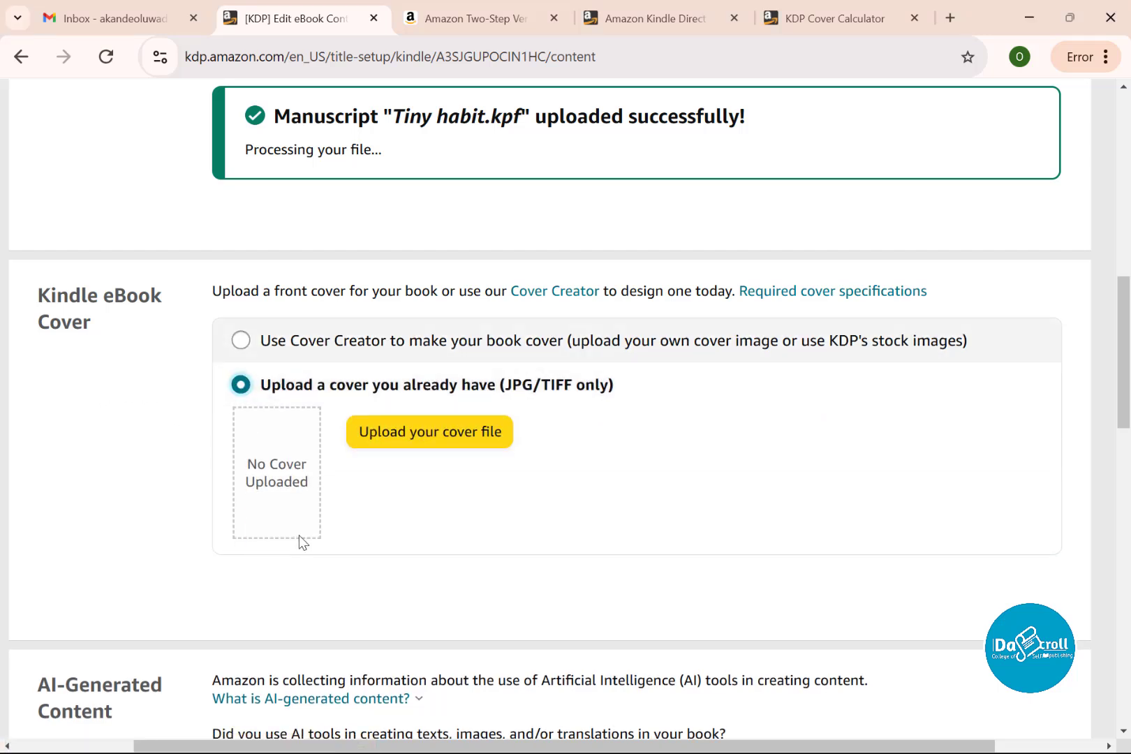
pyautogui.click(428, 437)
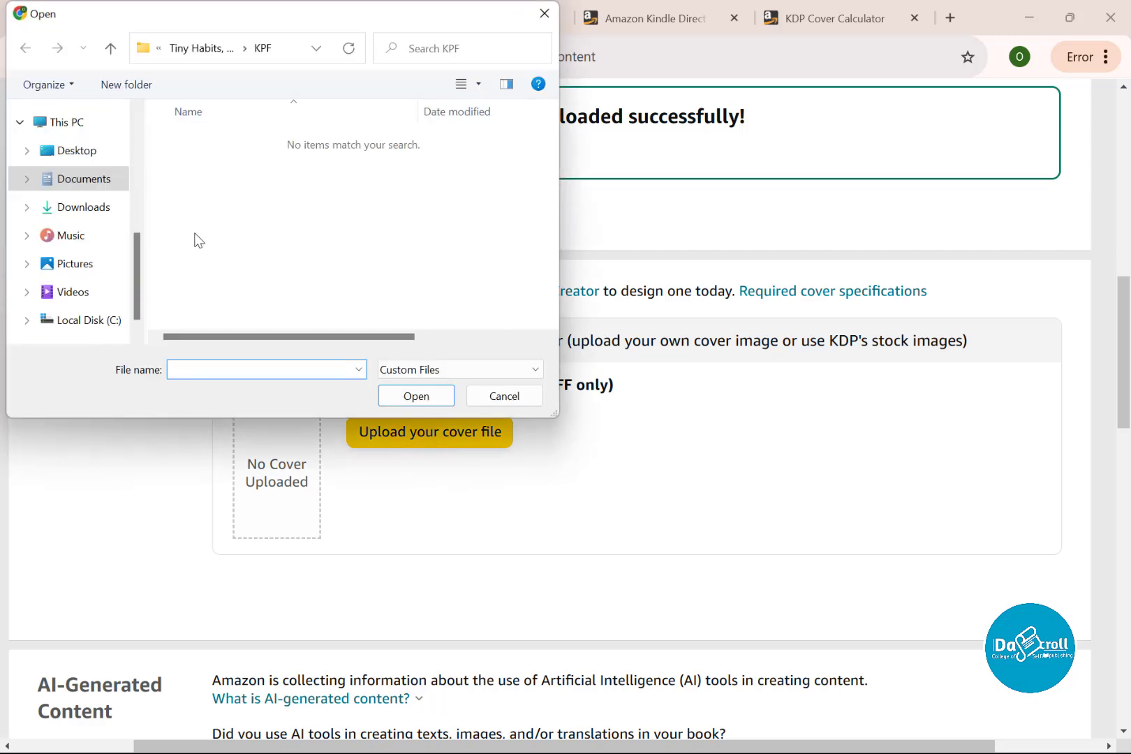
pyautogui.click(110, 48)
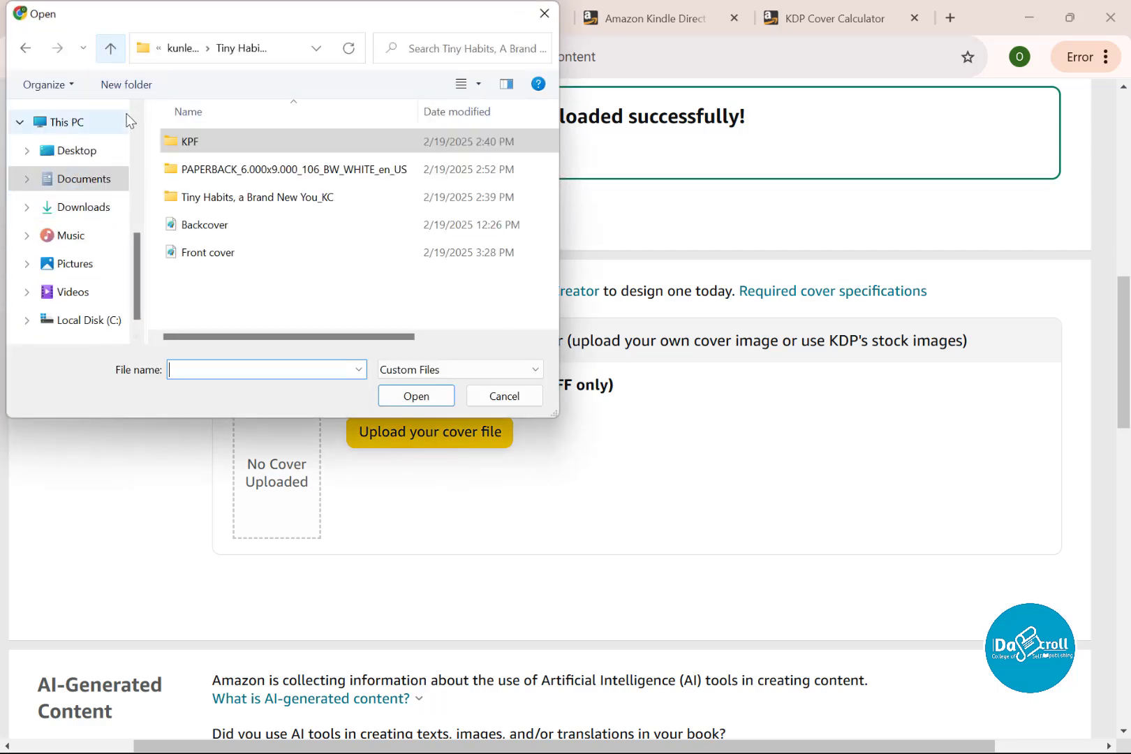
pyautogui.click(220, 253)
pyautogui.click(389, 402)
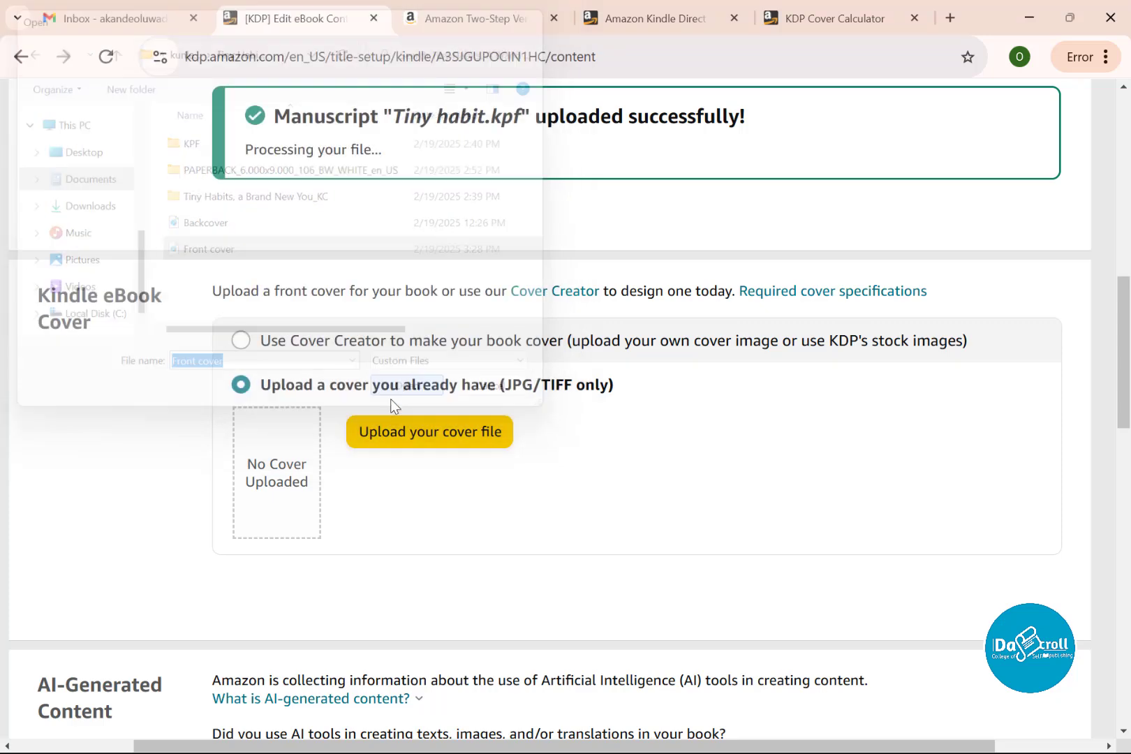
# Step: Declare AI use in the book, with texts as "Some sections, with extensive editing" and Chatgpt as the tool
pyautogui.scroll(-3, 487, 525)
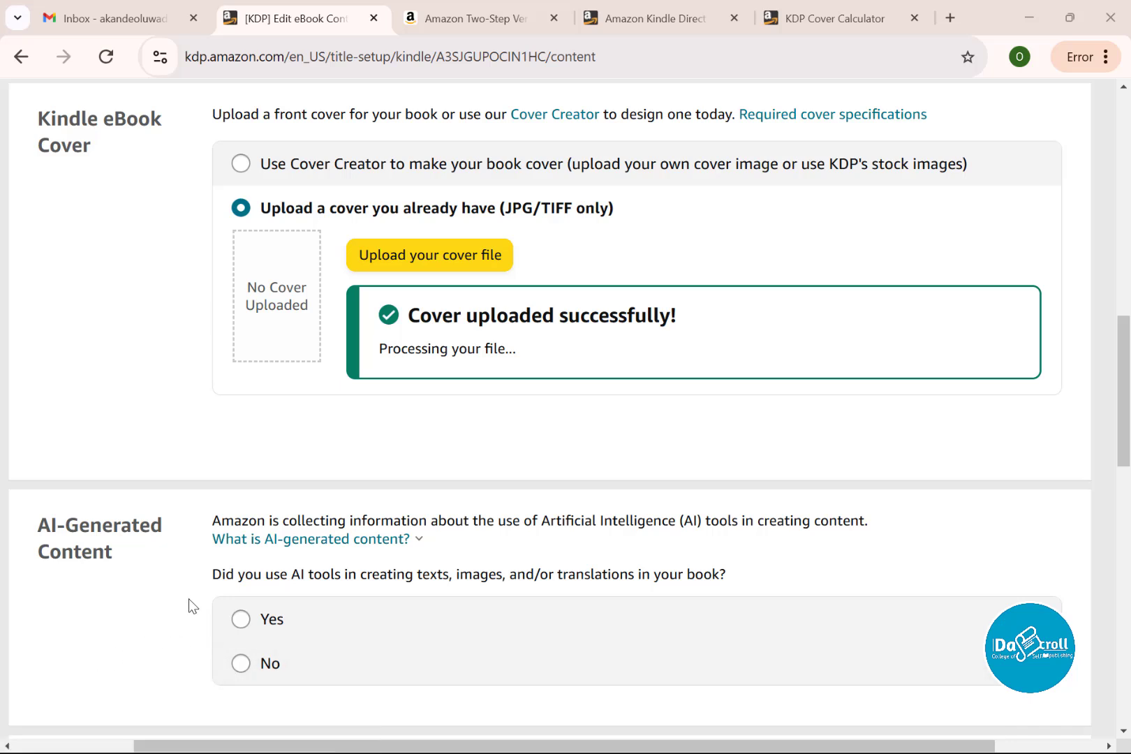
pyautogui.click(273, 620)
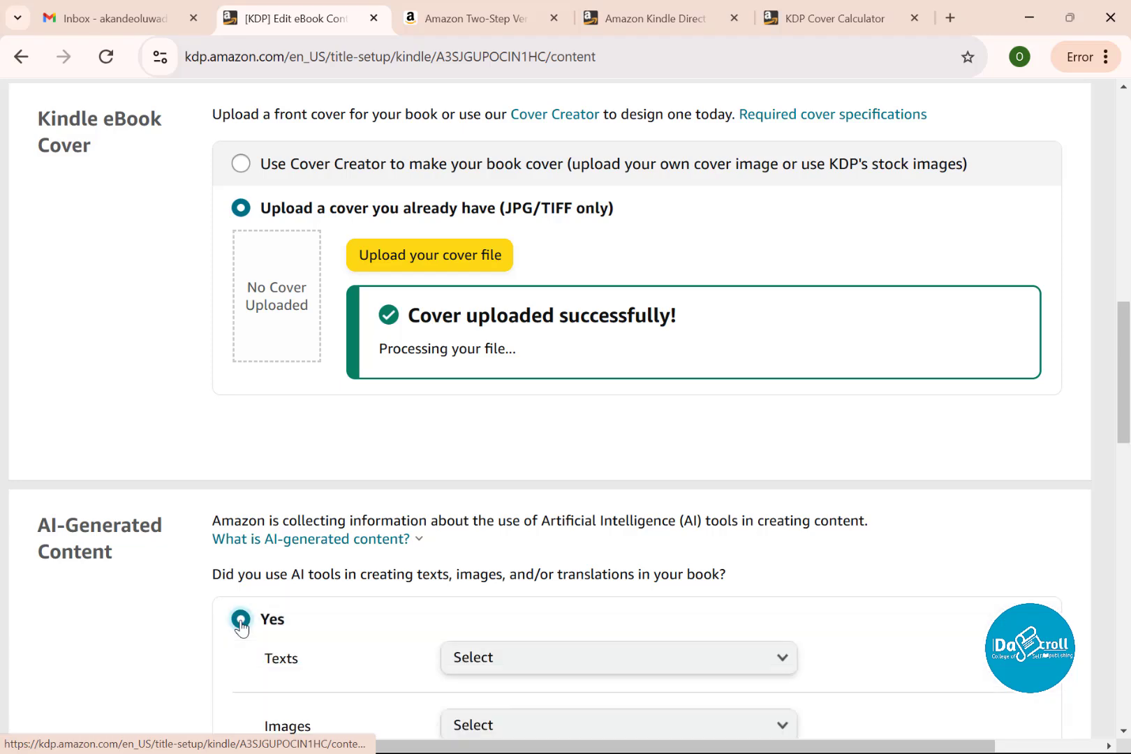
pyautogui.scroll(-2, 453, 620)
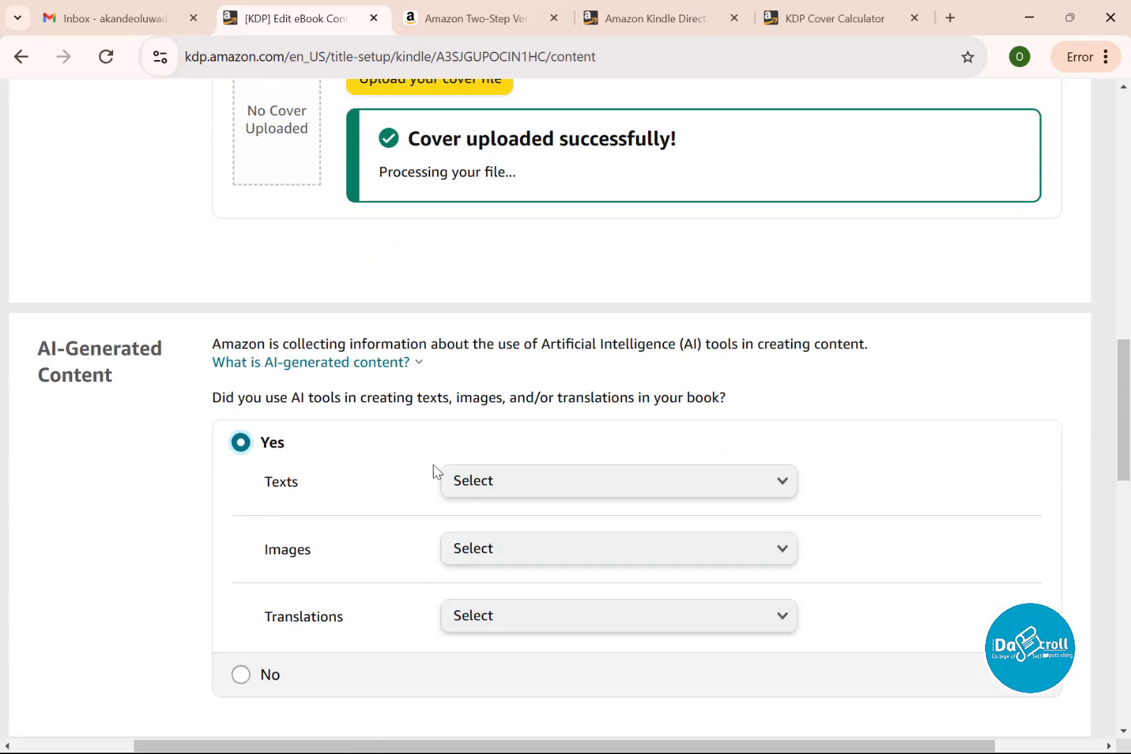
pyautogui.click(590, 483)
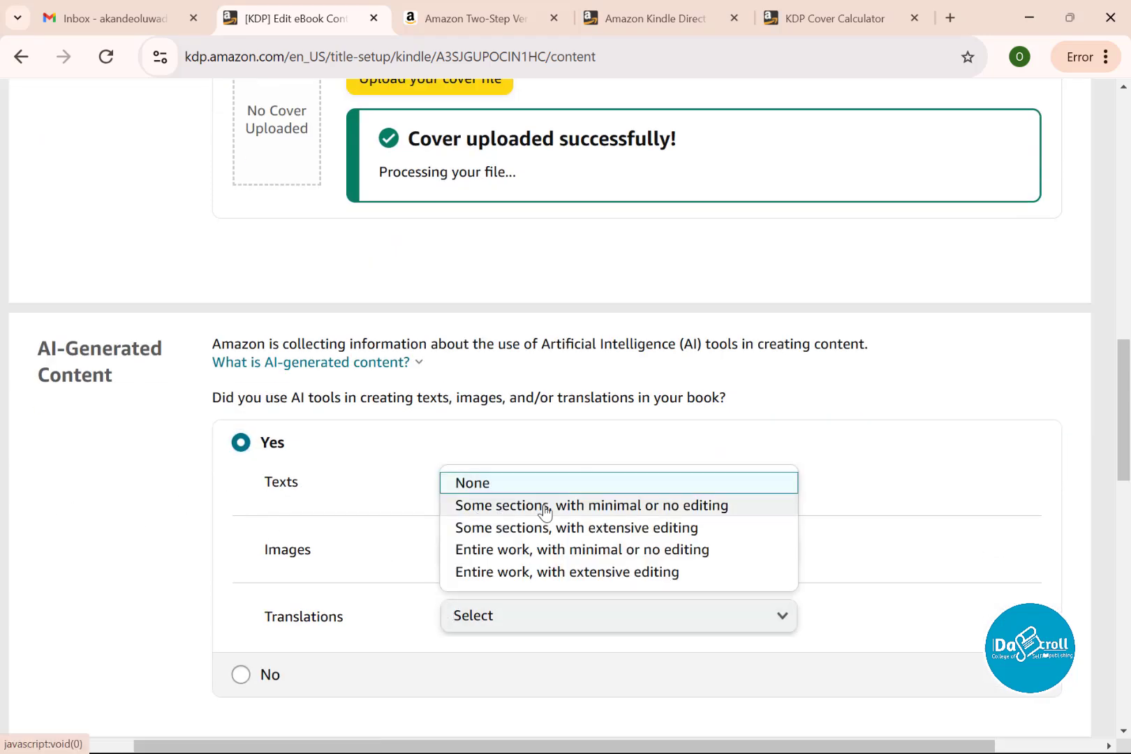
pyautogui.click(662, 536)
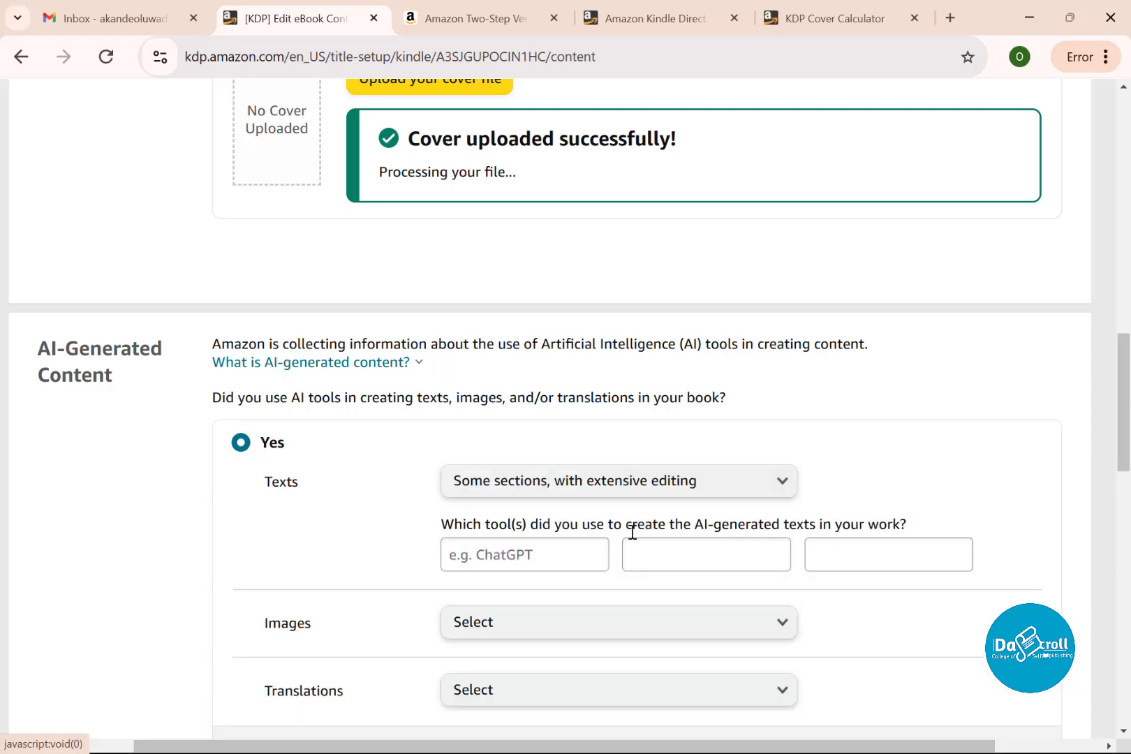
pyautogui.click(541, 549)
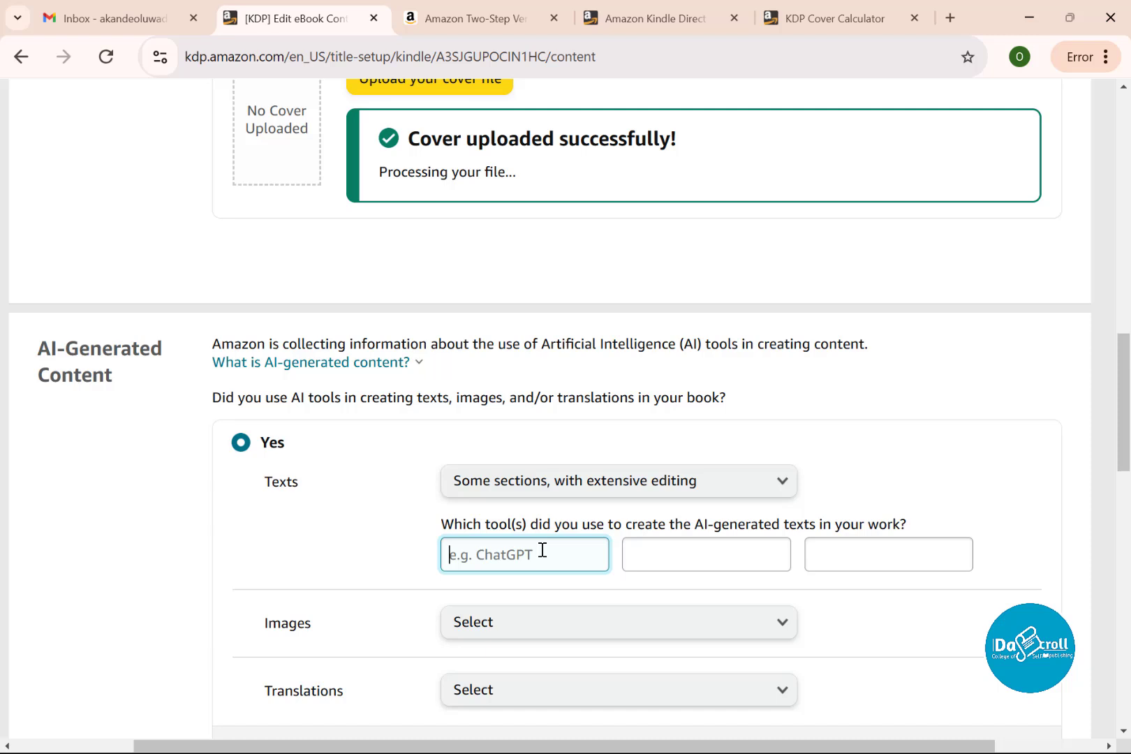
pyautogui.write('Chatgpt')
# Step: Set both the AI-generated images and the translations to None
pyautogui.click(506, 628)
pyautogui.click(467, 535)
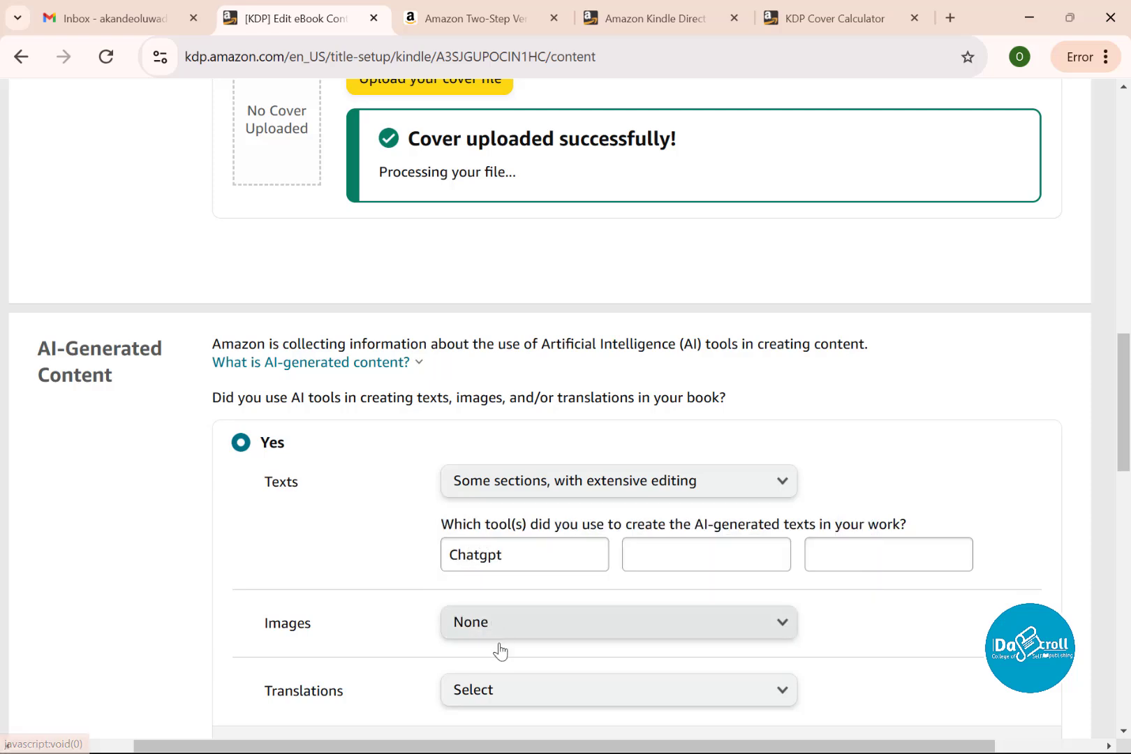
pyautogui.click(501, 689)
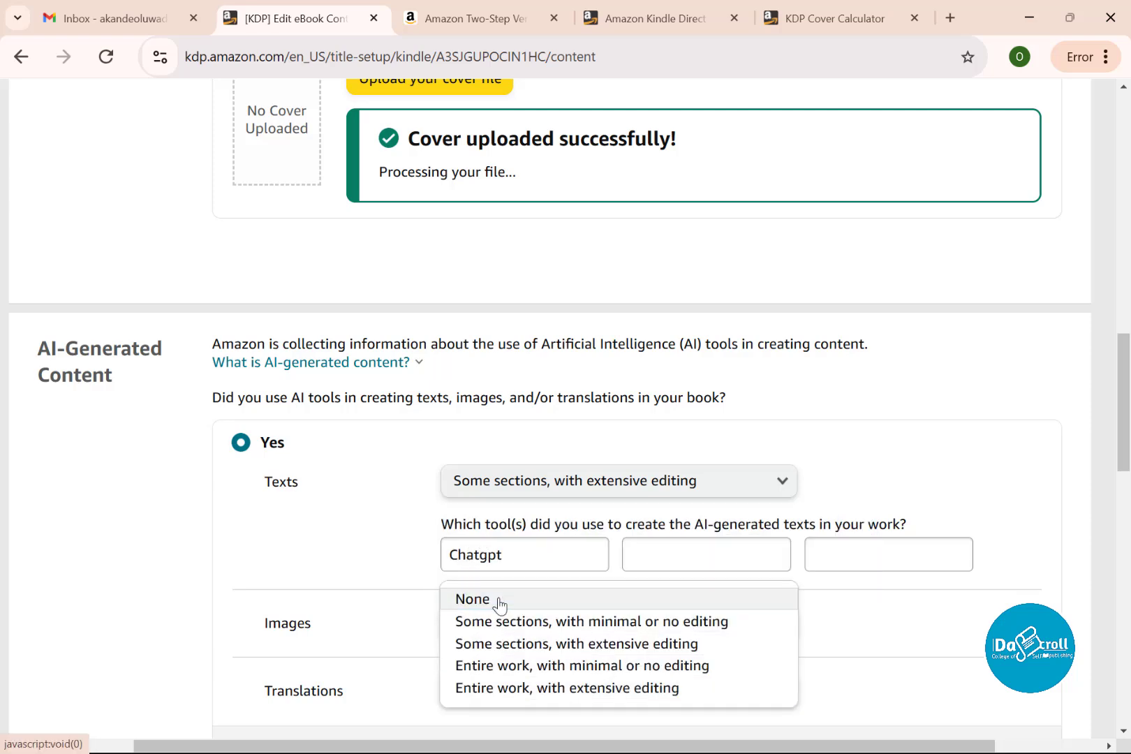
pyautogui.click(497, 602)
# Step: Launch the online previewer for the Kindle eBook, examine the cover page and return to the Content page
pyautogui.scroll(-4, 117, 408)
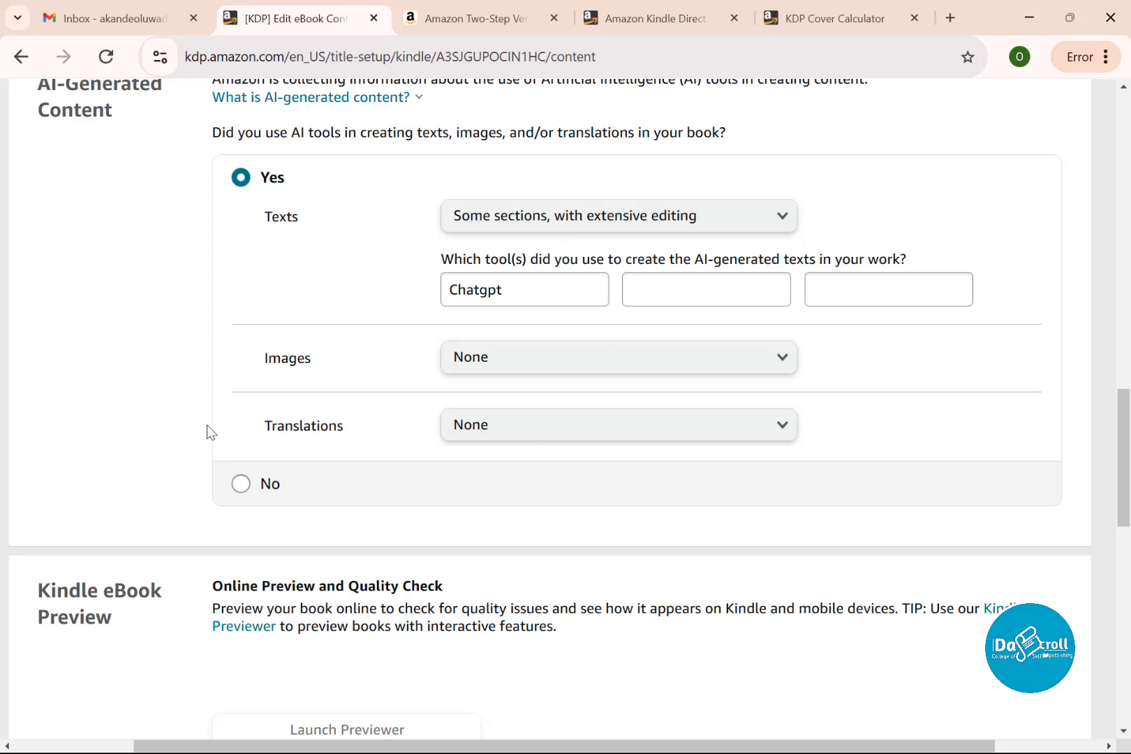
pyautogui.scroll(-4, 210, 429)
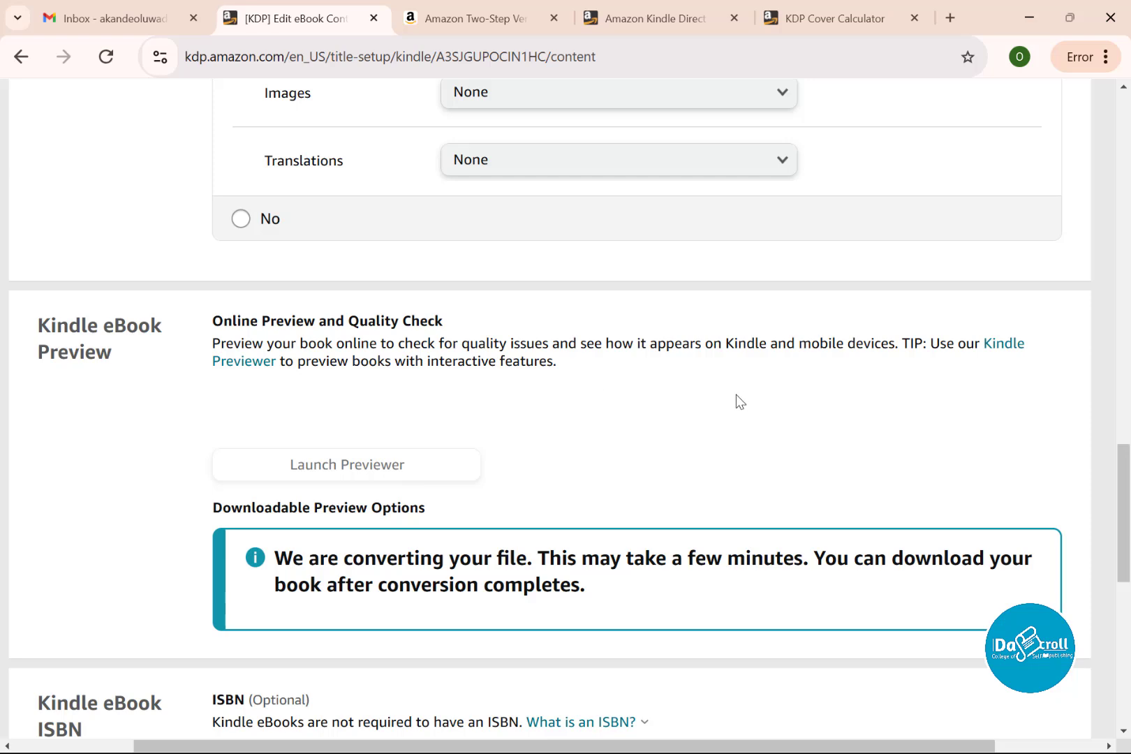
pyautogui.scroll(-3, 313, 473)
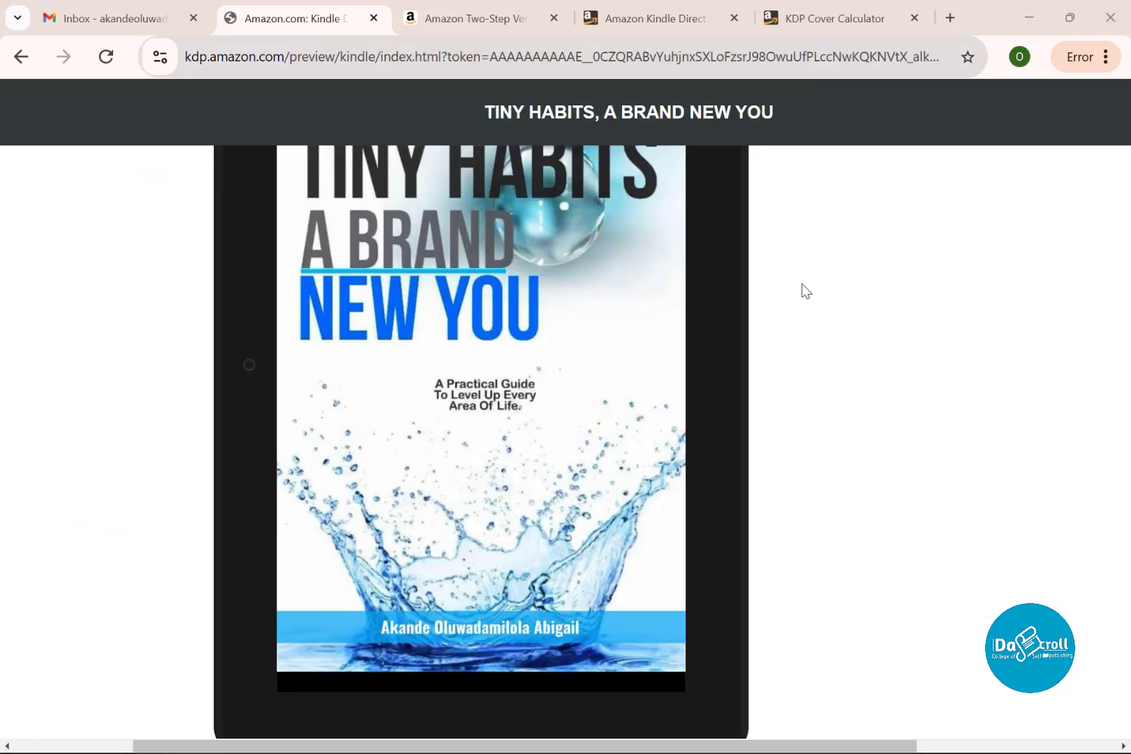
pyautogui.scroll(3, 513, 433)
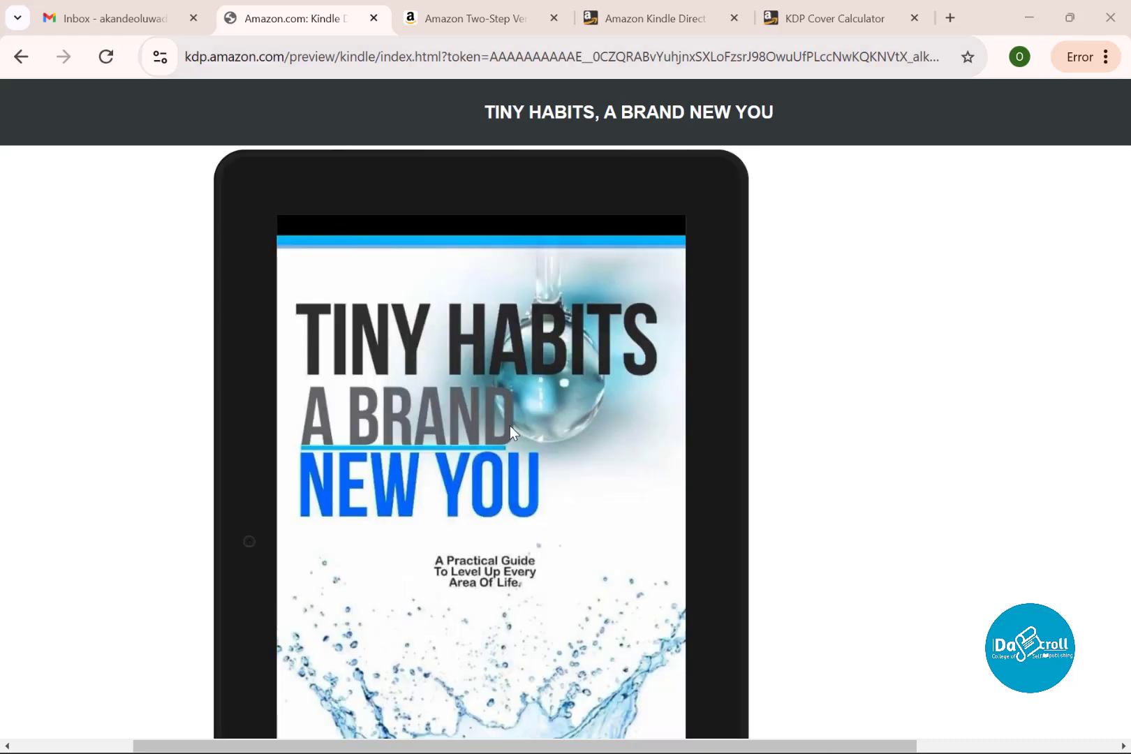
pyautogui.scroll(-3, 509, 427)
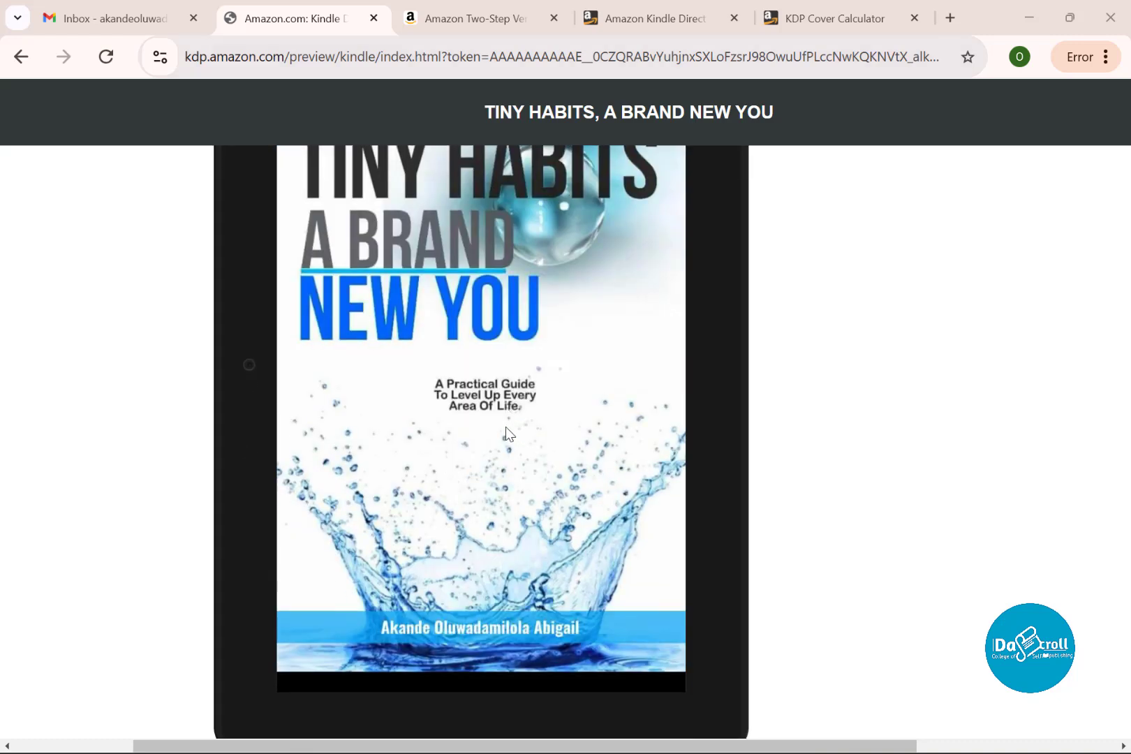
pyautogui.scroll(5, 506, 428)
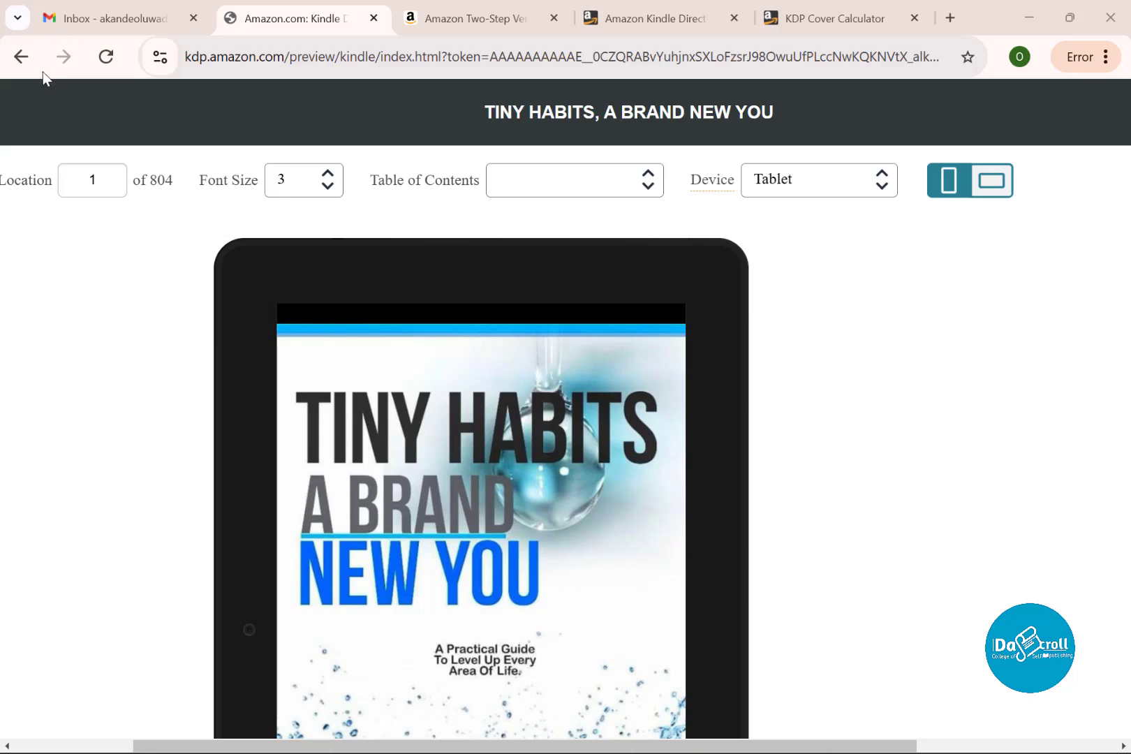
pyautogui.click(23, 57)
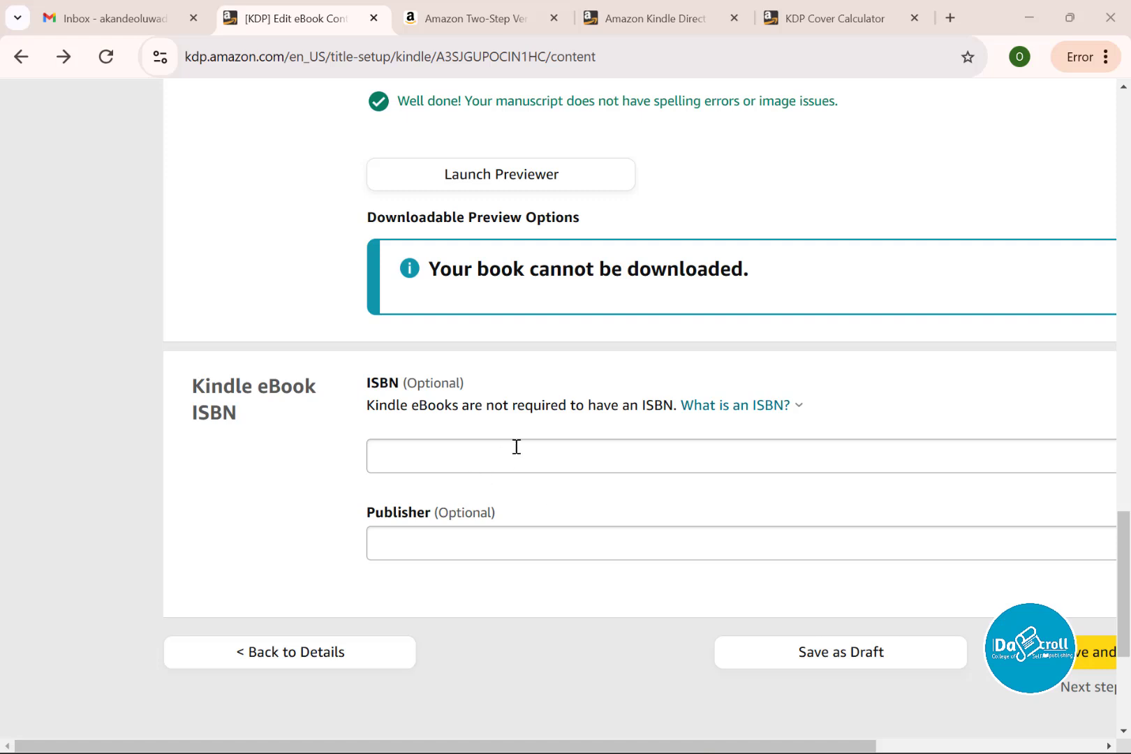
# Step: Save the eBook content, continue to Pricing, and review the KDP Select, territories and primary marketplace sections
pyautogui.click(1093, 668)
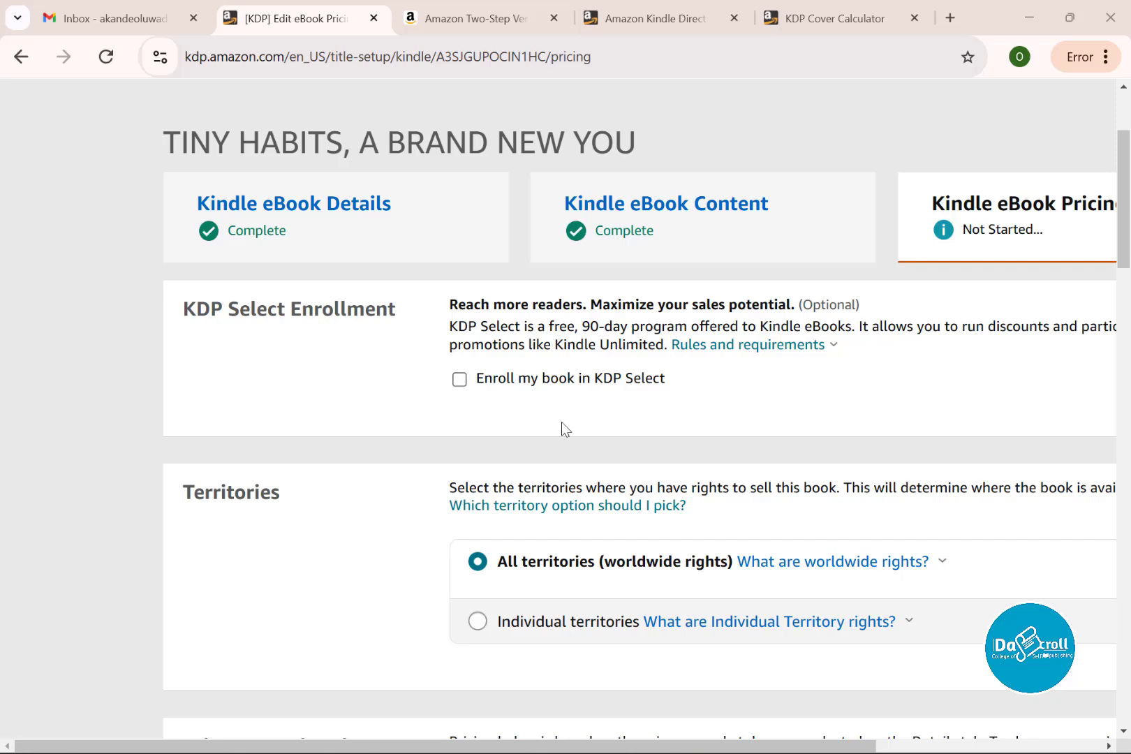
pyautogui.scroll(-3, 553, 444)
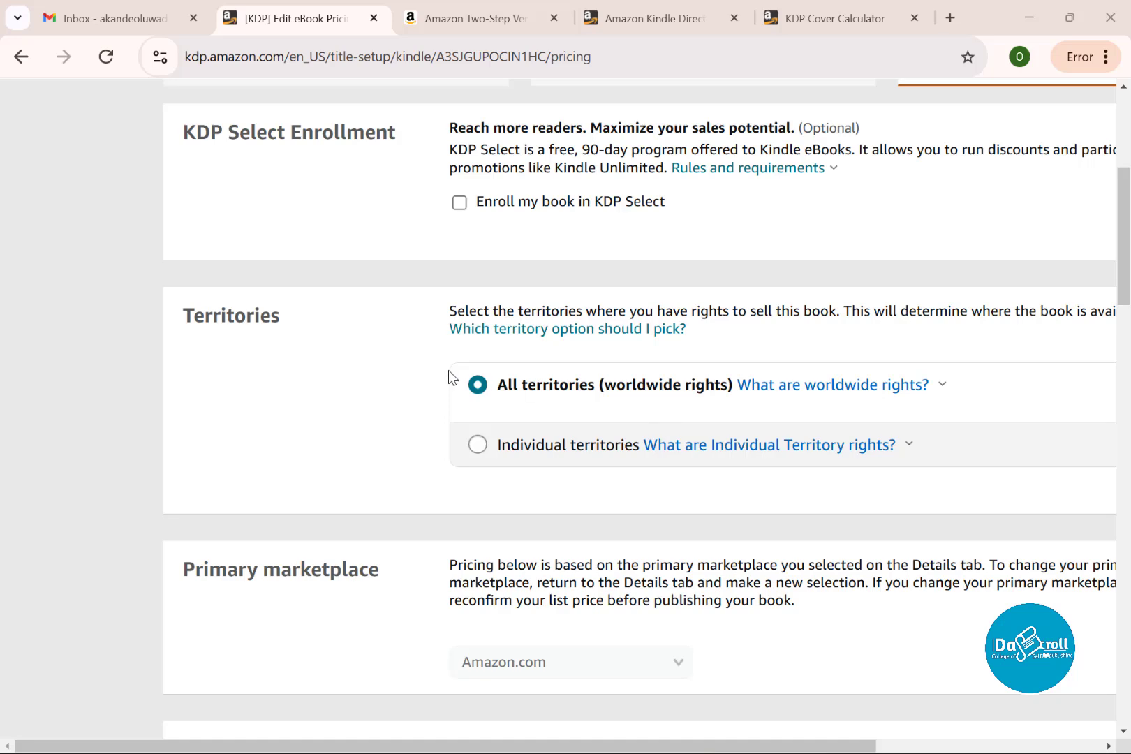
pyautogui.scroll(-3, 449, 382)
pyautogui.scroll(3, 460, 369)
pyautogui.scroll(-3, 479, 475)
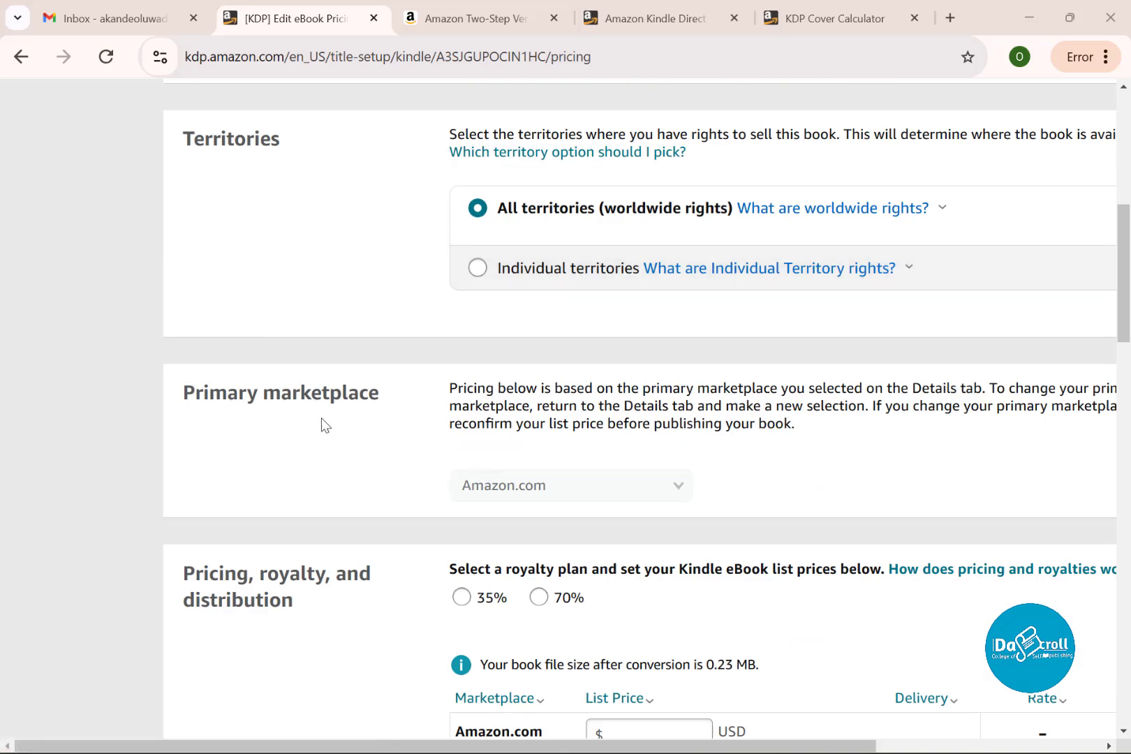
pyautogui.scroll(-3, 573, 504)
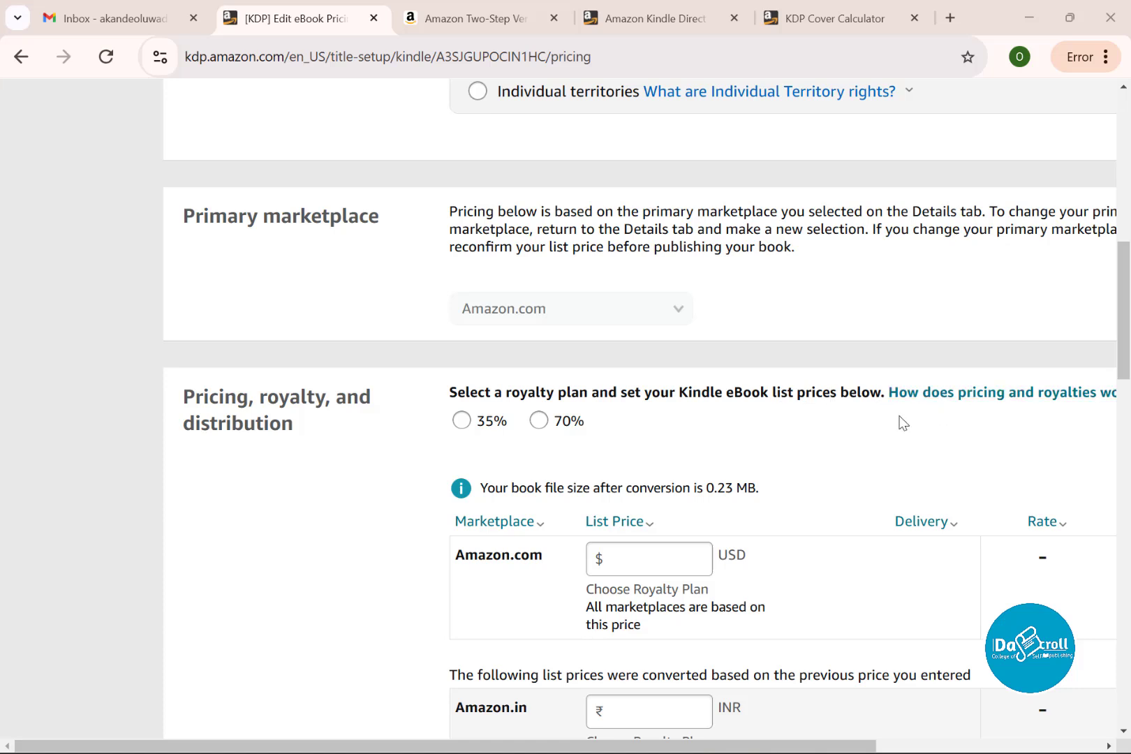
# Step: Select the 70% royalty plan and view the explanation of the allowed Amazon.com list price range
pyautogui.click(461, 421)
pyautogui.click(539, 422)
pyautogui.click(462, 422)
pyautogui.click(539, 432)
pyautogui.scroll(-1, 544, 439)
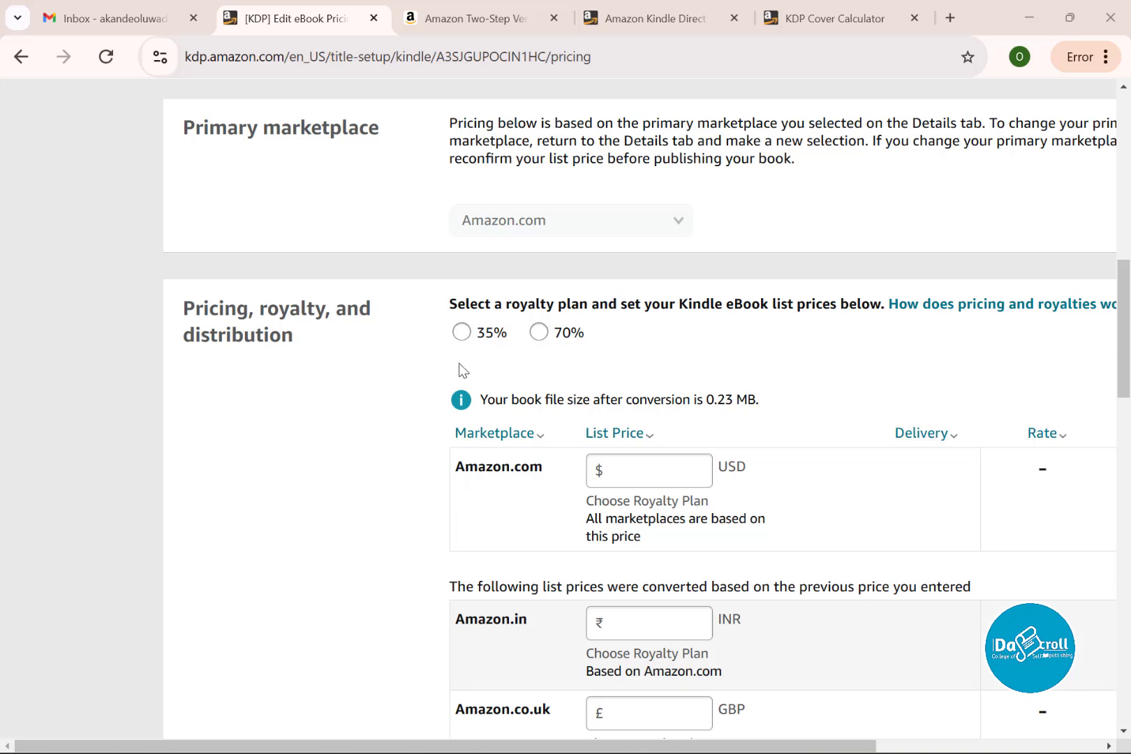
pyautogui.click(539, 332)
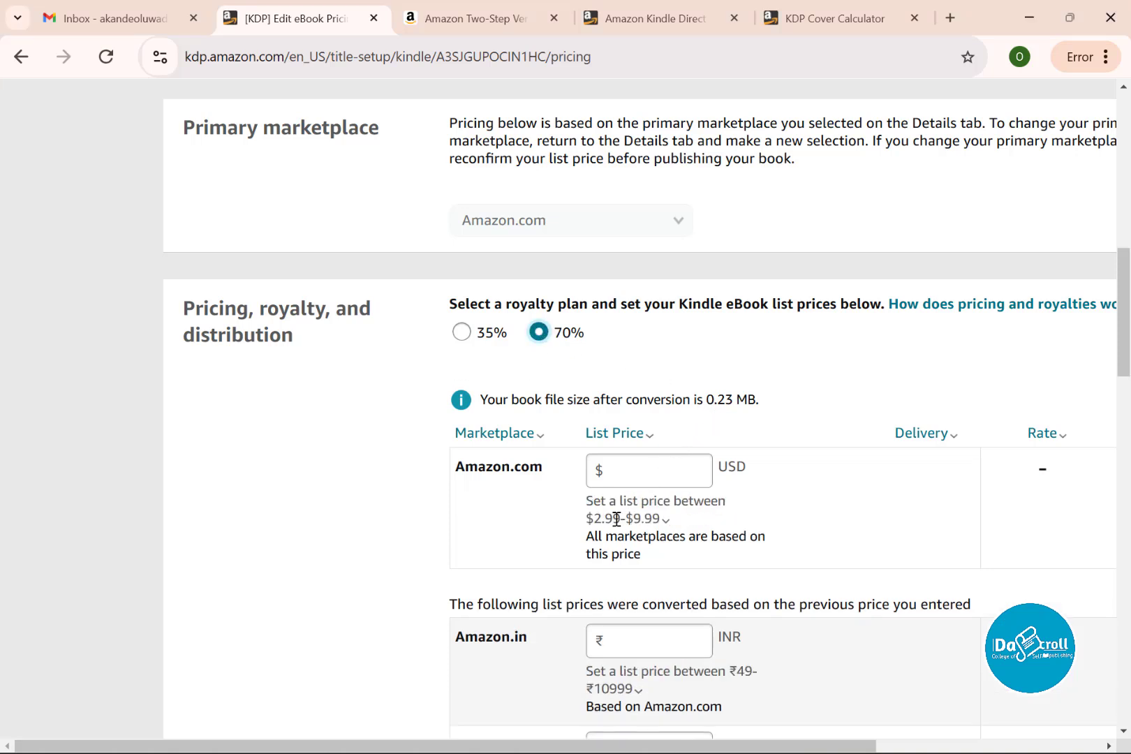
pyautogui.click(617, 518)
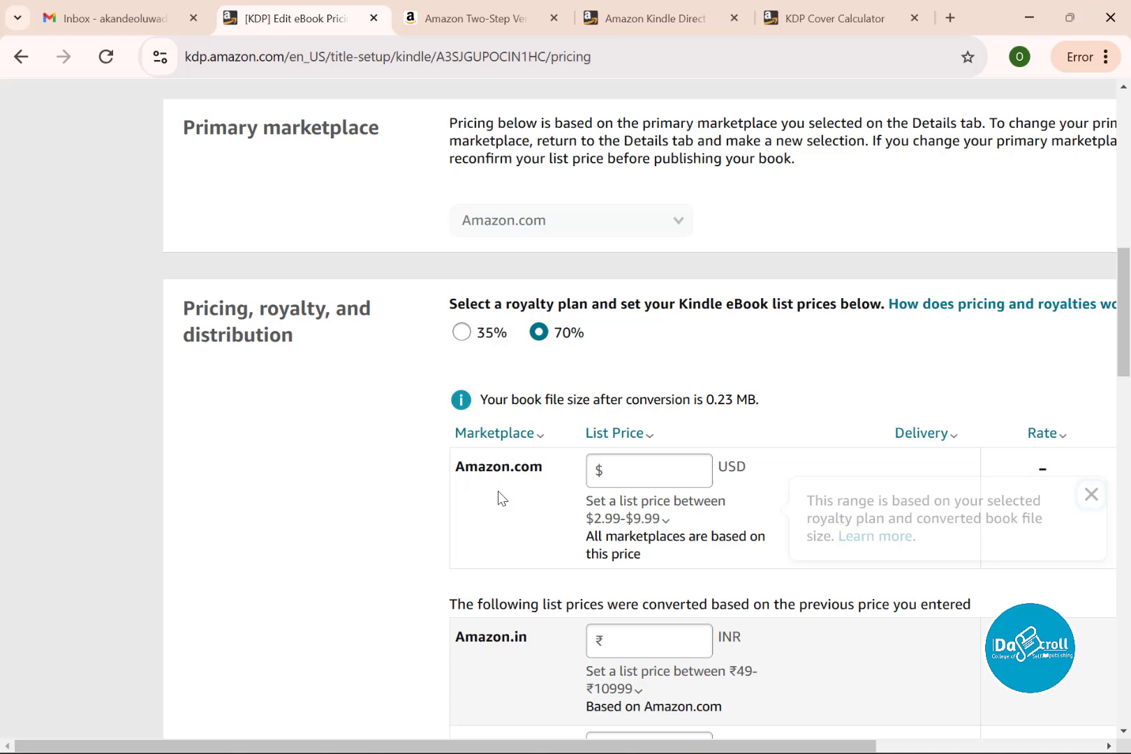
pyautogui.click(592, 529)
pyautogui.click(616, 522)
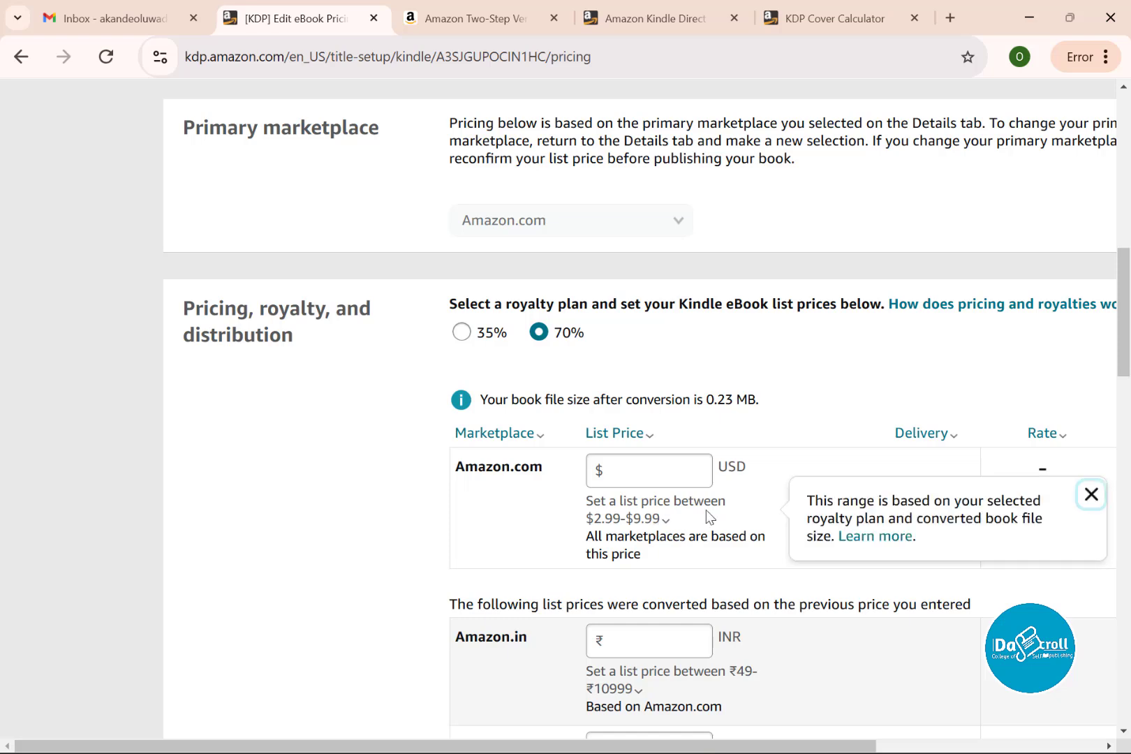
pyautogui.click(497, 433)
pyautogui.click(588, 435)
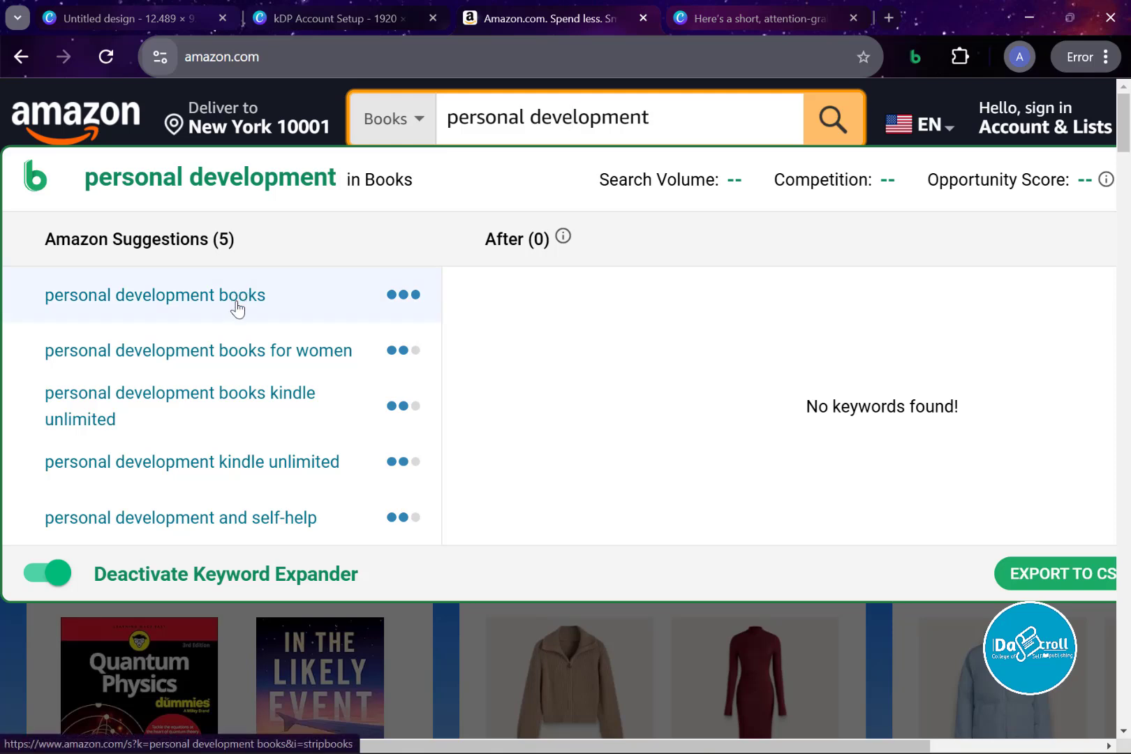
# Step: Switch to the Amazon store, search Books for personal development books and examine the prices of the listed titles
pyautogui.click(302, 305)
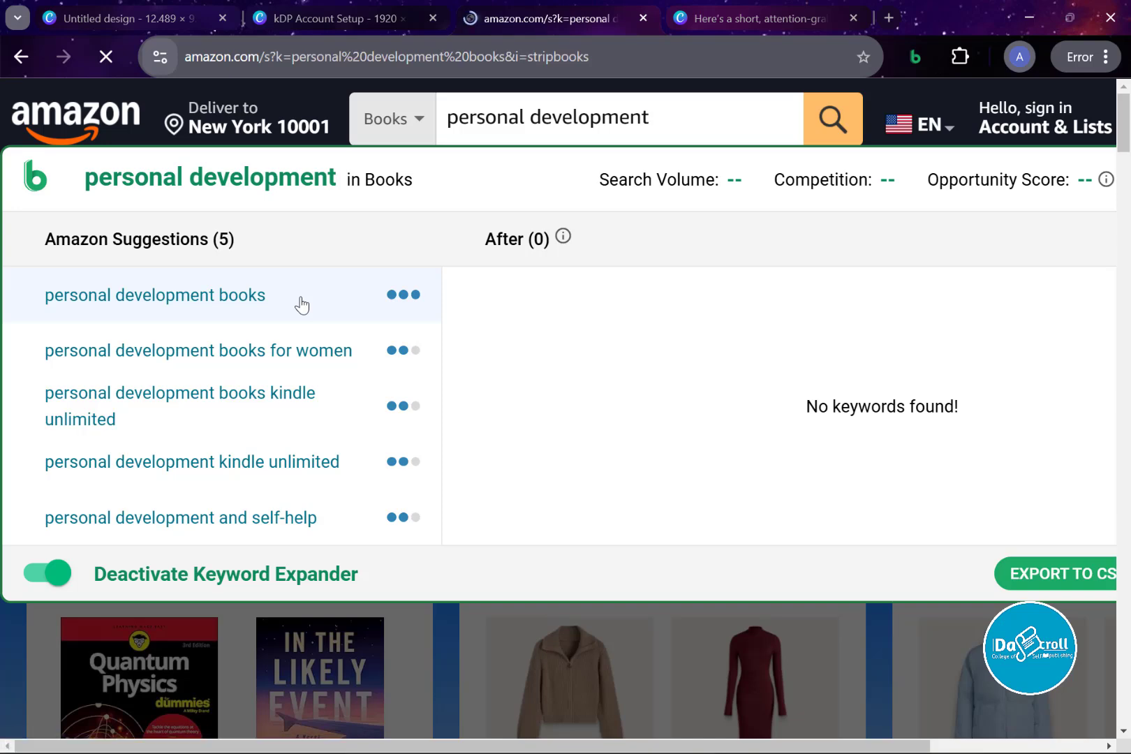
pyautogui.scroll(-1, 417, 438)
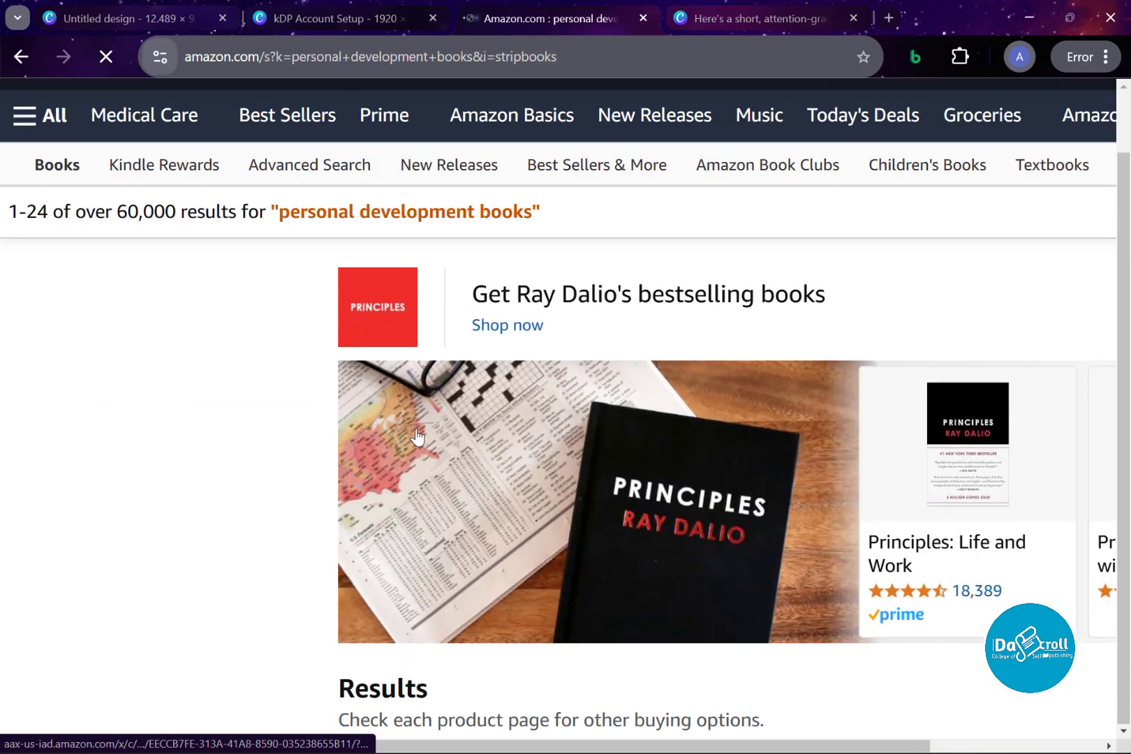
pyautogui.scroll(-9, 418, 437)
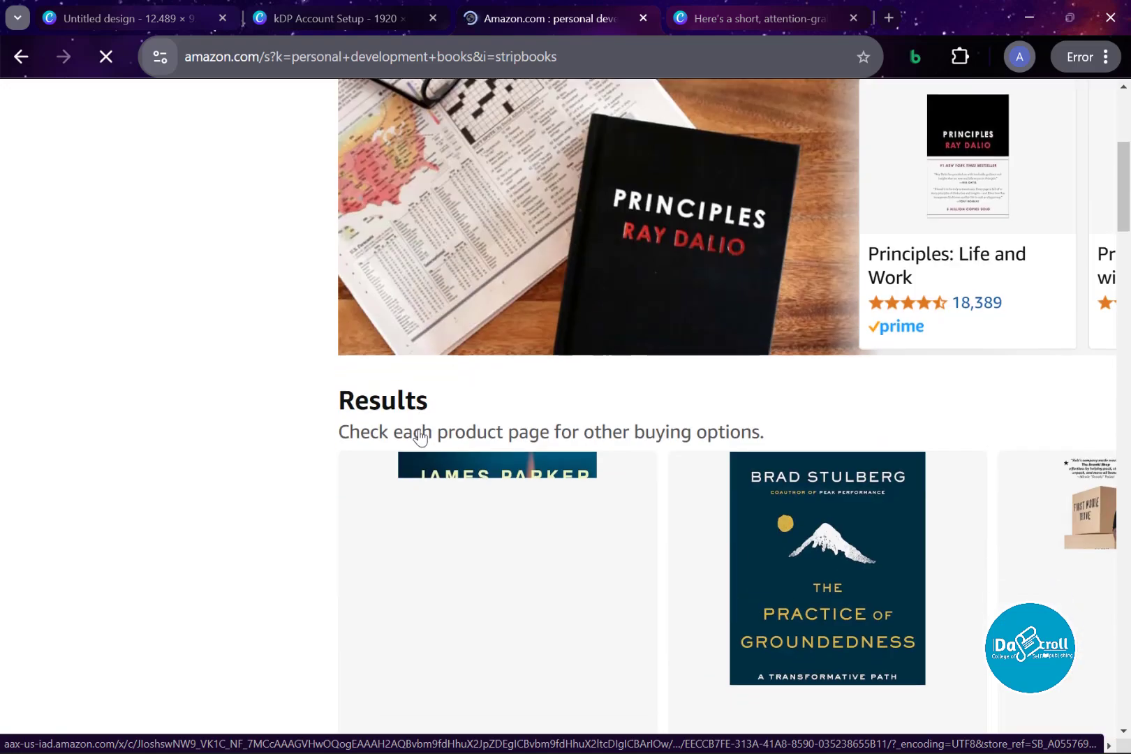
pyautogui.scroll(-3, 421, 435)
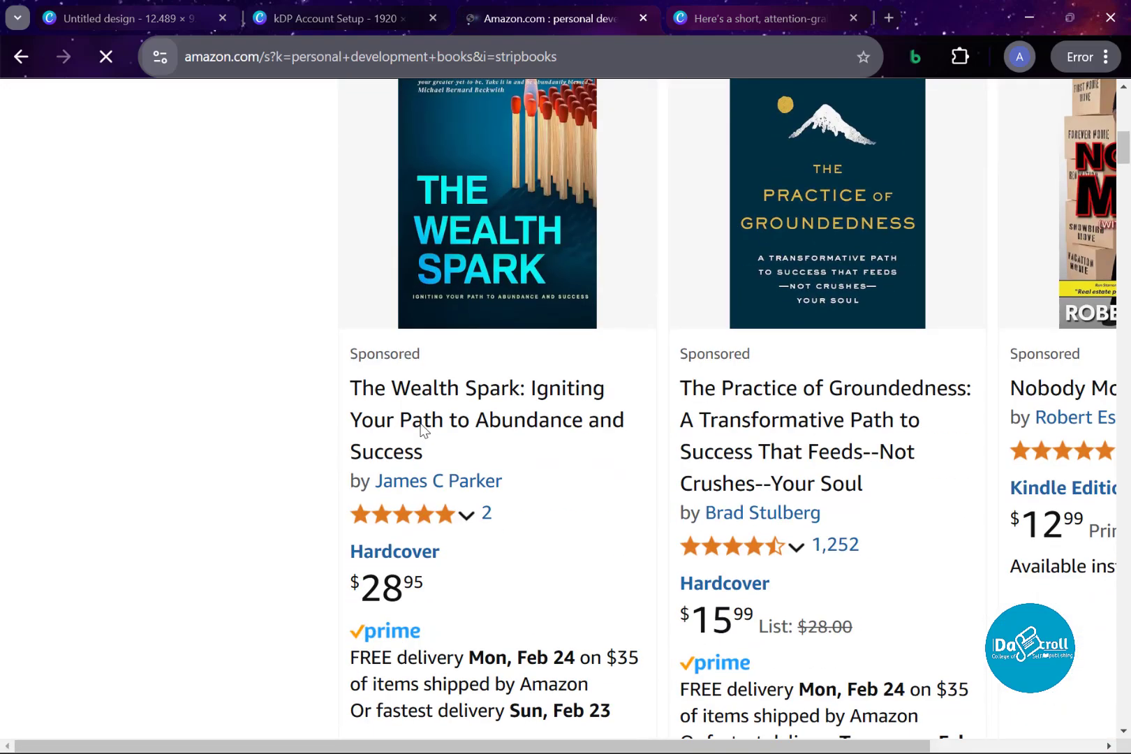
pyautogui.scroll(-5, 422, 429)
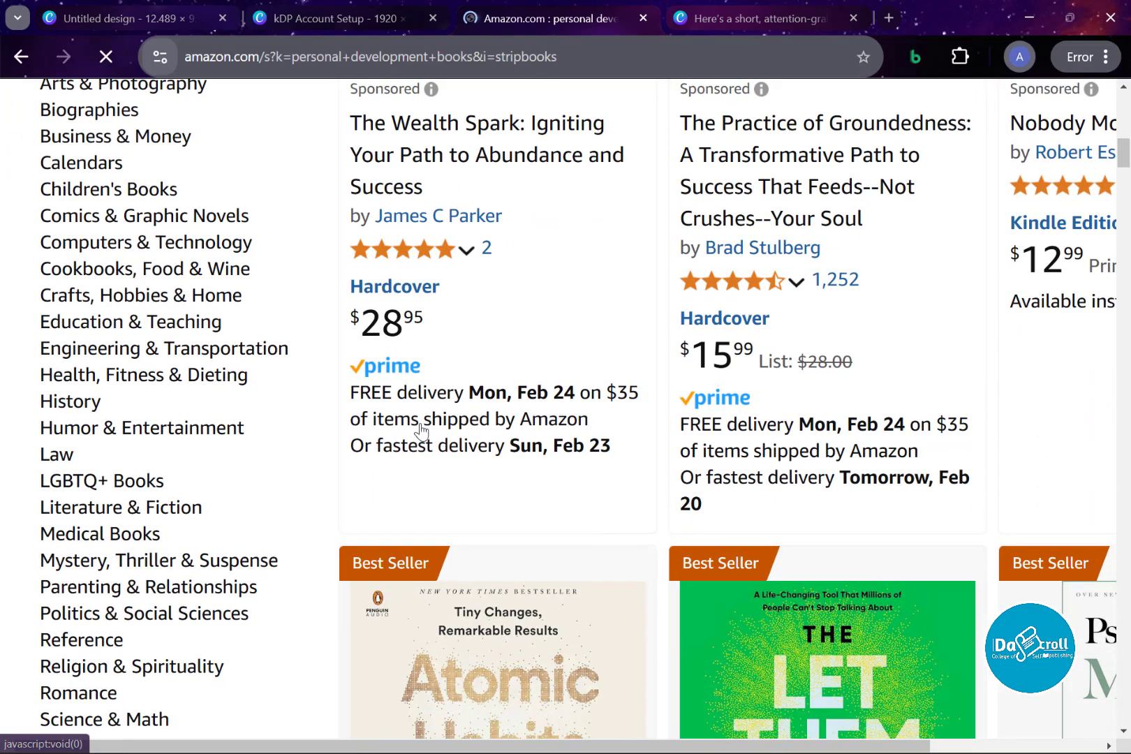
pyautogui.scroll(-2, 422, 424)
pyautogui.scroll(4, 421, 424)
pyautogui.scroll(-9, 422, 426)
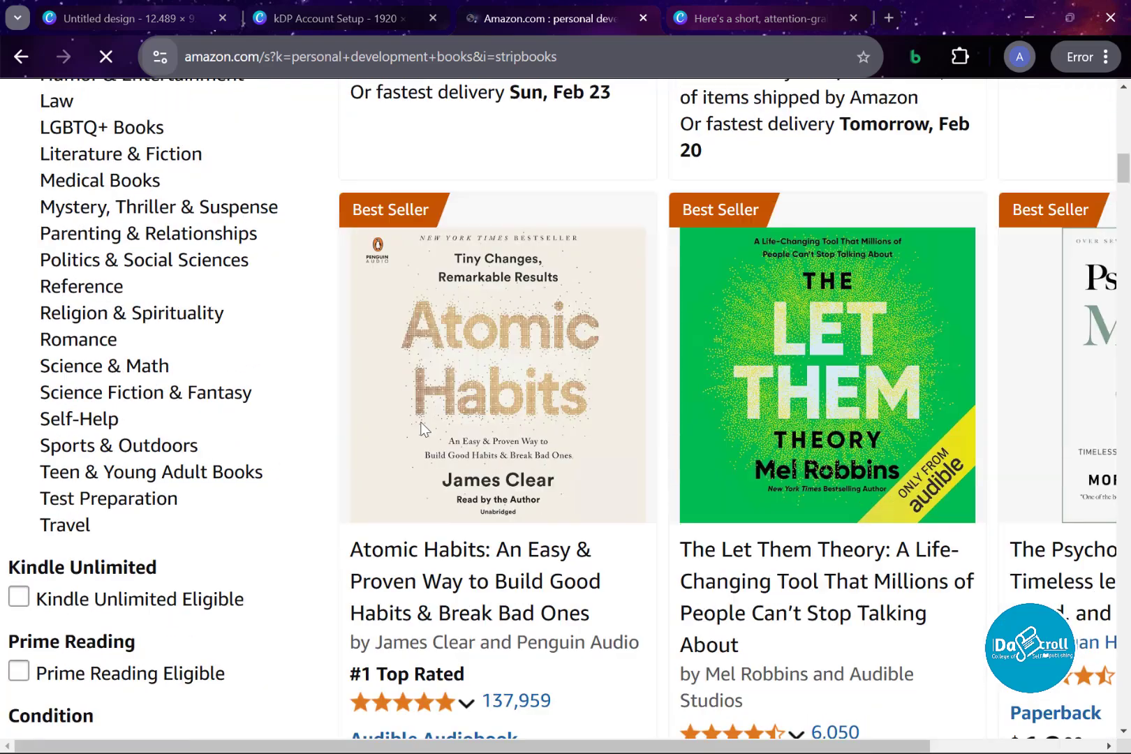
pyautogui.scroll(-10, 454, 534)
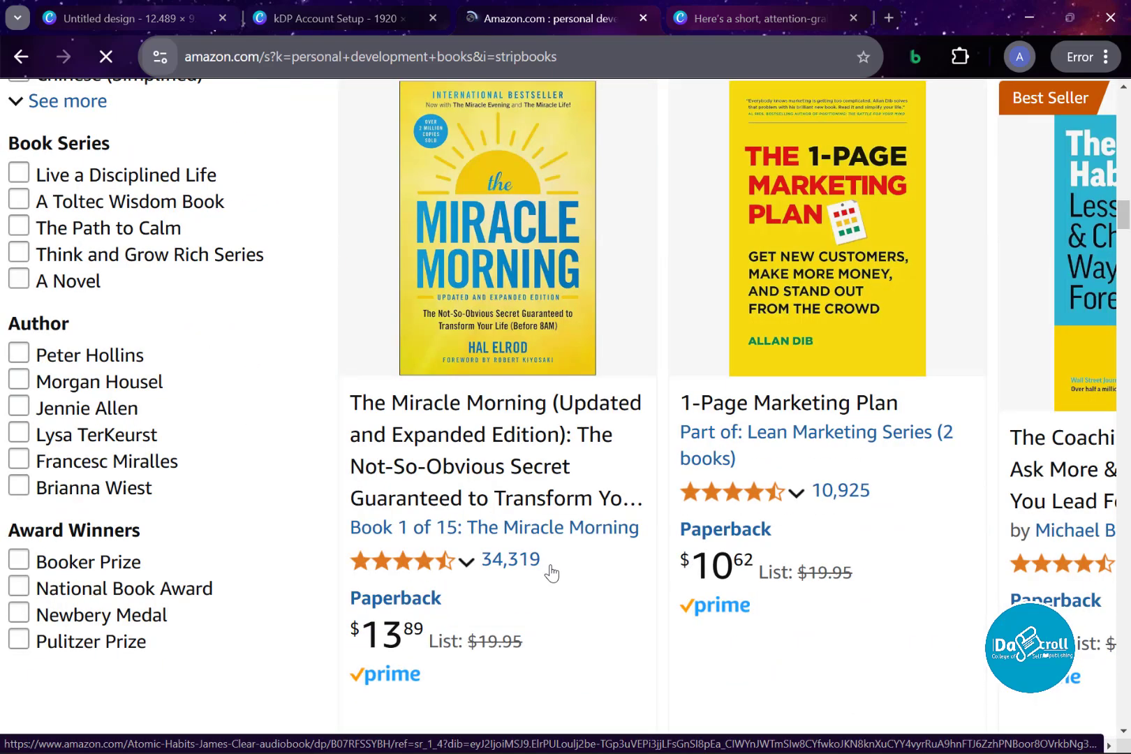
pyautogui.scroll(-3, 551, 569)
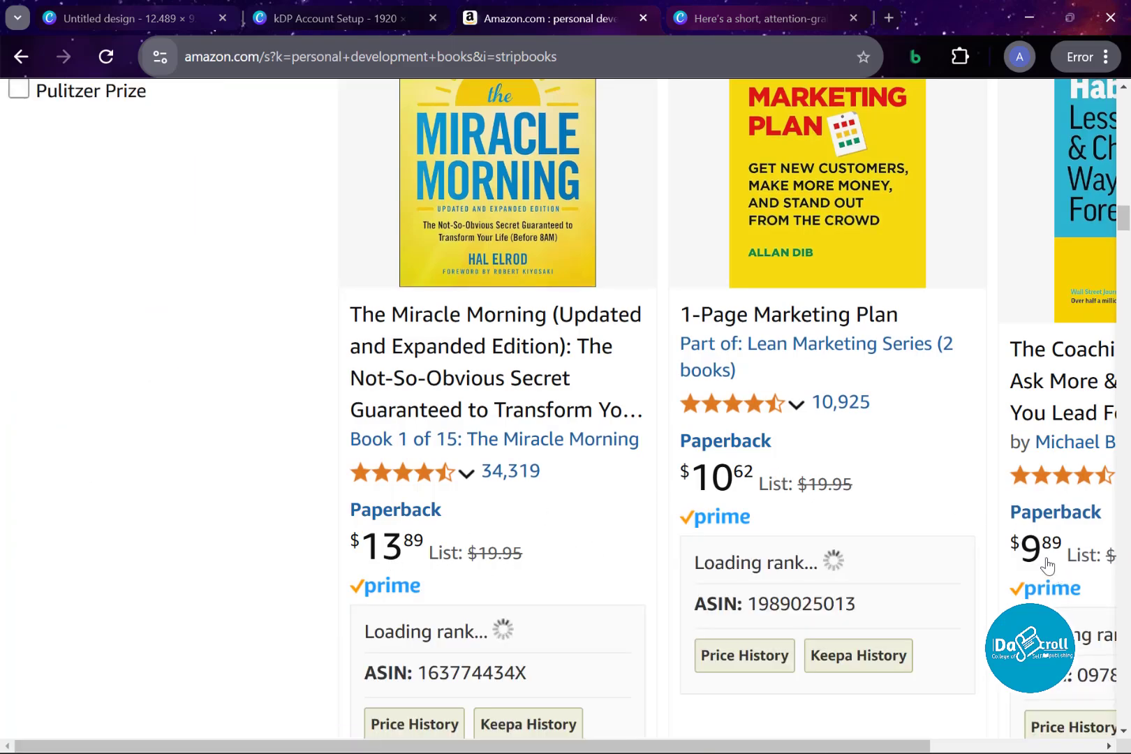
pyautogui.scroll(20, 1034, 544)
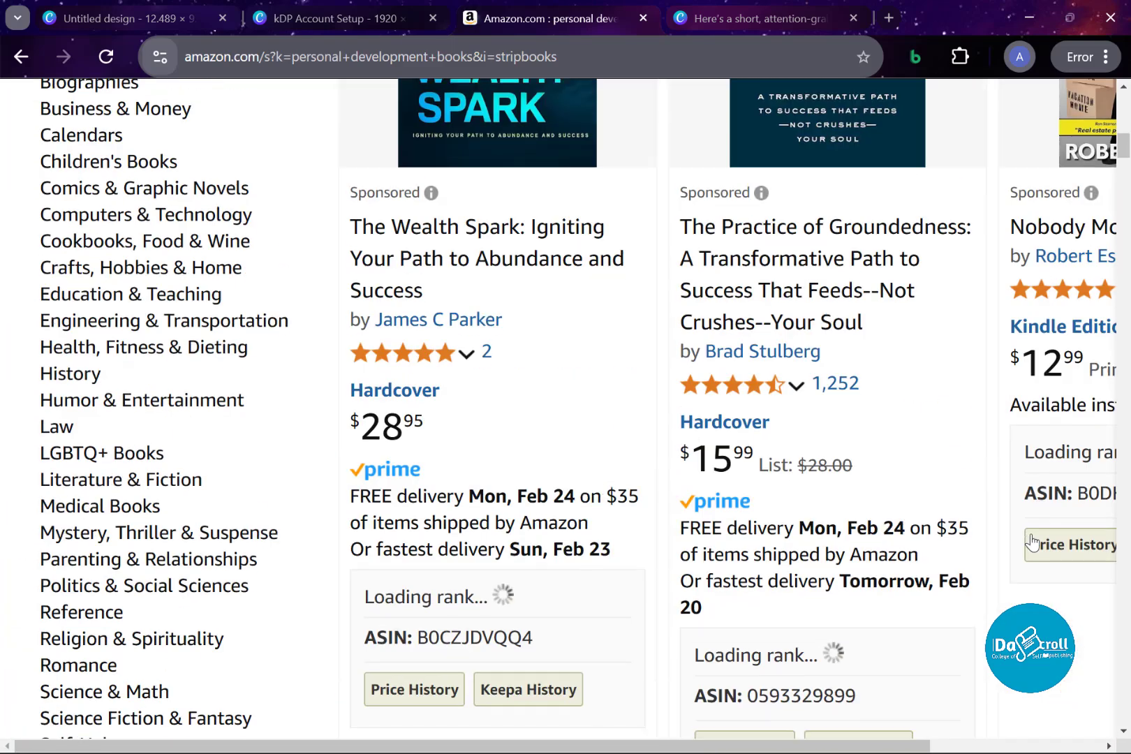
pyautogui.scroll(5, 1026, 536)
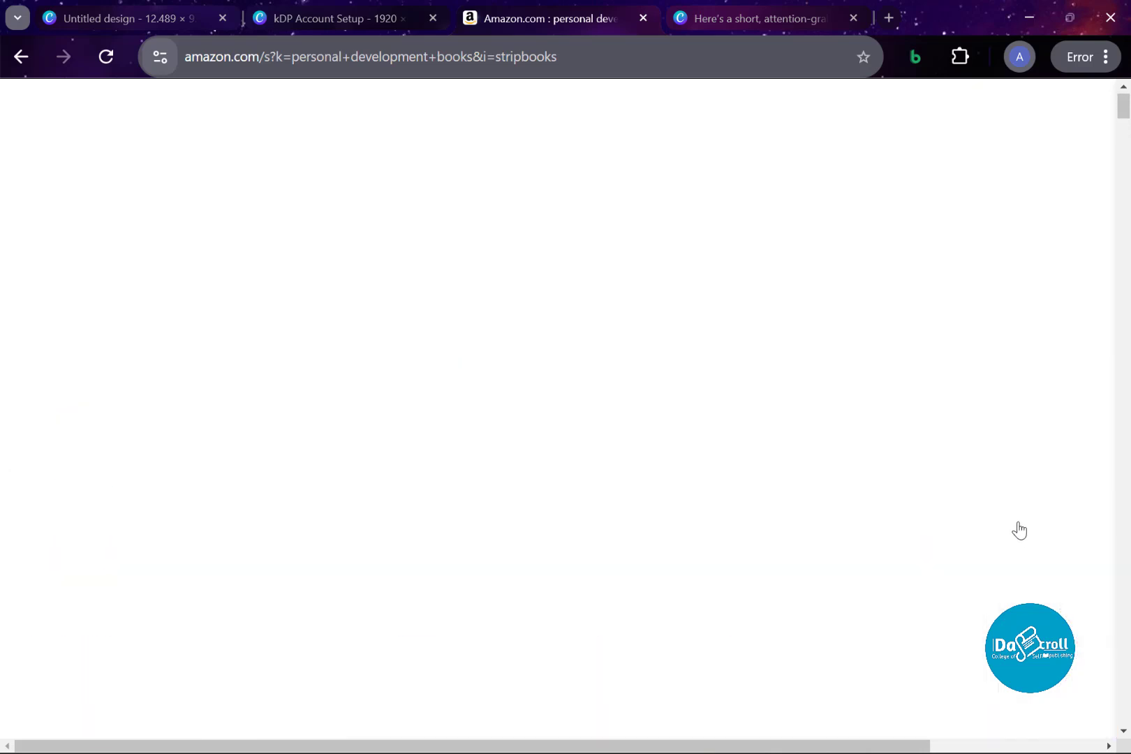
pyautogui.scroll(3, 1019, 530)
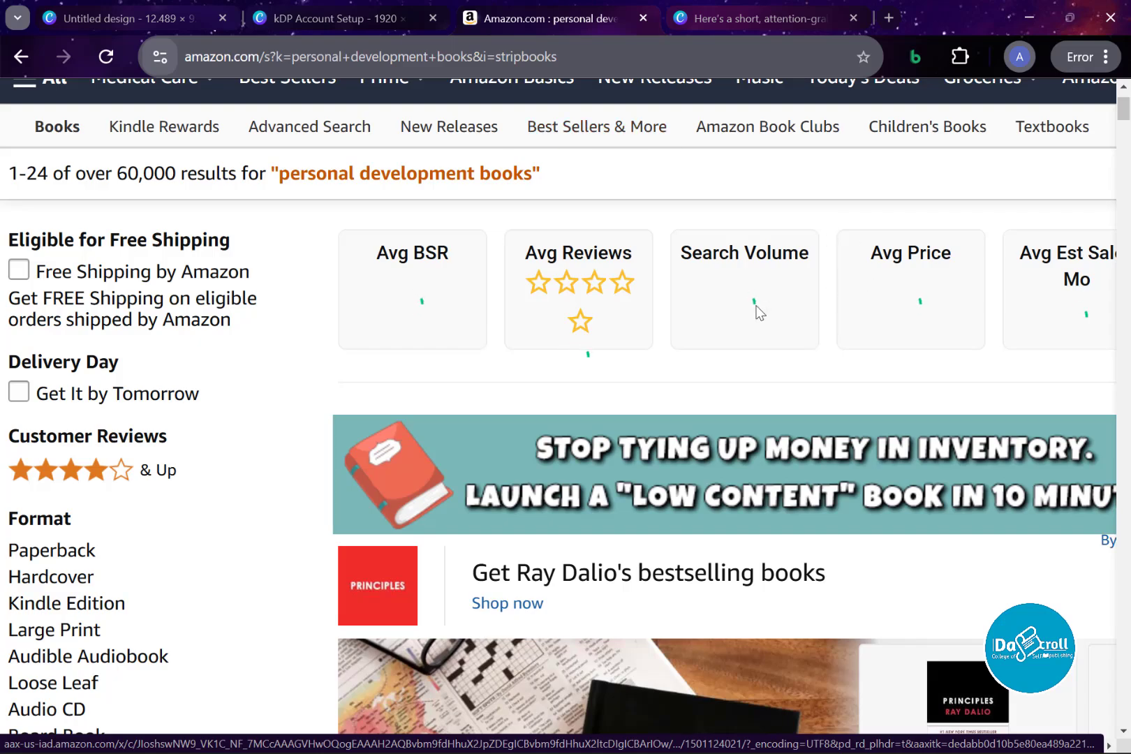
# Step: Examine the sales ranks and prices of the search results, down to the Recently bought and rated books
pyautogui.scroll(-10, 705, 507)
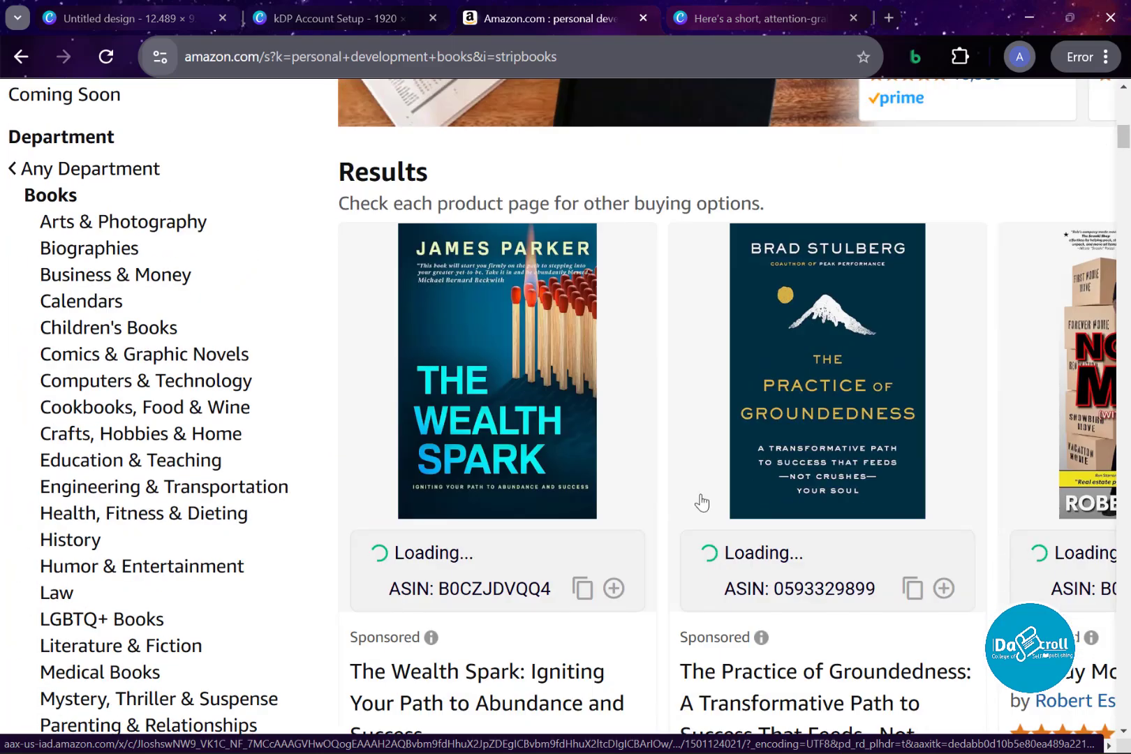
pyautogui.scroll(-4, 701, 499)
pyautogui.scroll(-4, 701, 500)
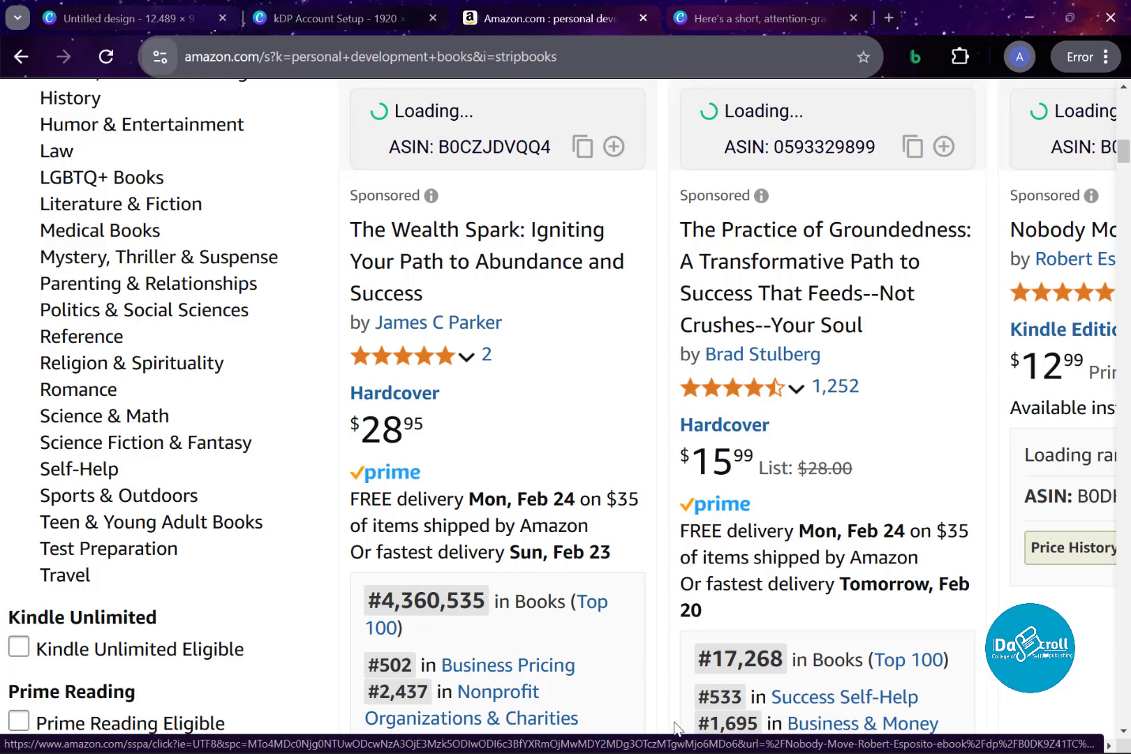
pyautogui.moveTo(677, 753)
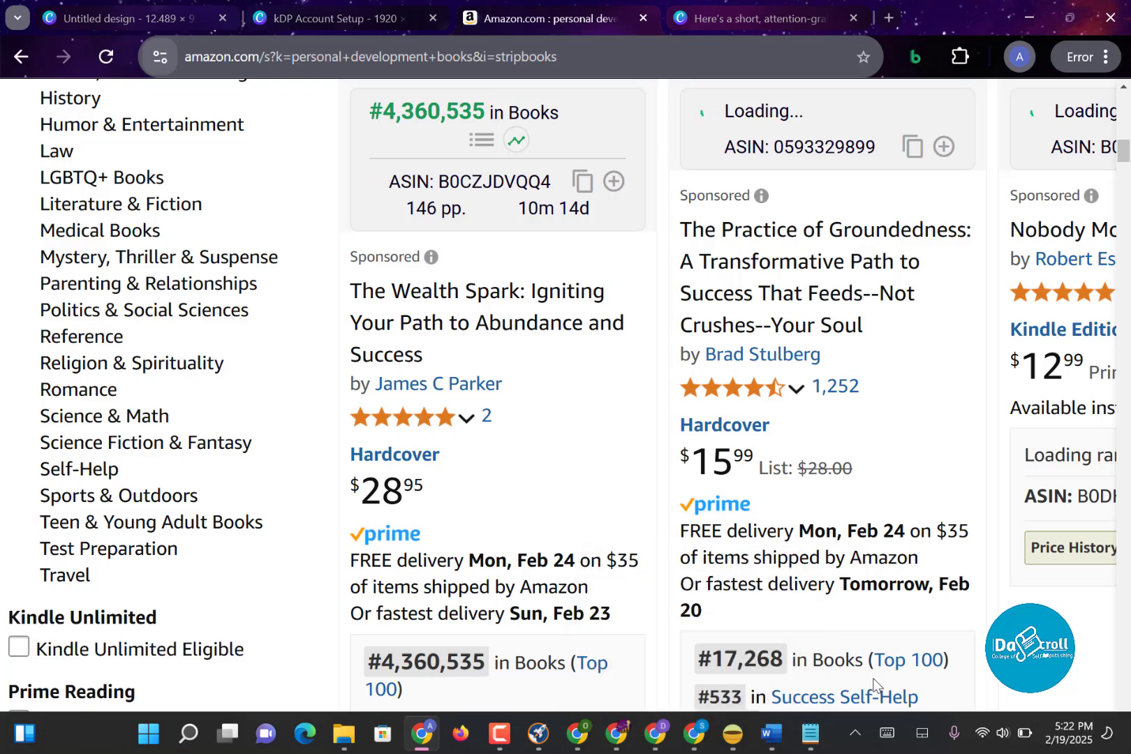
pyautogui.scroll(6, 800, 492)
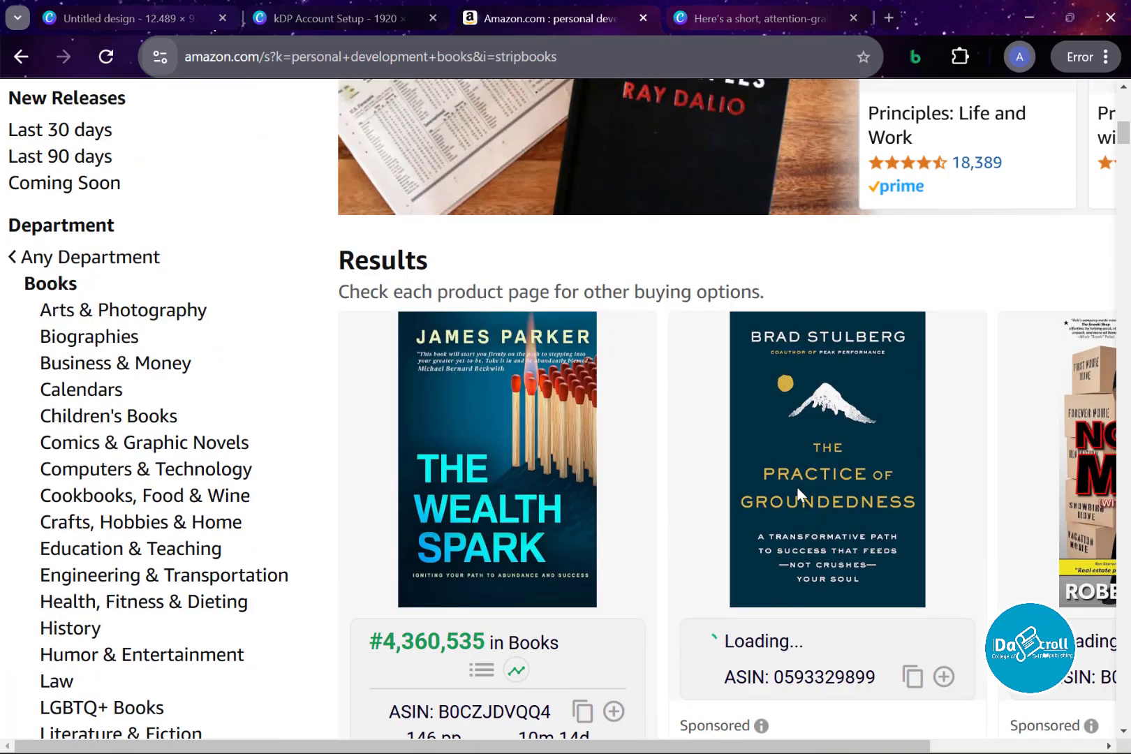
pyautogui.scroll(-20, 796, 493)
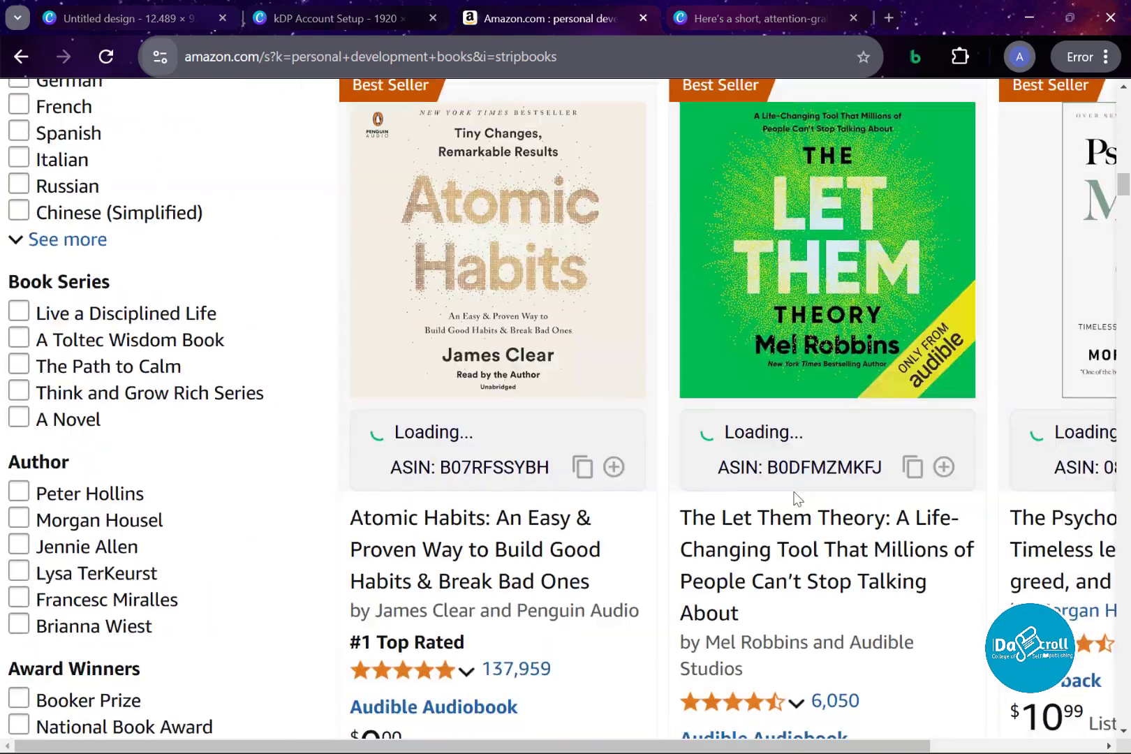
pyautogui.scroll(-10, 796, 498)
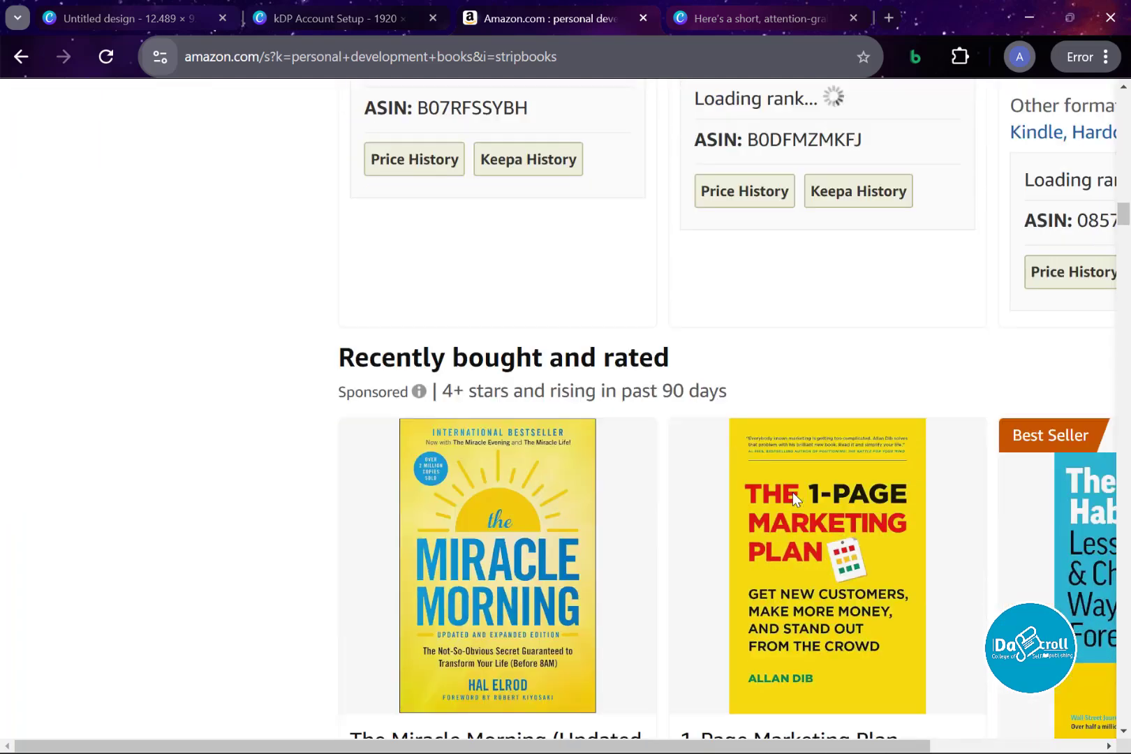
pyautogui.scroll(-3, 793, 497)
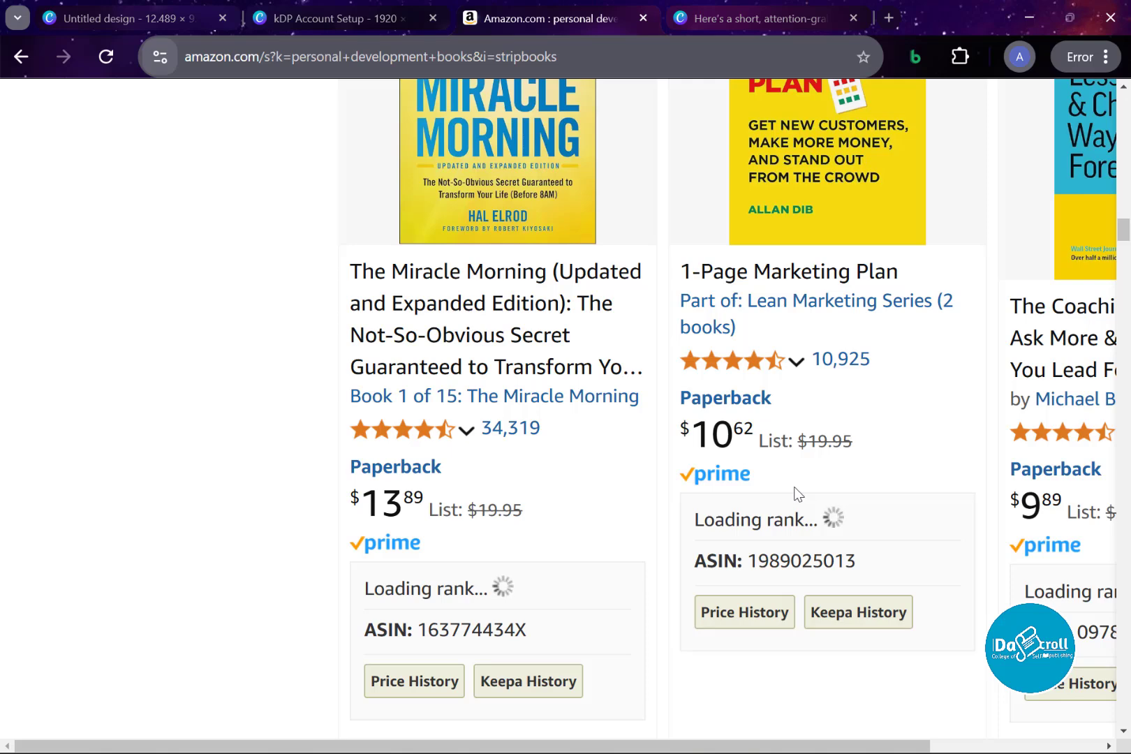
pyautogui.scroll(3, 798, 493)
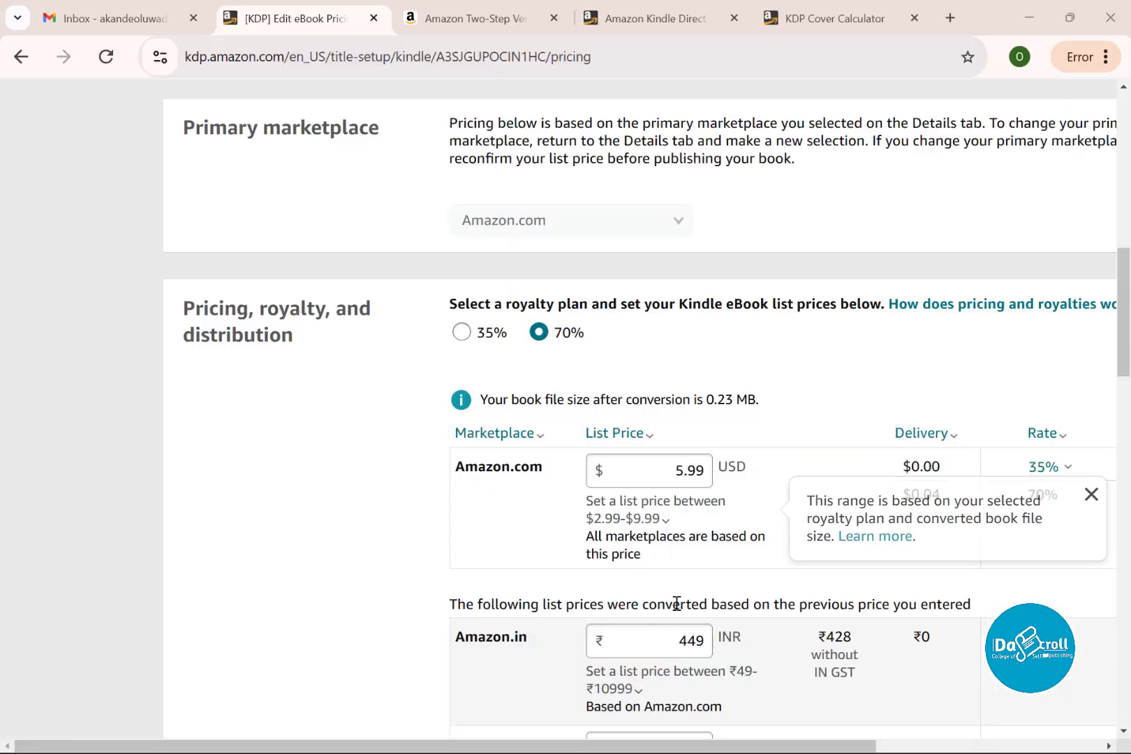
# Step: Switch back to the KDP pricing page and review the converted list prices, delivery costs, rates and royalties for each marketplace
pyautogui.scroll(-2, 674, 605)
pyautogui.scroll(-5, 675, 601)
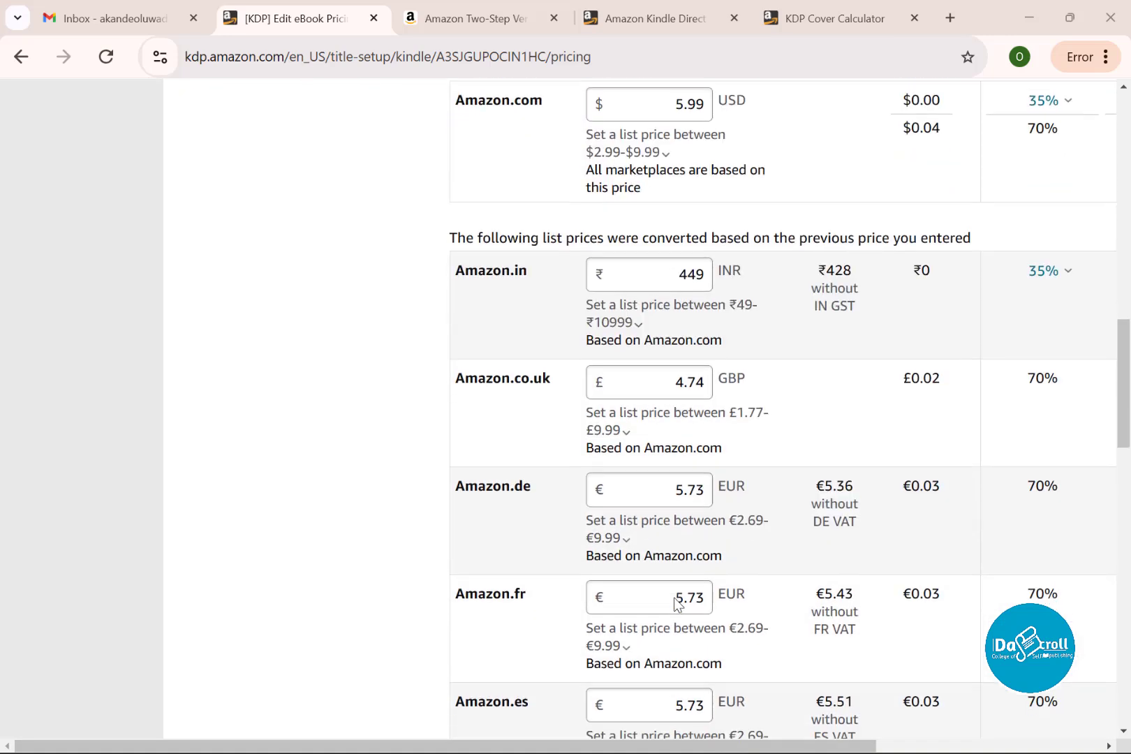
pyautogui.scroll(-5, 675, 600)
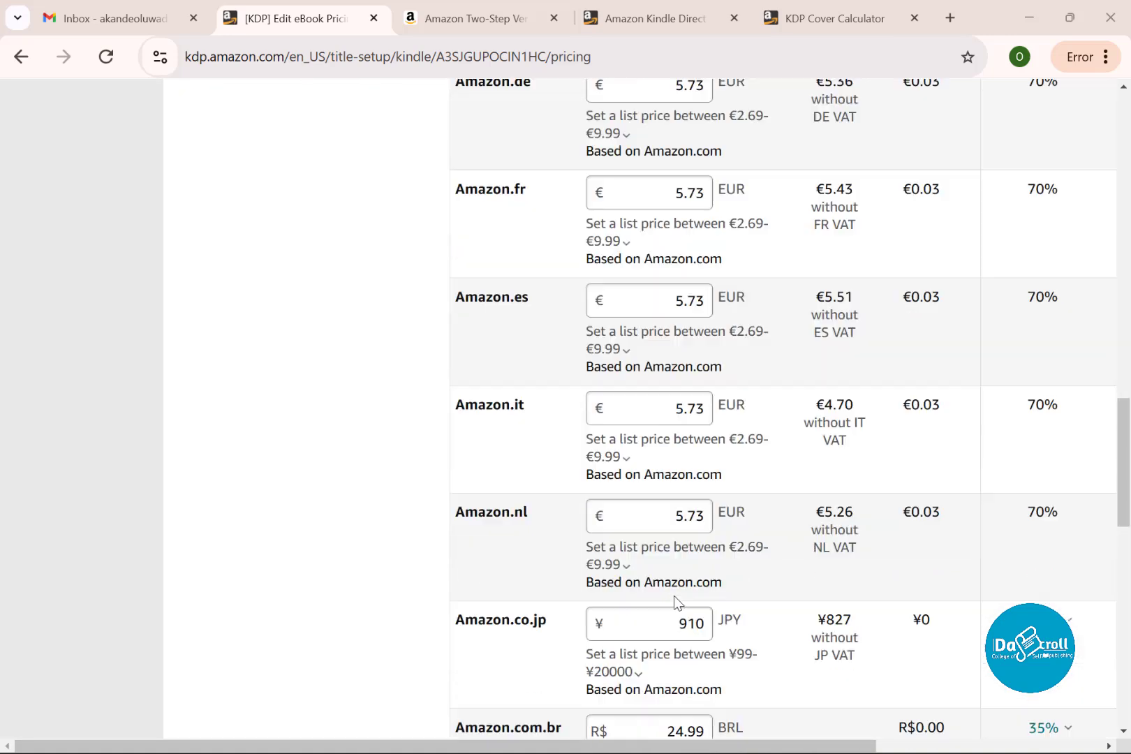
pyautogui.scroll(-2, 675, 601)
pyautogui.scroll(12, 676, 602)
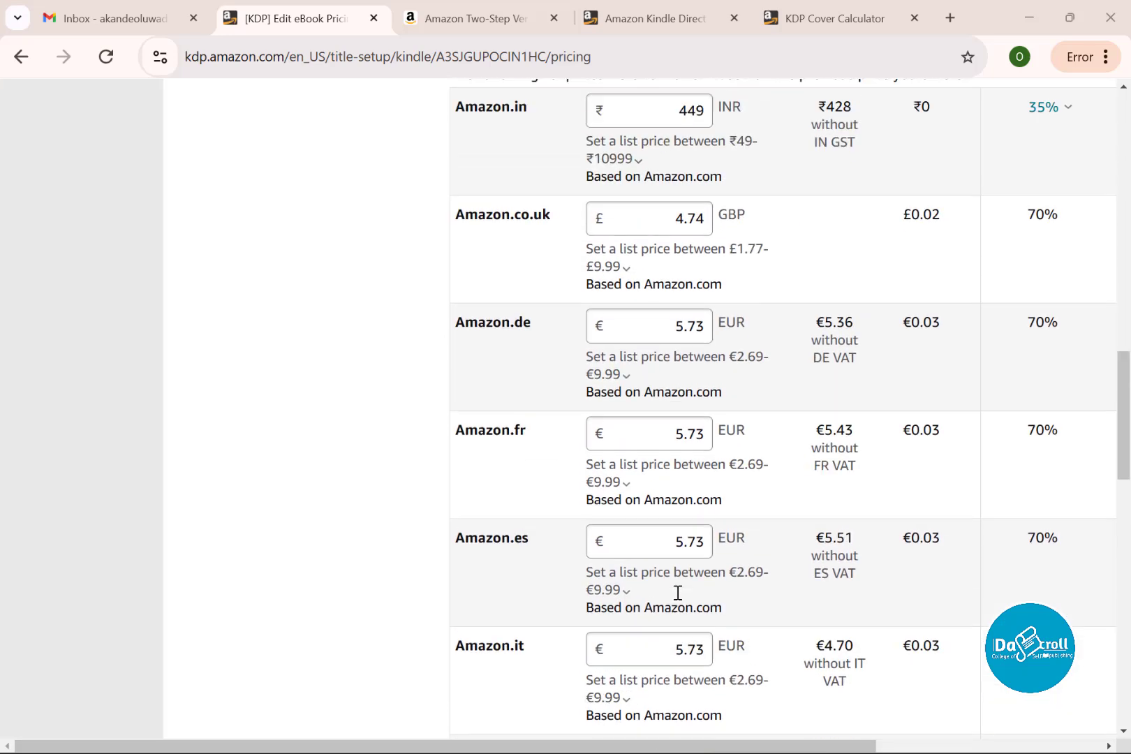
pyautogui.scroll(2, 678, 592)
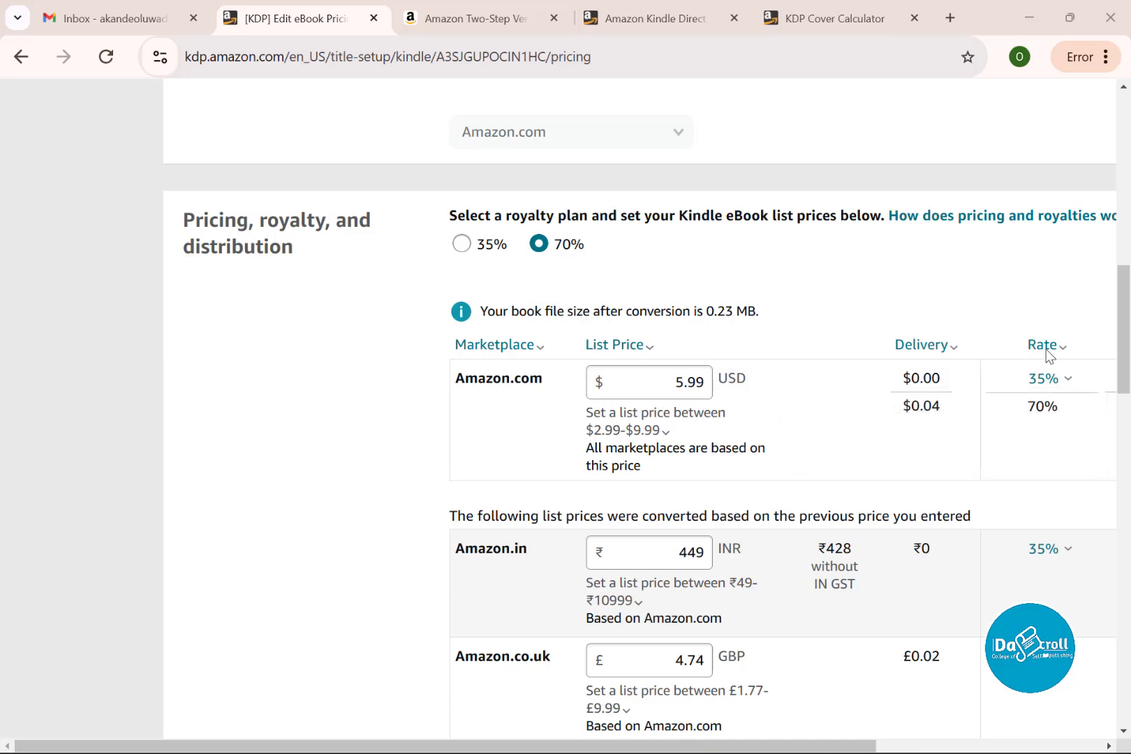
pyautogui.scroll(-2, 859, 528)
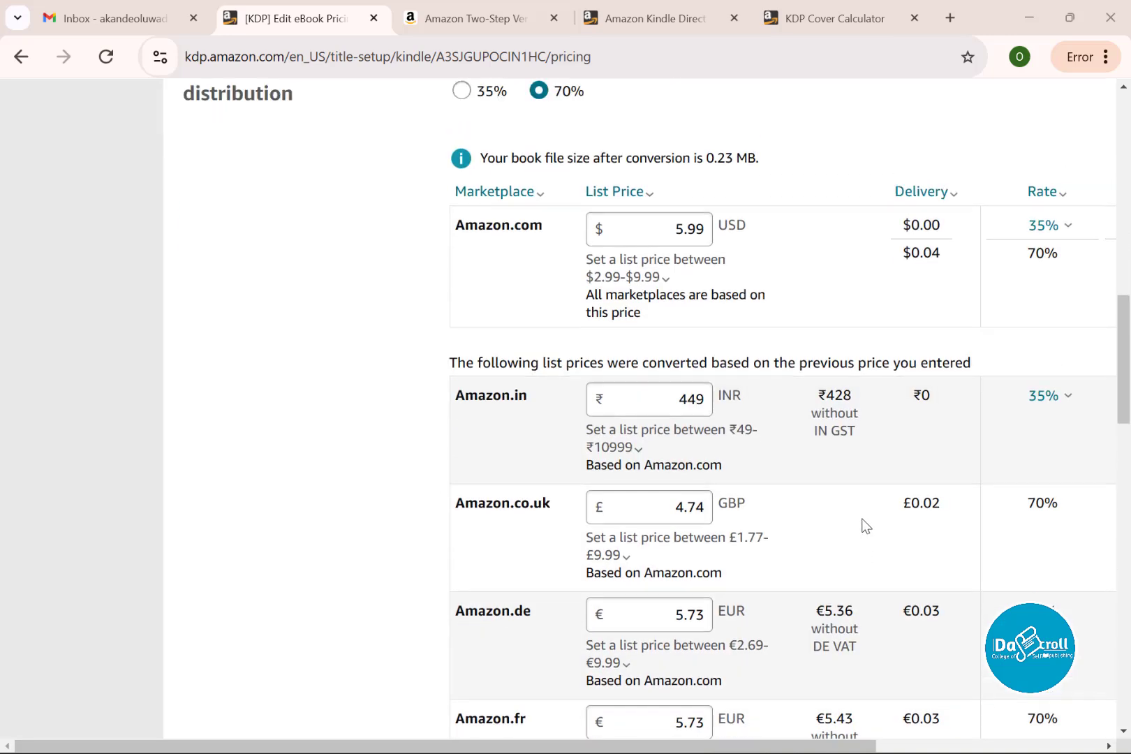
pyautogui.scroll(3, 672, 664)
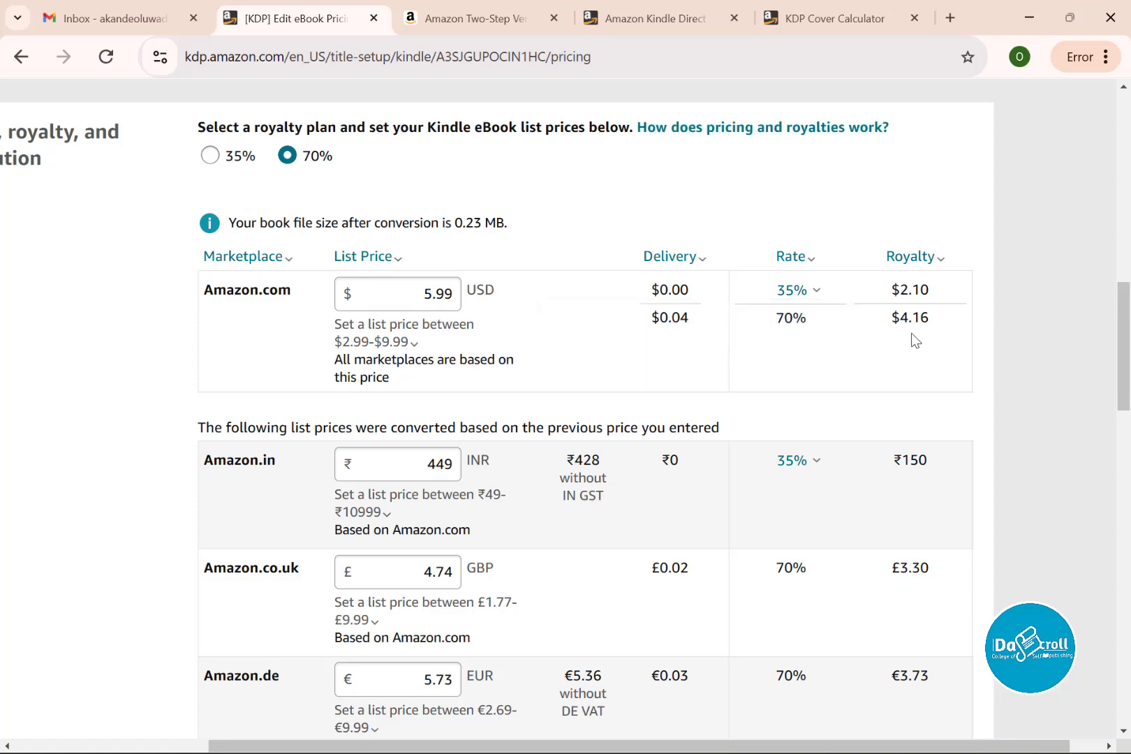
# Step: Publish the Kindle eBook and start setting up its paperback edition
pyautogui.scroll(-15, 513, 350)
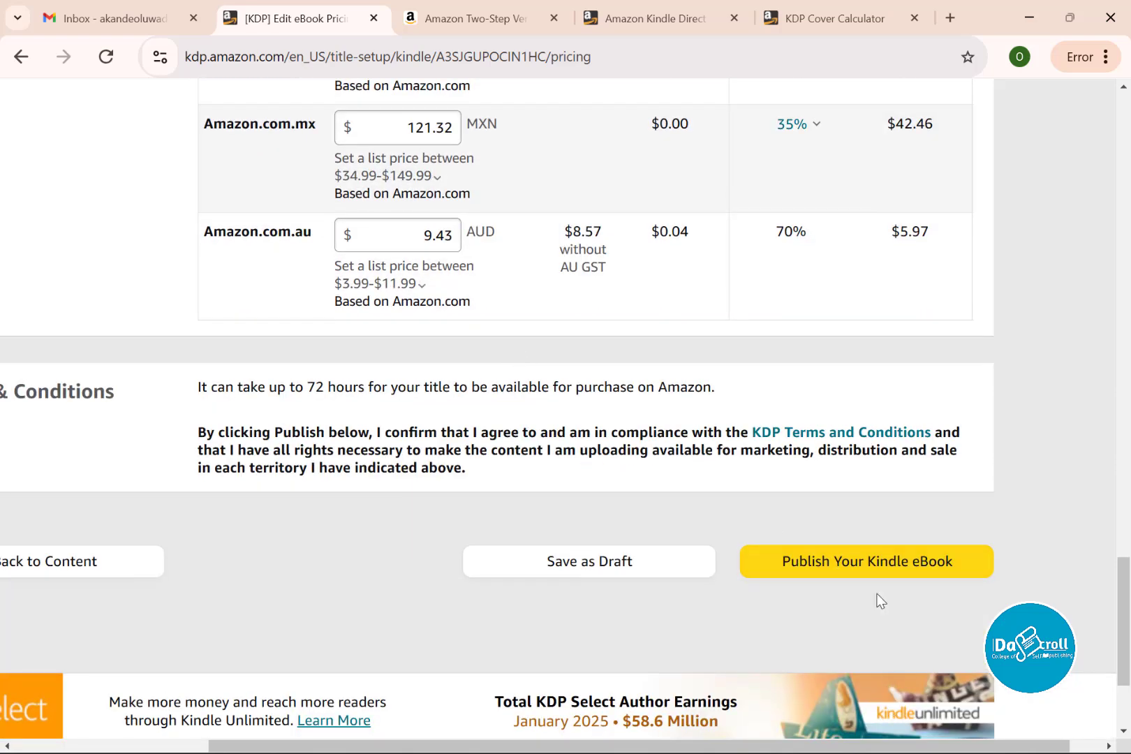
pyautogui.click(868, 562)
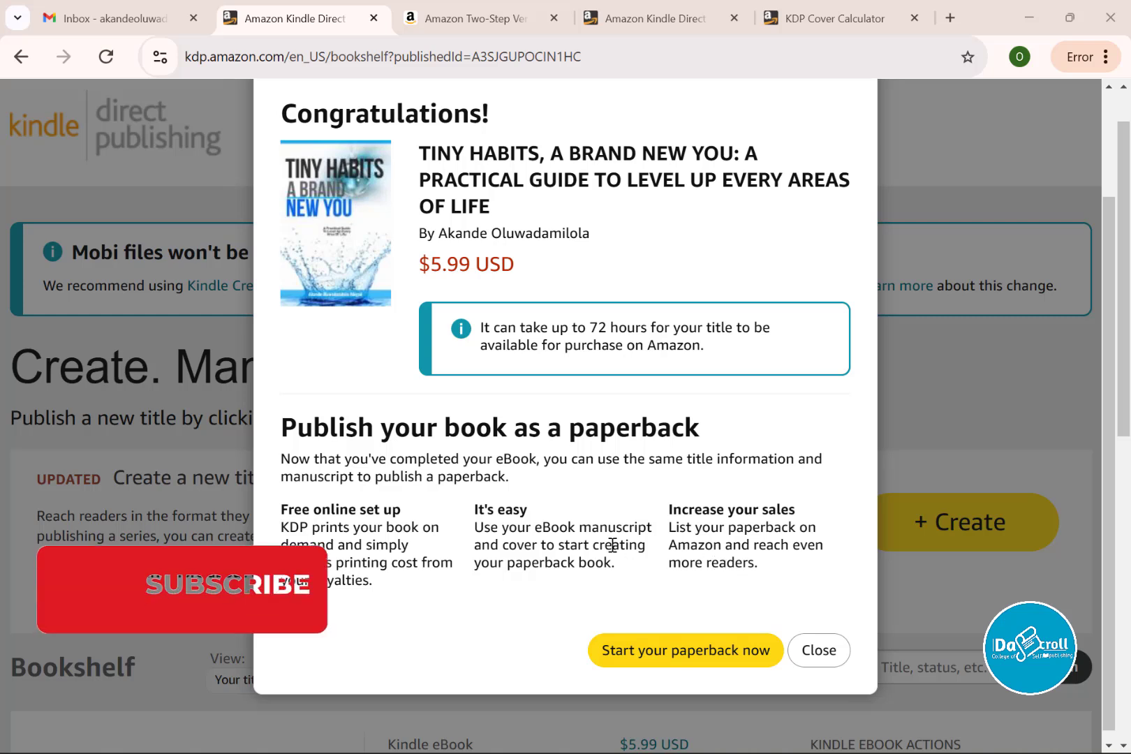
pyautogui.click(631, 659)
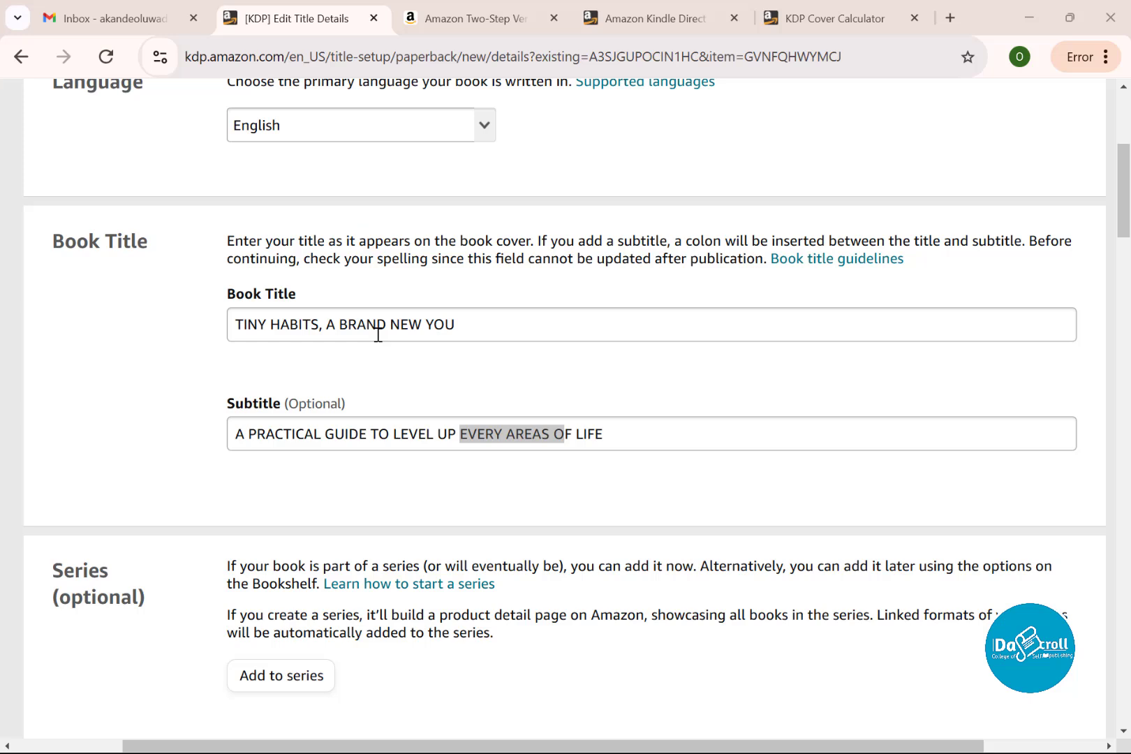
# Step: Review the paperback's prefilled title, subtitle, author, description and publishing rights on the details page
pyautogui.click(557, 378)
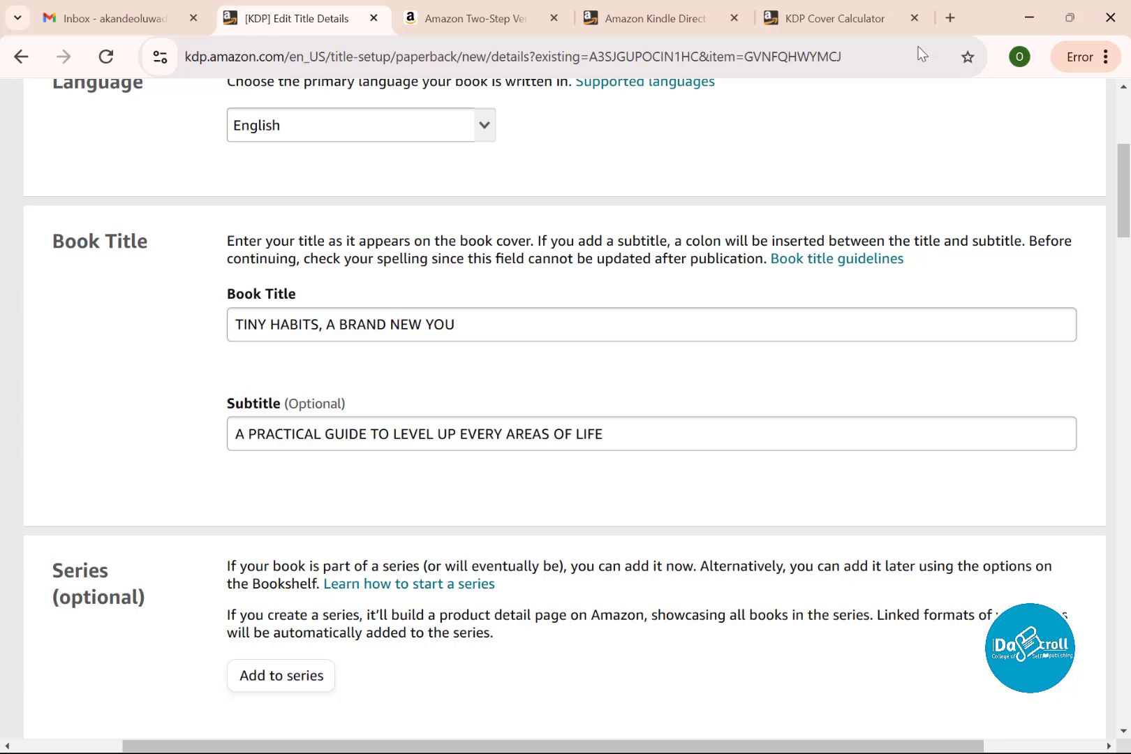
pyautogui.scroll(-1, 219, 319)
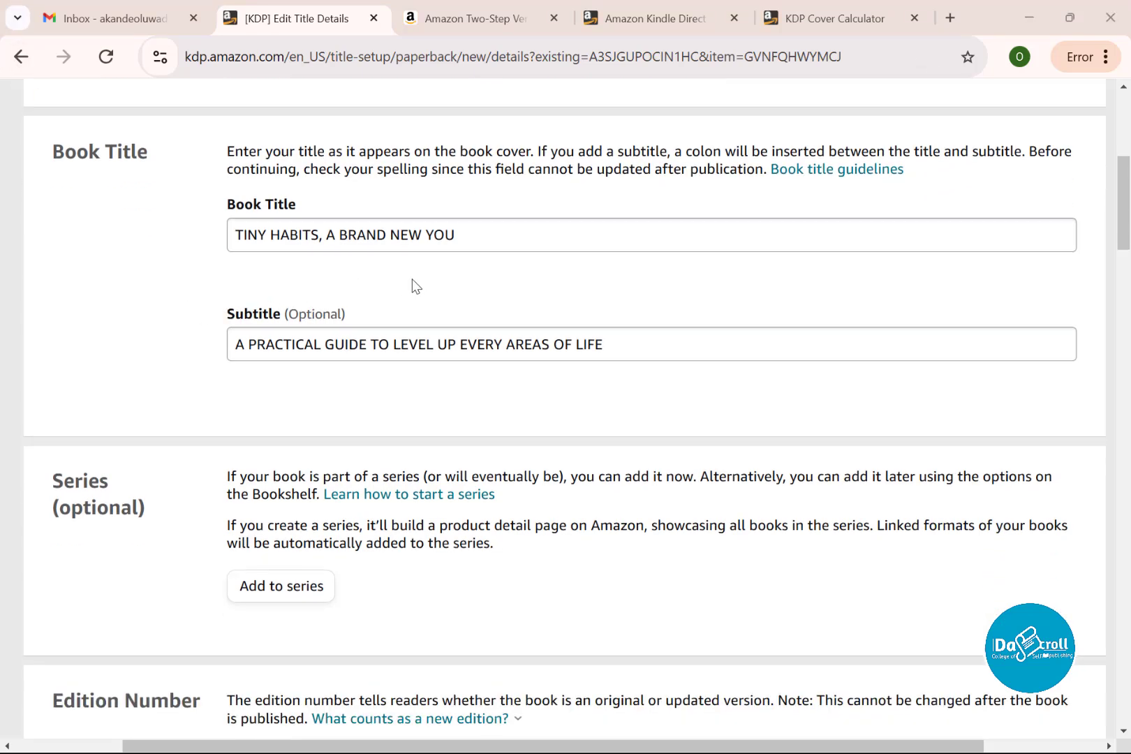
pyautogui.scroll(-8, 414, 282)
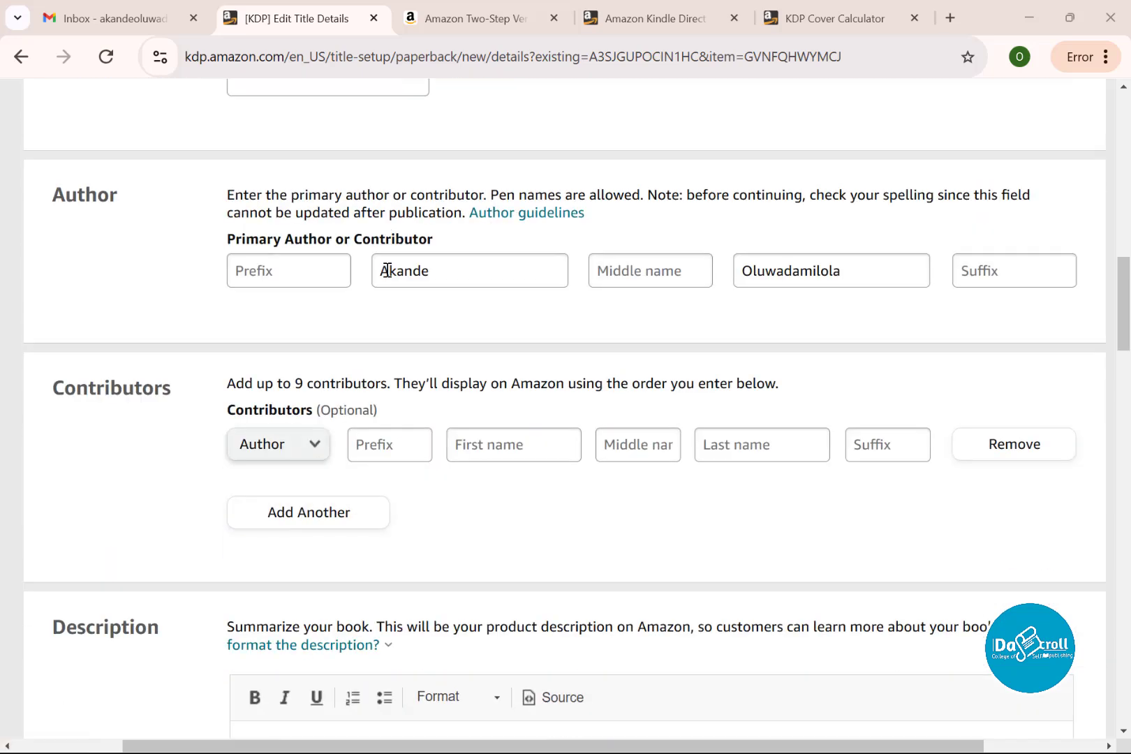
pyautogui.scroll(-6, 356, 376)
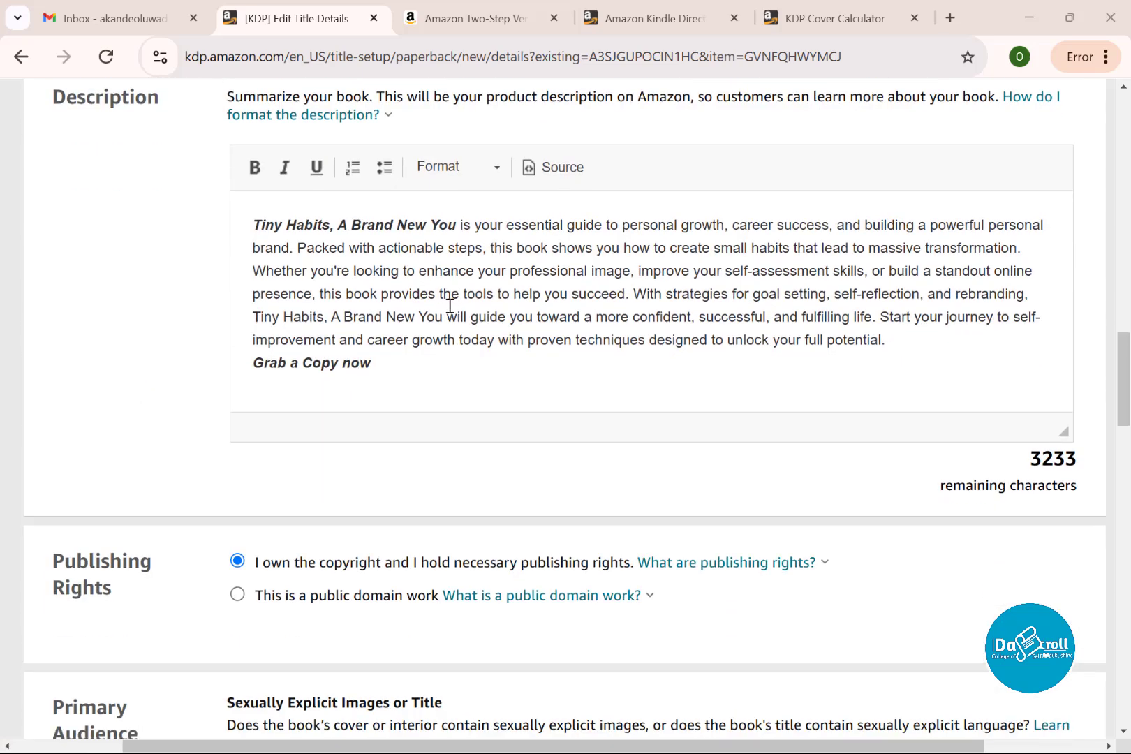
pyautogui.scroll(-3, 450, 305)
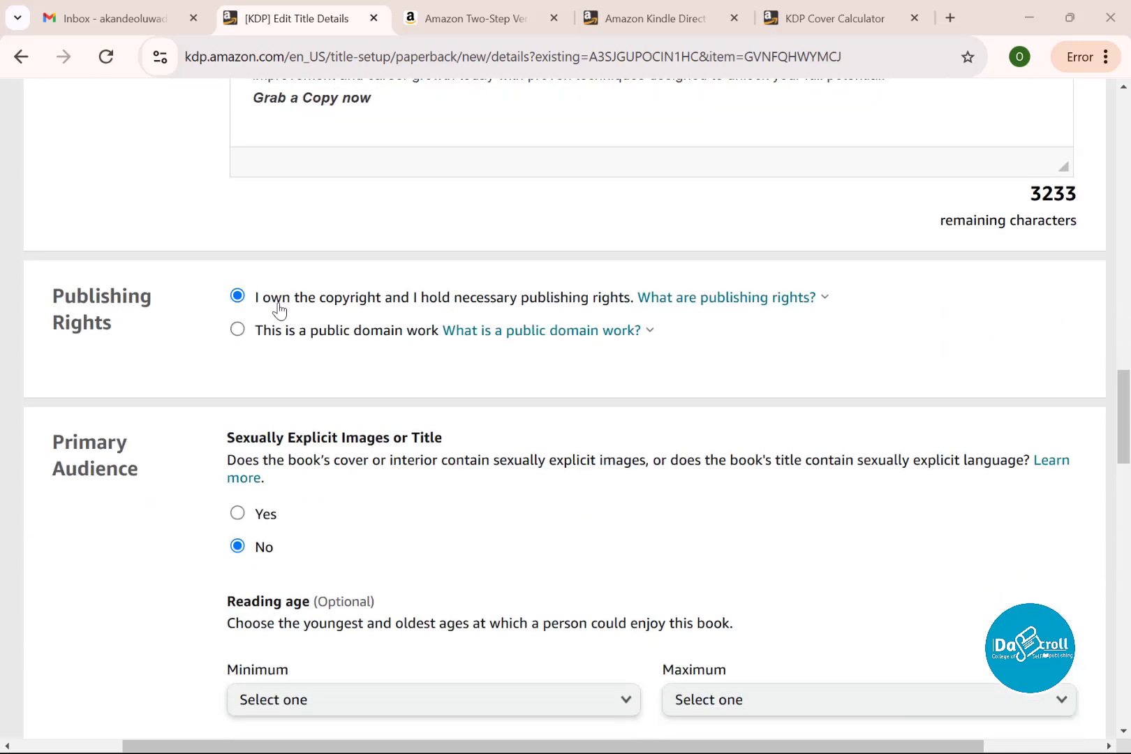
# Step: Start choosing the paperback's categories, with Education & Teaching as the category and Schools & Teaching as its subcategory
pyautogui.scroll(-2, 279, 309)
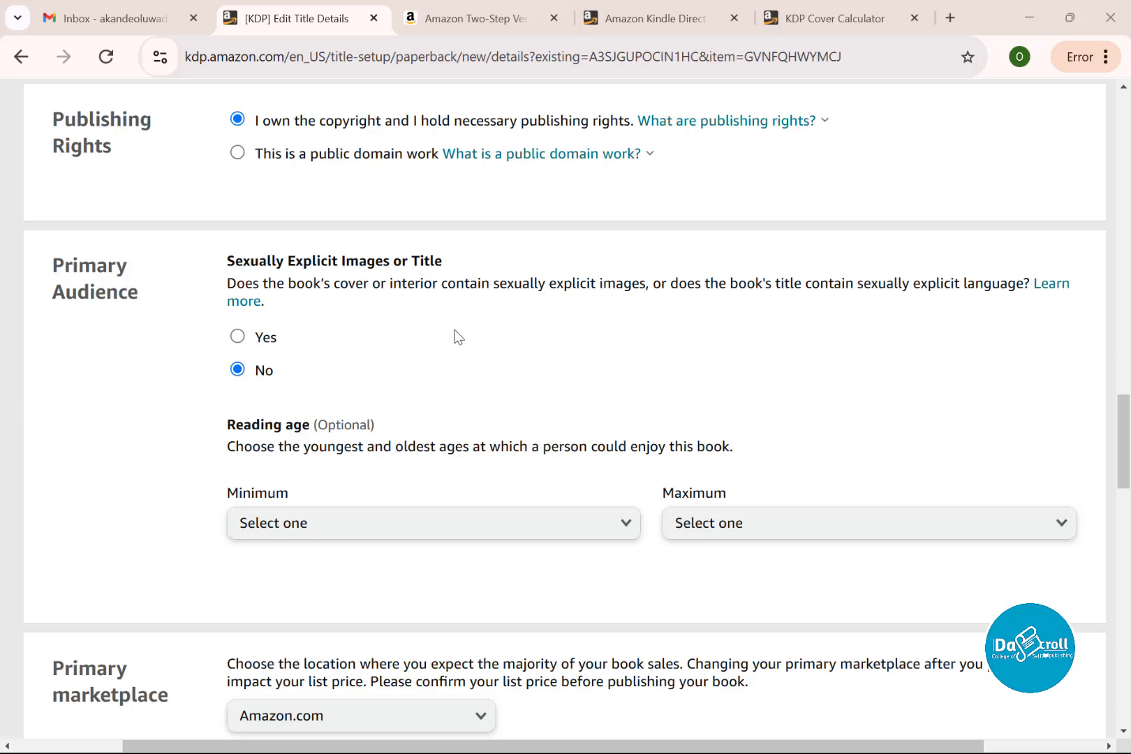
pyautogui.scroll(-5, 283, 397)
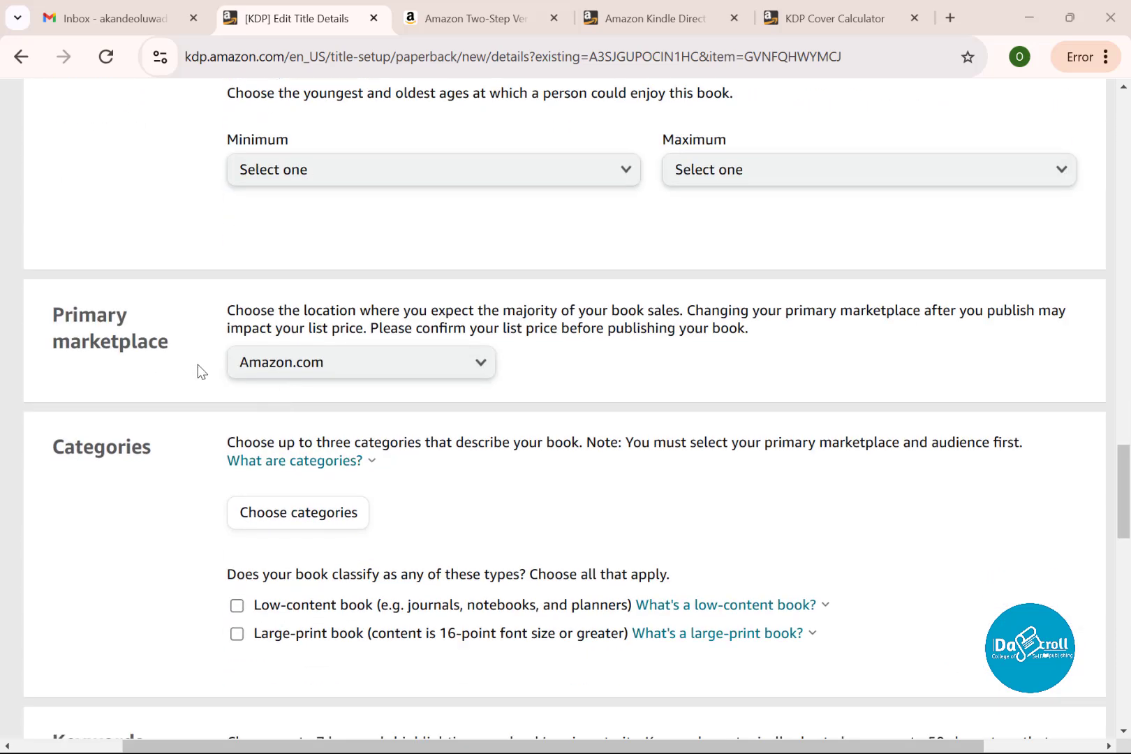
pyautogui.scroll(-2, 462, 399)
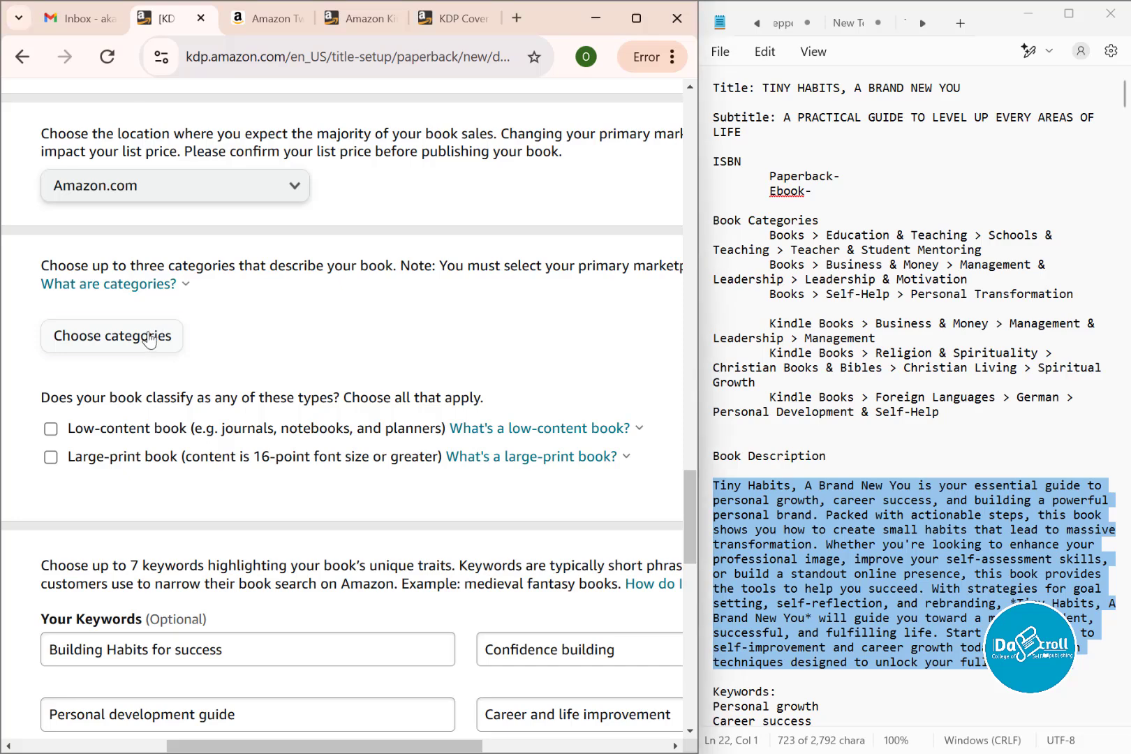
pyautogui.click(149, 336)
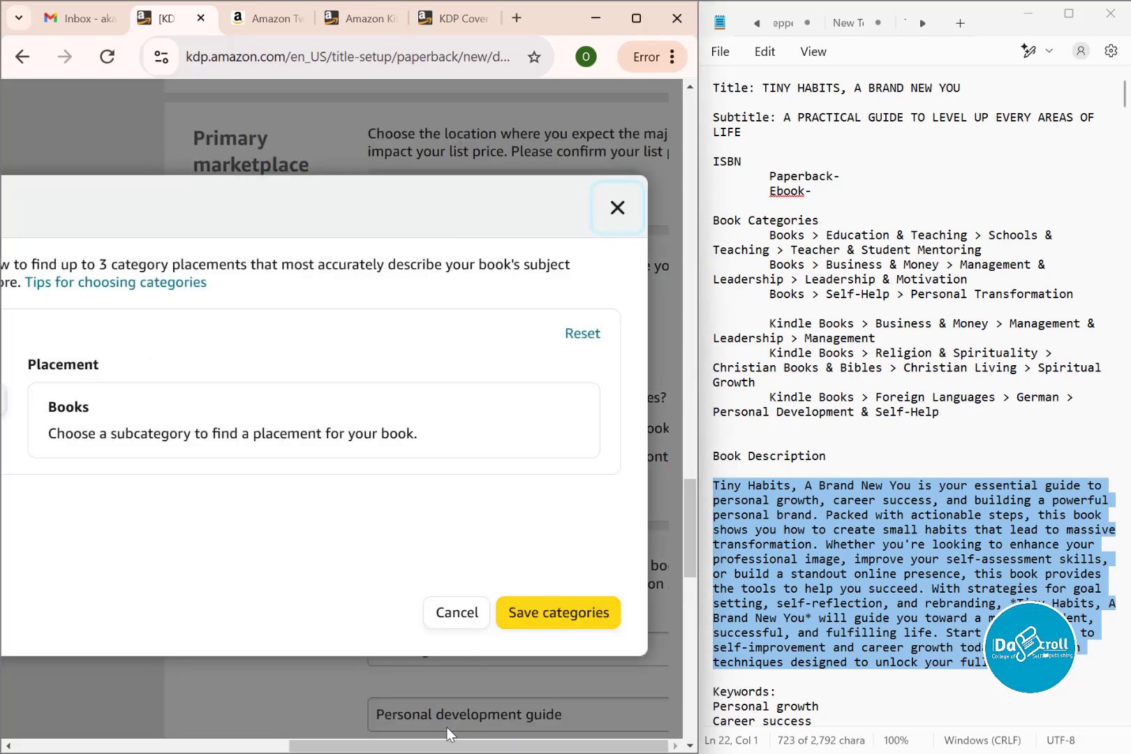
pyautogui.moveTo(447, 746); pyautogui.dragTo(167, 742)
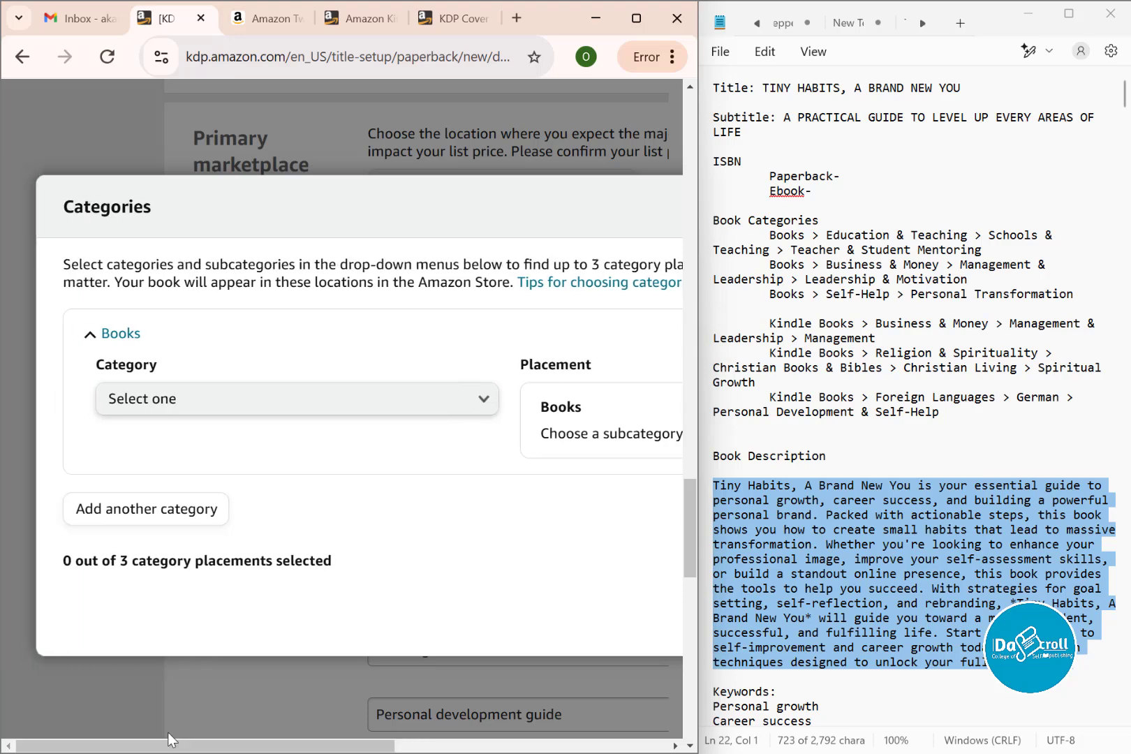
pyautogui.click(290, 409)
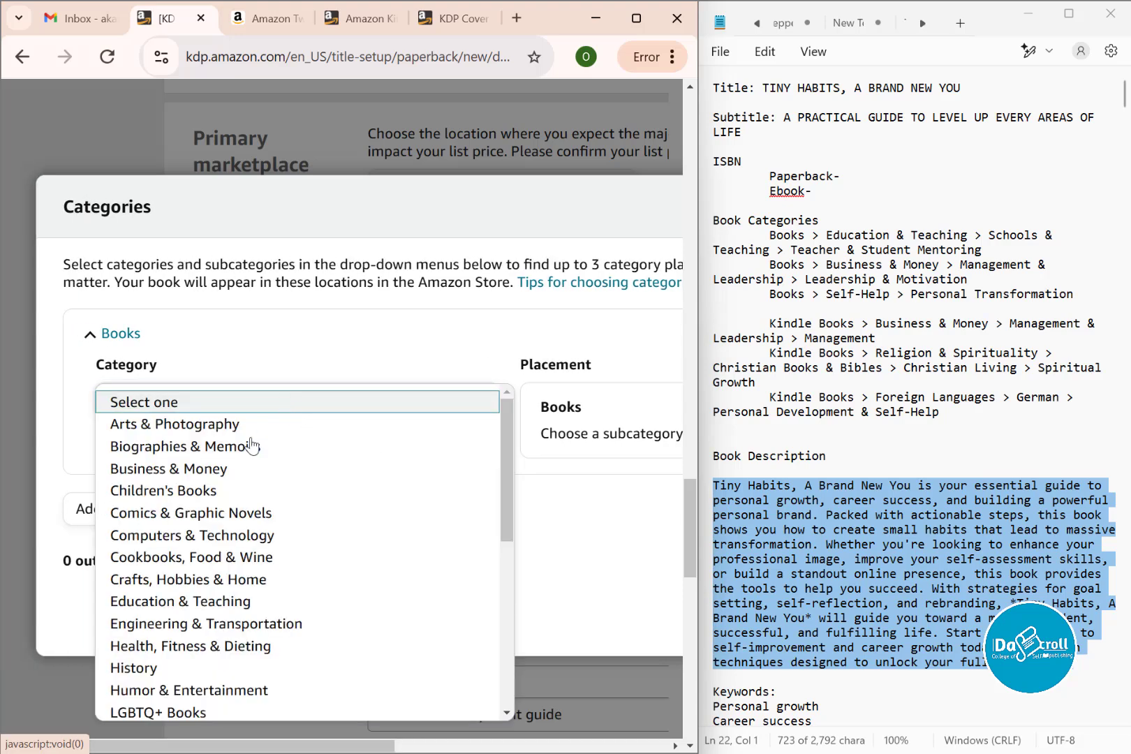
pyautogui.click(234, 602)
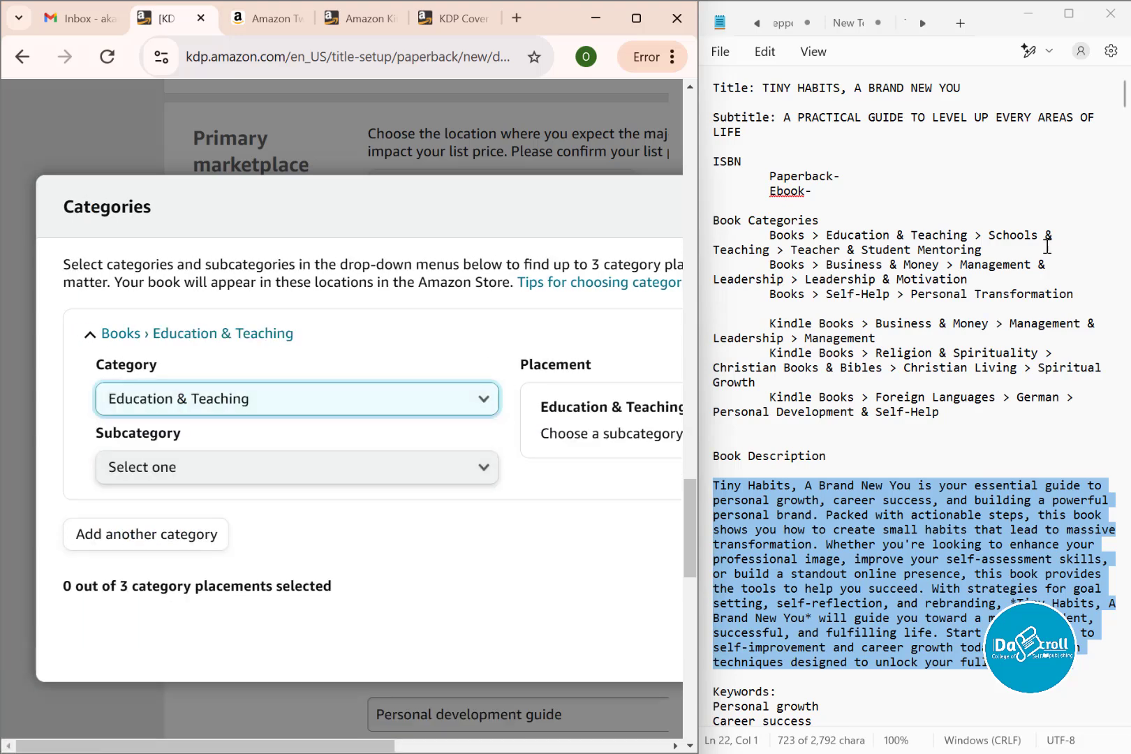
pyautogui.click(220, 473)
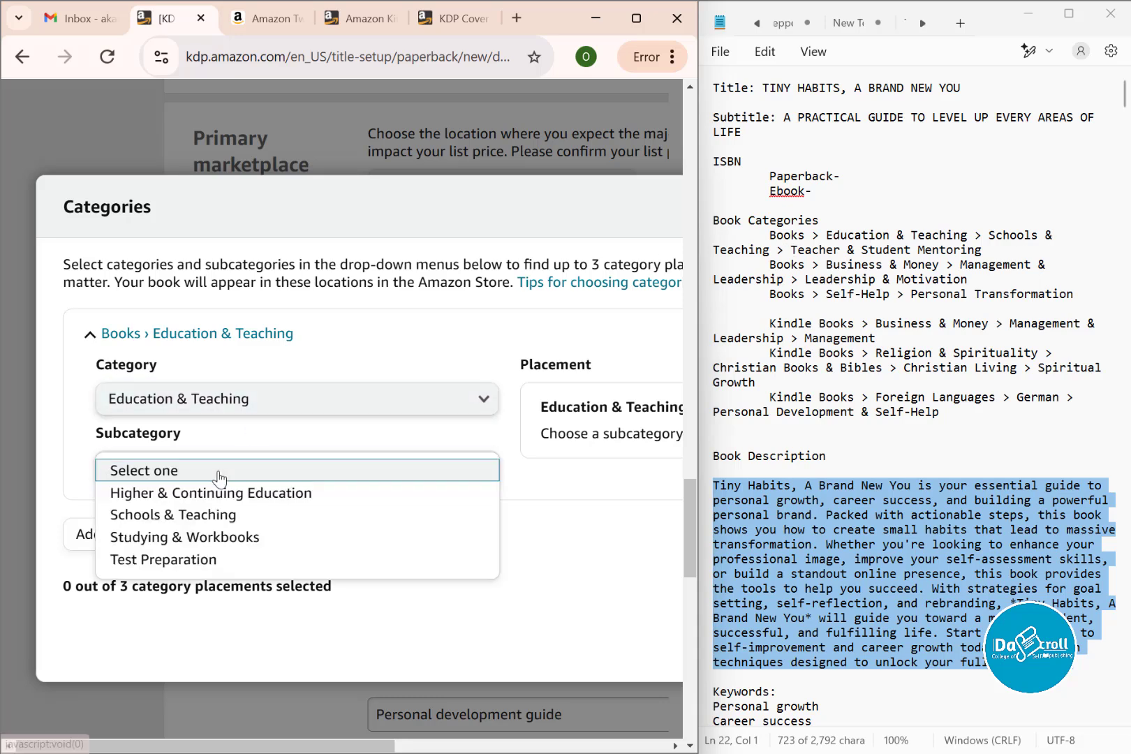
pyautogui.click(293, 515)
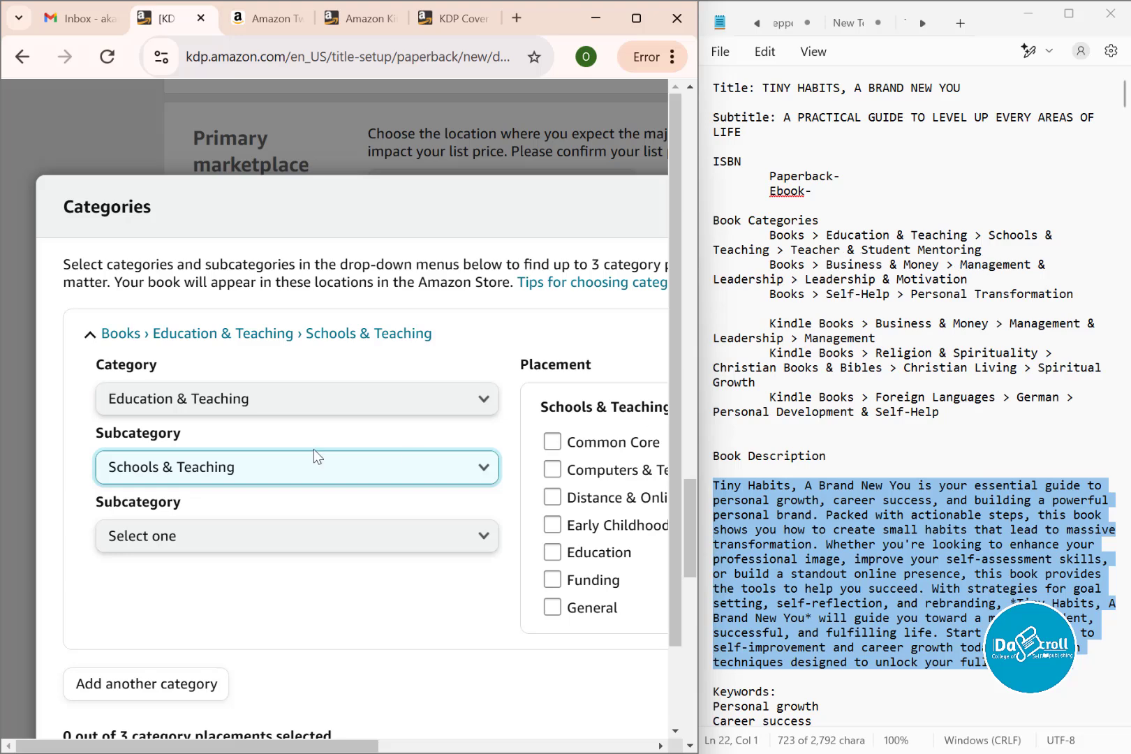
# Step: Select the Teacher & Student Mentoring placement under Schools & Teaching
pyautogui.click(233, 541)
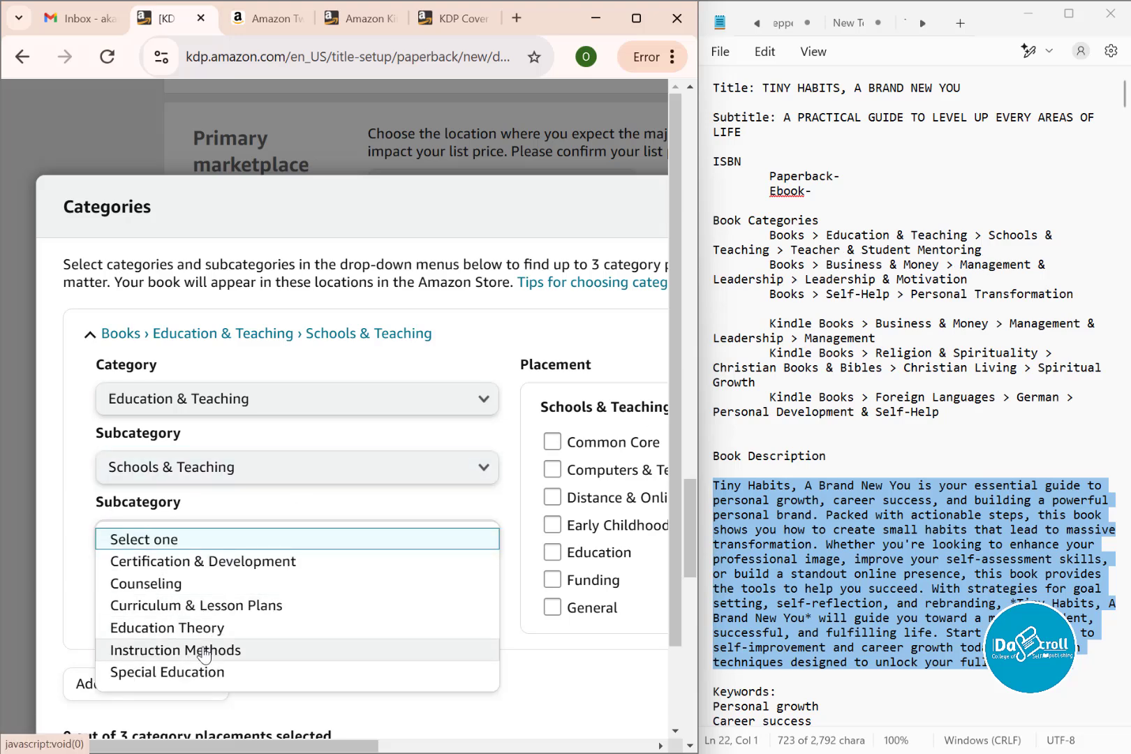
pyautogui.scroll(-3, 513, 436)
pyautogui.hscroll(5, 526, 433)
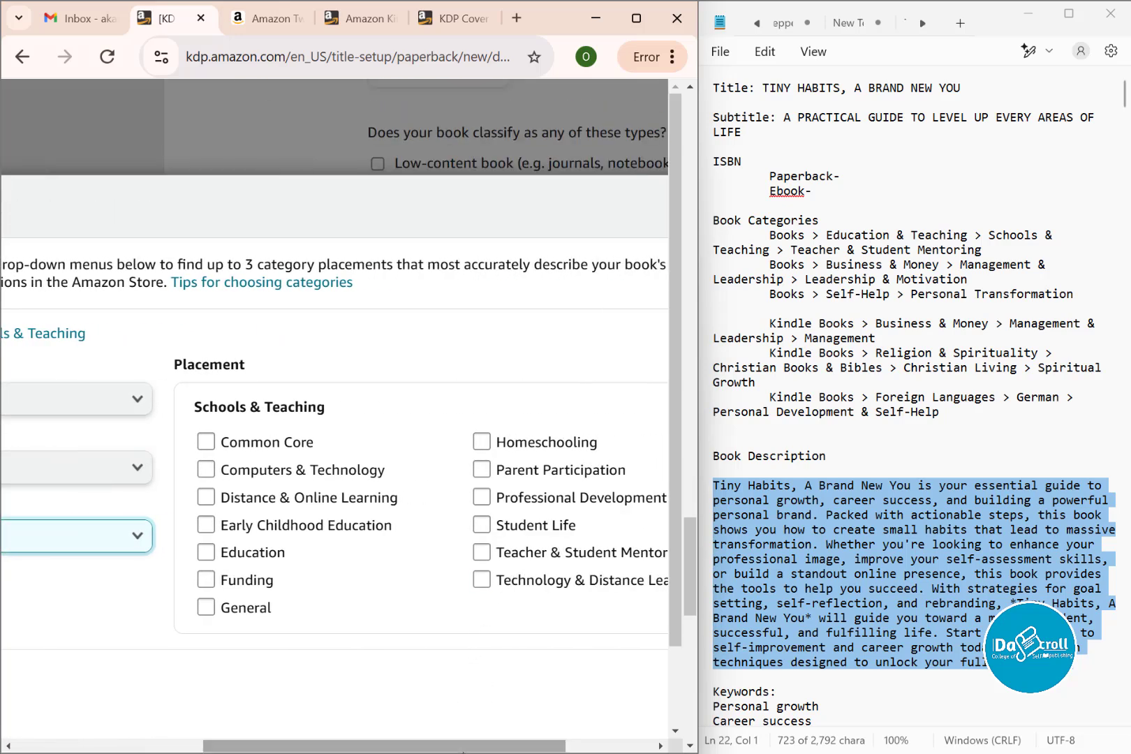
pyautogui.hscroll(2, 460, 729)
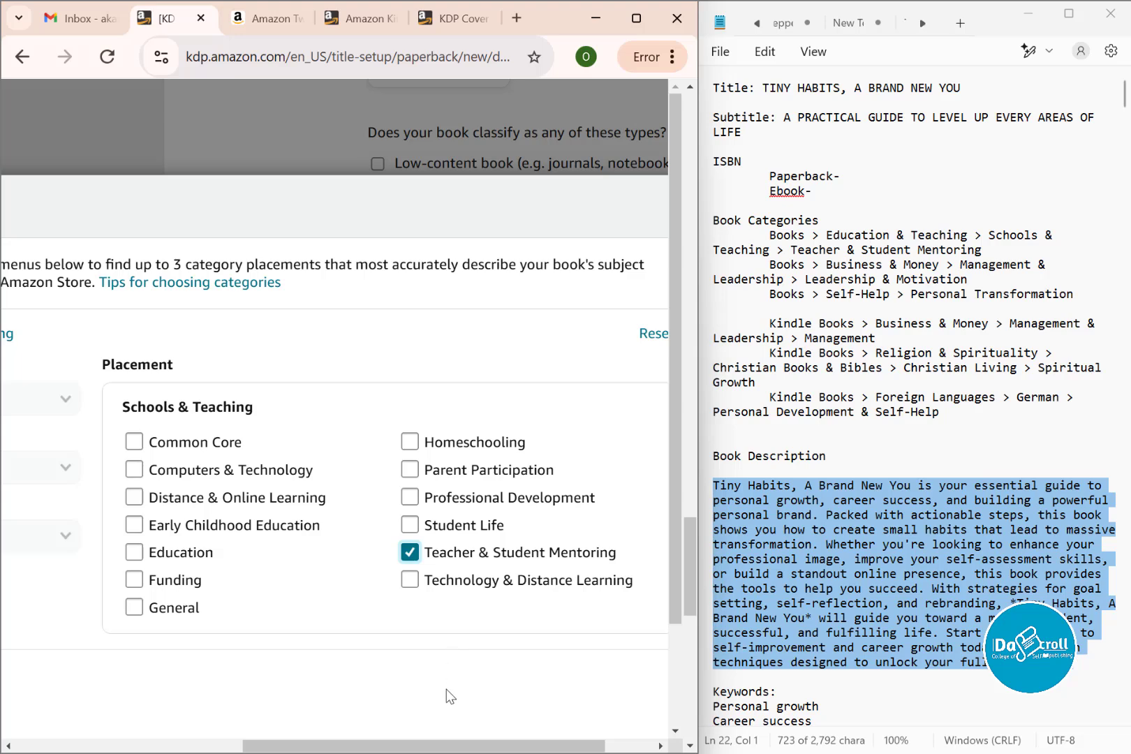
# Step: Complete the three placements with Management & Leadership > Management, Schools & Teaching > Professional Development and Personal Transformation > Self Help, and save the categories
pyautogui.moveTo(448, 742); pyautogui.dragTo(166, 723)
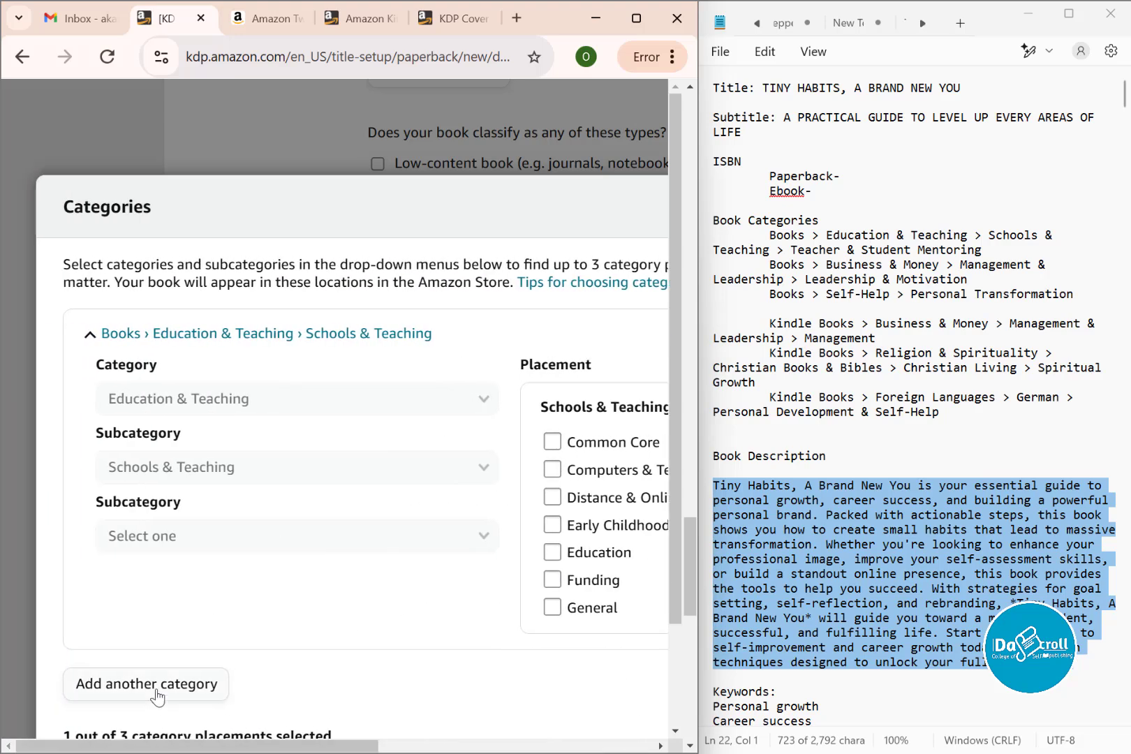
pyautogui.click(158, 690)
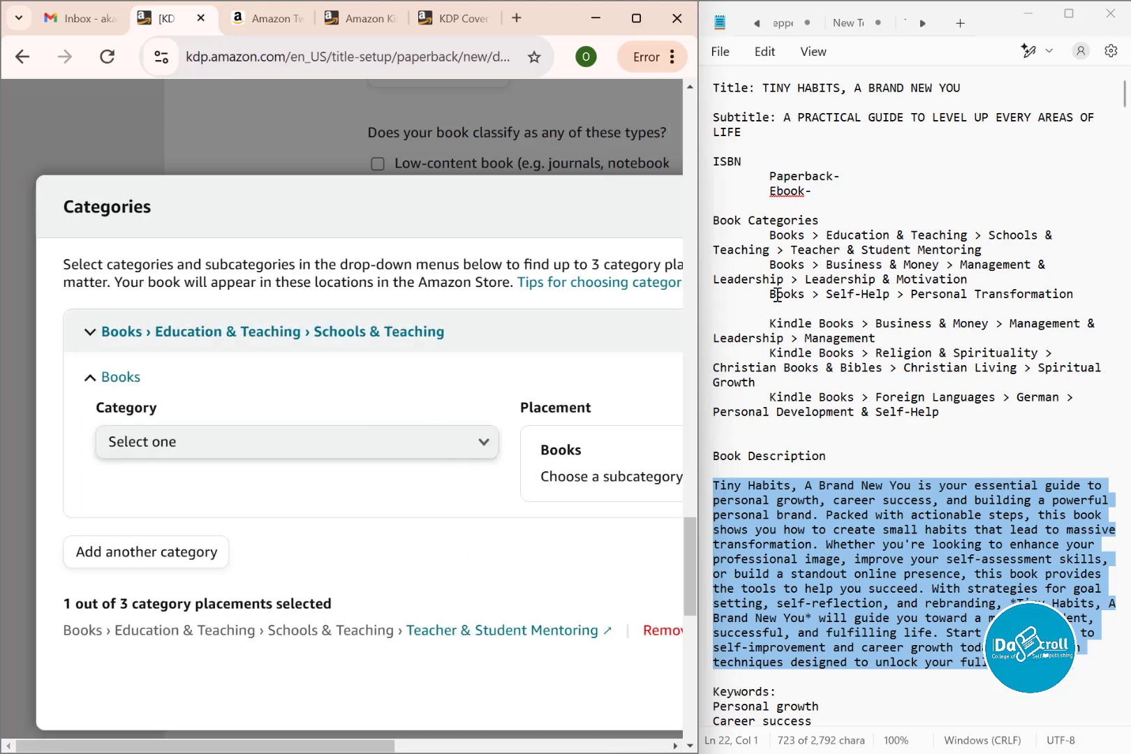
pyautogui.click(309, 451)
pyautogui.click(188, 206)
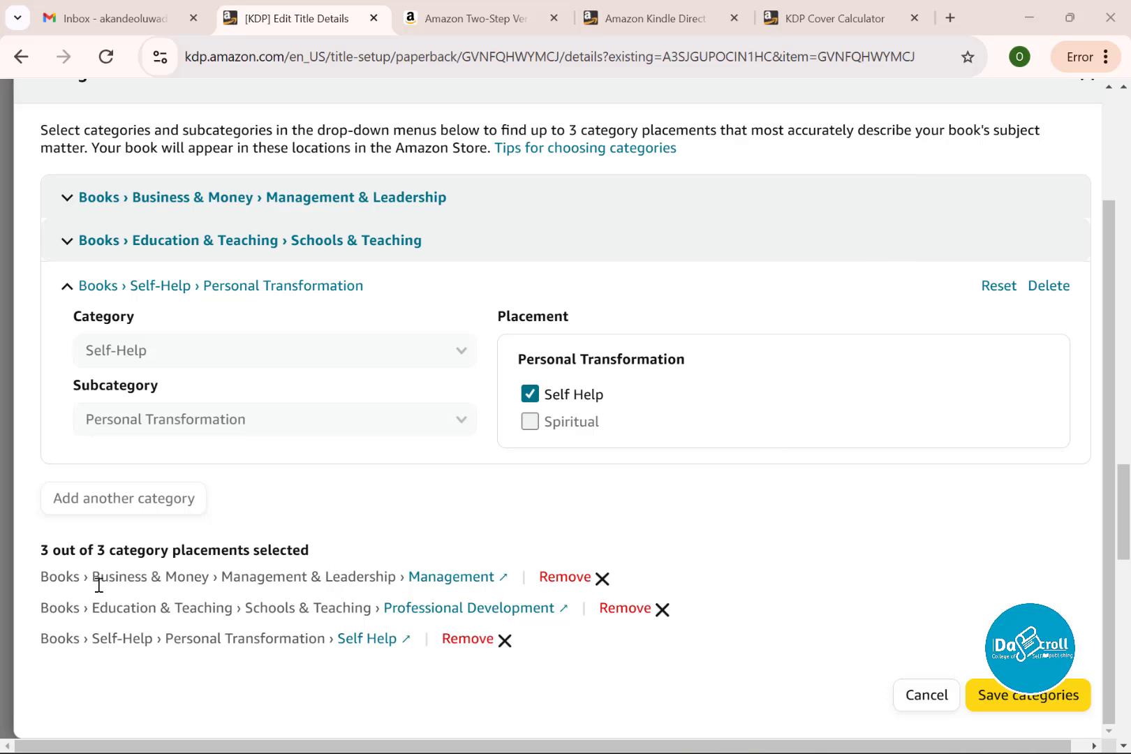
pyautogui.click(1019, 704)
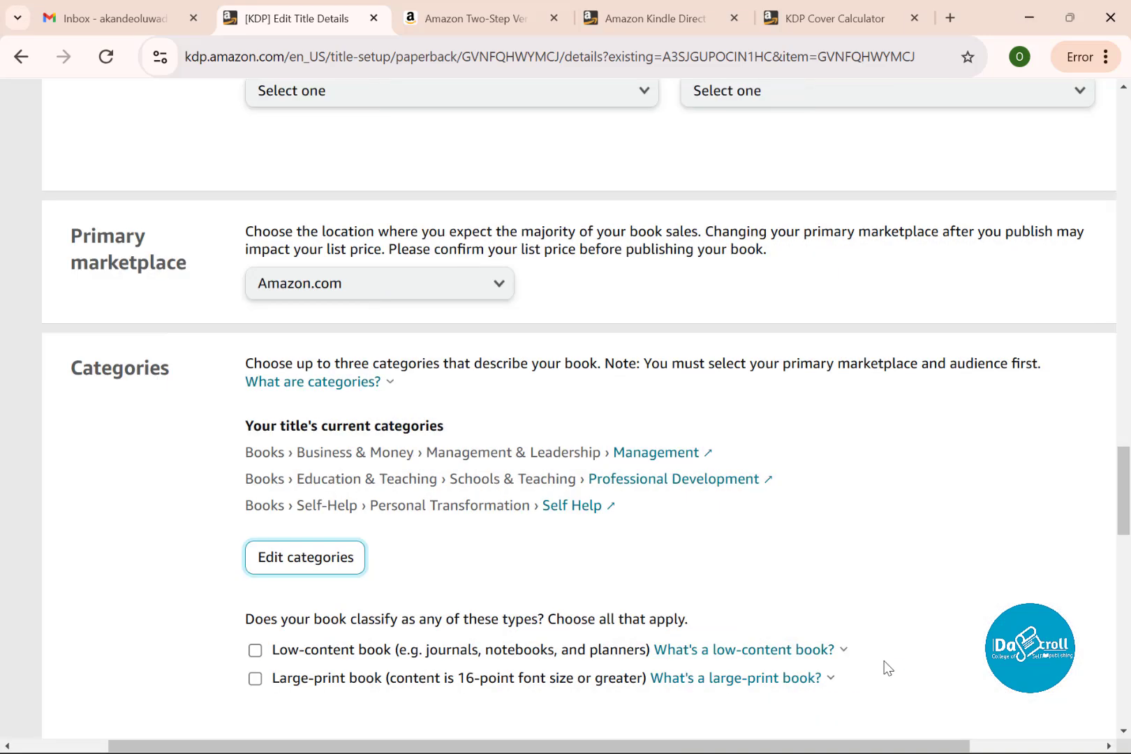
# Step: Update the keywords with Self-improvement, Small habit changes, Personal branding, Growth mindset and Life transformation book, and save the details to continue to paperback content
pyautogui.scroll(-5, 538, 580)
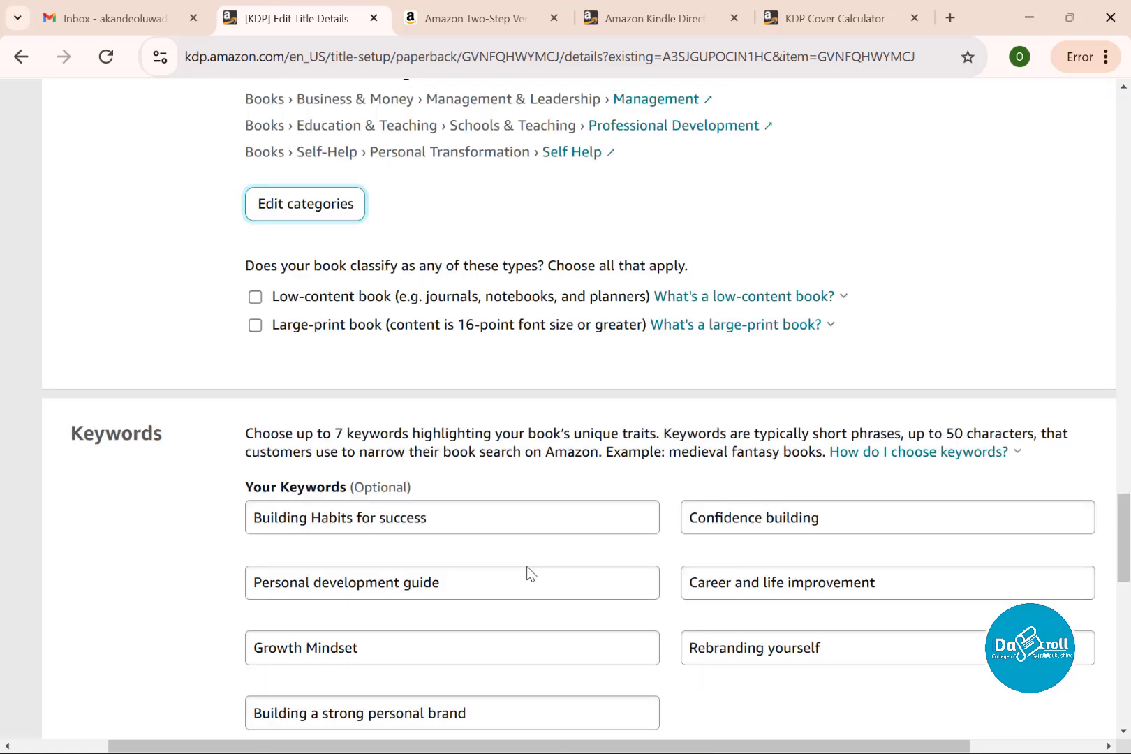
pyautogui.scroll(-3, 439, 528)
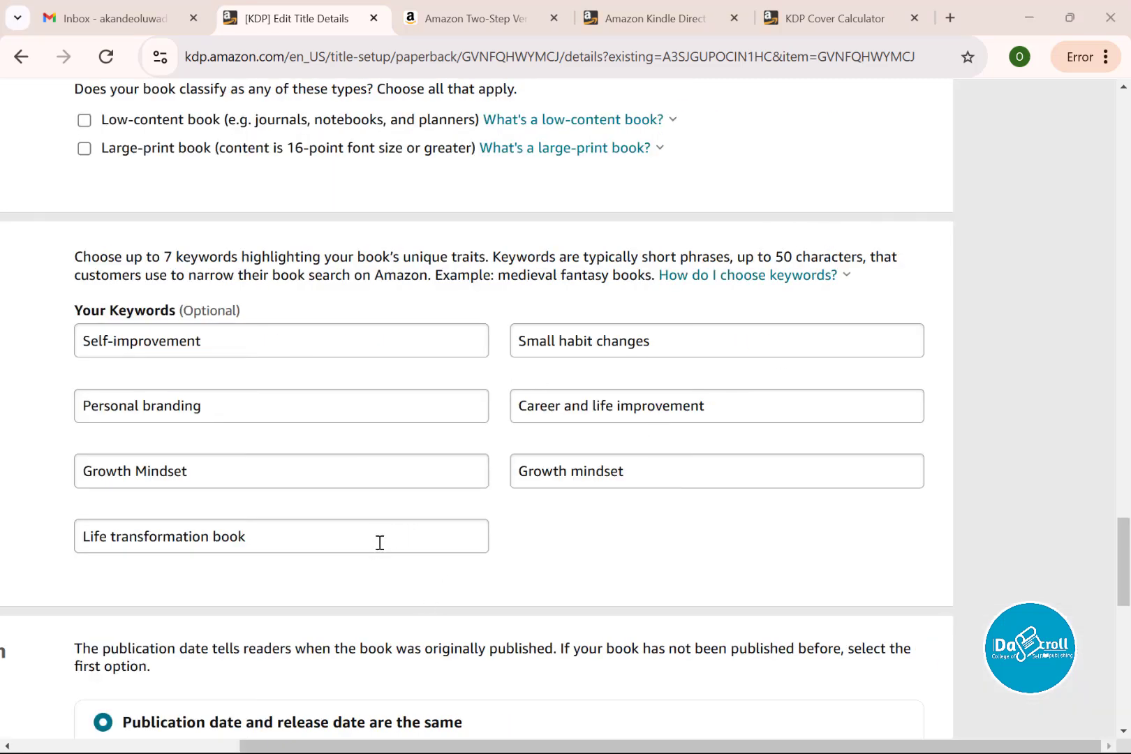
pyautogui.scroll(-5, 379, 543)
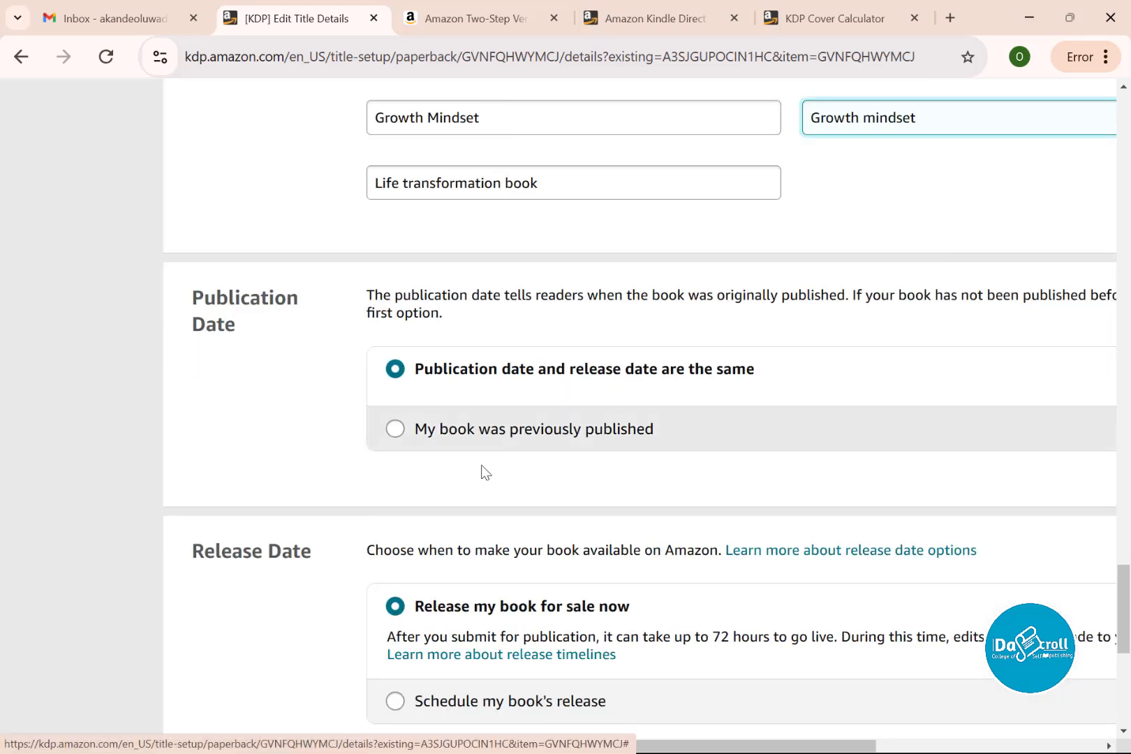
pyautogui.scroll(-3, 480, 465)
pyautogui.scroll(-1, 479, 458)
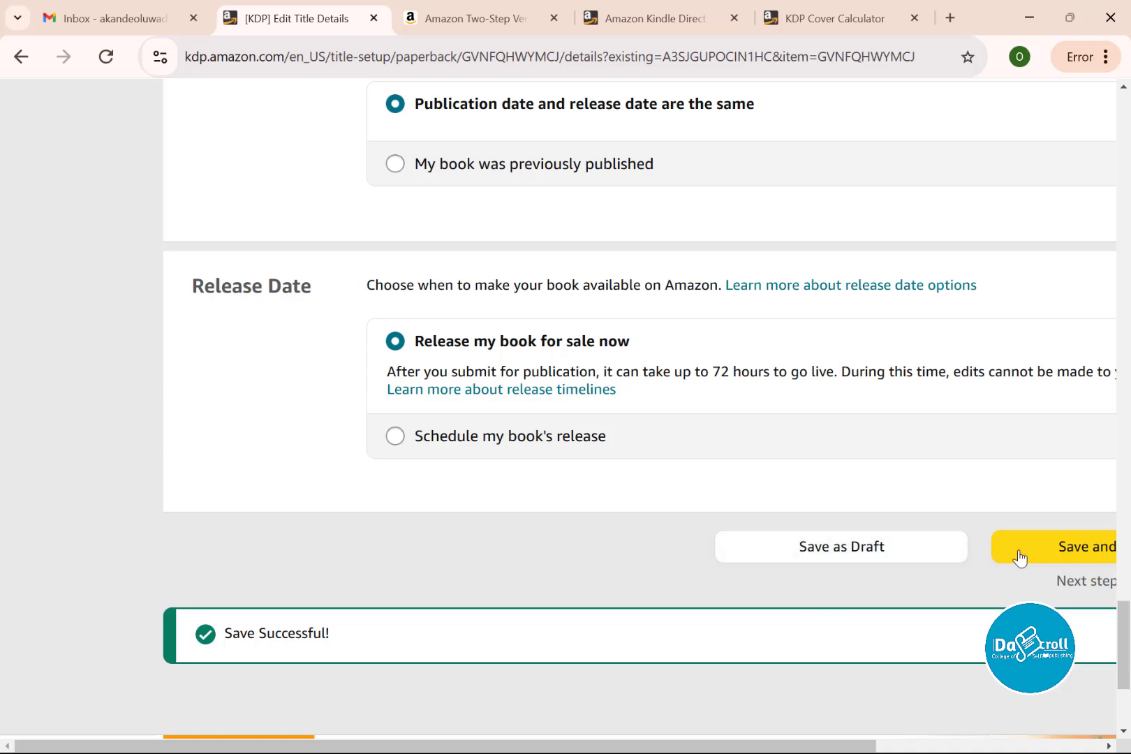
pyautogui.hscroll(3, 726, 723)
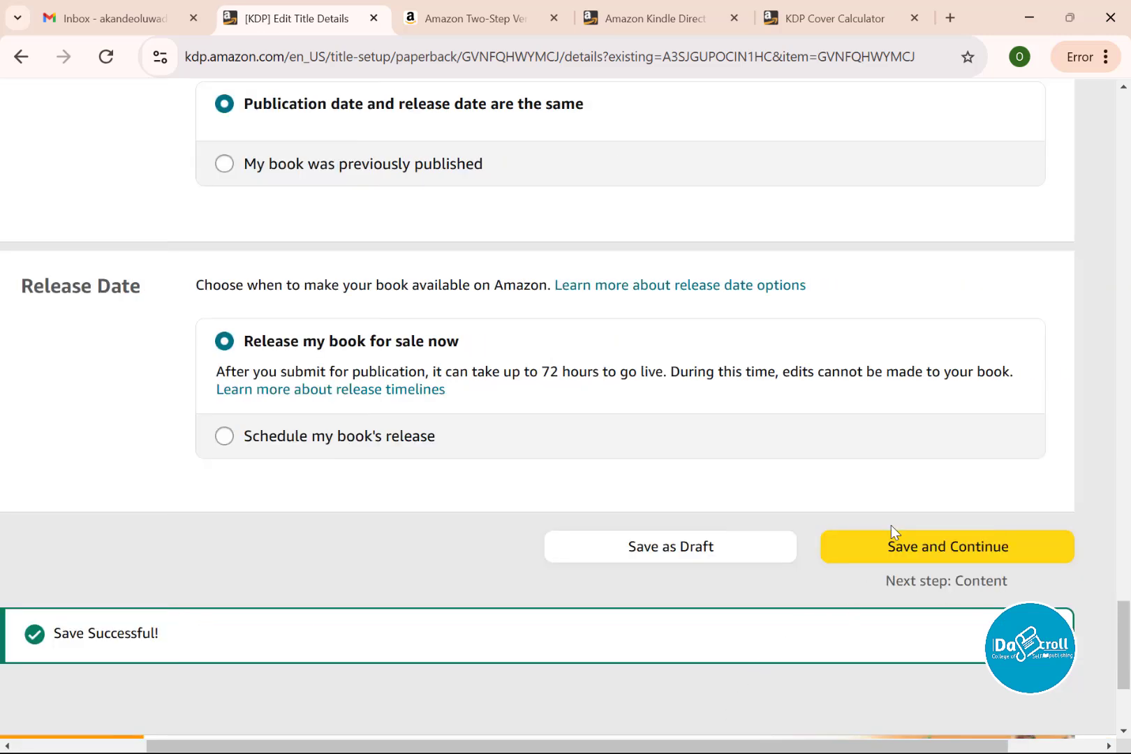
pyautogui.click(889, 550)
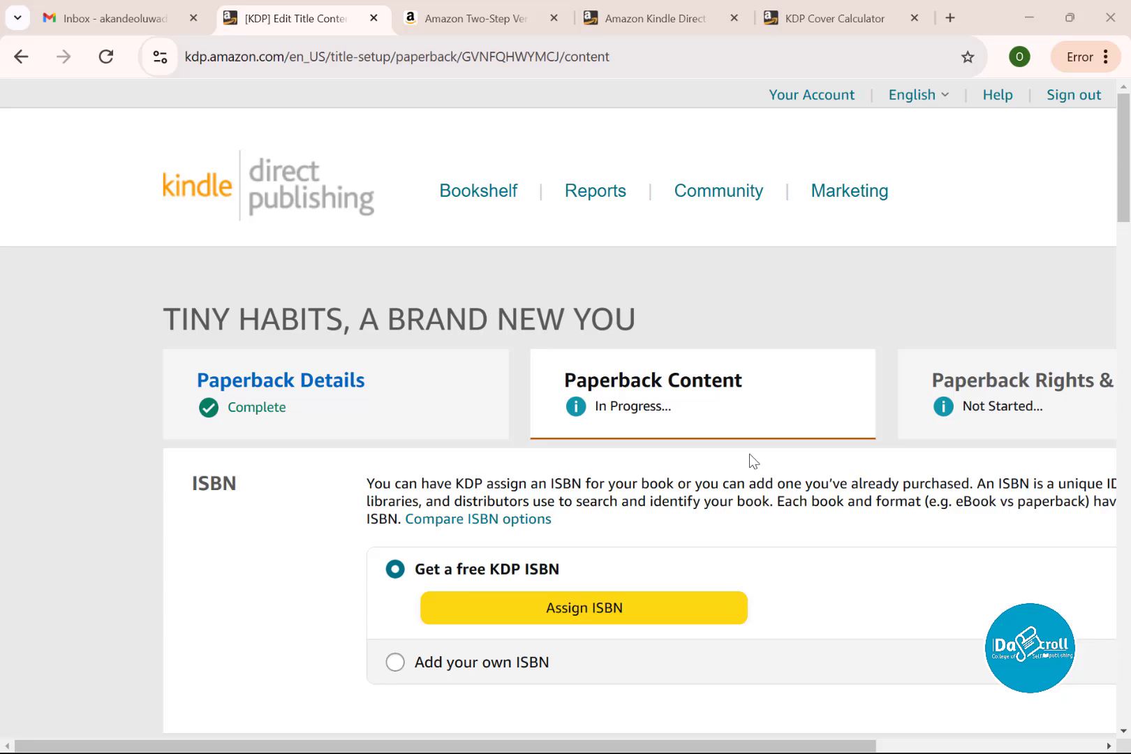
# Step: Look at the option to add your own ISBN, and assign a free KDP ISBN to the paperback instead
pyautogui.scroll(-2, 751, 462)
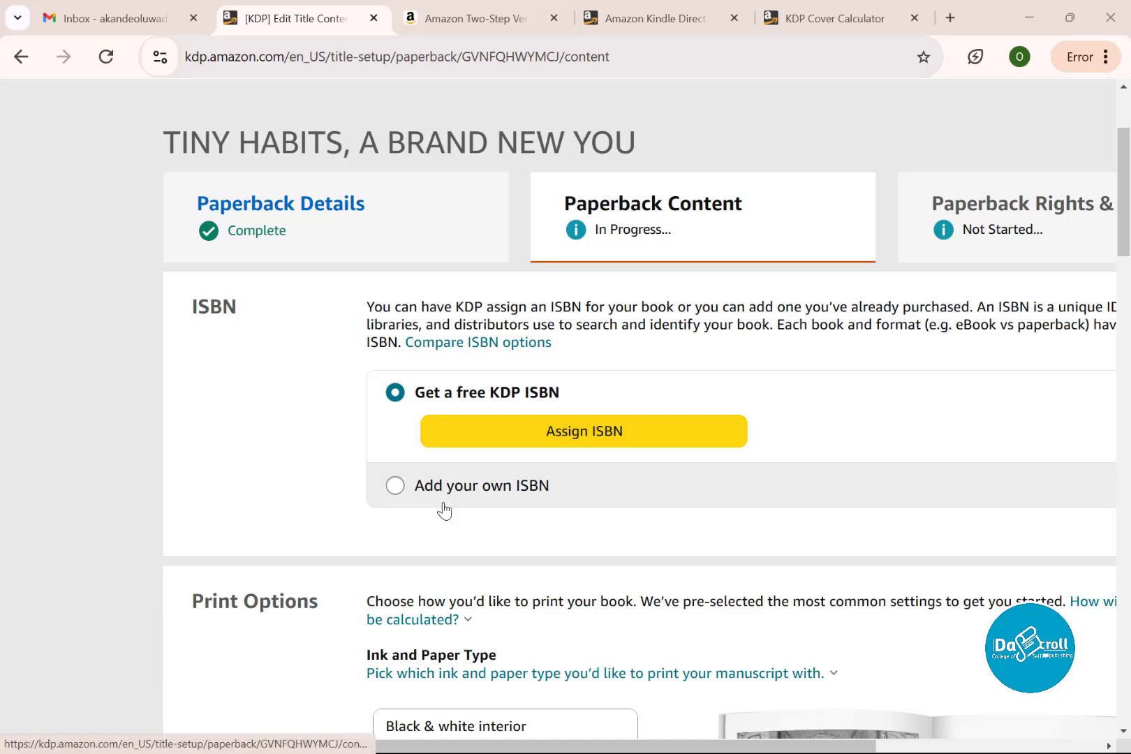
pyautogui.click(391, 489)
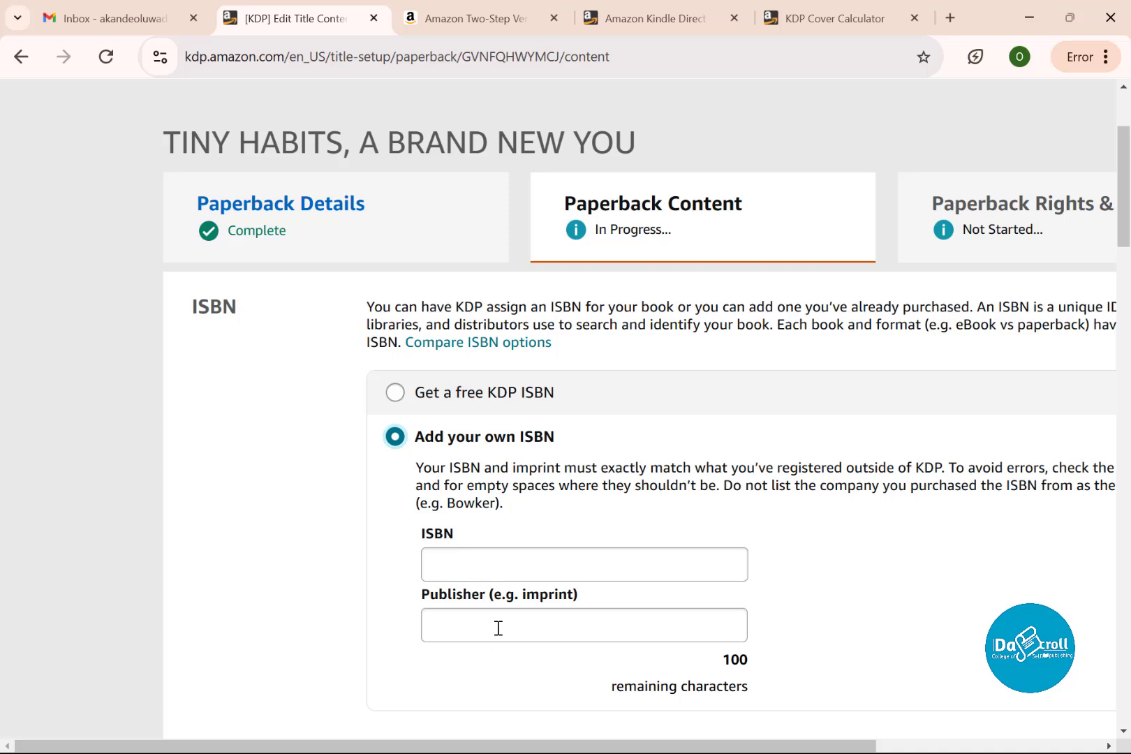
pyautogui.click(394, 395)
pyautogui.click(546, 440)
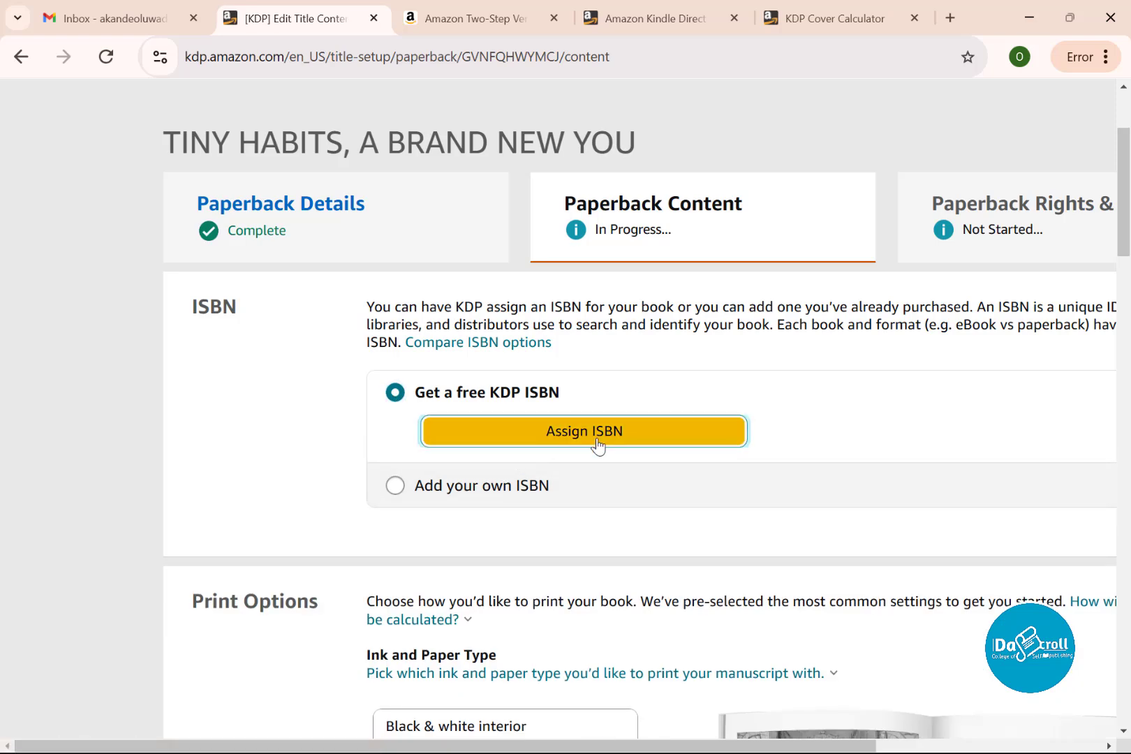
pyautogui.click(867, 478)
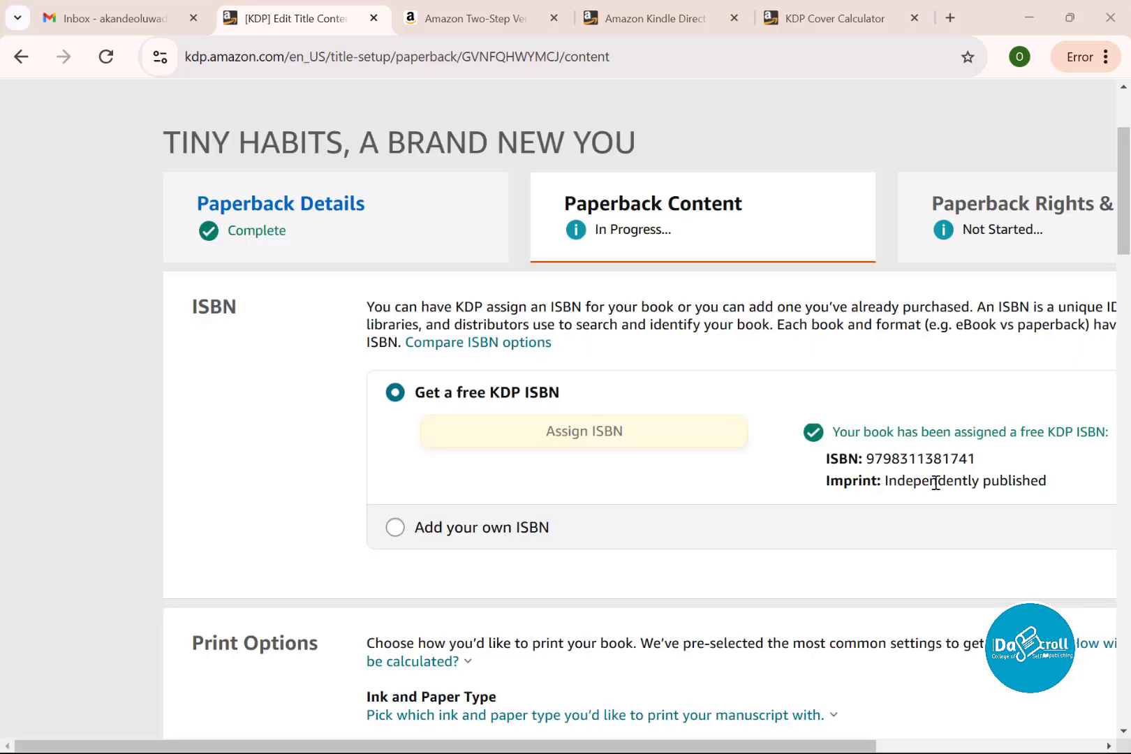
# Step: Preview the black & white interior with cream paper and the standard and premium color interiors with white paper
pyautogui.scroll(-5, 621, 428)
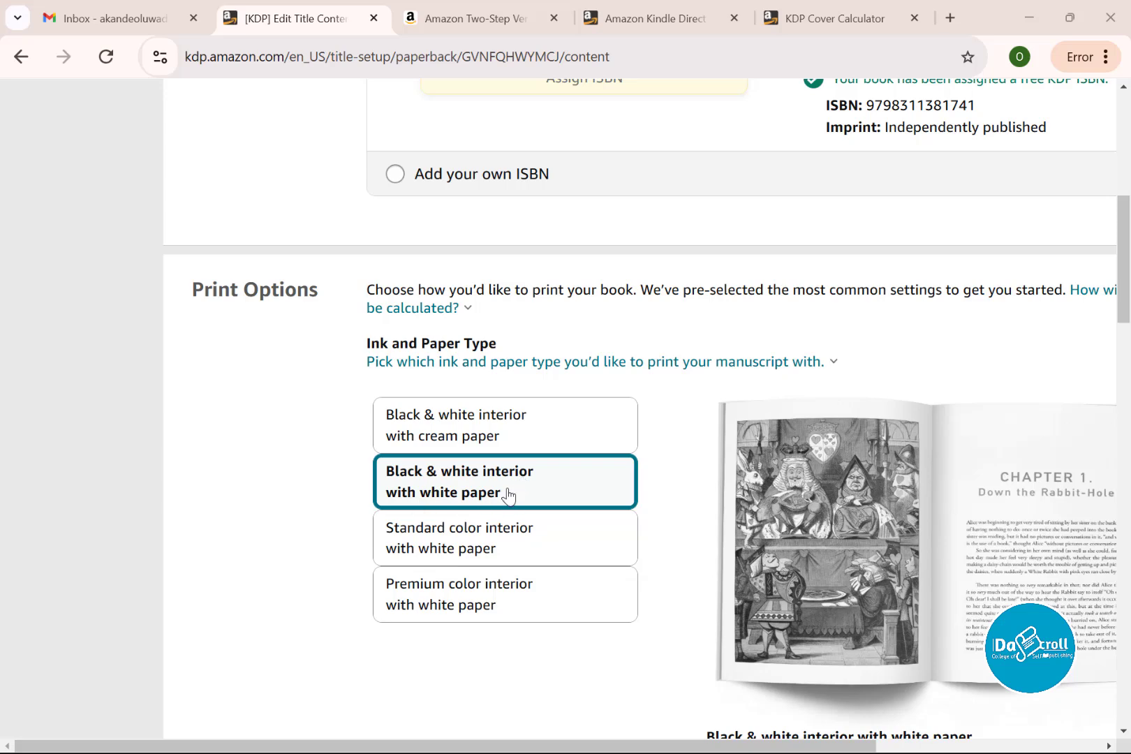
pyautogui.scroll(-1, 523, 475)
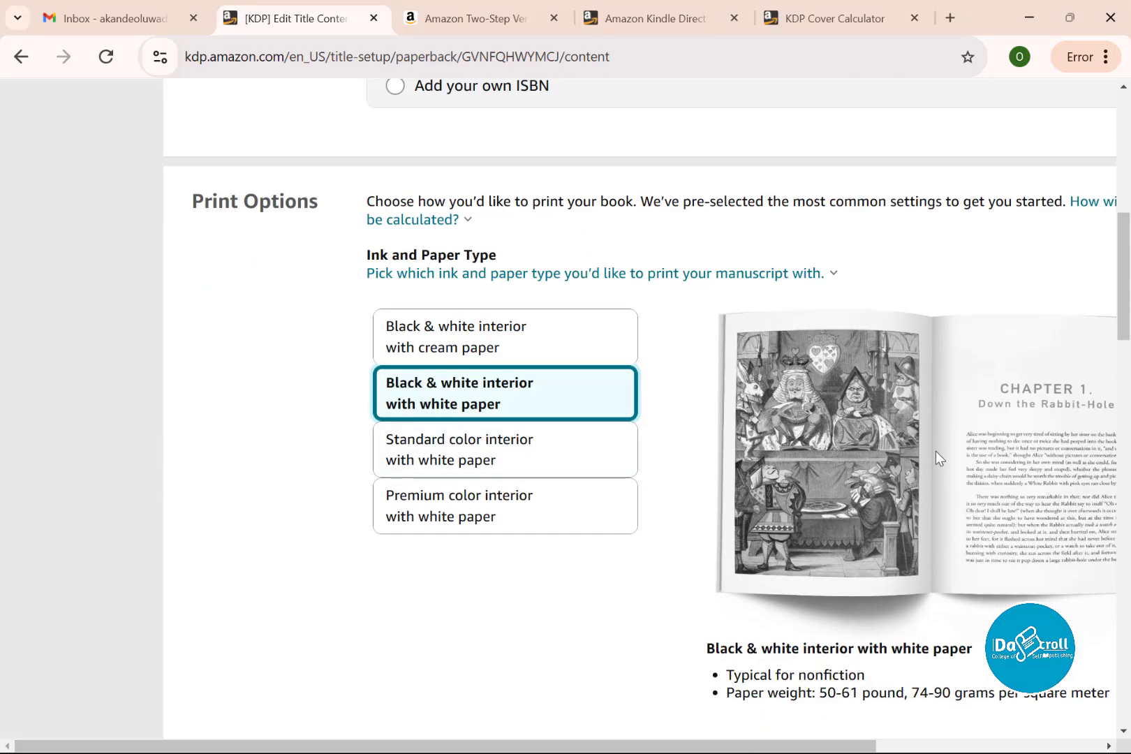
pyautogui.click(535, 345)
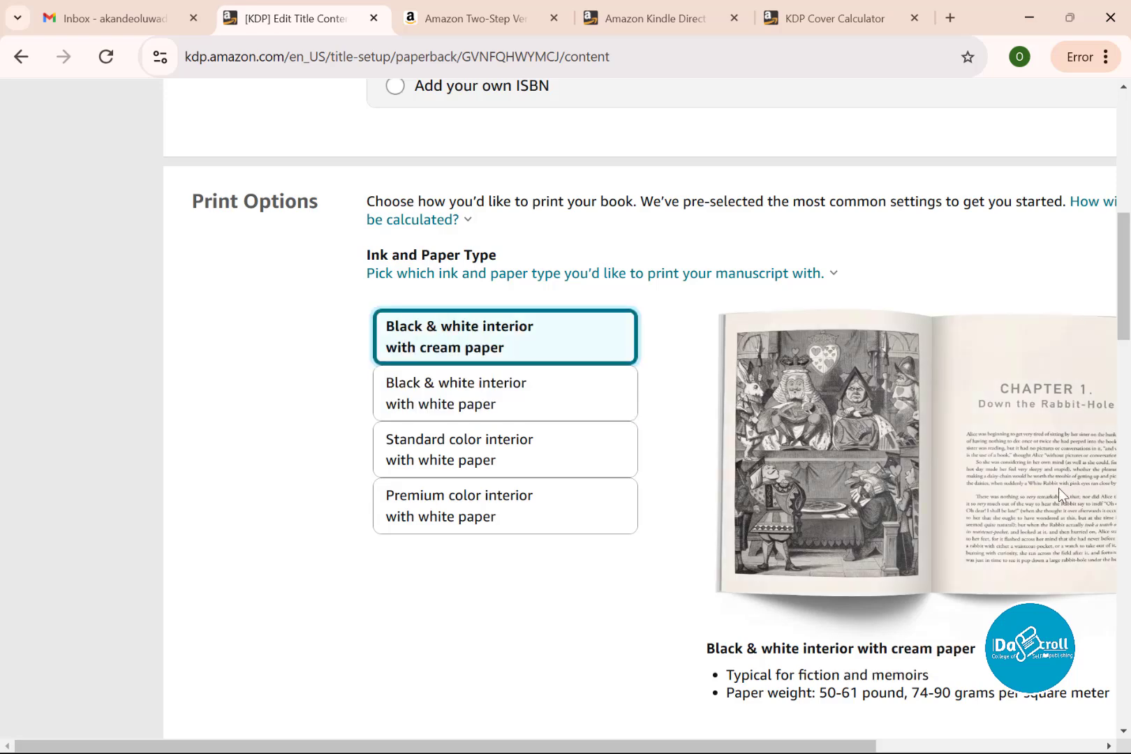
pyautogui.click(530, 440)
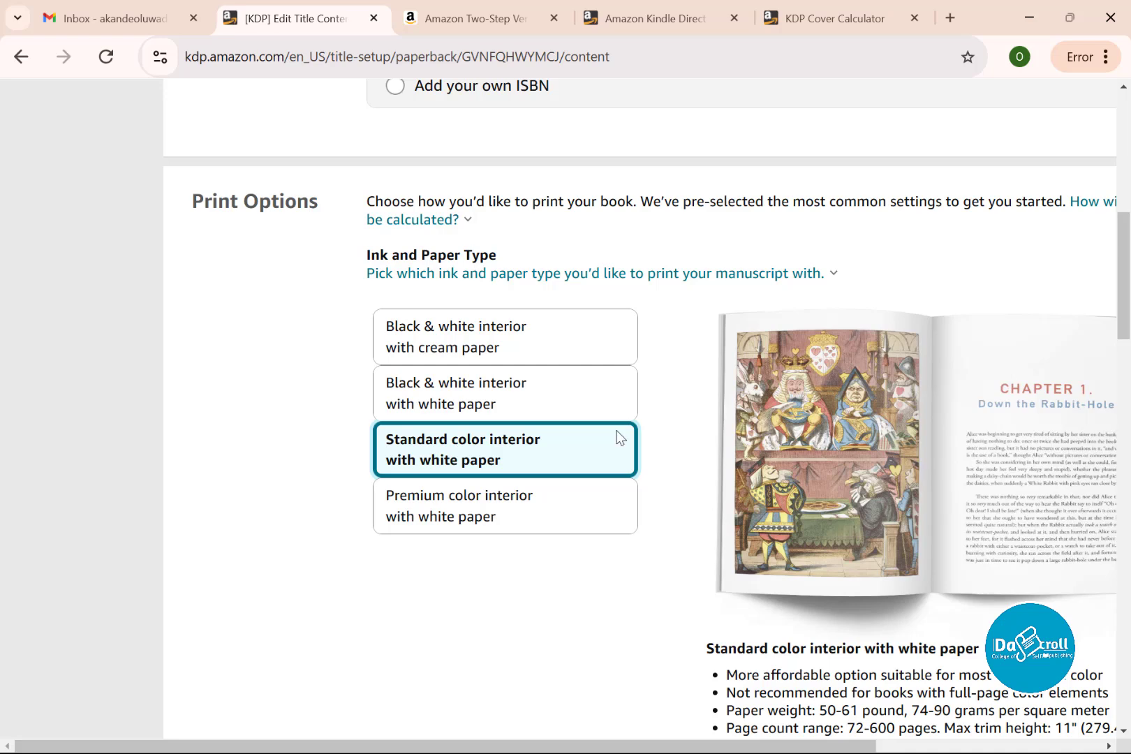
pyautogui.click(527, 508)
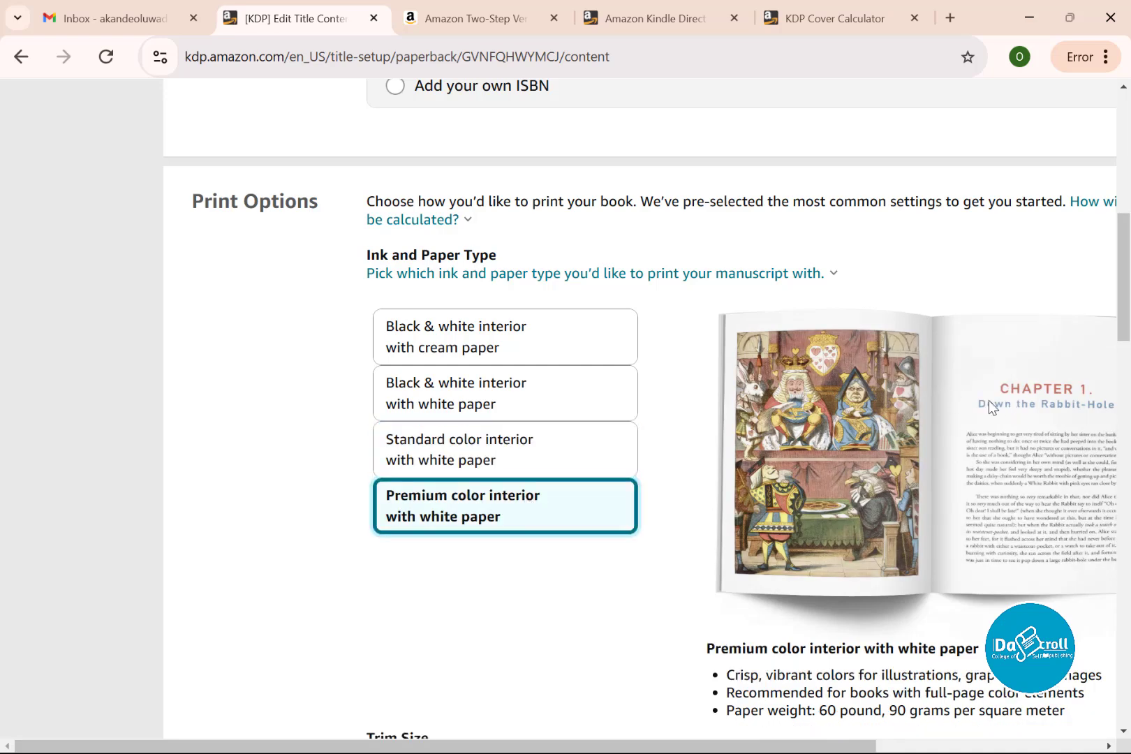
pyautogui.scroll(-3, 937, 444)
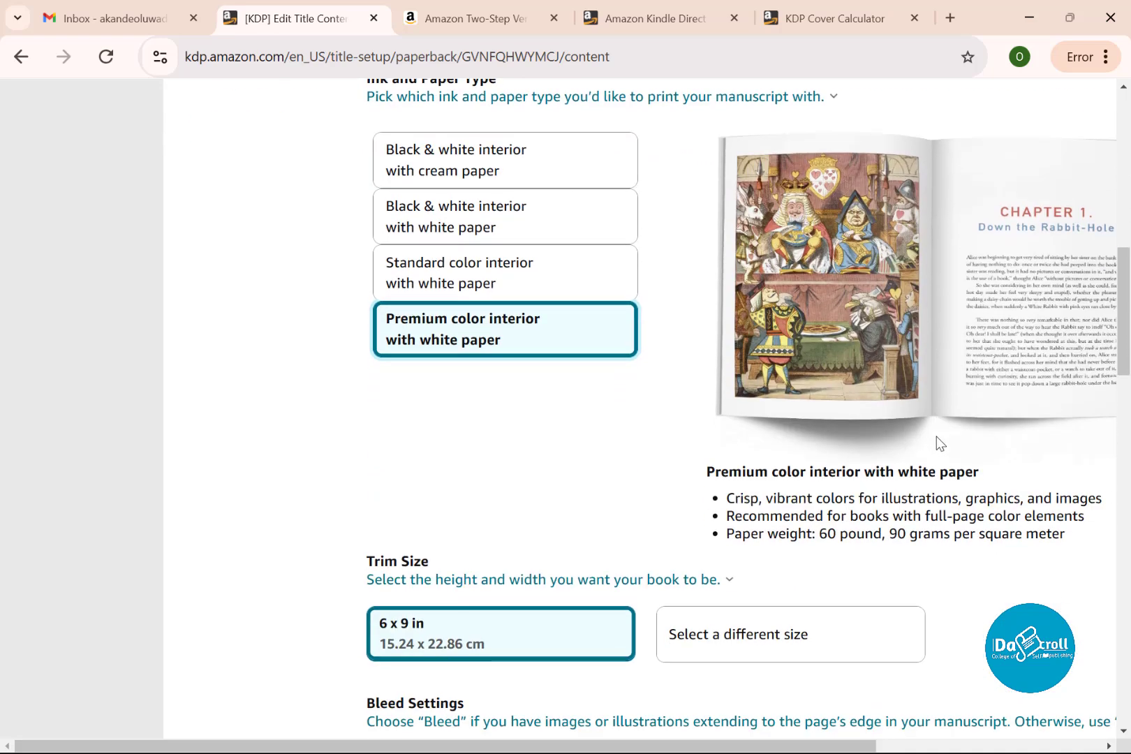
pyautogui.scroll(3, 931, 422)
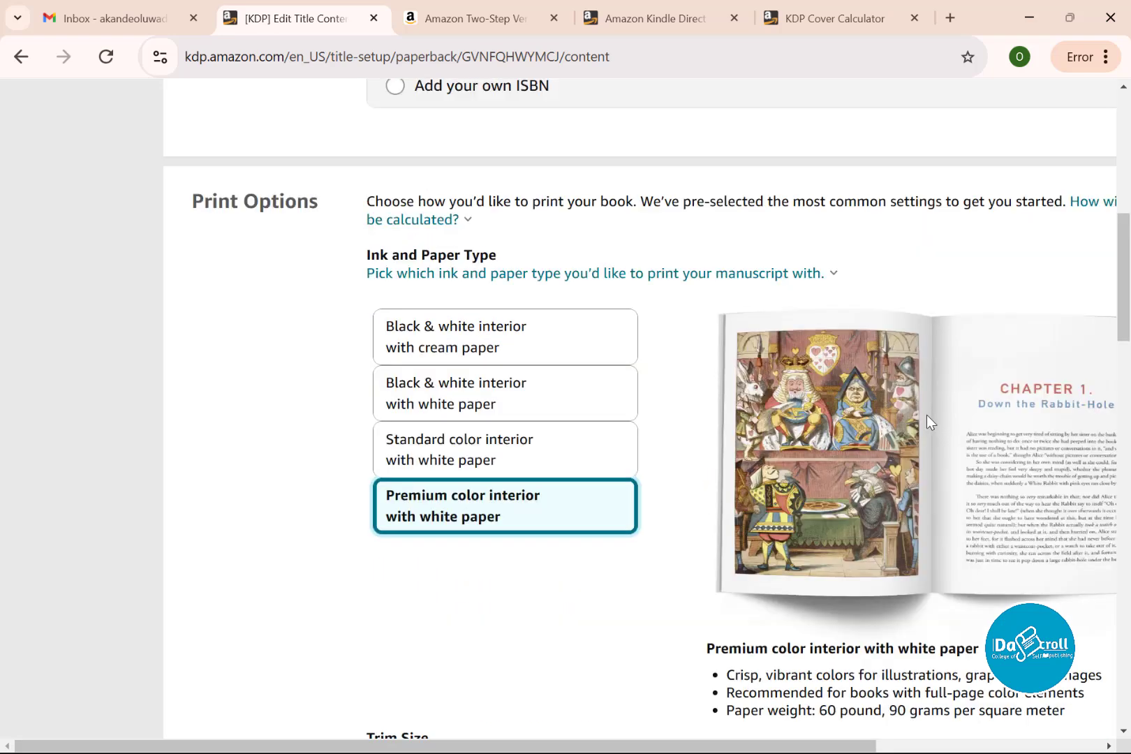
# Step: Choose the black & white interior with white paper as the ink and paper type
pyautogui.click(463, 401)
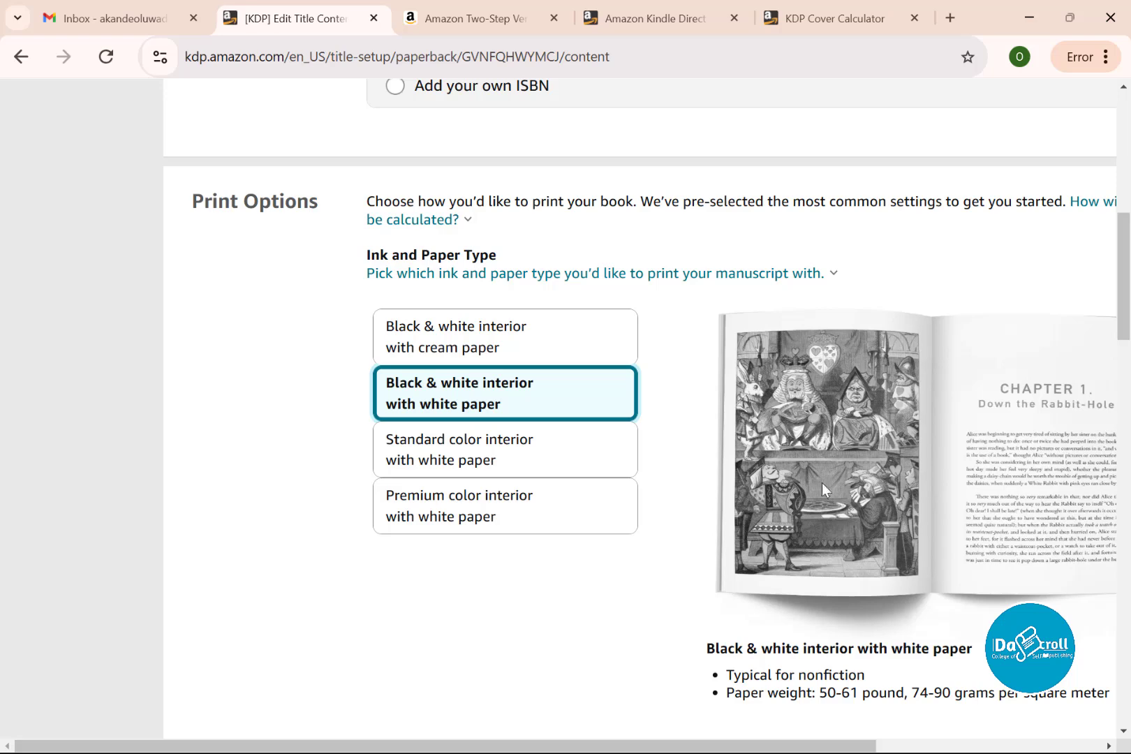
pyautogui.scroll(-5, 882, 466)
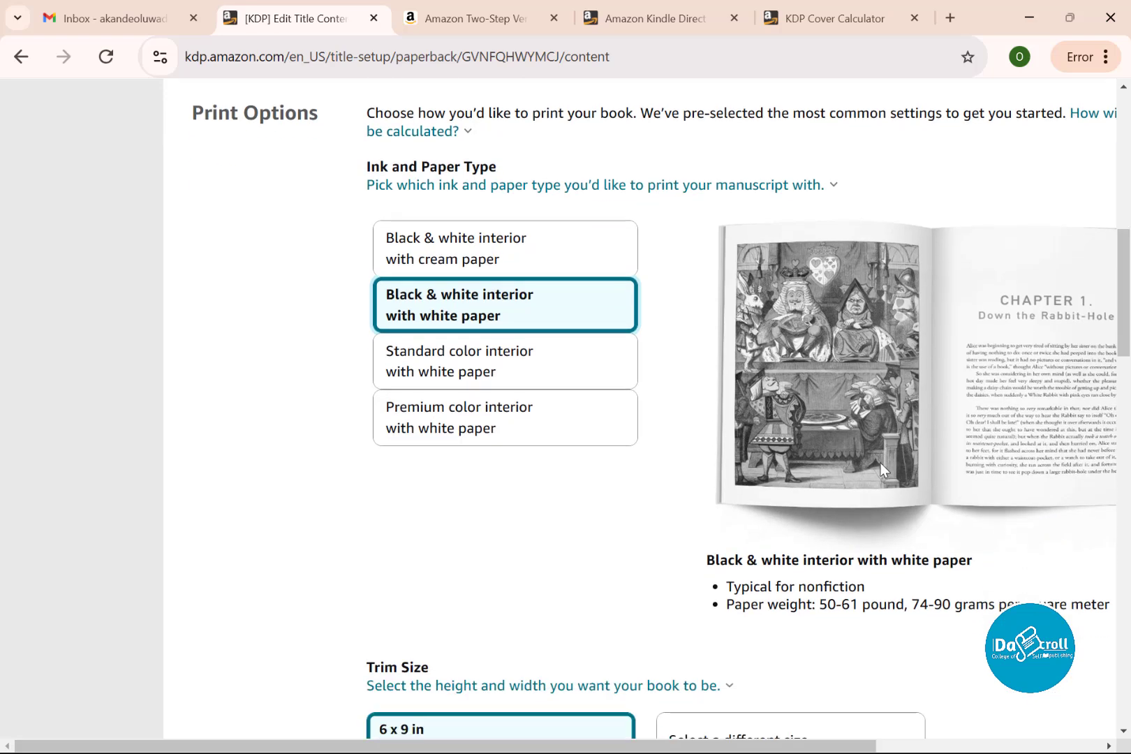
# Step: Look through the standard, non-standard and self-defined trim sizes available for the paperback, keeping 6 x 9 in
pyautogui.scroll(-3, 559, 405)
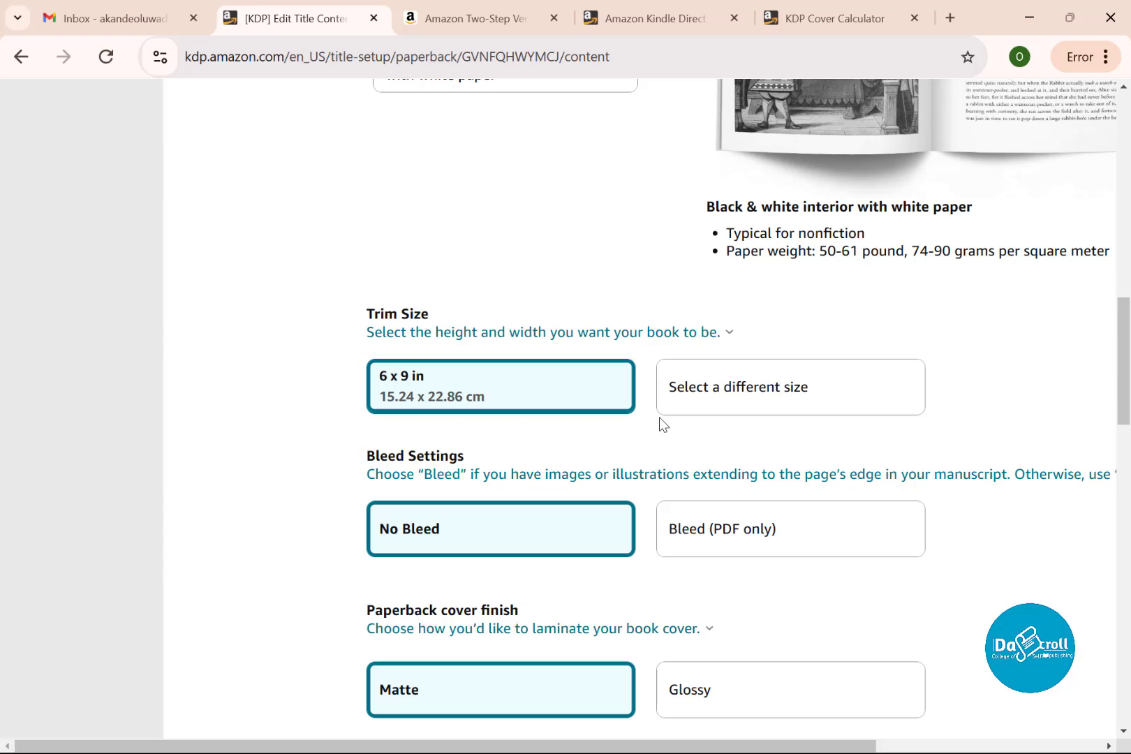
pyautogui.click(717, 405)
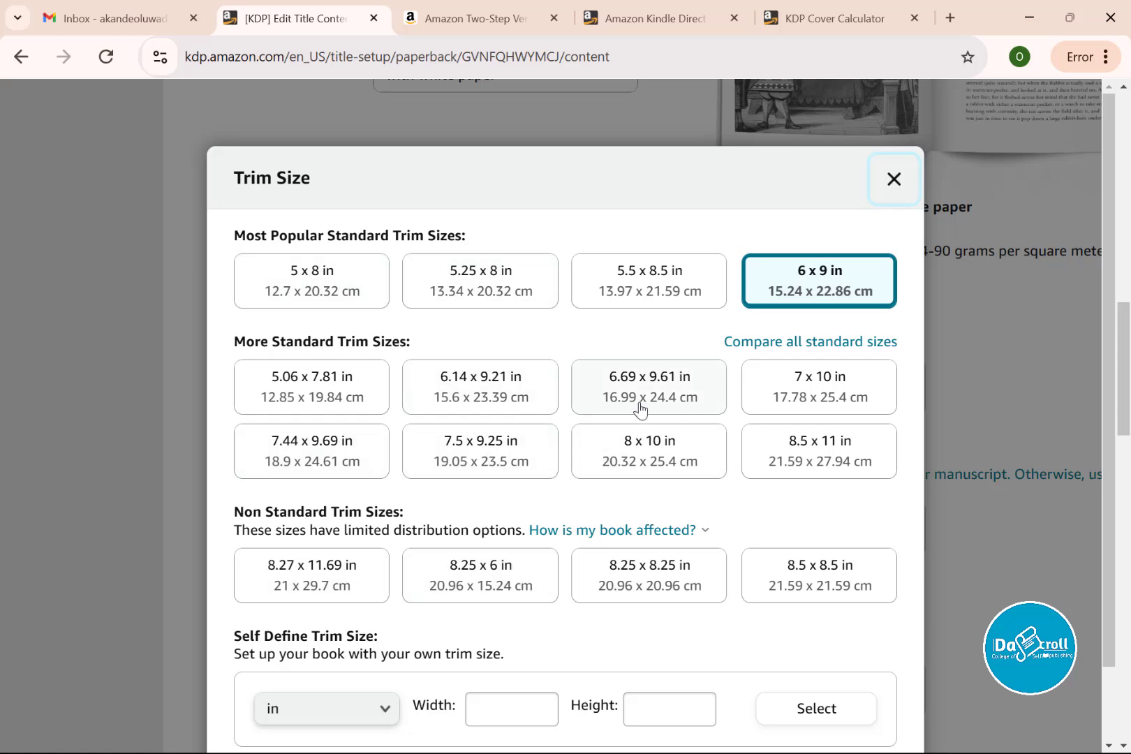
pyautogui.scroll(-1, 663, 468)
pyautogui.scroll(-1, 663, 468)
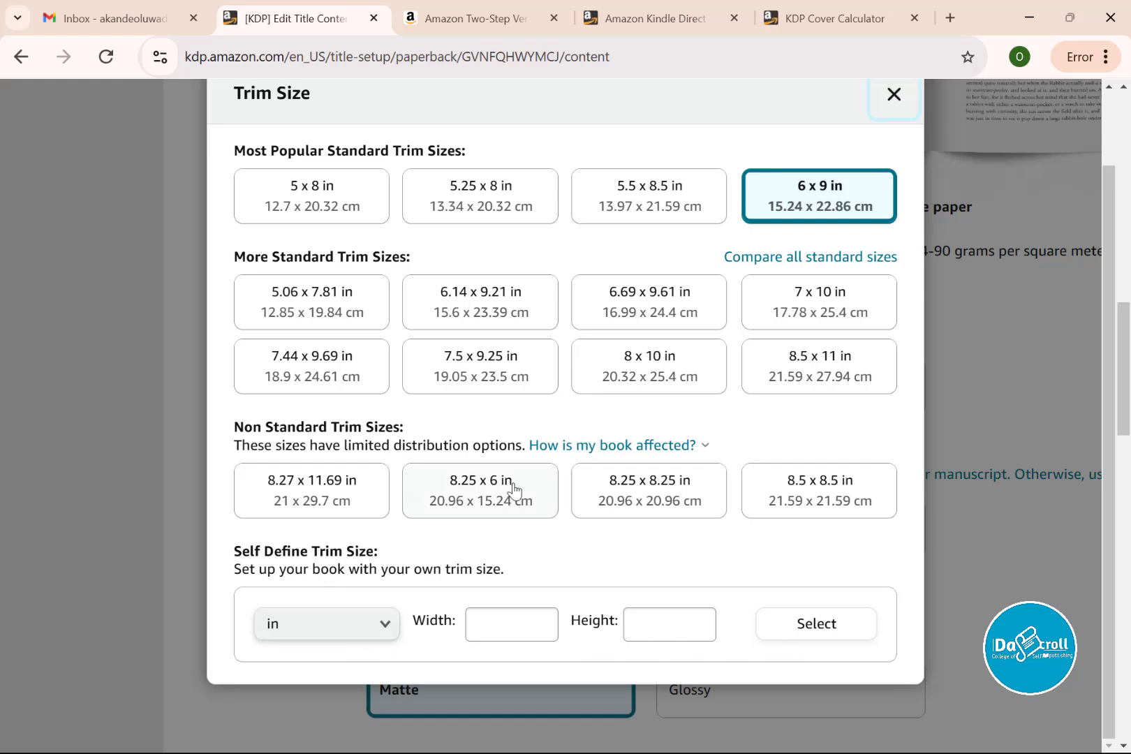
pyautogui.scroll(2, 508, 475)
pyautogui.click(893, 179)
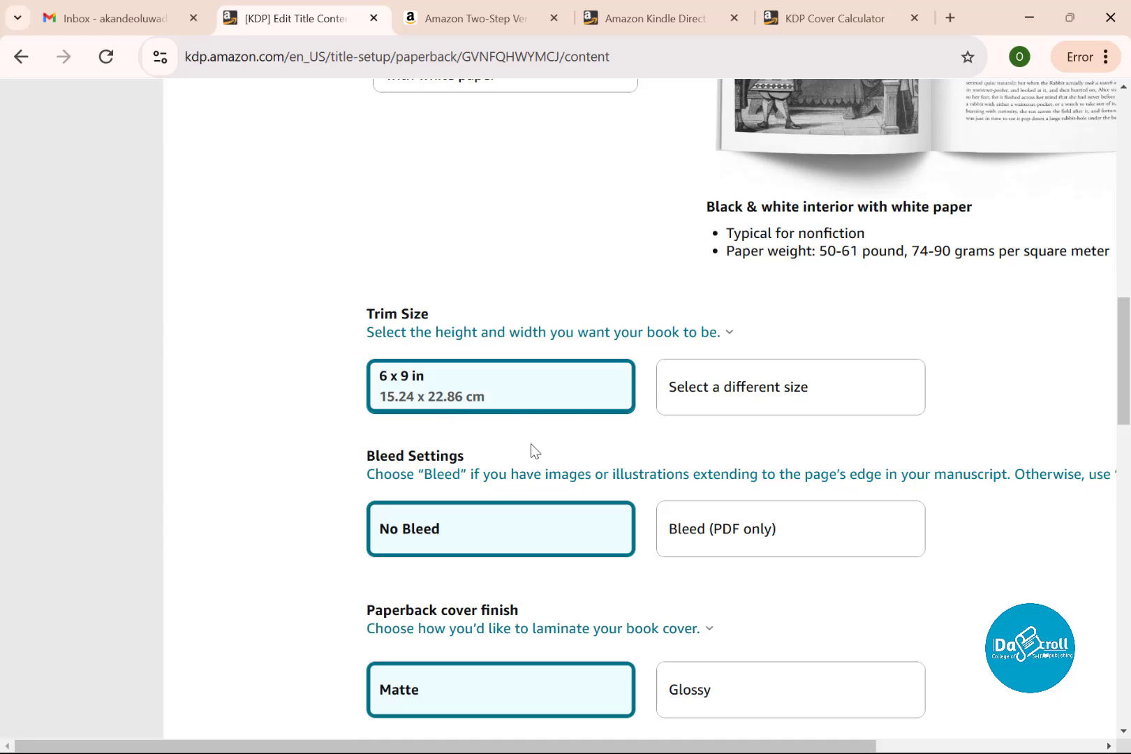
# Step: Read the explanation of the bleed settings, and choose Glossy as the paperback cover finish
pyautogui.scroll(-1, 530, 447)
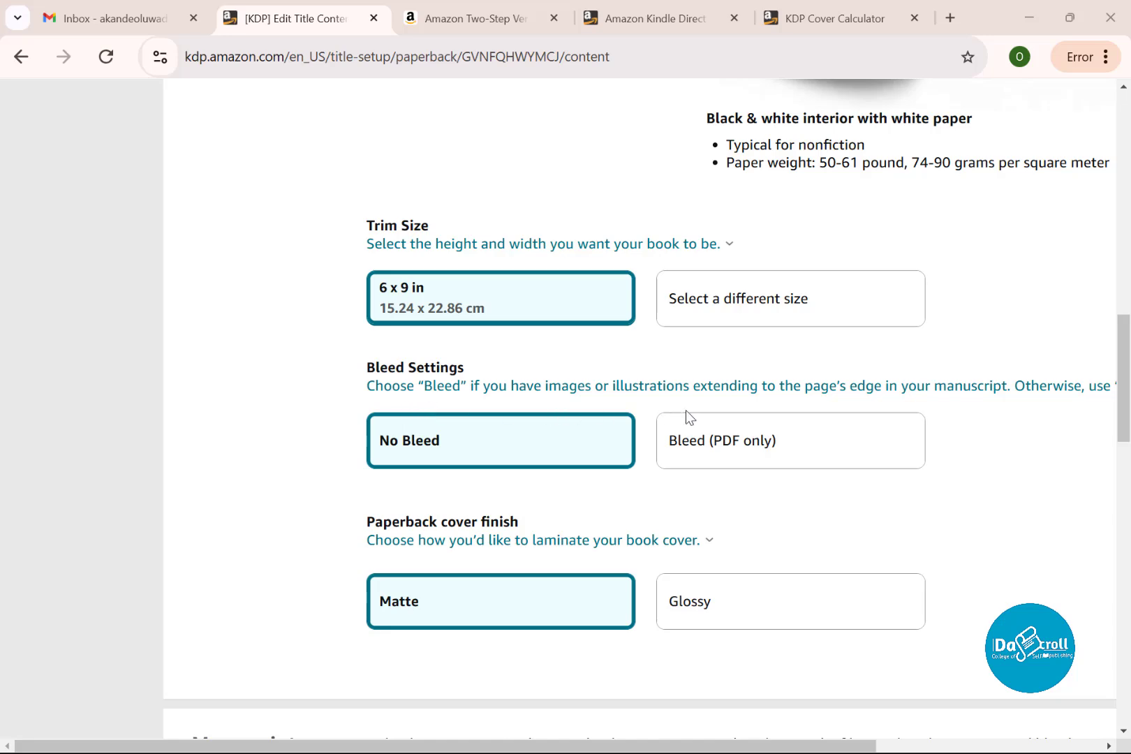
pyautogui.click(824, 391)
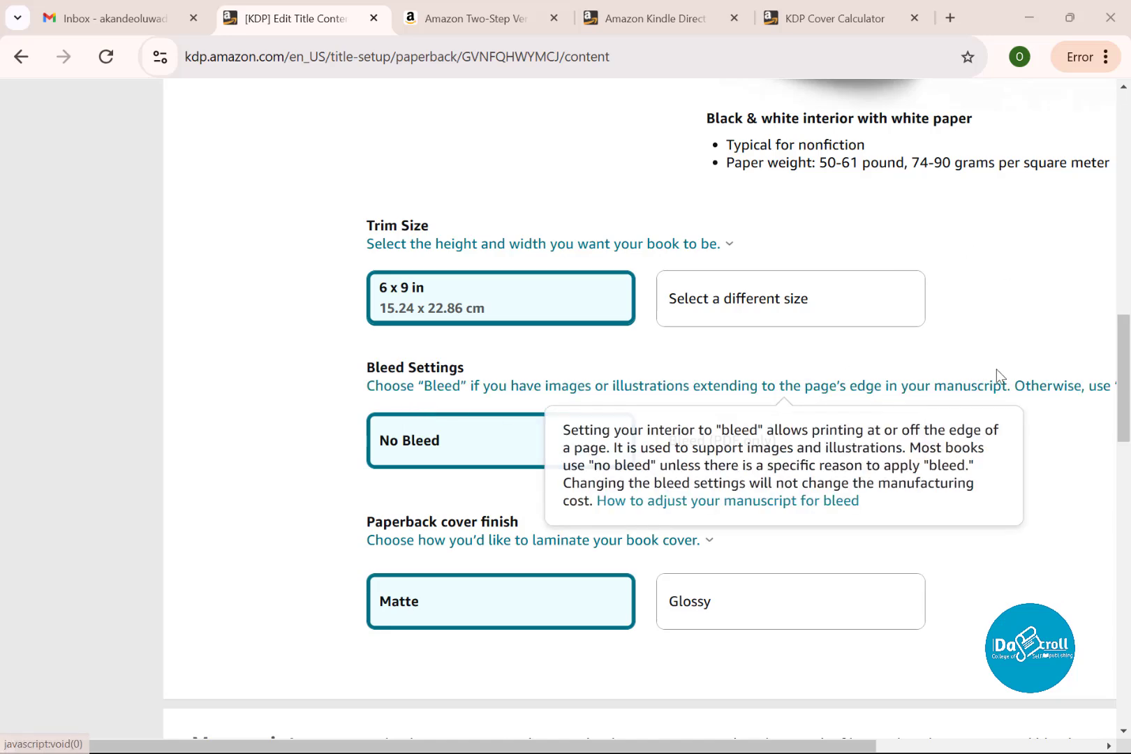
pyautogui.click(296, 447)
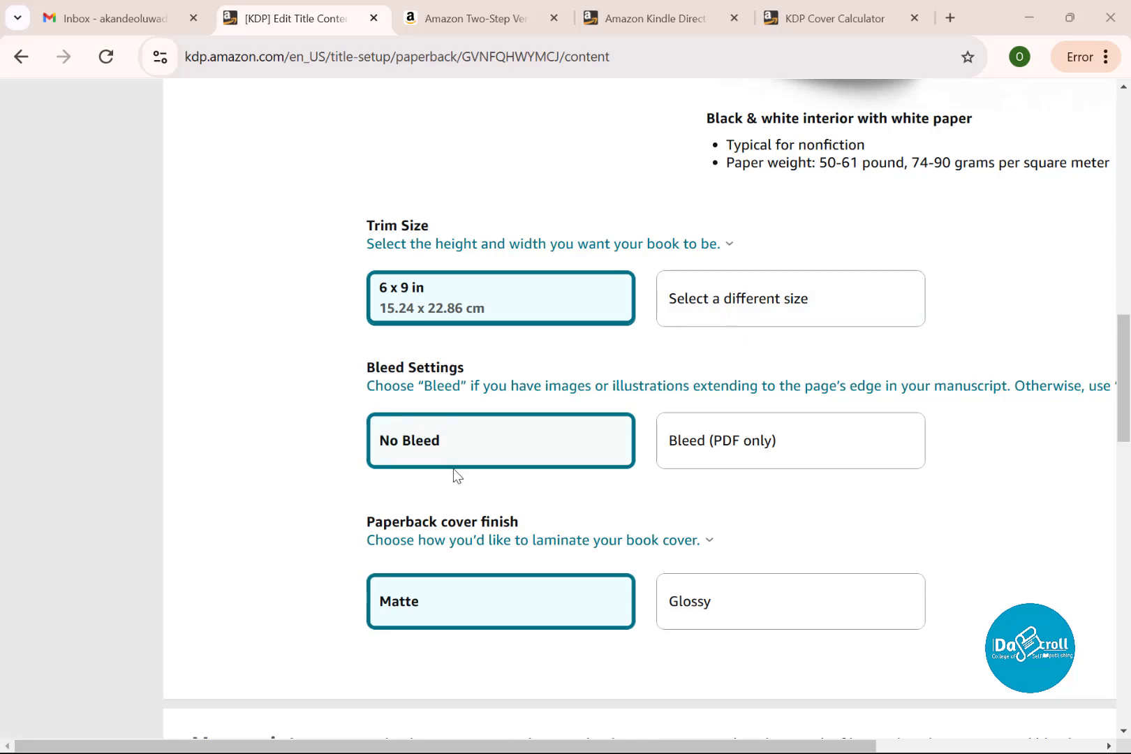
pyautogui.scroll(-2, 570, 576)
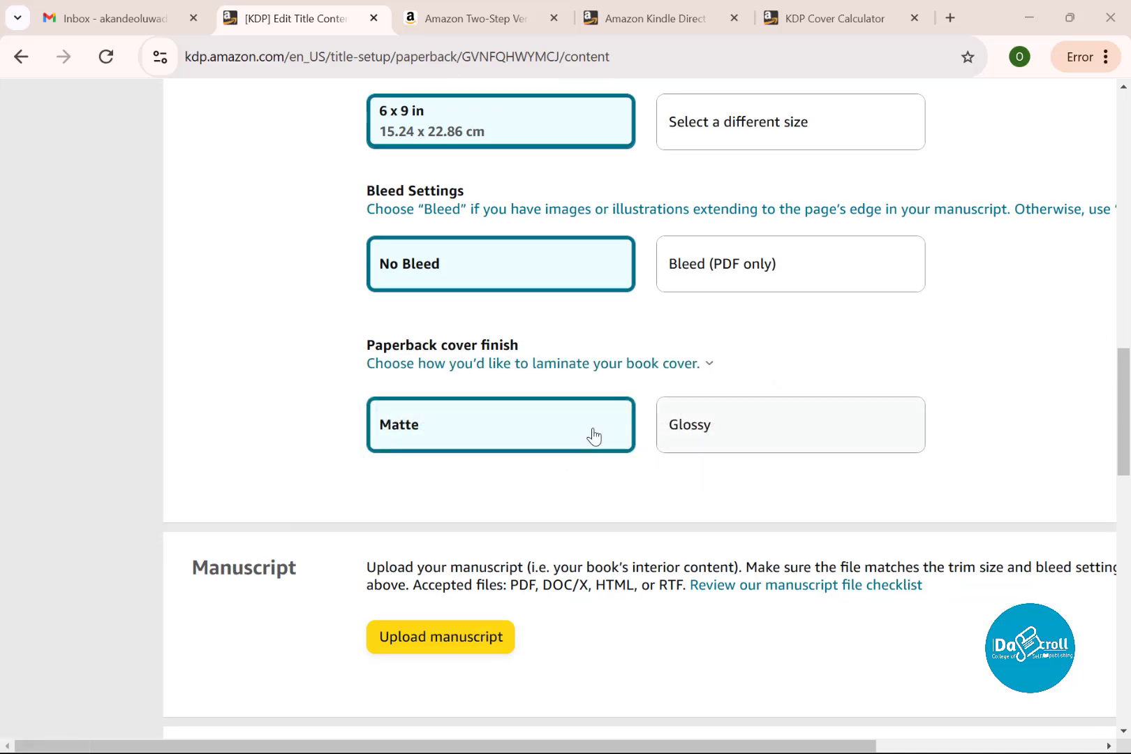
pyautogui.click(718, 434)
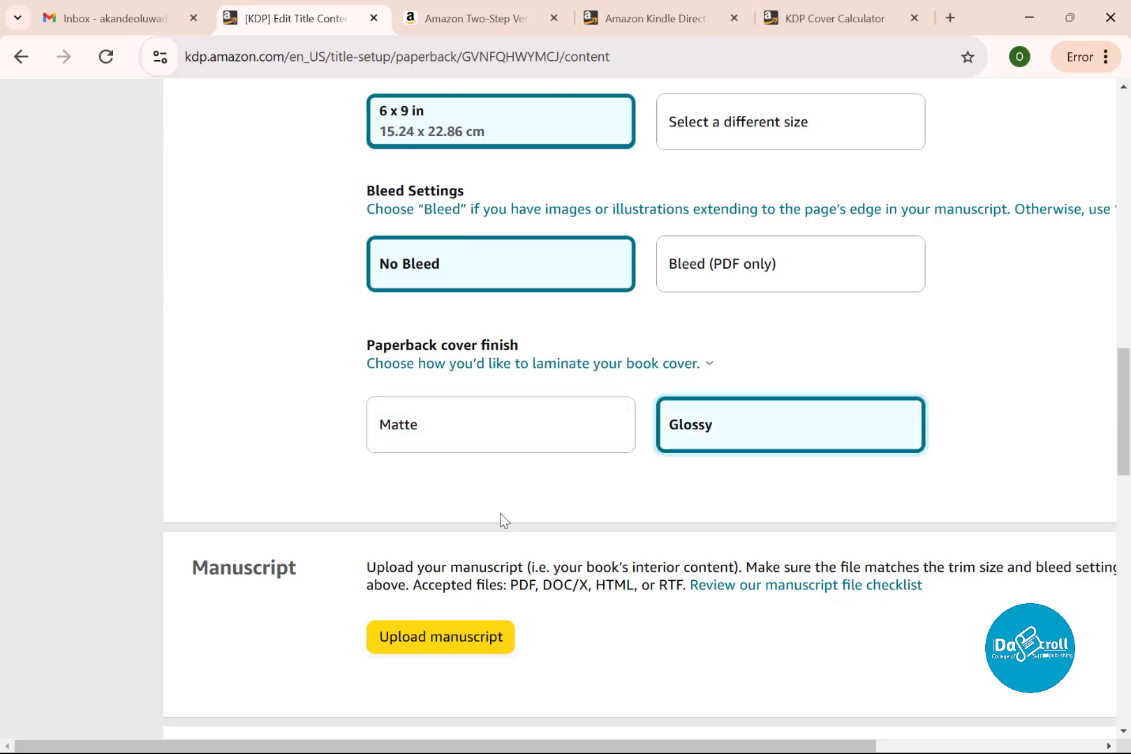
# Step: Upload the PDF file "Tiny Habits, a Brand New You" as the paperback manuscript
pyautogui.scroll(-2, 500, 518)
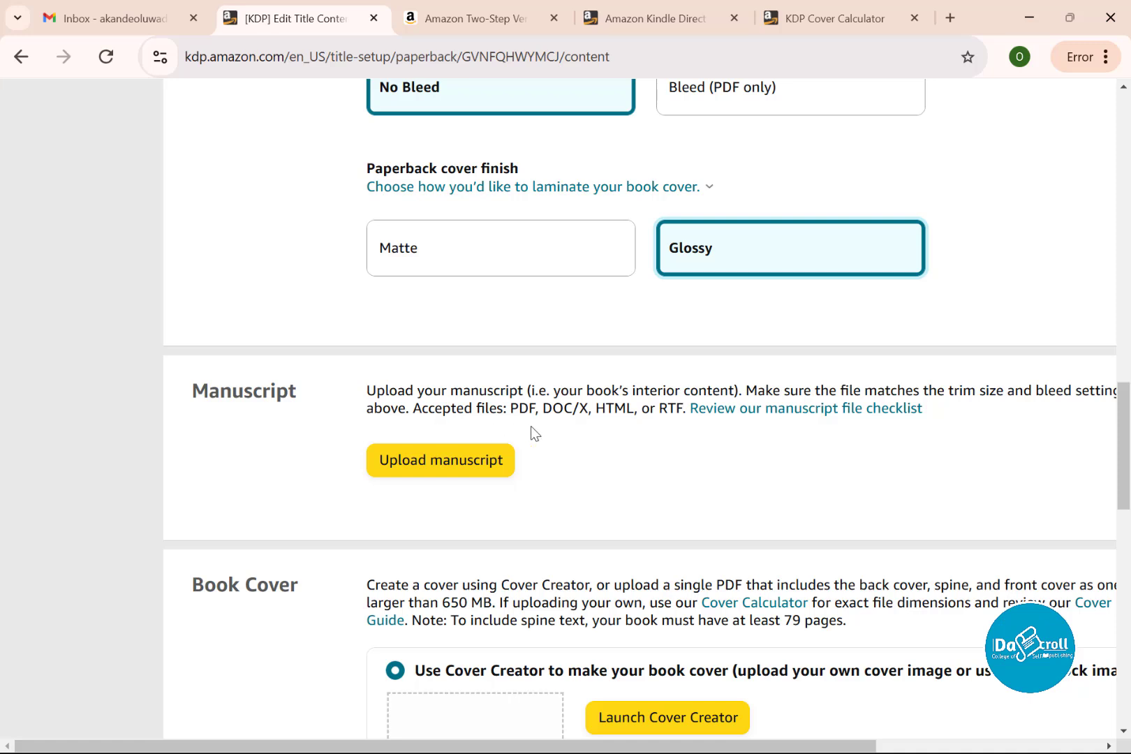
pyautogui.click(491, 464)
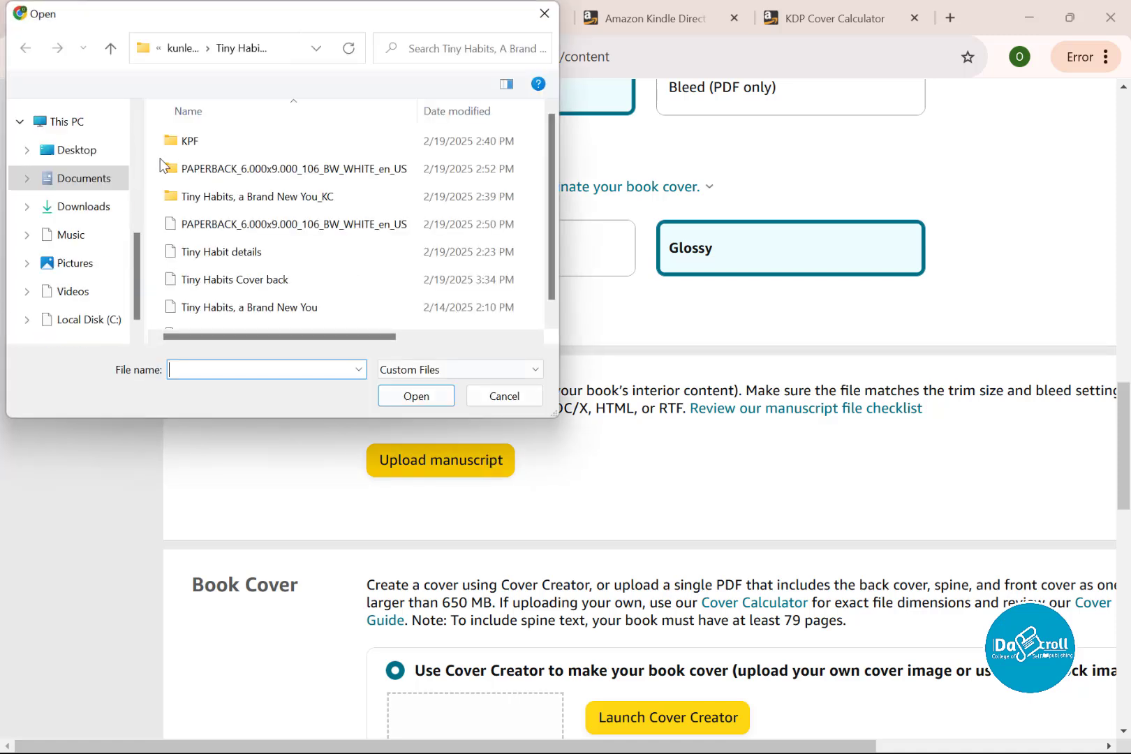
pyautogui.scroll(-1, 263, 280)
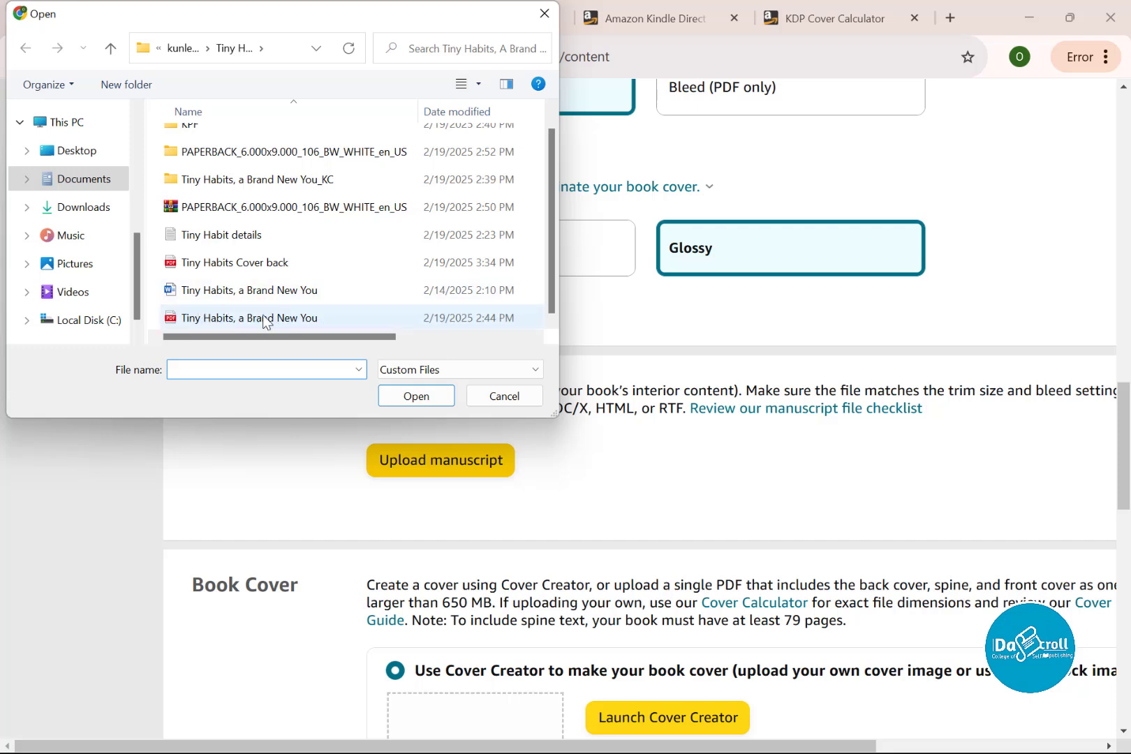
pyautogui.click(245, 325)
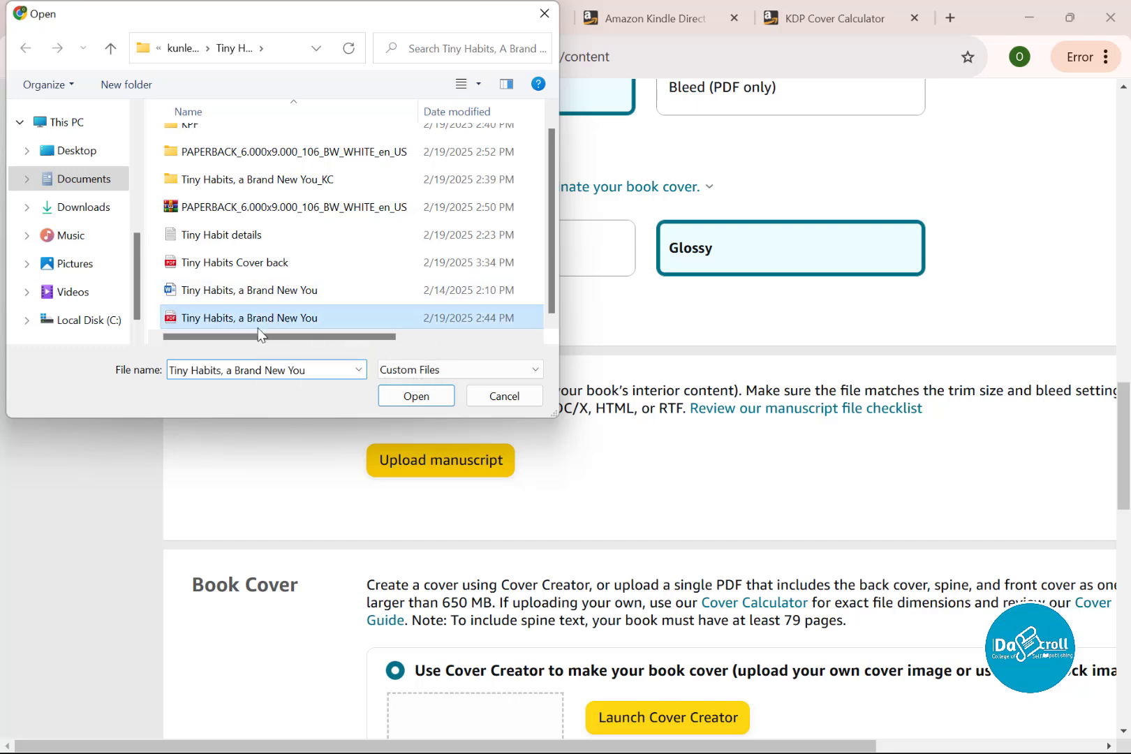
pyautogui.click(424, 402)
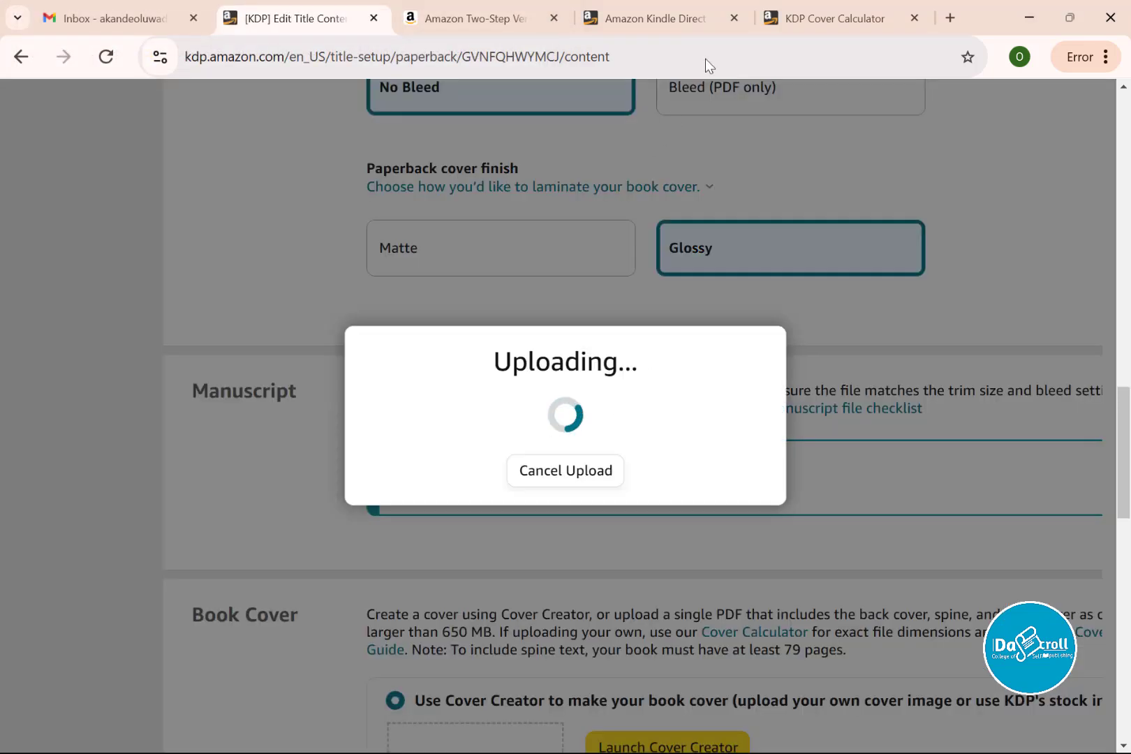
# Step: Choose to use an existing print-ready cover and upload the PDF file "Tiny Habits Cover back"
pyautogui.scroll(-5, 634, 264)
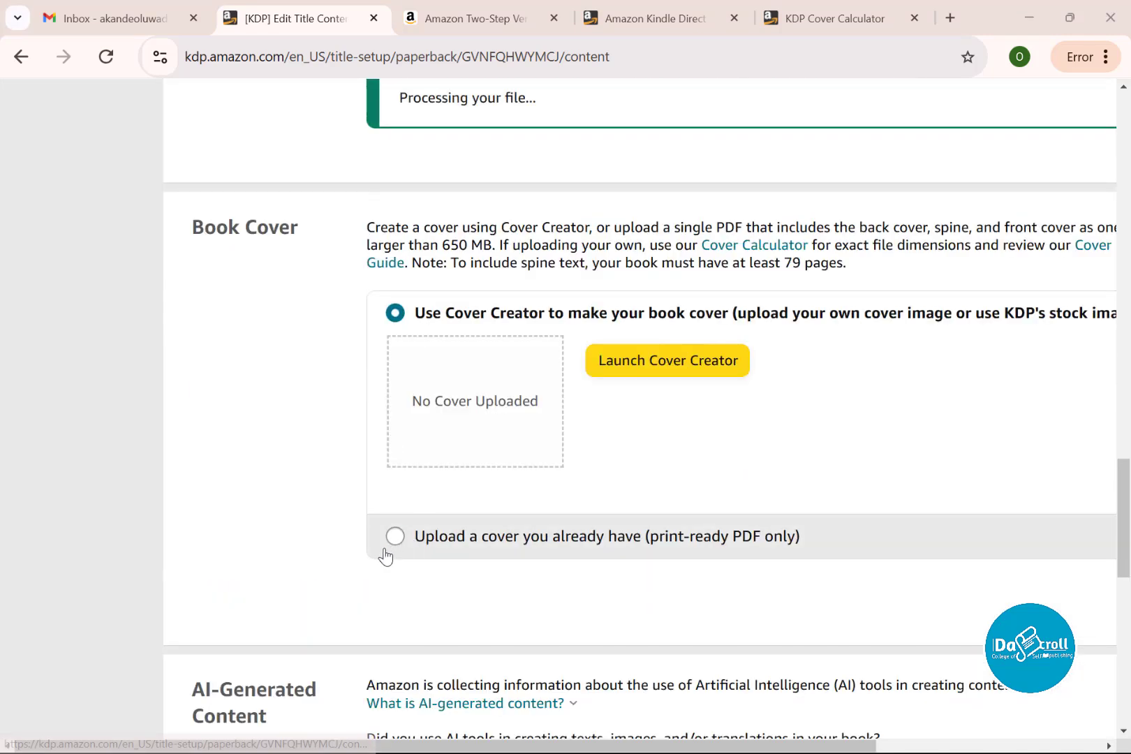
pyautogui.click(394, 539)
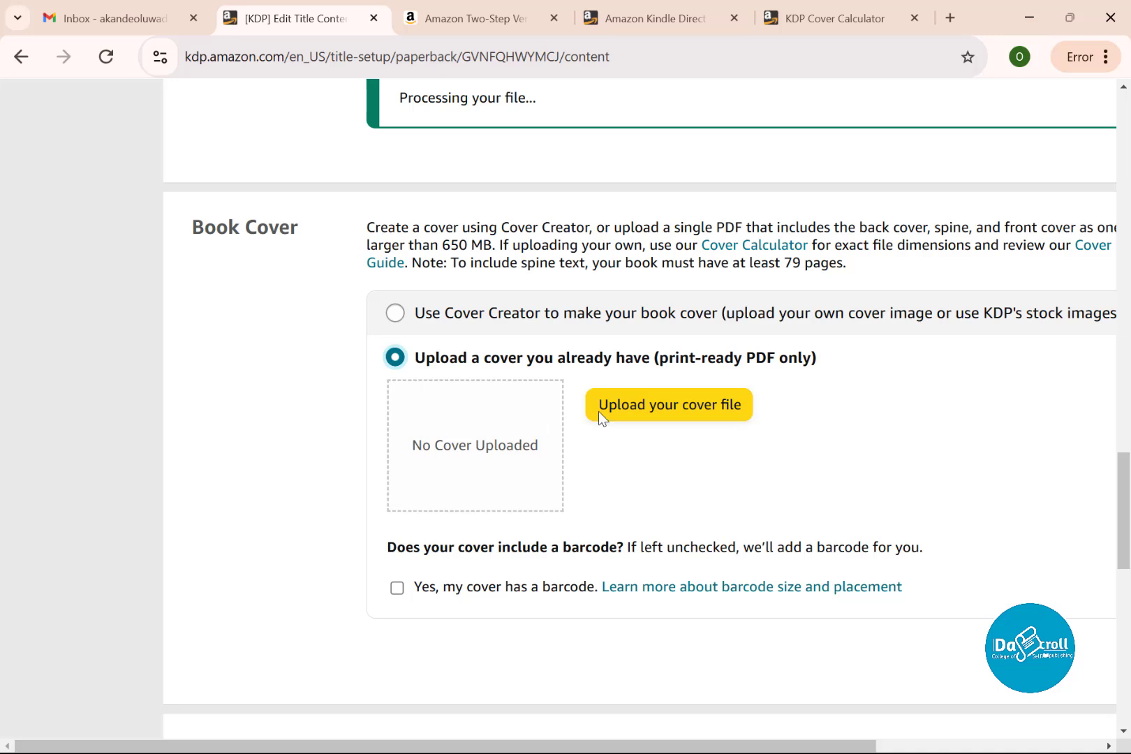
pyautogui.click(659, 420)
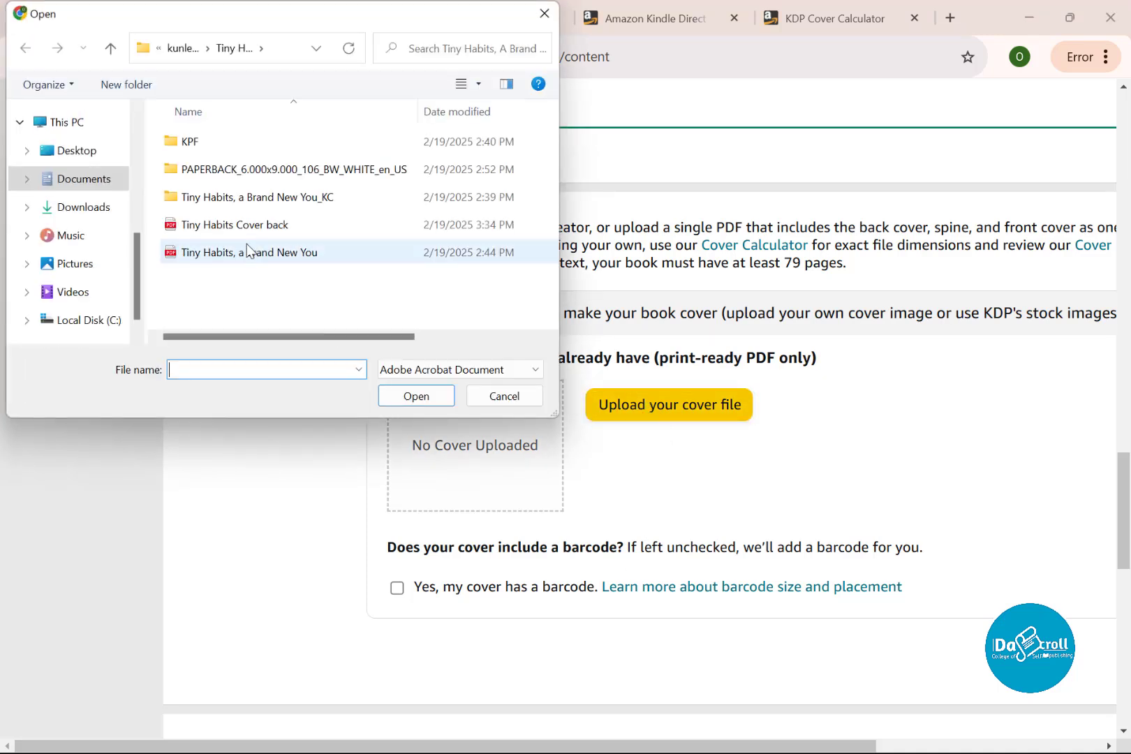
pyautogui.click(256, 230)
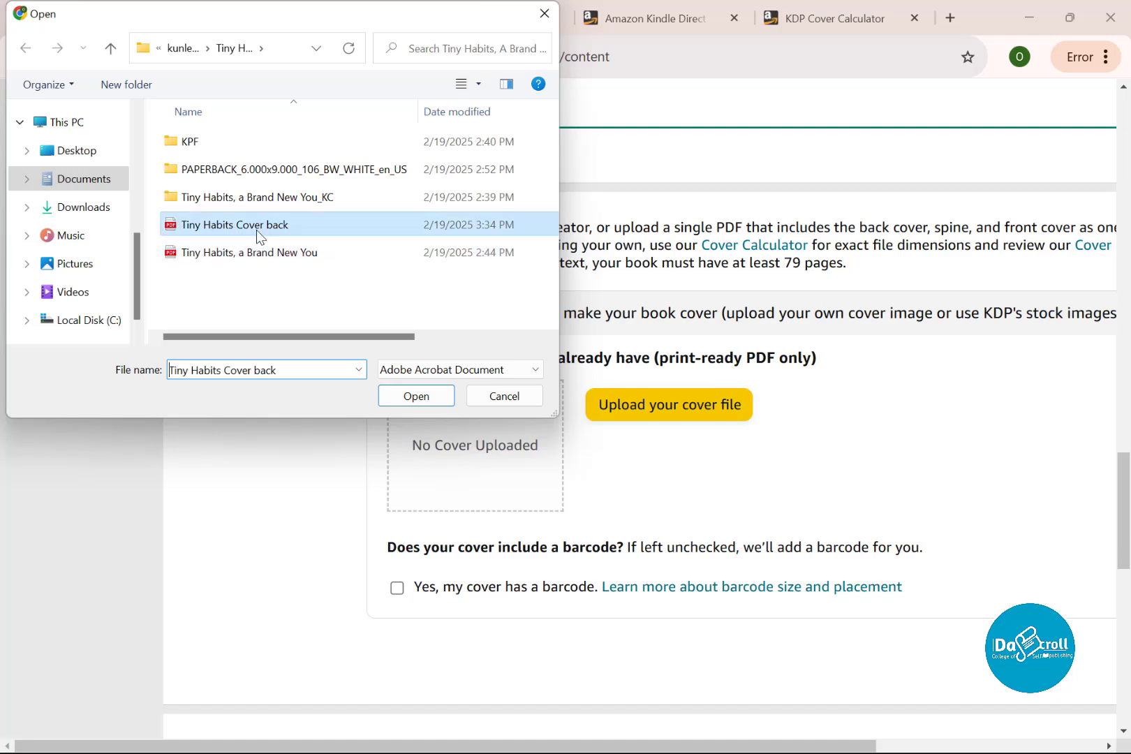
pyautogui.click(418, 396)
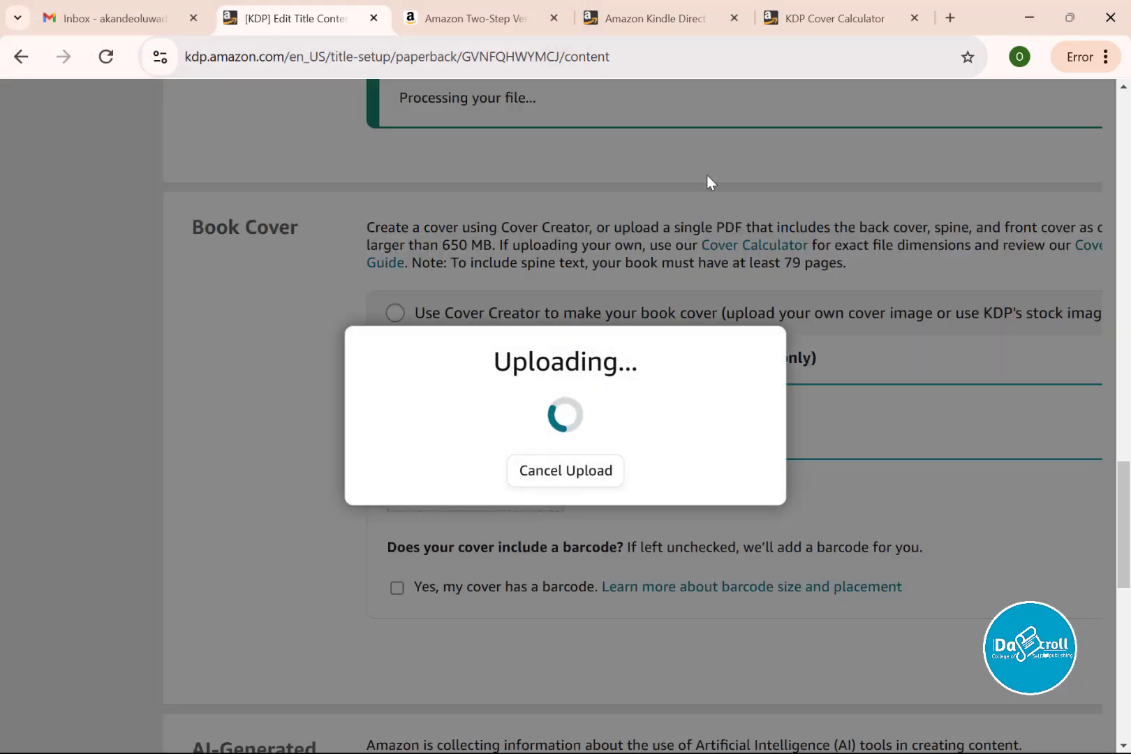
# Step: Declare AI-generated content with texts as "Some sections, with extensive editing" and enter chapgpt as the tool used
pyautogui.scroll(-3, 520, 503)
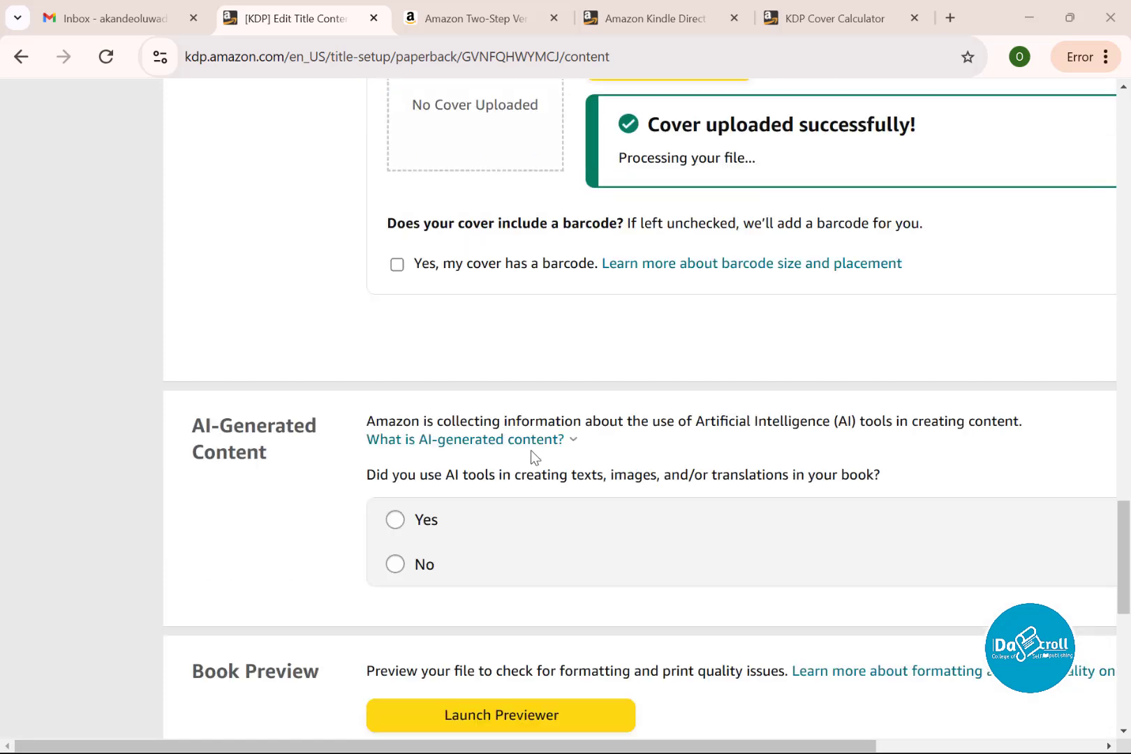
pyautogui.scroll(-1, 535, 458)
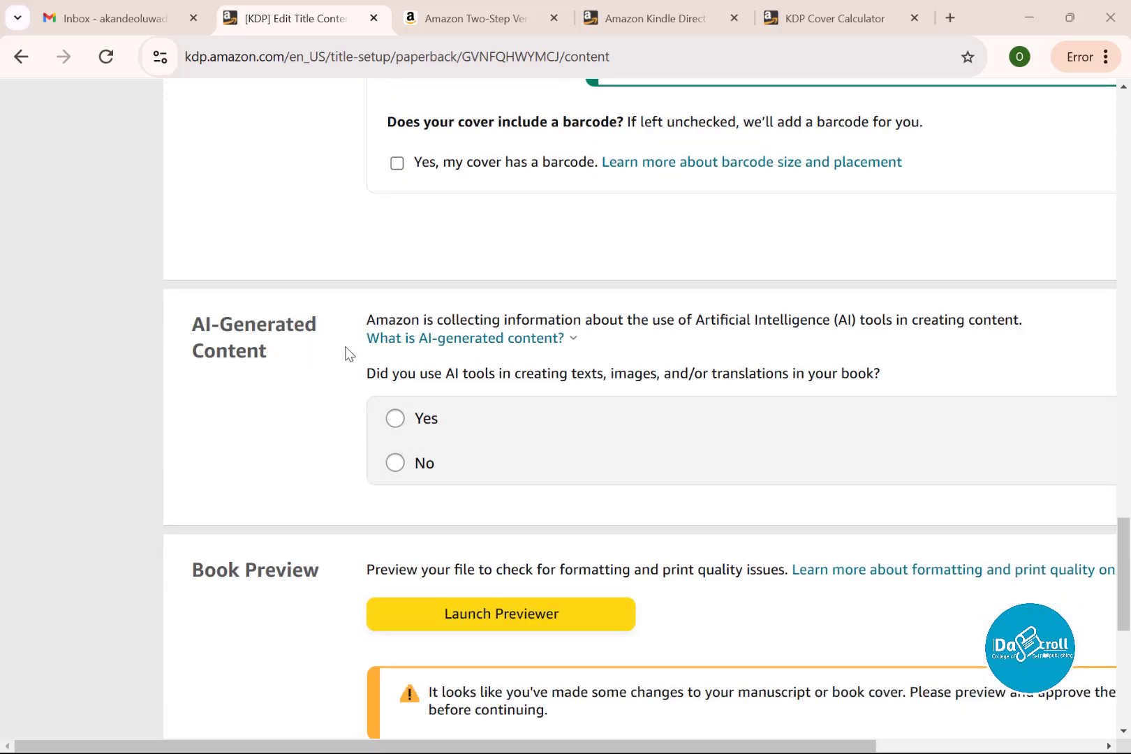
pyautogui.click(396, 419)
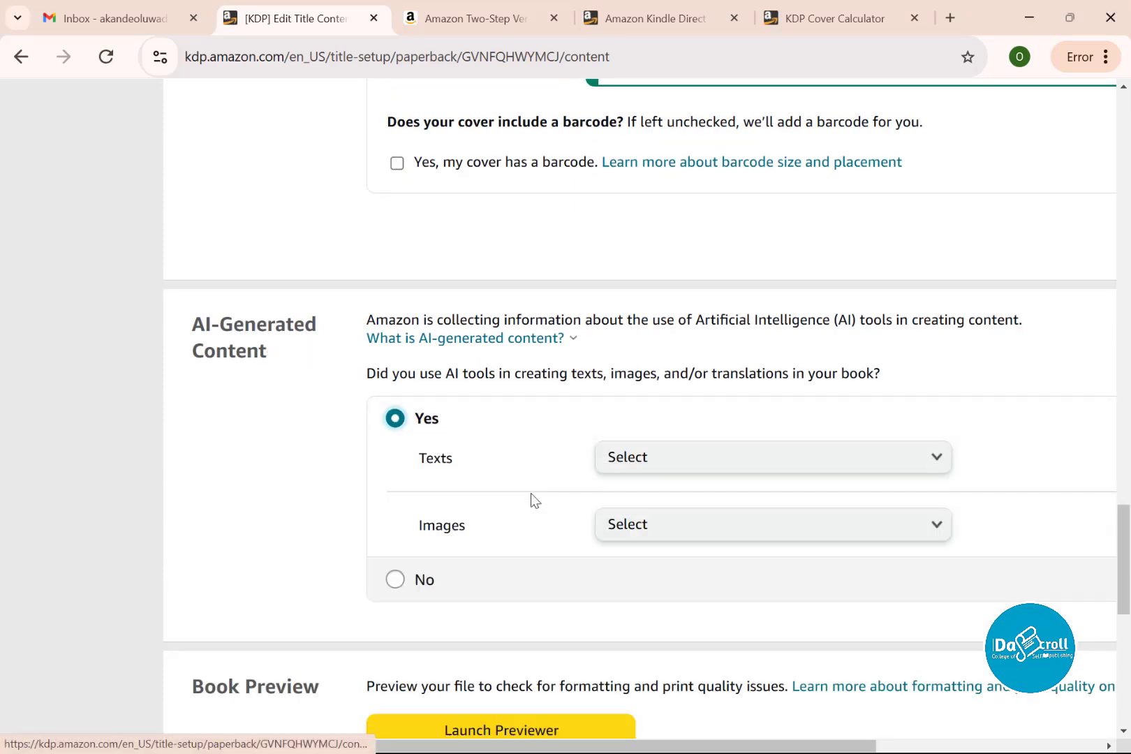
pyautogui.click(704, 466)
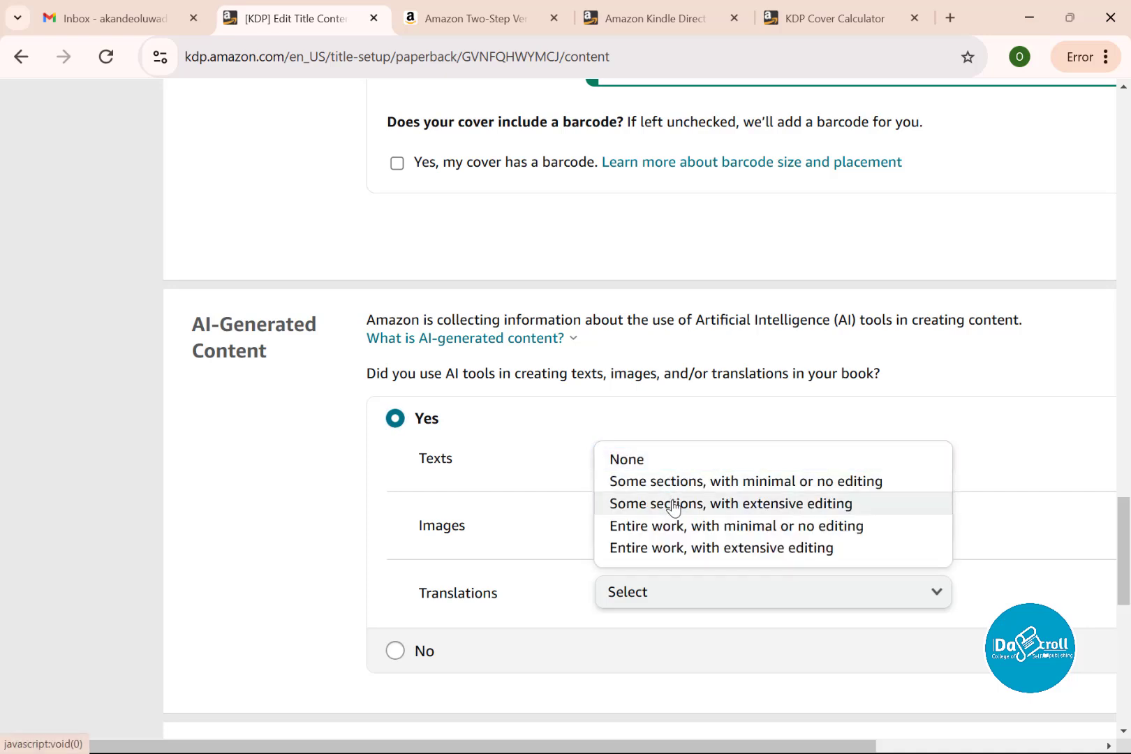
pyautogui.click(663, 505)
pyautogui.click(671, 532)
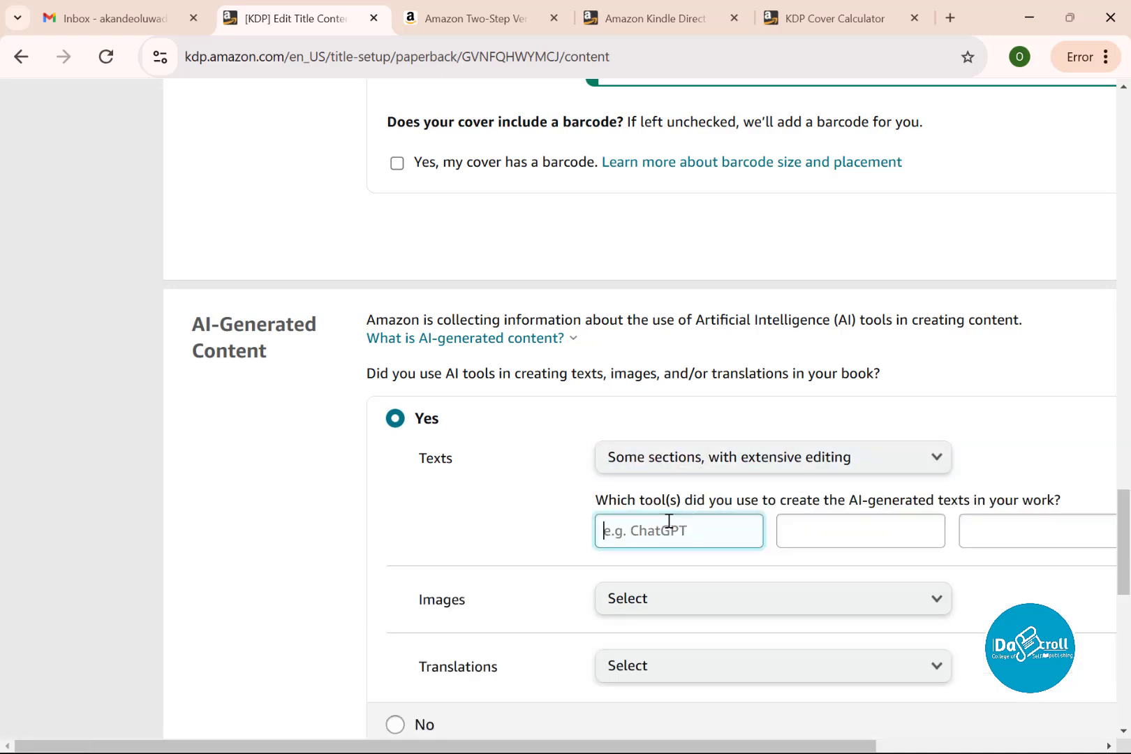
pyautogui.write('chapgpt')
# Step: Set AI-generated images and translations both to None
pyautogui.click(689, 605)
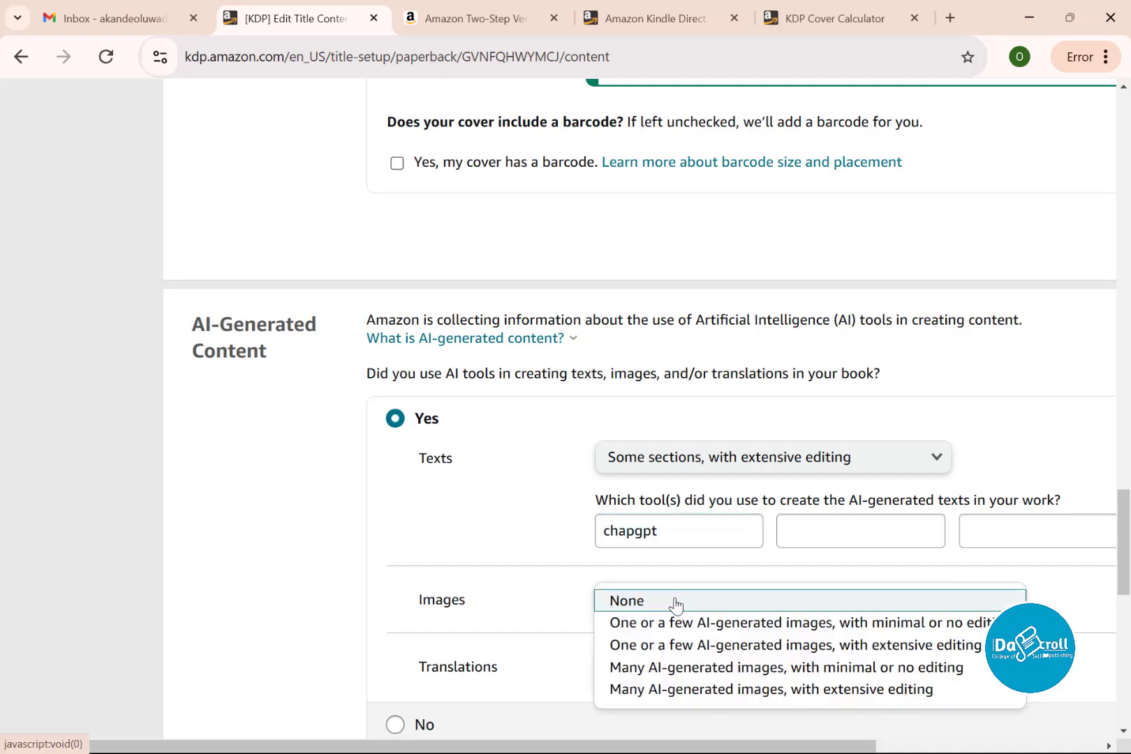
pyautogui.click(674, 602)
pyautogui.click(646, 667)
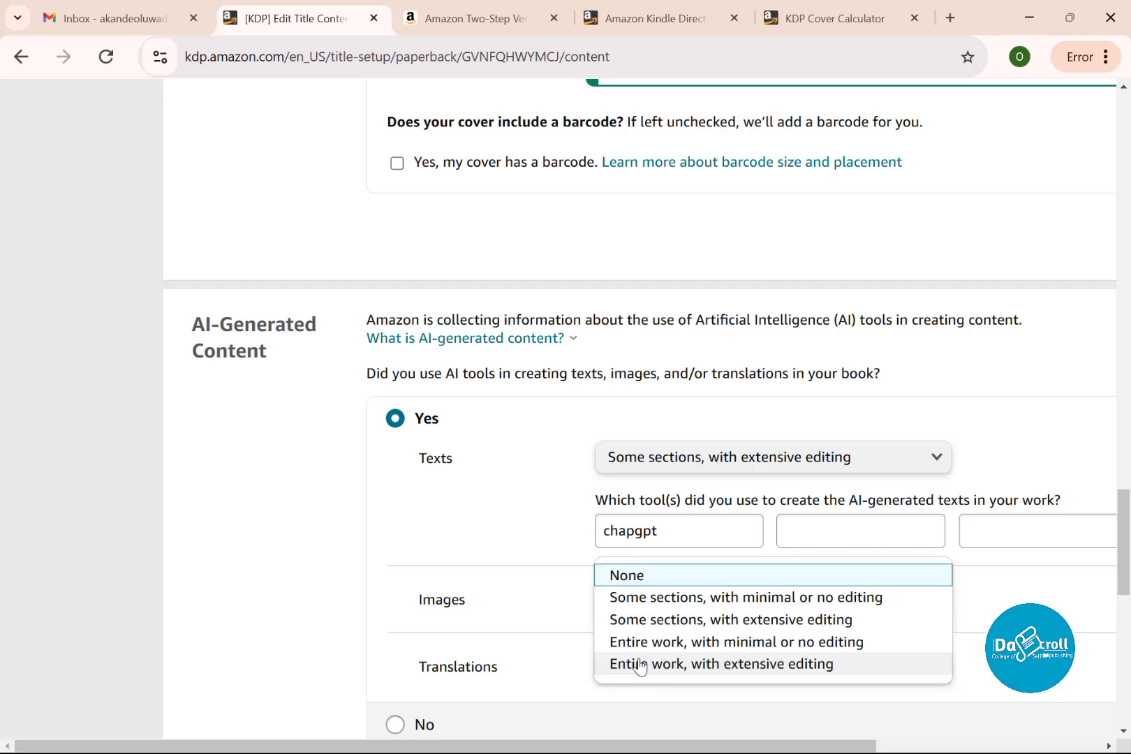
pyautogui.click(639, 577)
# Step: Launch the print previewer and check the paperback's cover and interior through pages 10-11
pyautogui.scroll(-5, 642, 541)
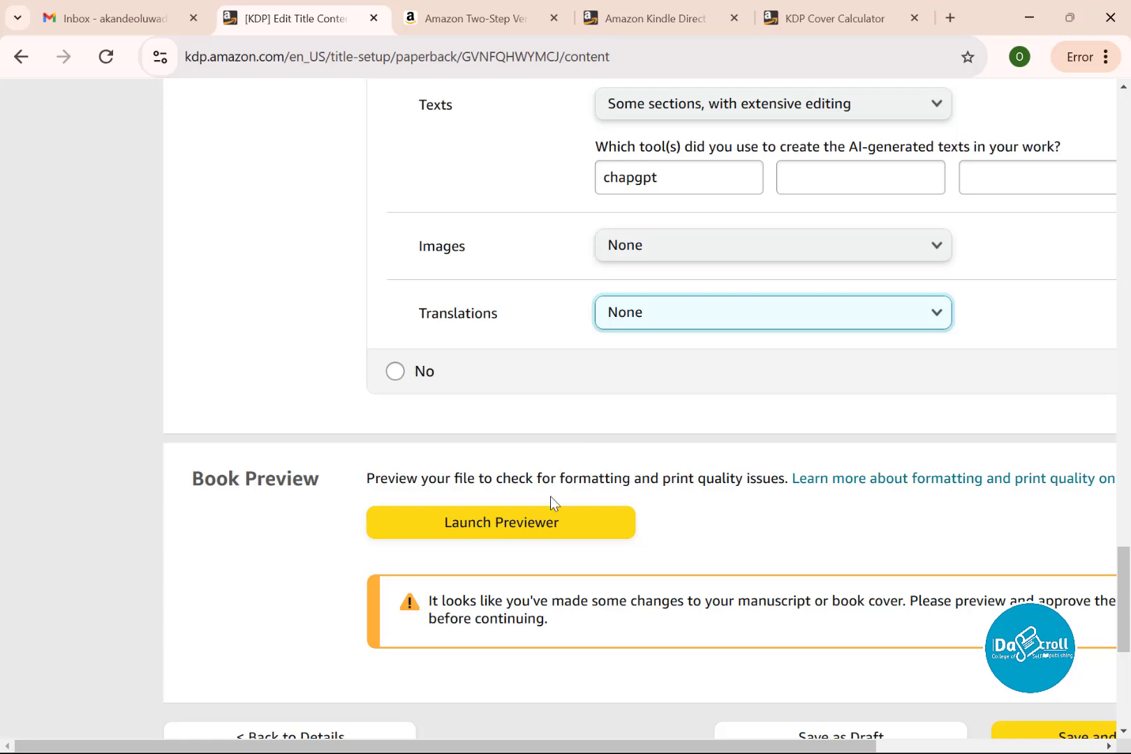
pyautogui.click(544, 525)
pyautogui.click(504, 512)
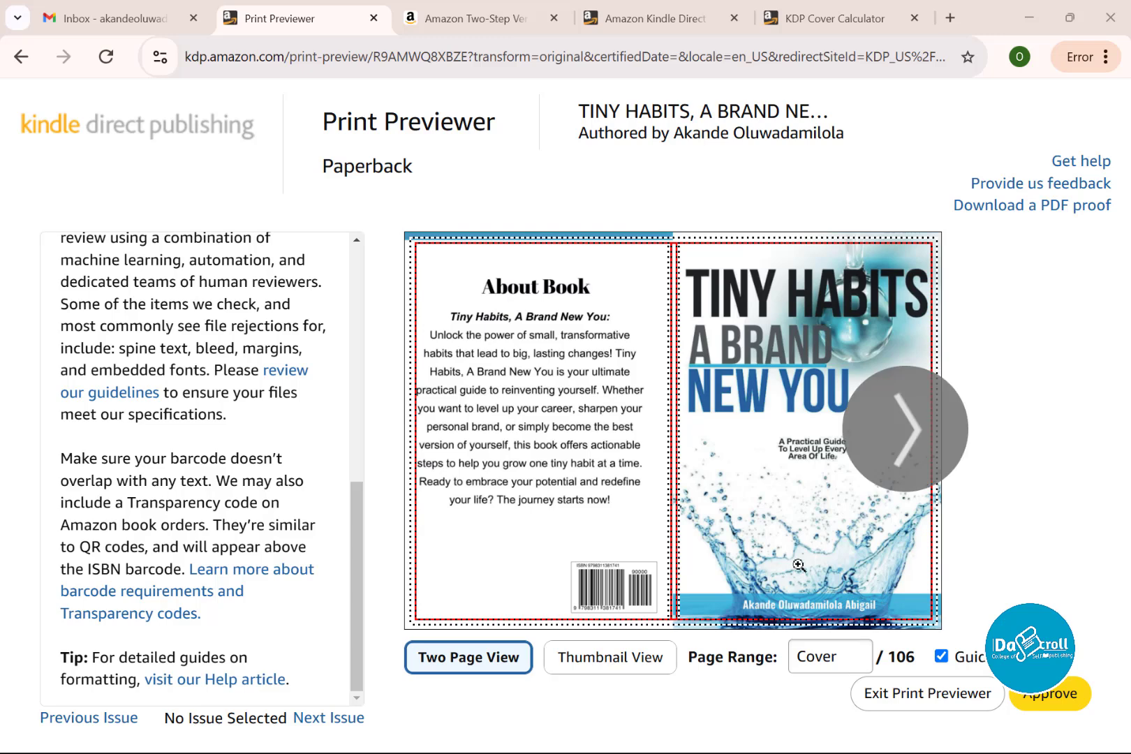
pyautogui.click(896, 400)
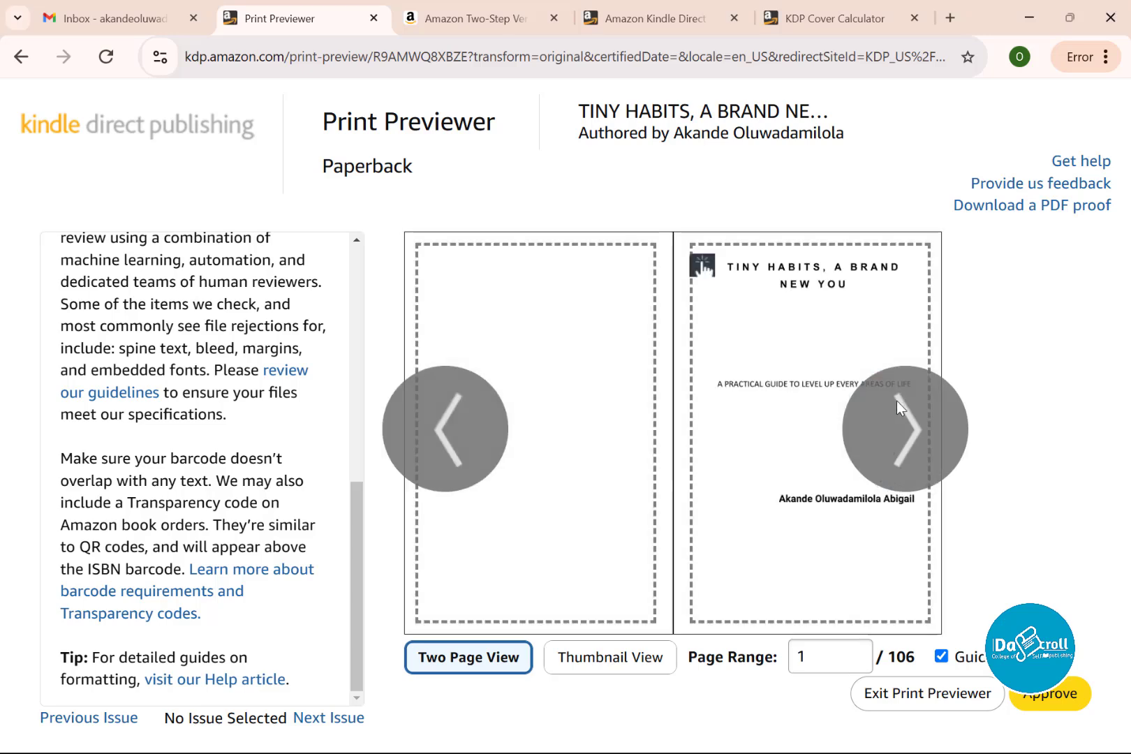
pyautogui.click(897, 402)
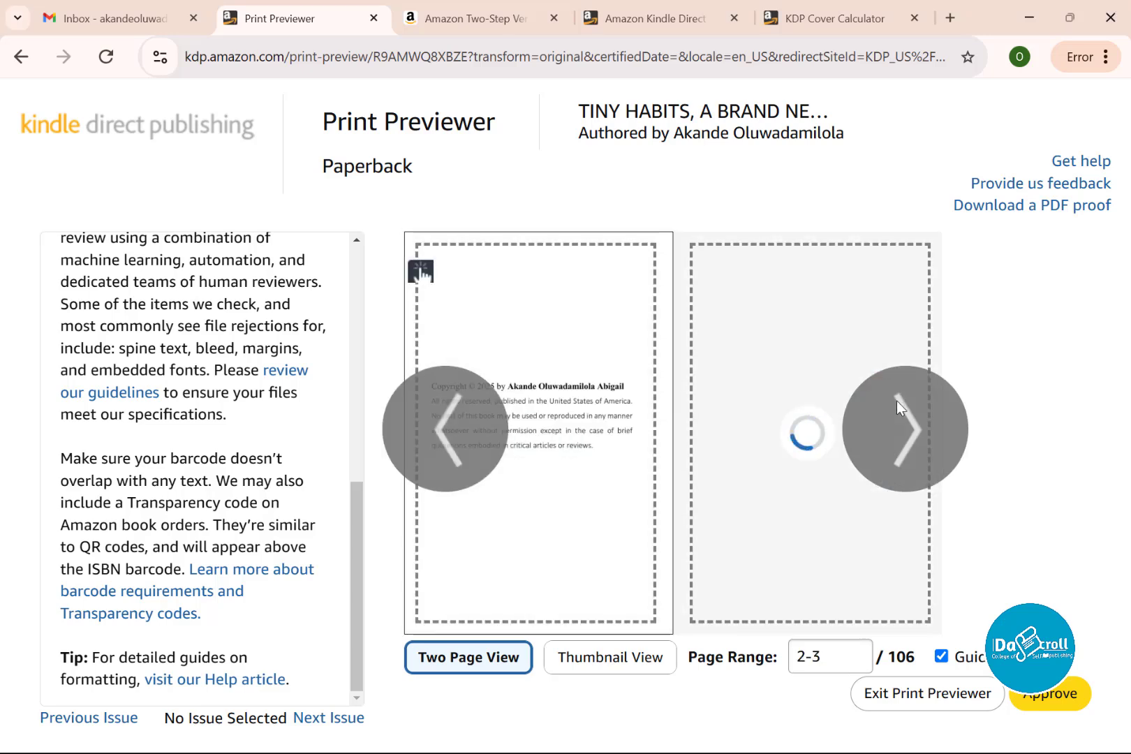
pyautogui.click(897, 401)
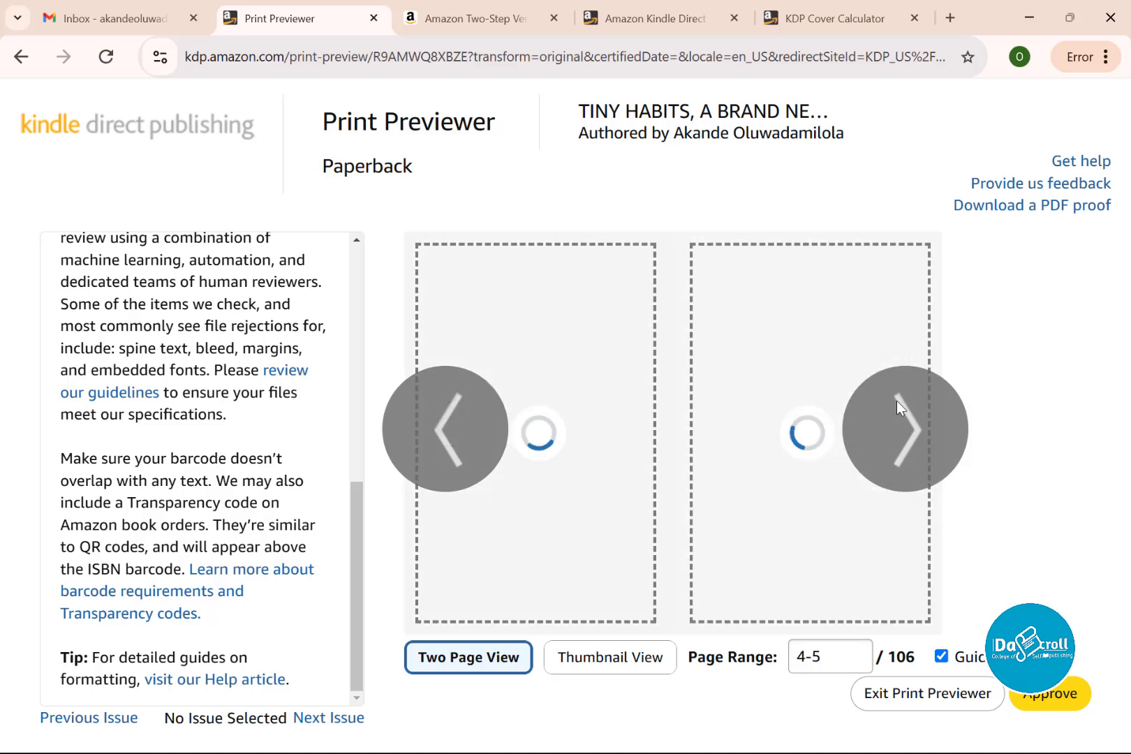
pyautogui.click(898, 402)
pyautogui.click(897, 401)
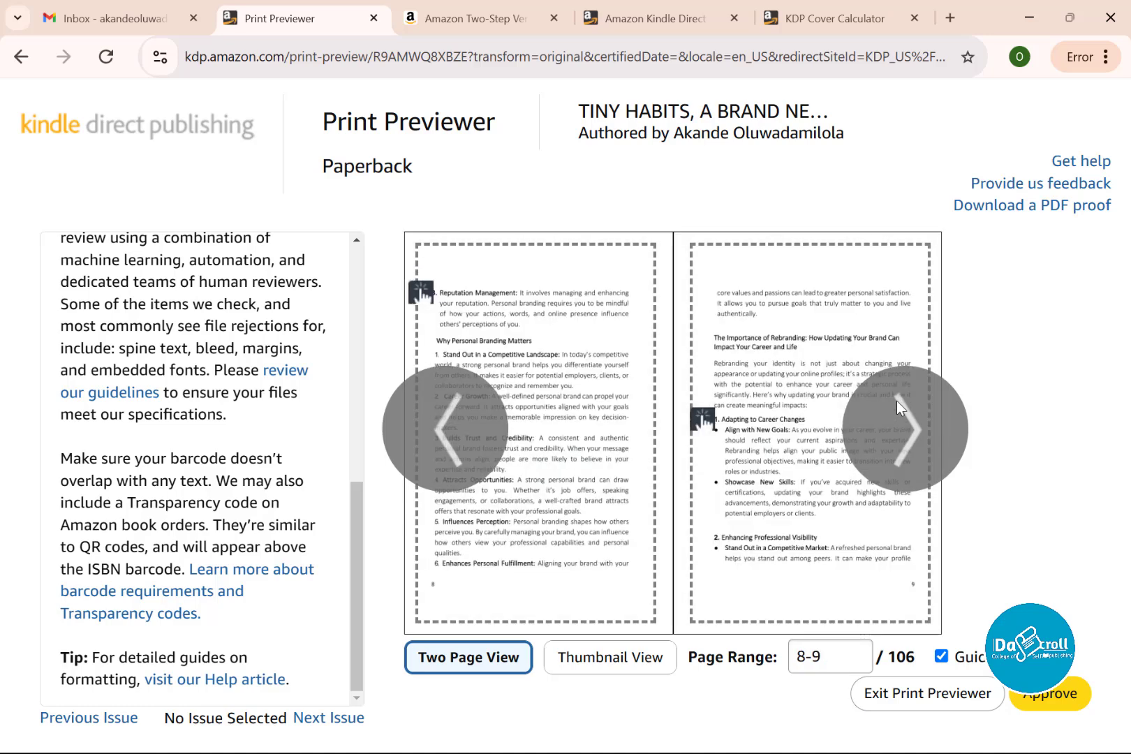
pyautogui.click(897, 401)
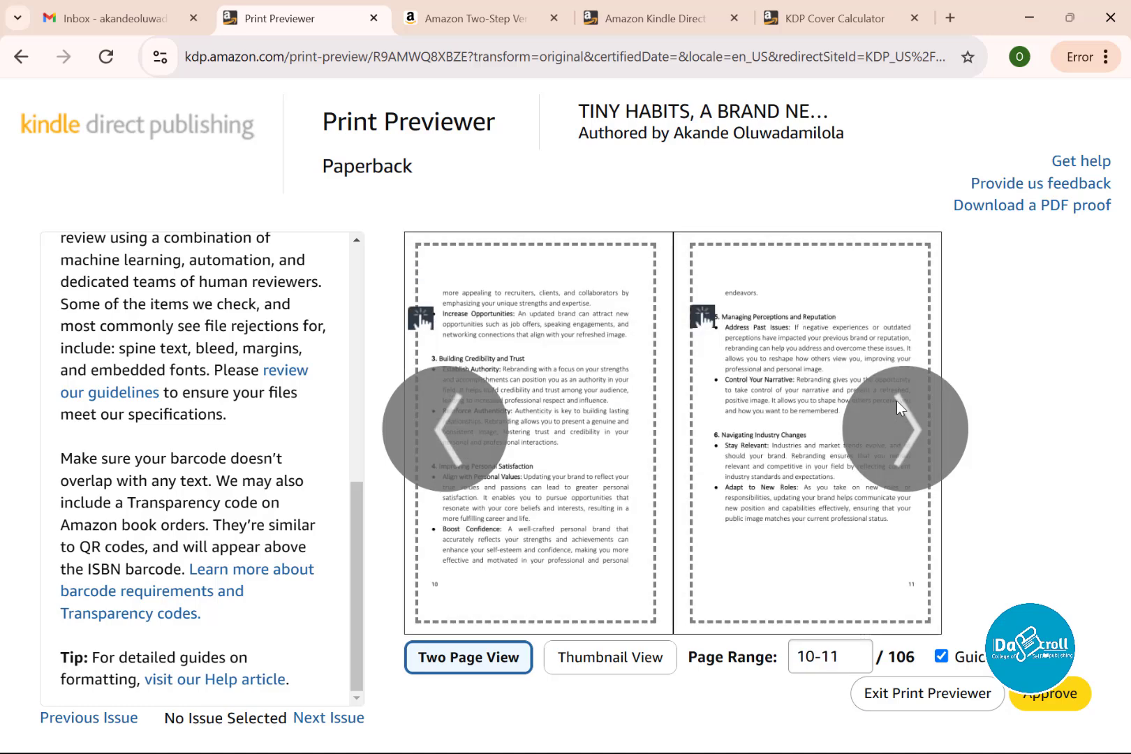
# Step: Approve the print preview, and save the paperback content to continue to rights and pricing
pyautogui.click(1051, 706)
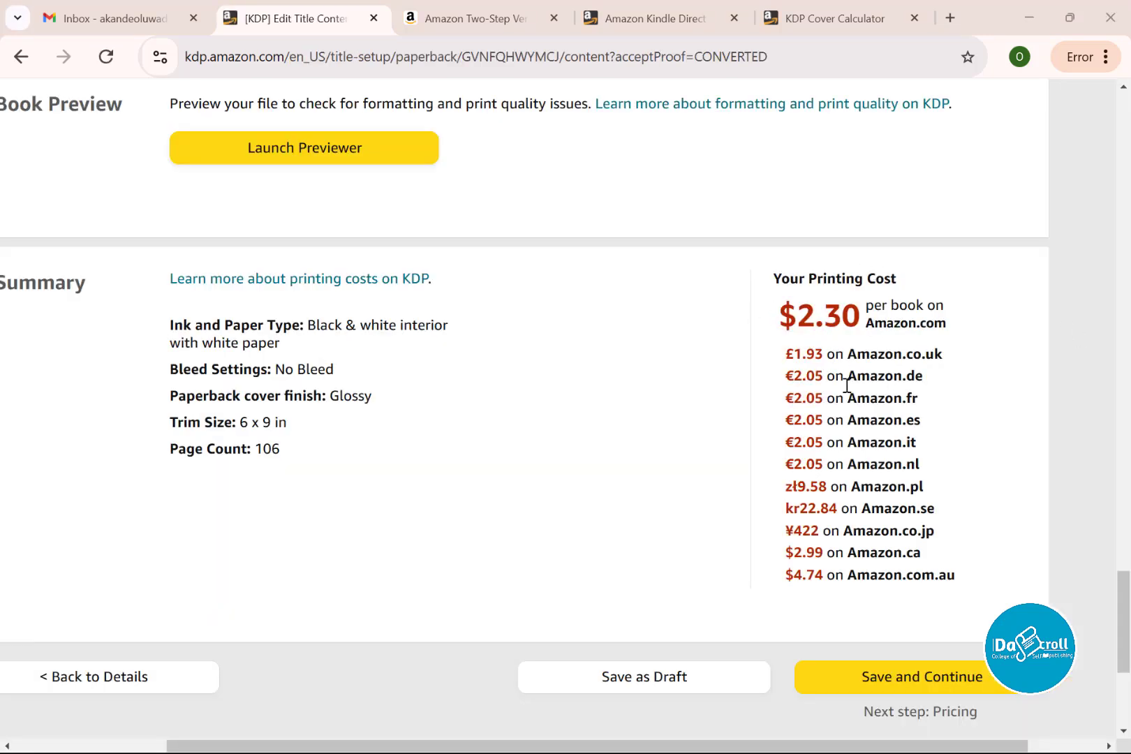
pyautogui.click(939, 686)
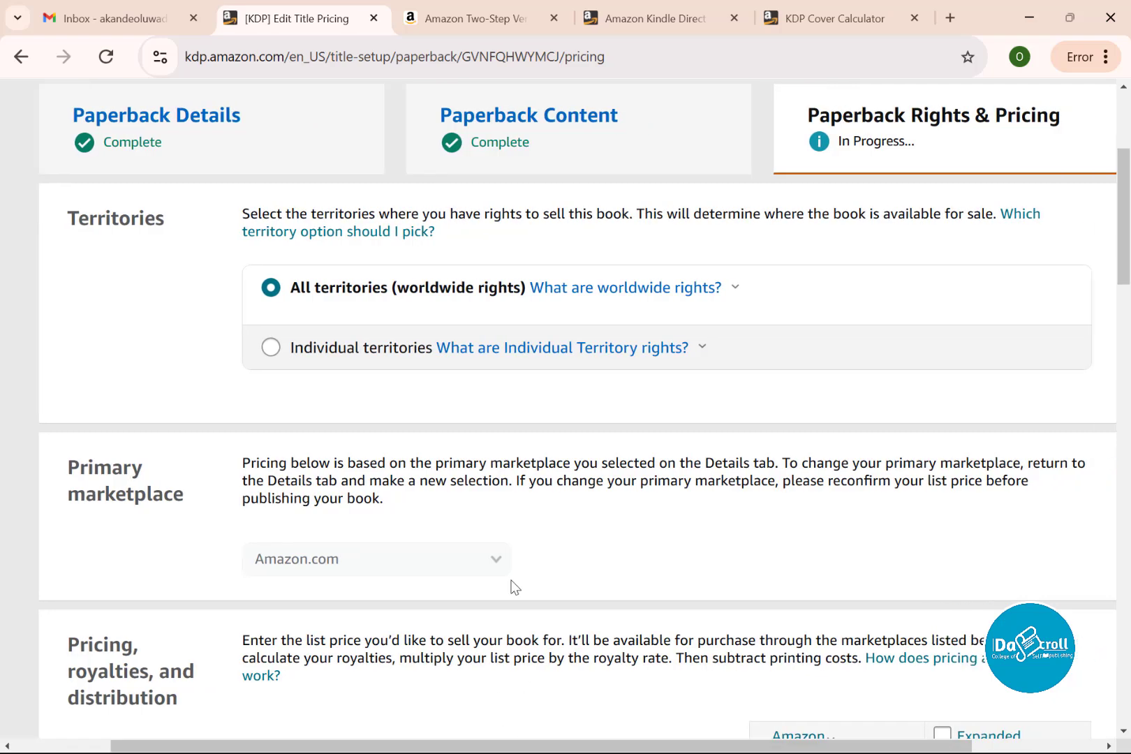
# Step: Review the paperback's pricing section and read the explanation of the minimum list price for Amazon.com
pyautogui.scroll(-1, 318, 392)
pyautogui.scroll(-2, 318, 393)
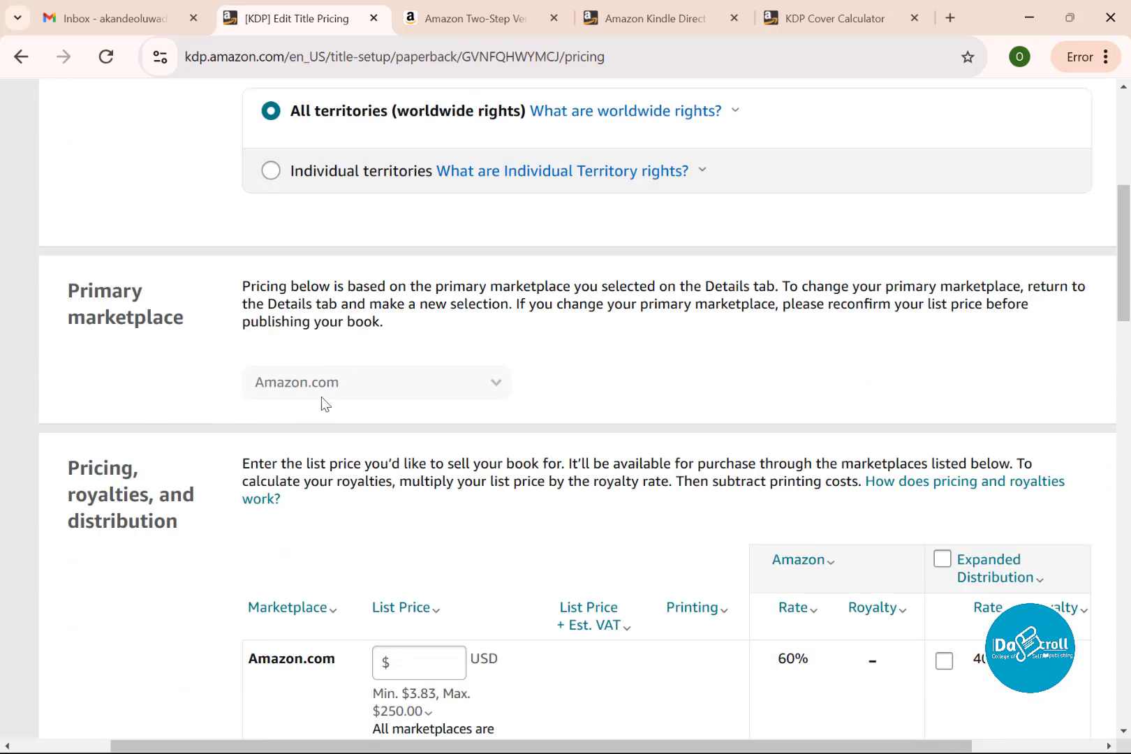
pyautogui.scroll(-4, 484, 395)
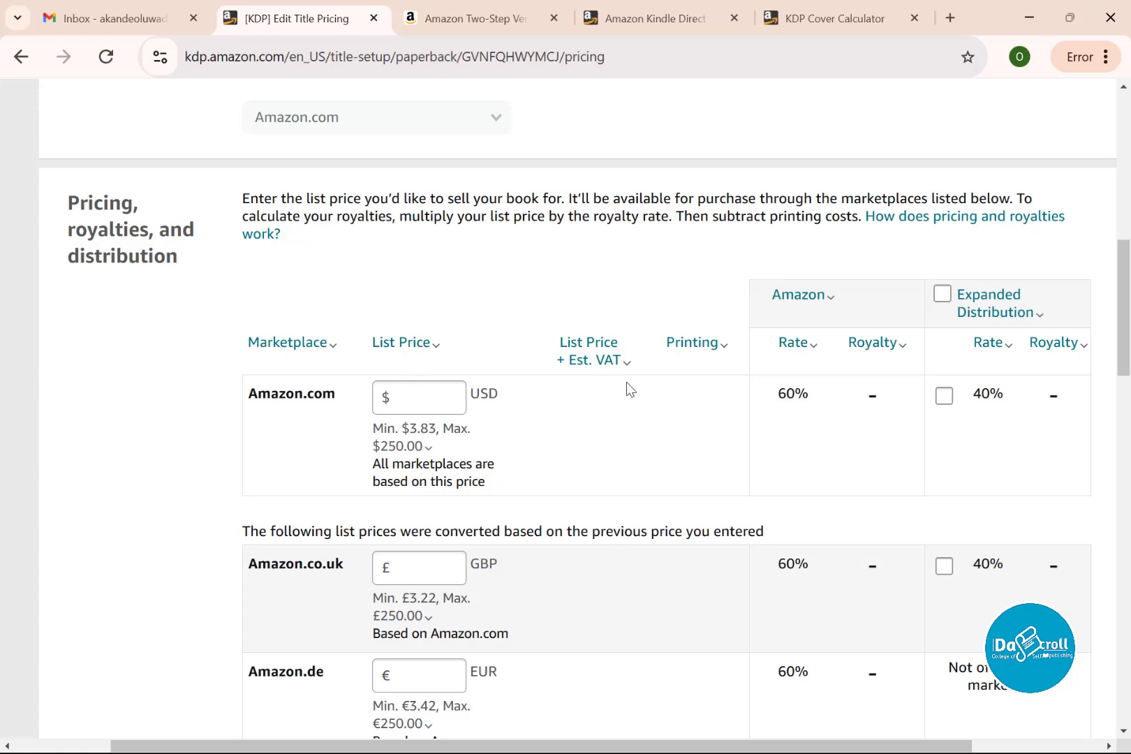
pyautogui.click(422, 442)
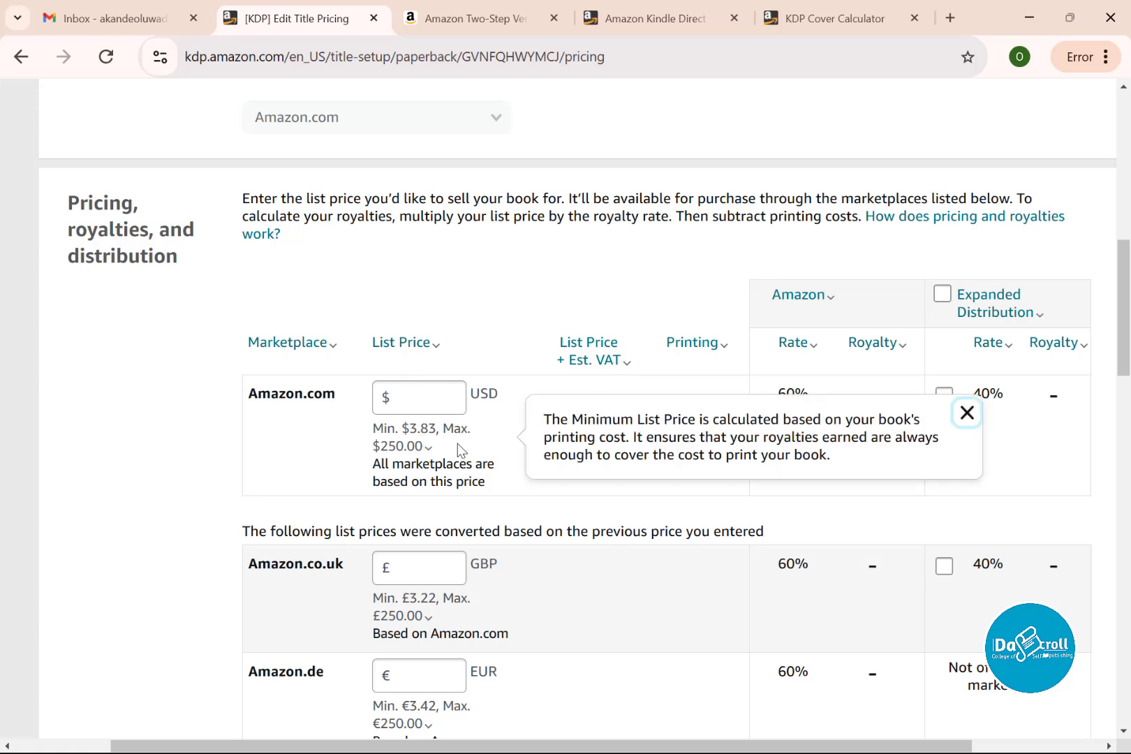
pyautogui.click(403, 459)
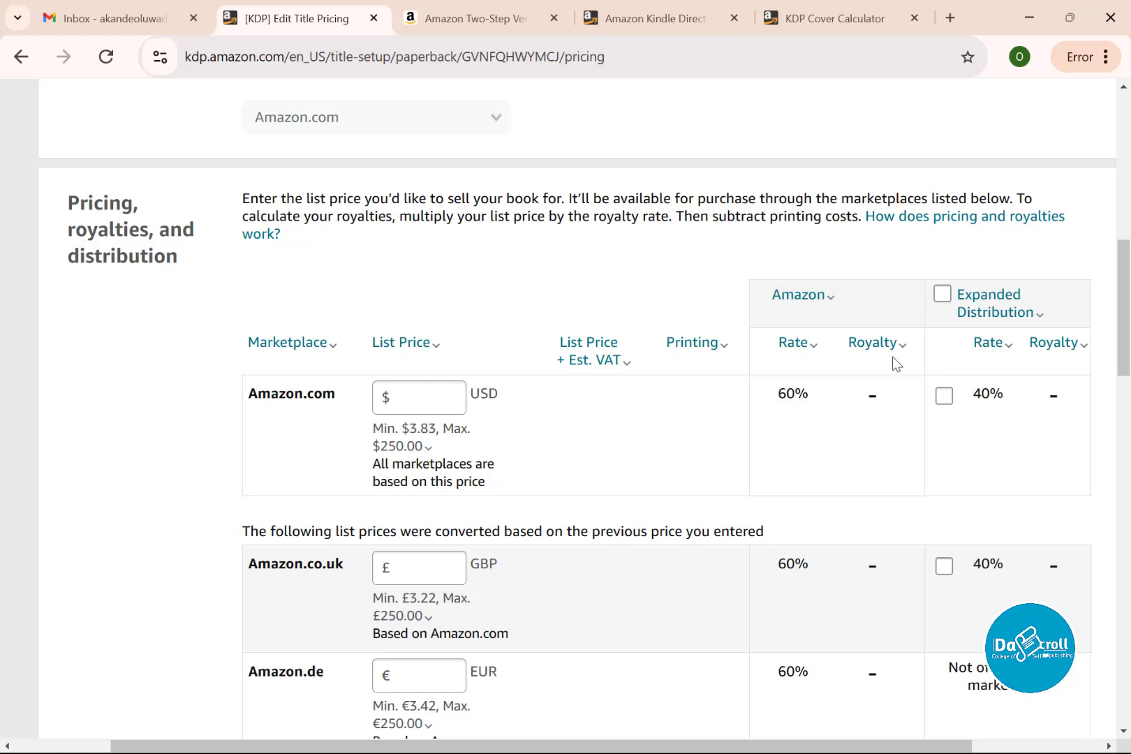
# Step: Try an Amazon.com list price of 11.99 USD for the paperback, and raise it to 12.99 USD
pyautogui.click(455, 405)
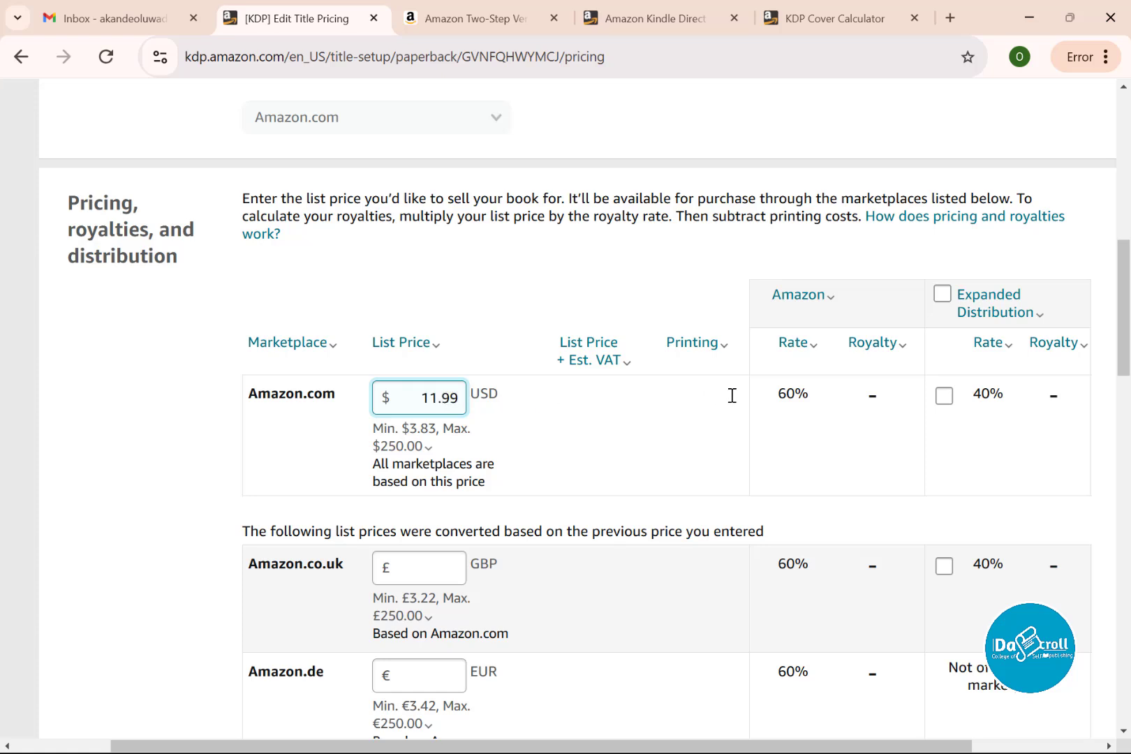
pyautogui.click(899, 411)
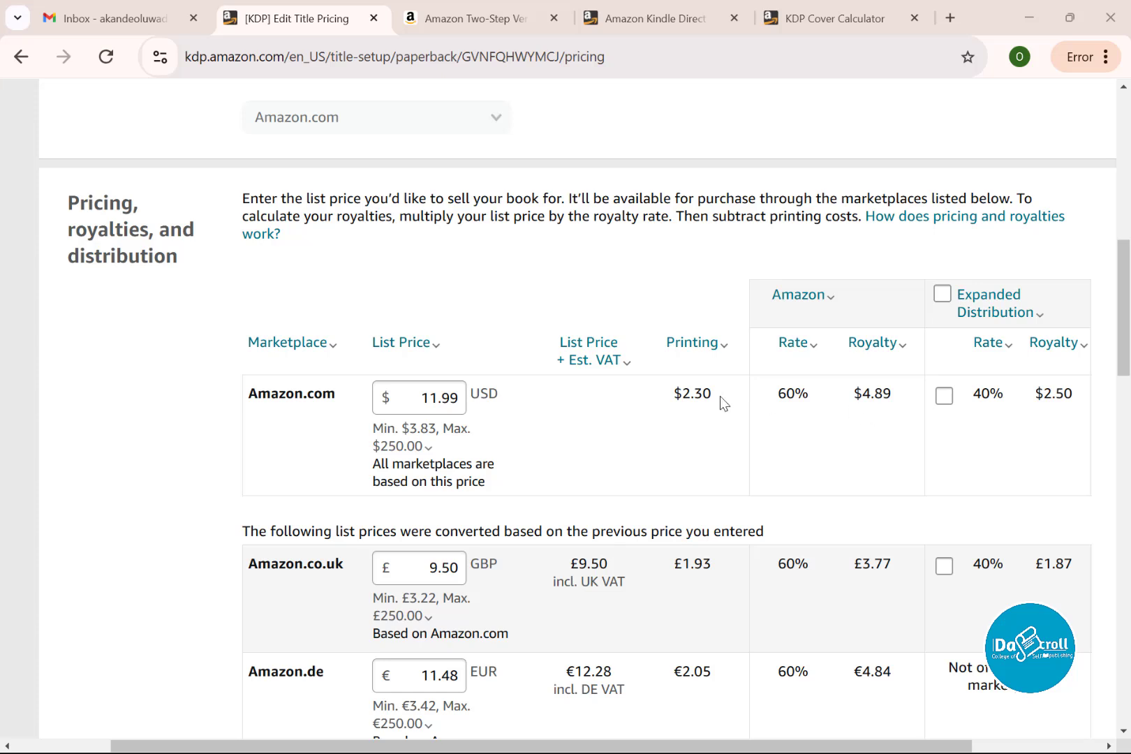
pyautogui.click(439, 398)
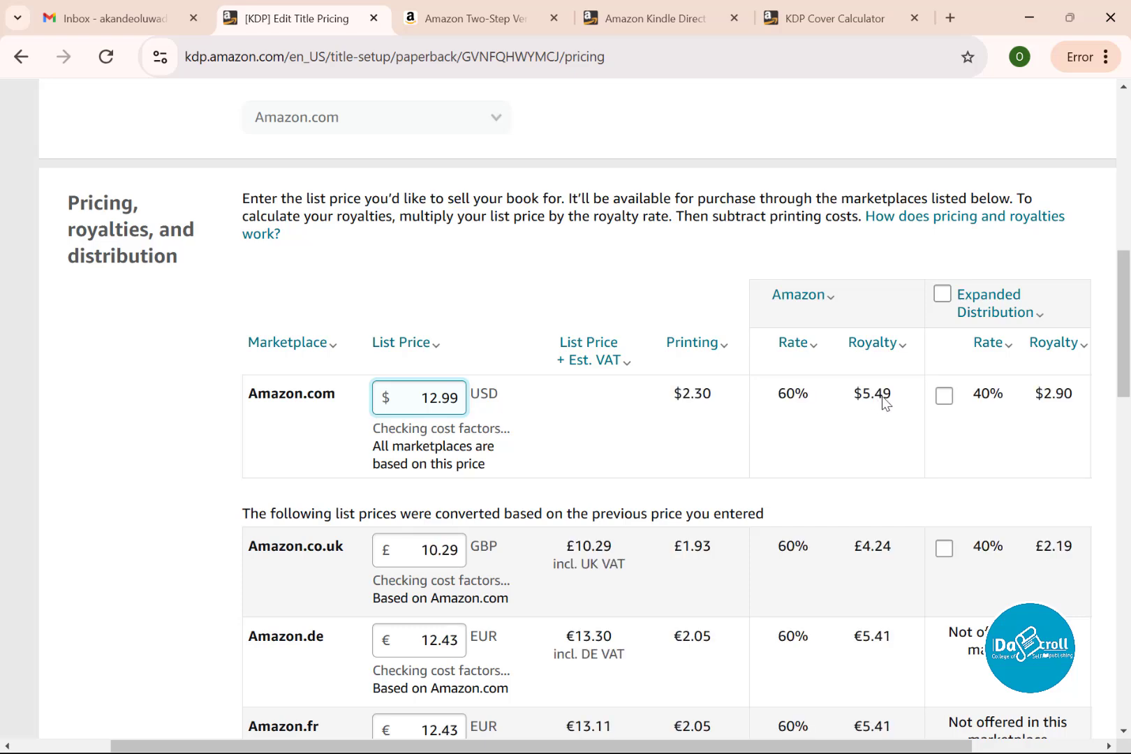
pyautogui.scroll(-2, 781, 442)
pyautogui.scroll(-1, 781, 442)
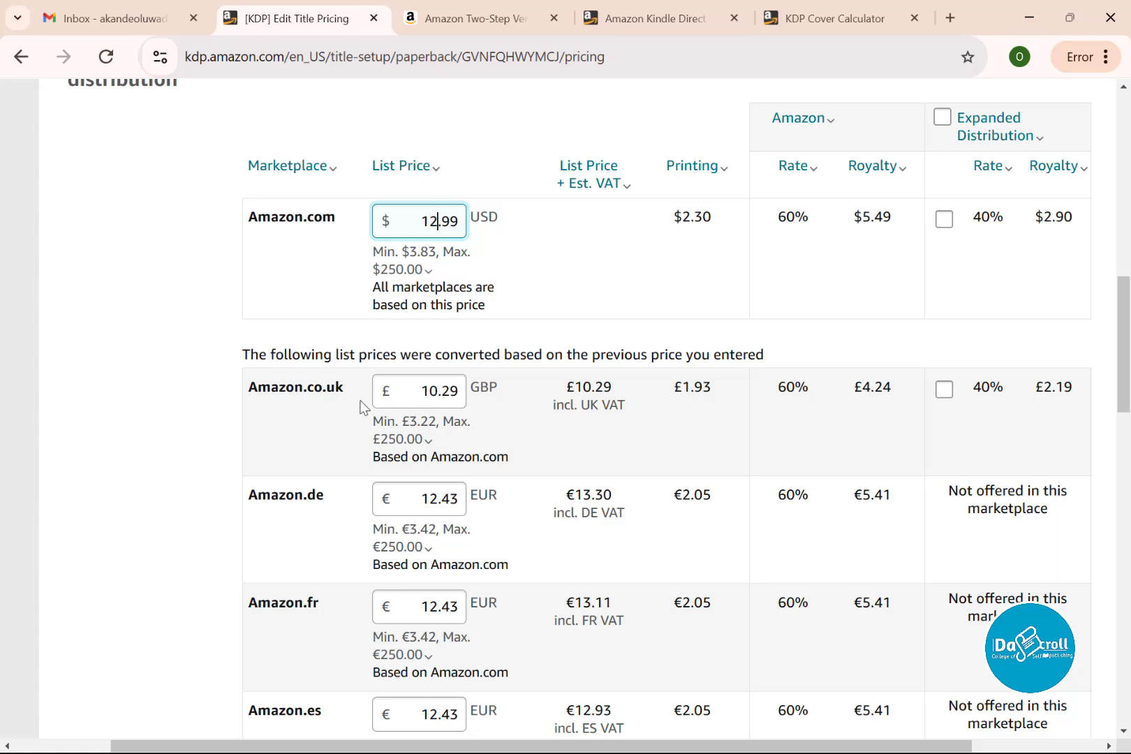
# Step: Set the paperback's Amazon.co.uk list price to 12.29 GBP
pyautogui.click(438, 394)
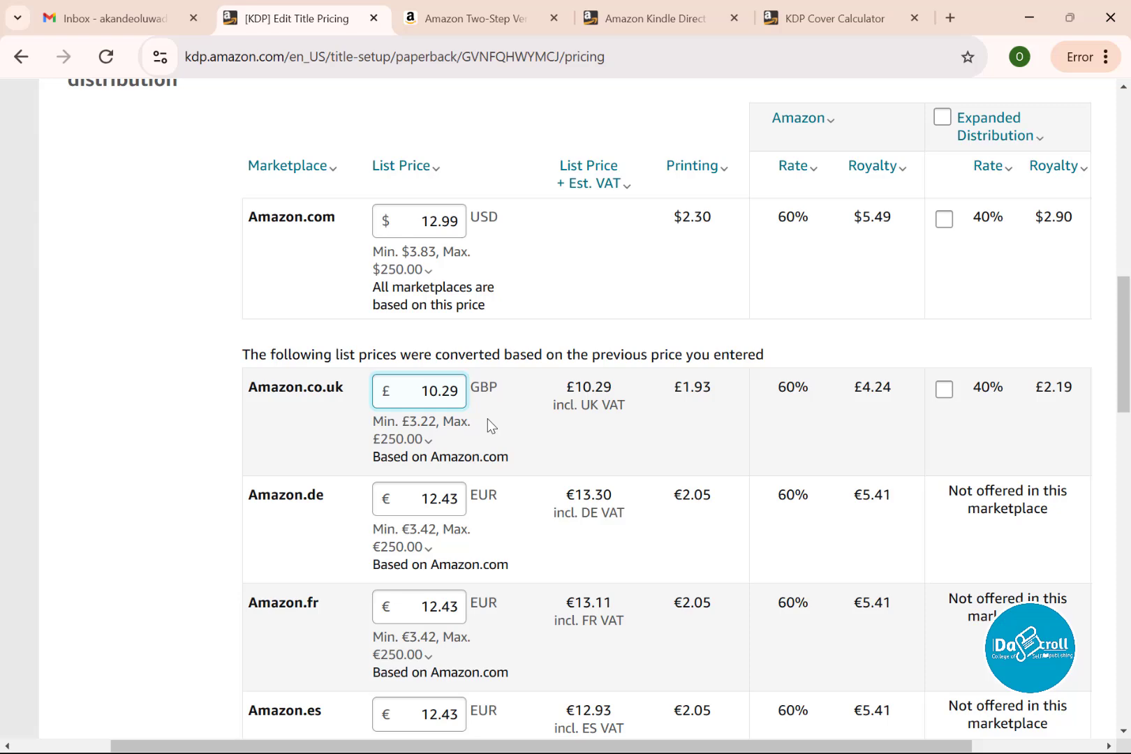
pyautogui.press('BackSpace')
pyautogui.scroll(8, 450, 308)
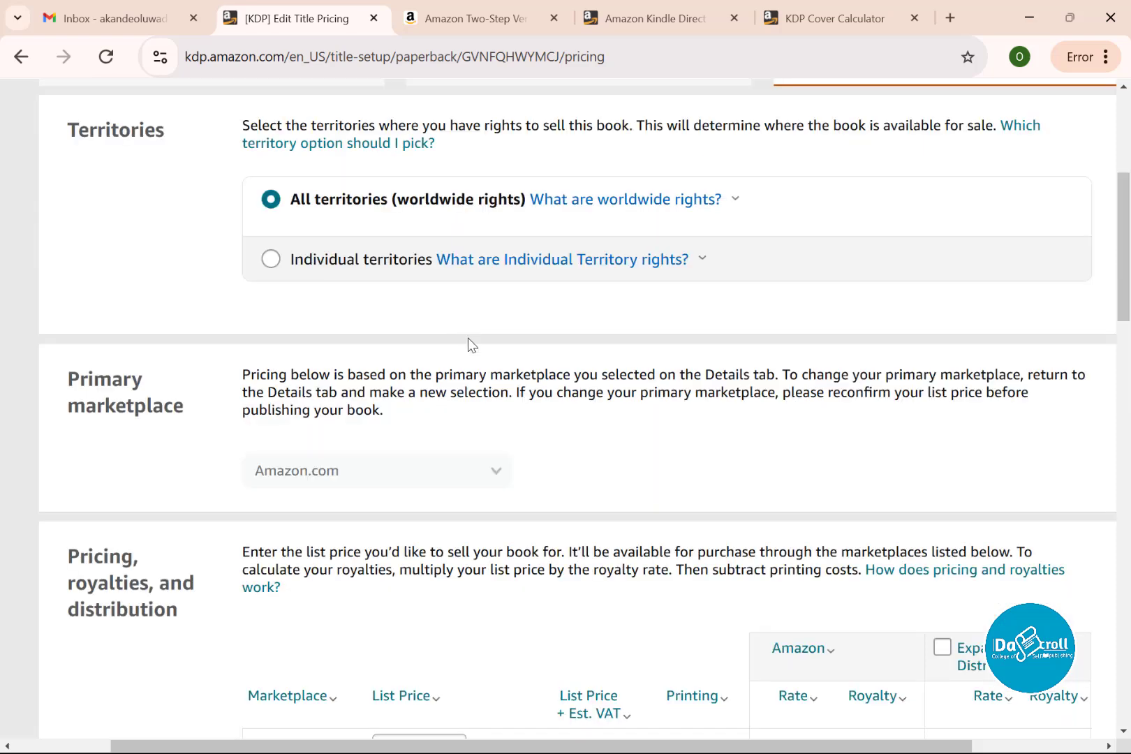
# Step: Examine the list prices, printing costs and royalties for all marketplaces from Amazon.com to Amazon.com.au
pyautogui.scroll(-9, 468, 337)
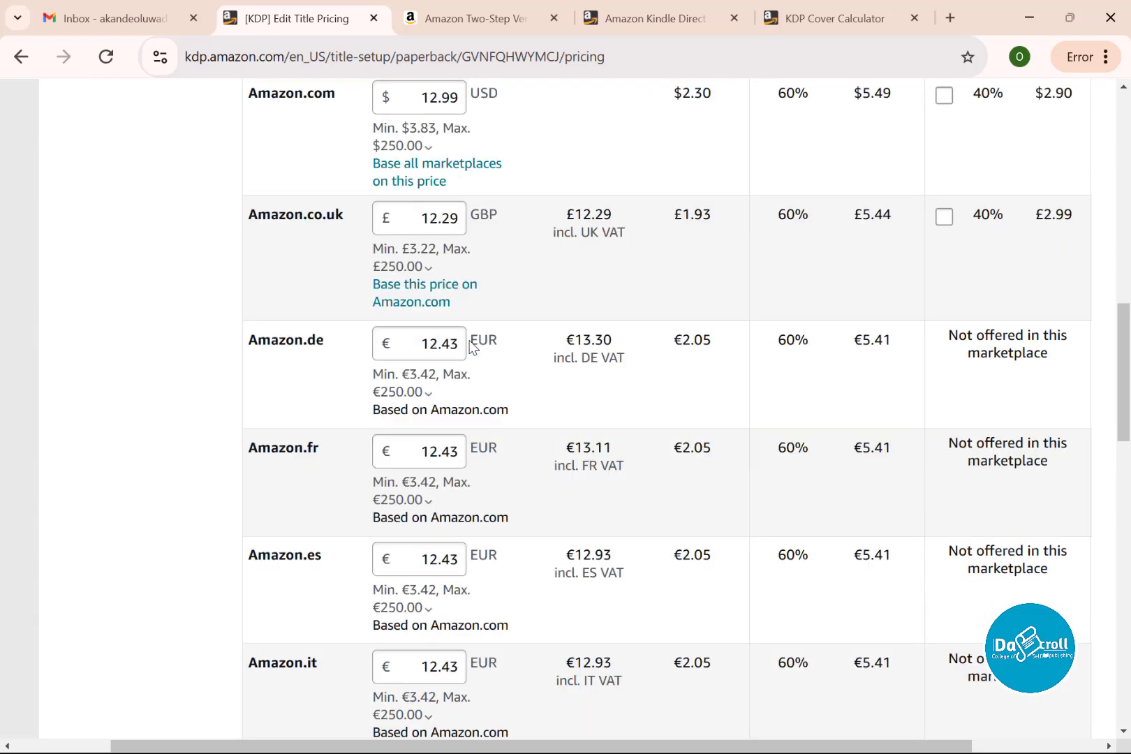
pyautogui.scroll(-7, 472, 346)
pyautogui.scroll(-1, 473, 347)
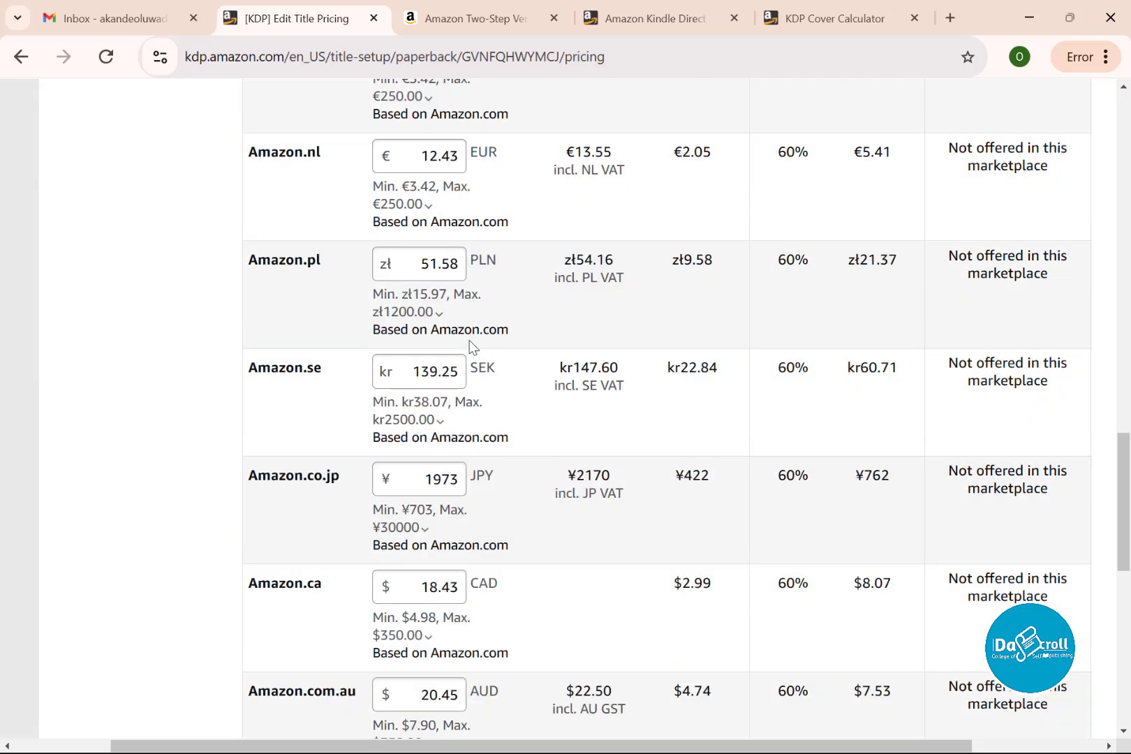
pyautogui.scroll(8, 469, 343)
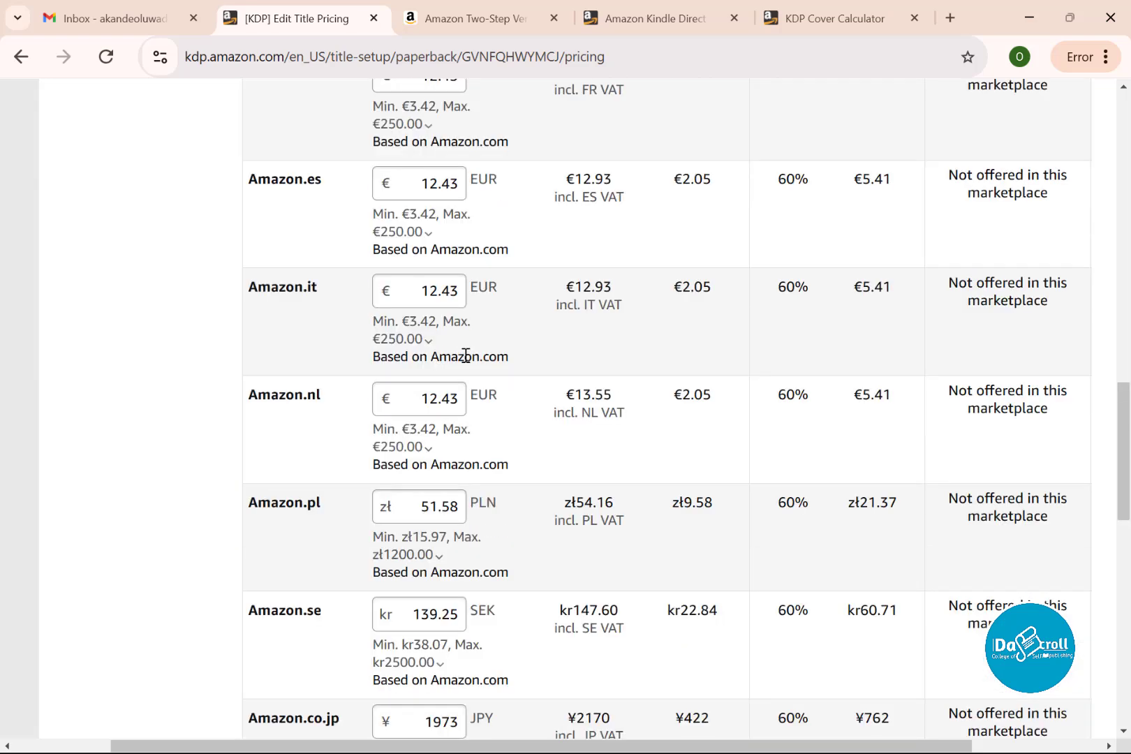
pyautogui.scroll(5, 465, 356)
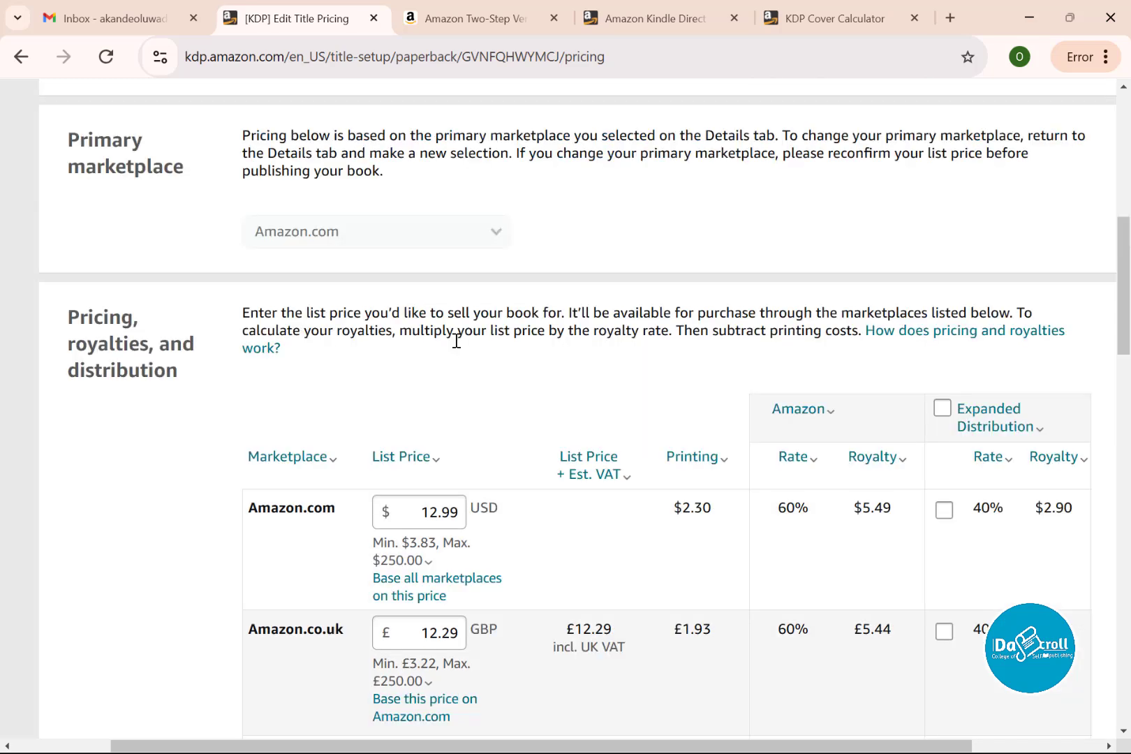
pyautogui.scroll(-2, 458, 346)
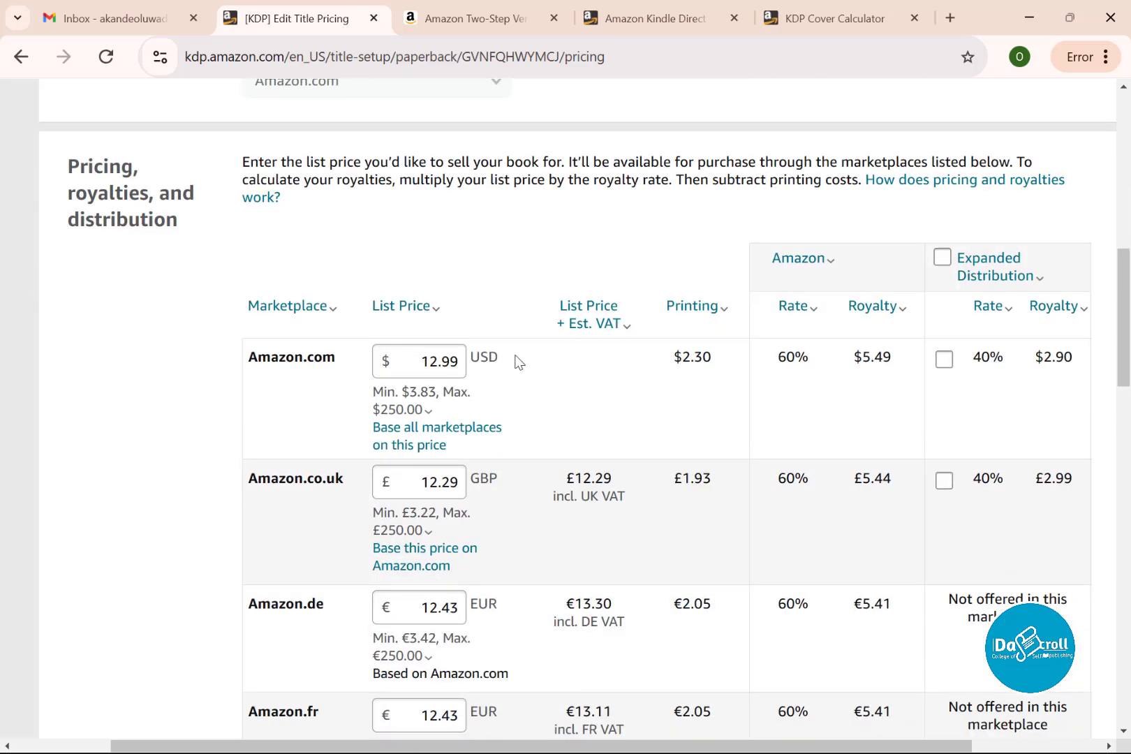
pyautogui.scroll(-8, 518, 362)
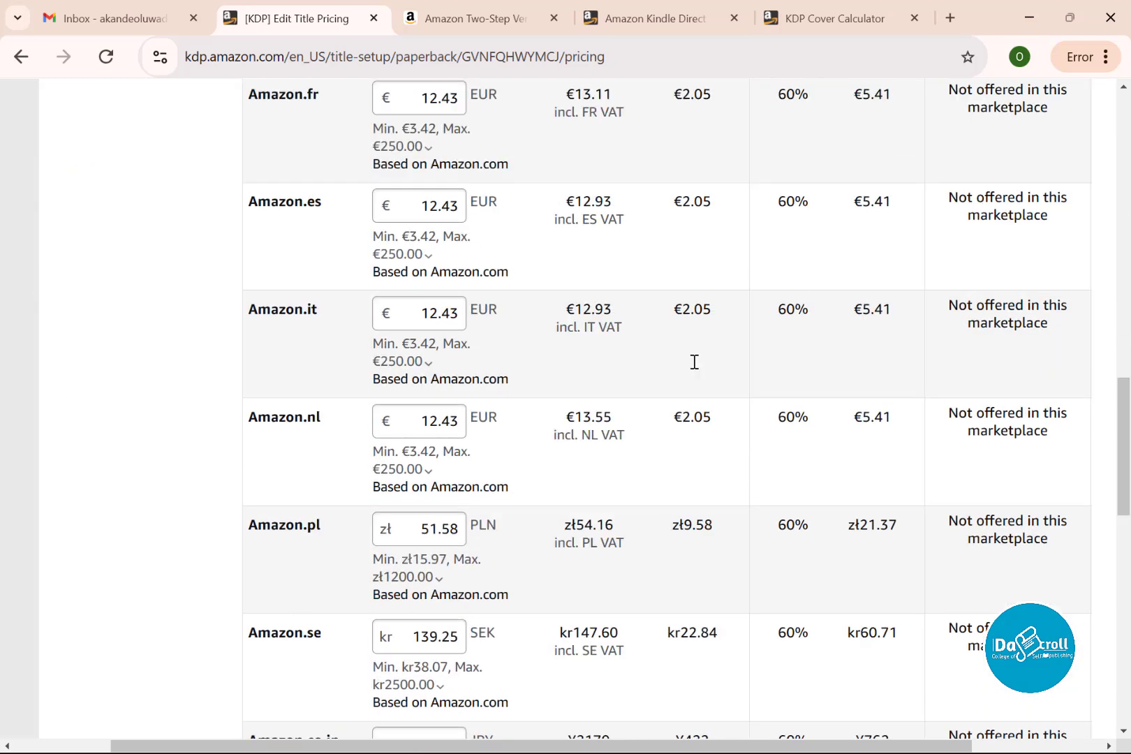
pyautogui.scroll(-5, 858, 558)
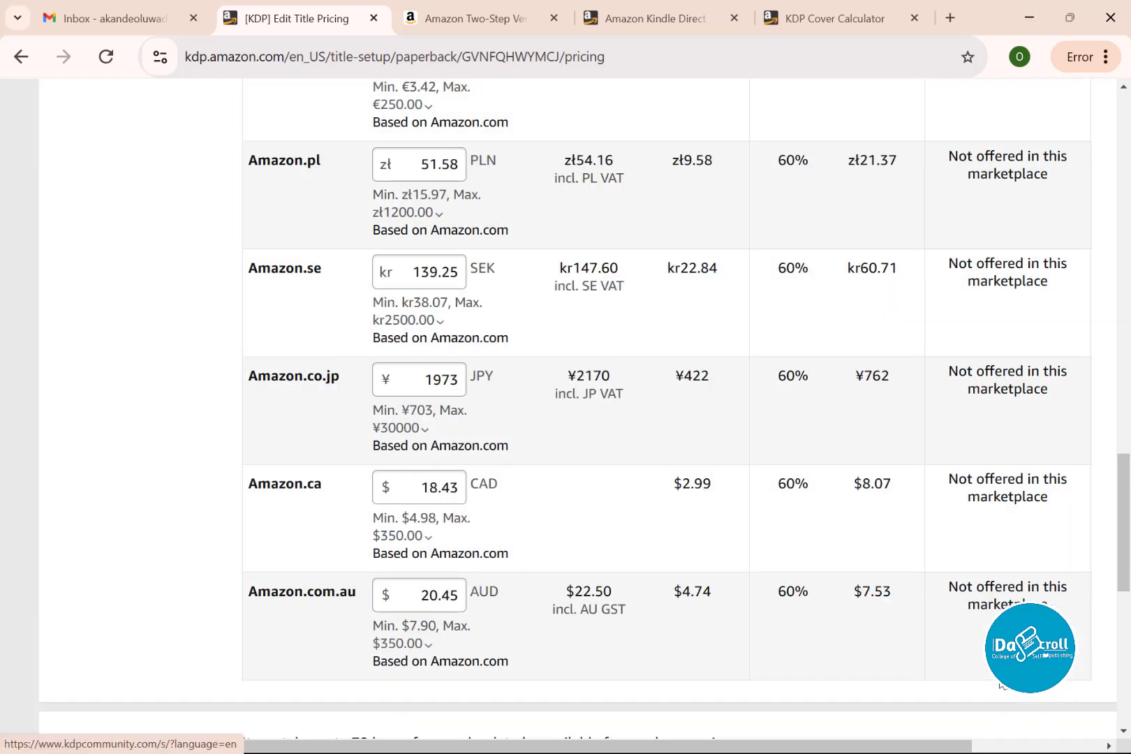
# Step: Submit the paperback for publishing and dismiss the submission confirmation
pyautogui.scroll(-10, 977, 670)
pyautogui.click(944, 383)
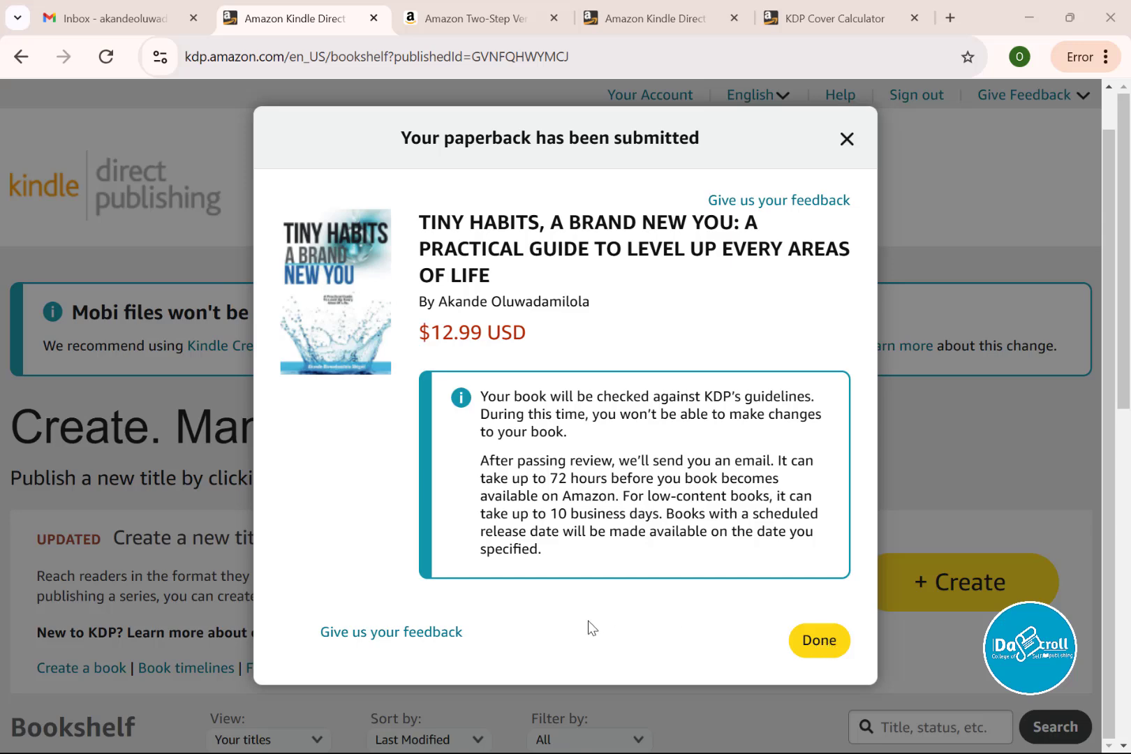
pyautogui.click(812, 647)
# Step: Check the publishing status of the book's Kindle eBook and paperback editions on the Bookshelf
pyautogui.scroll(-10, 319, 607)
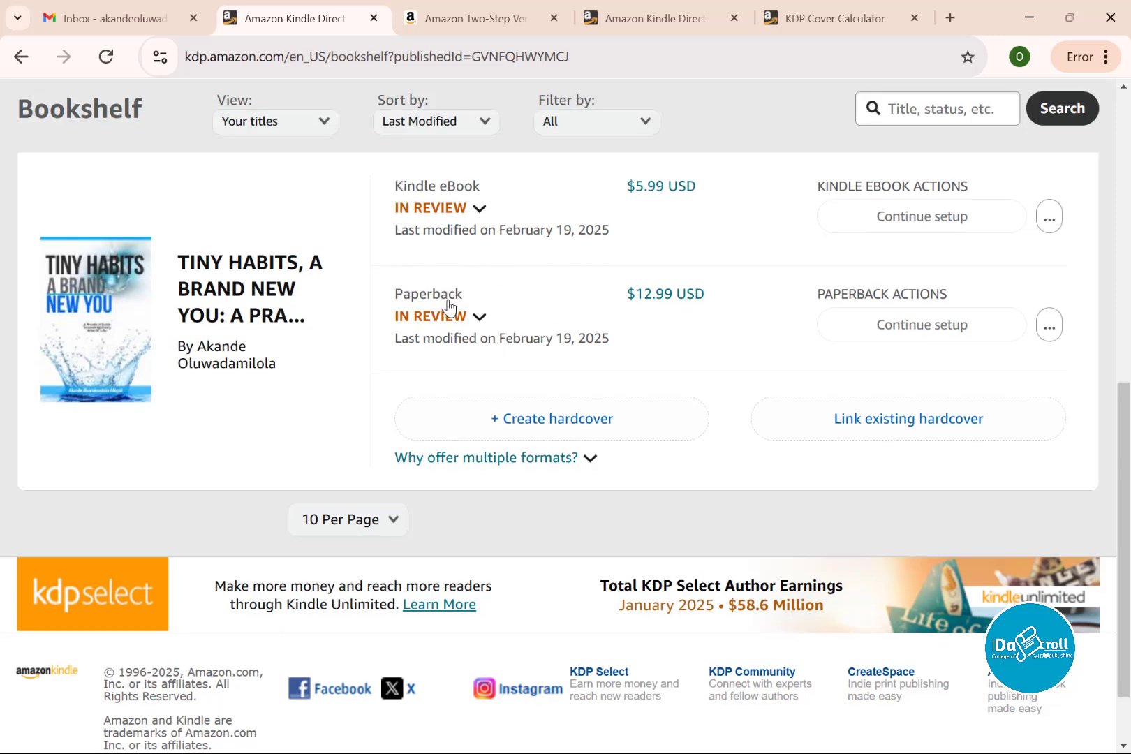
pyautogui.scroll(-1, 447, 311)
pyautogui.scroll(1, 489, 321)
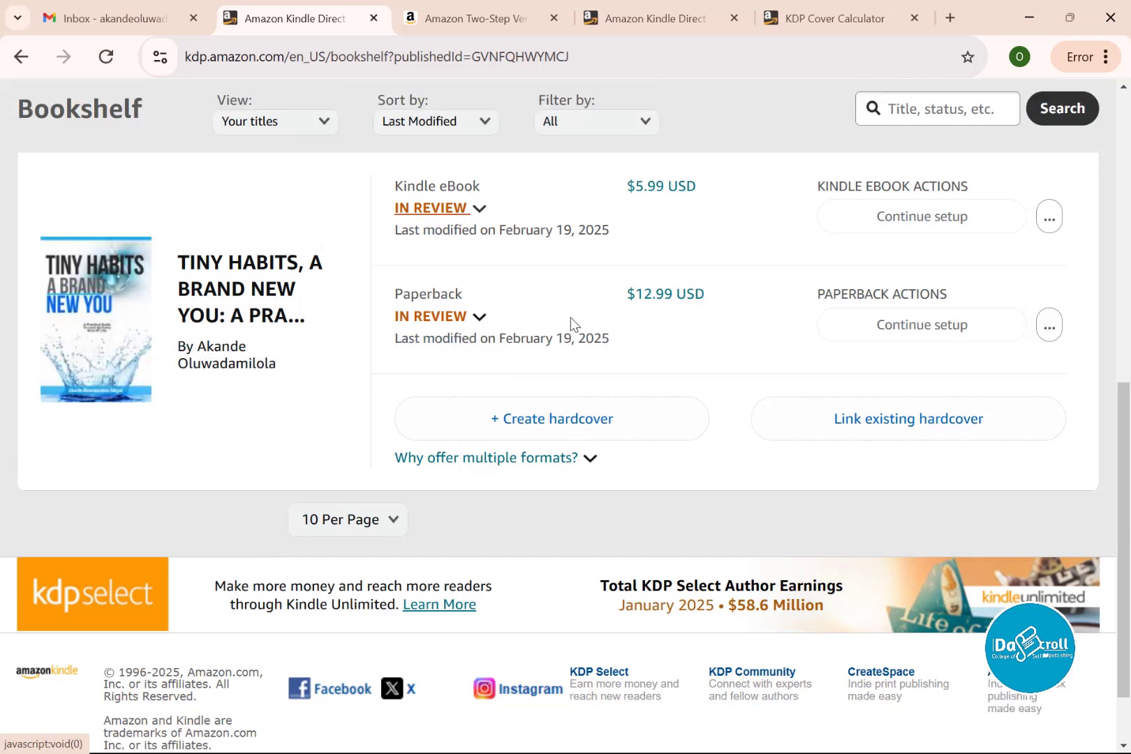
pyautogui.scroll(3, 531, 284)
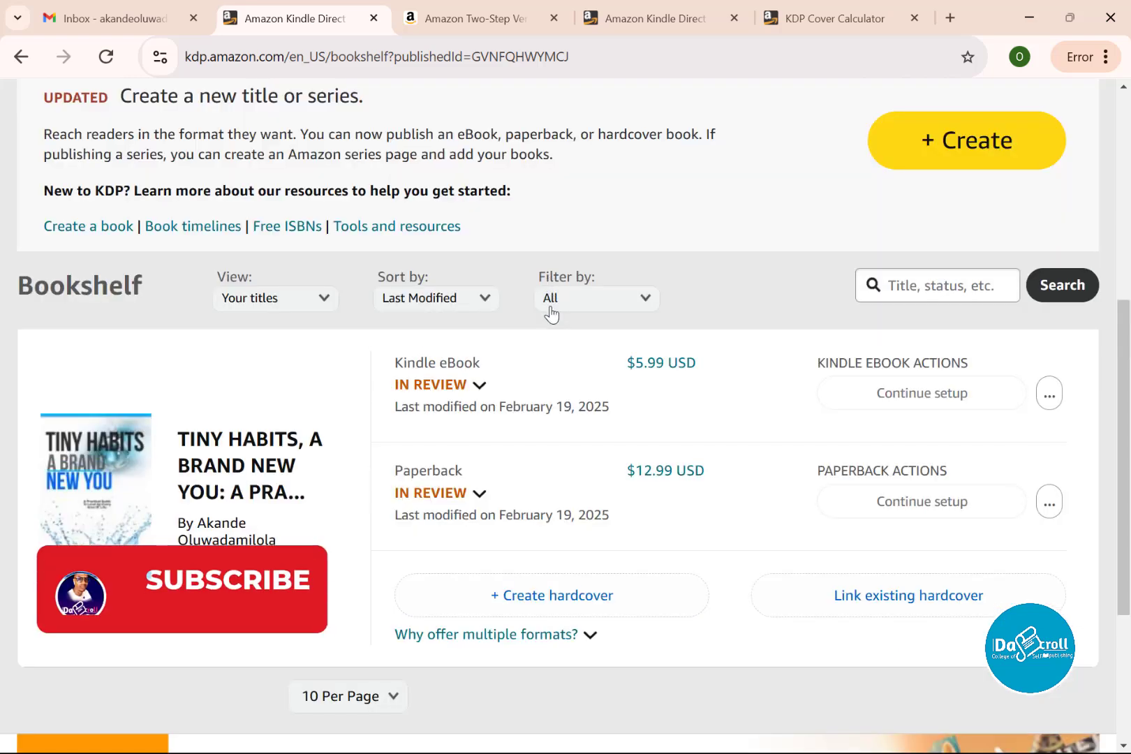